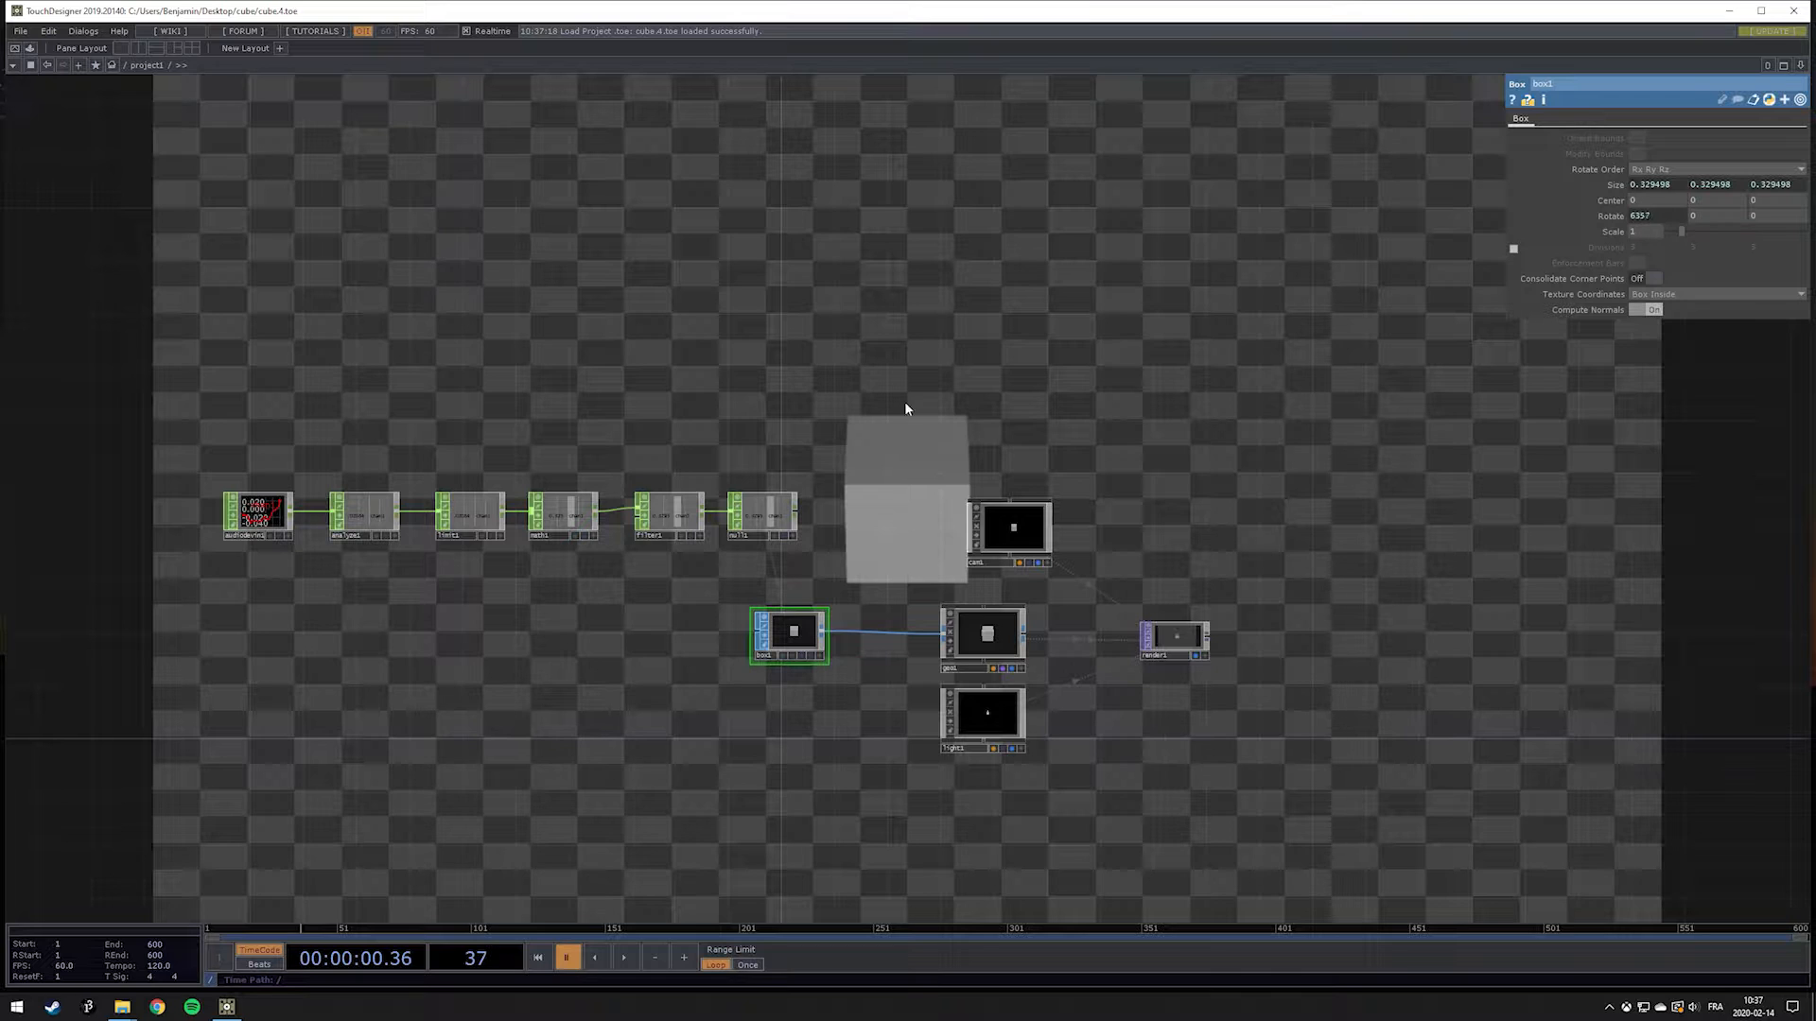
# Step: Delete the chain of six audio operators, from the audio device input through the null
pyautogui.press('space')
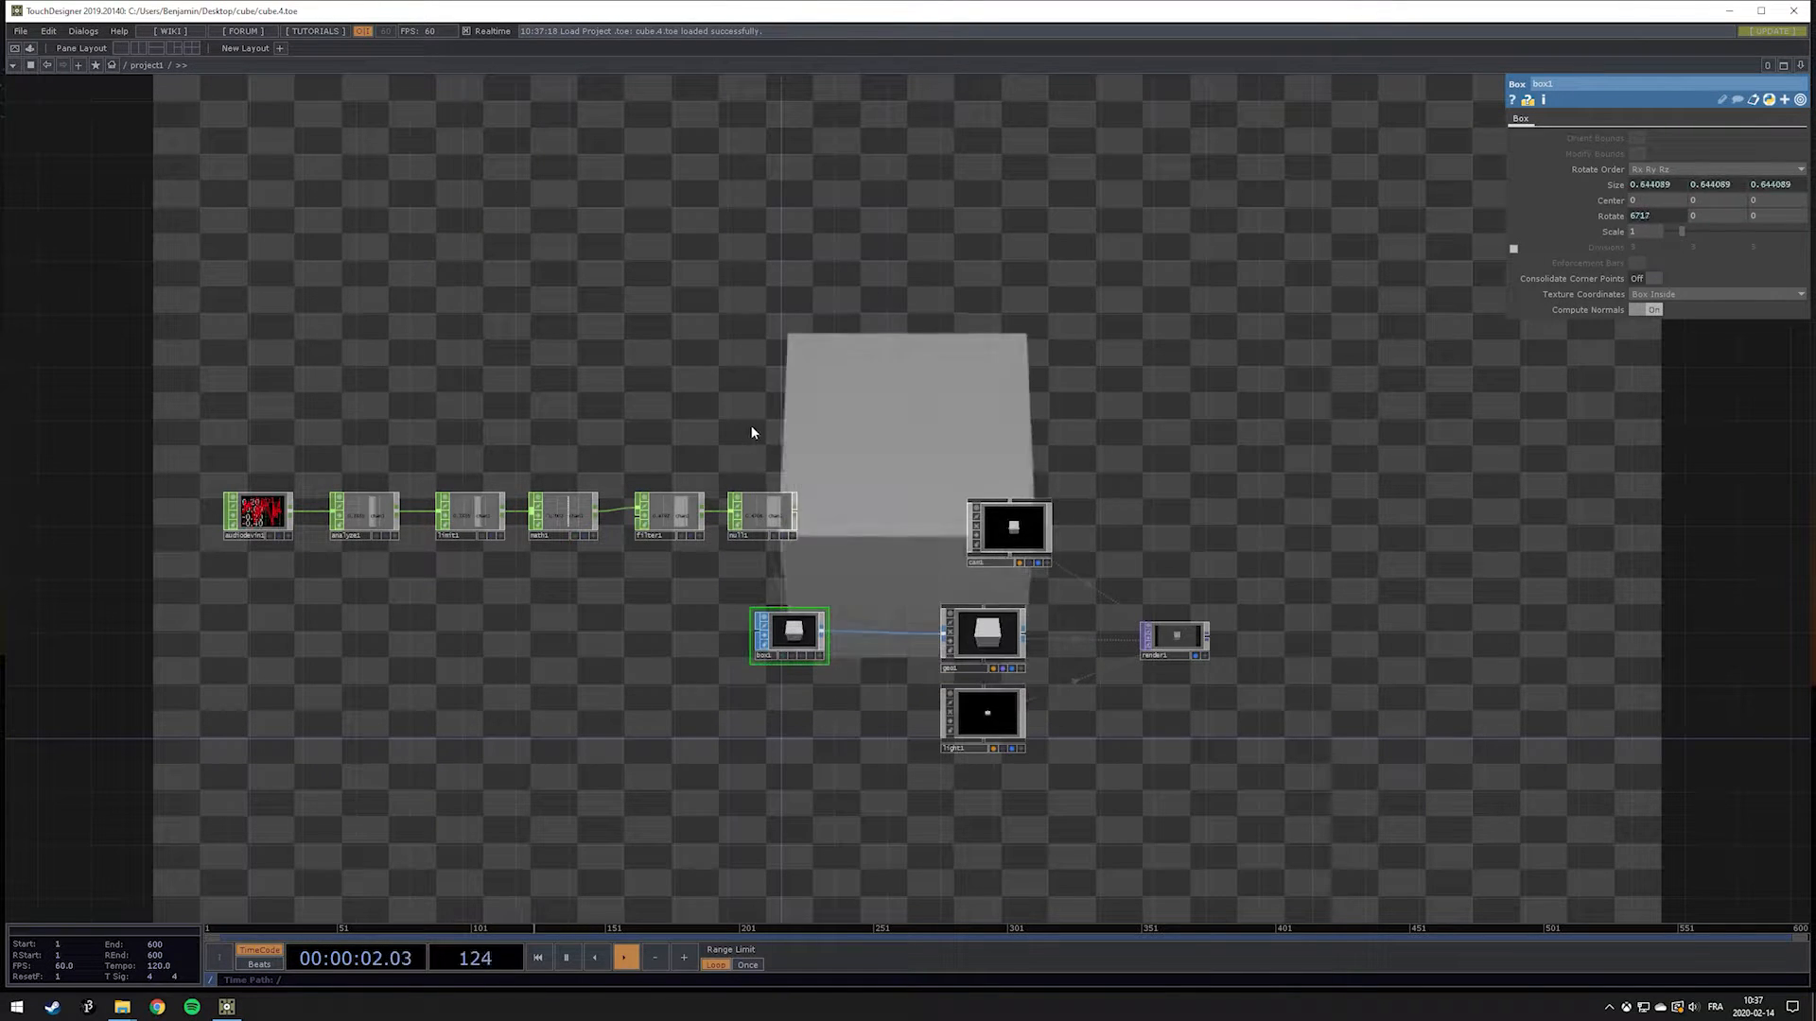
pyautogui.moveTo(912, 424); pyautogui.dragTo(645, 371)
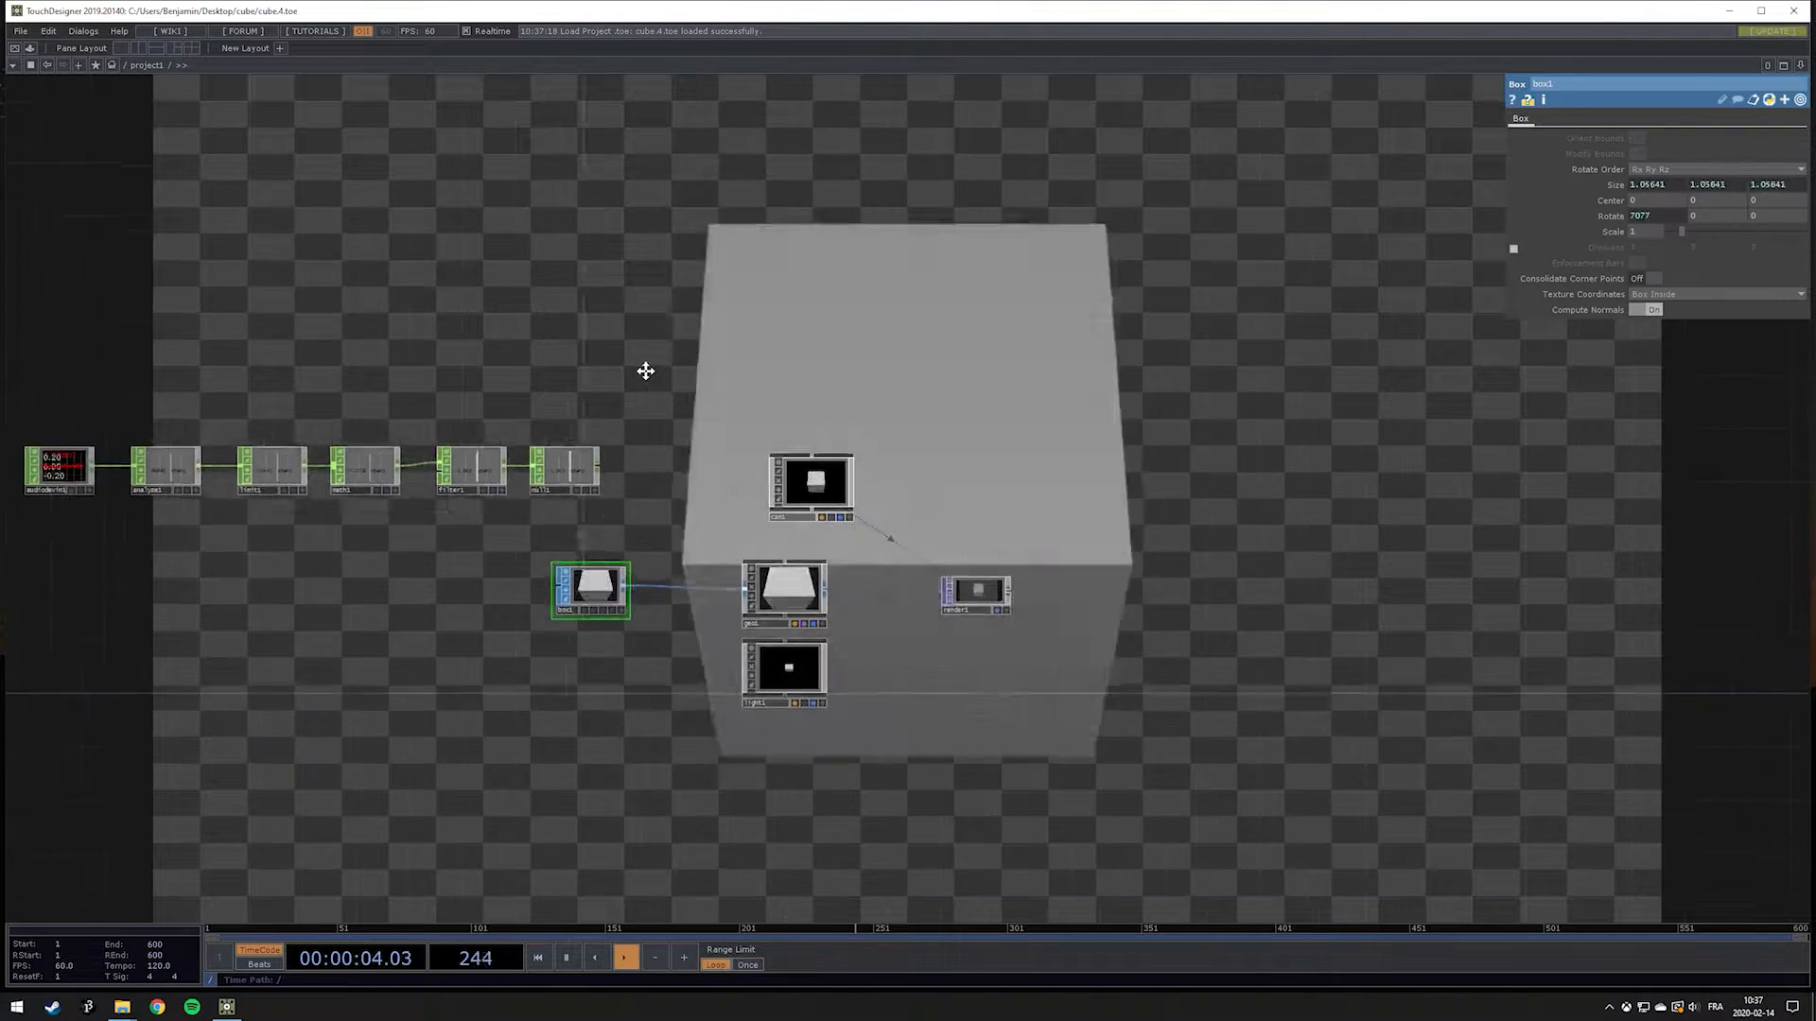
pyautogui.moveTo(536, 356); pyautogui.dragTo(829, 372)
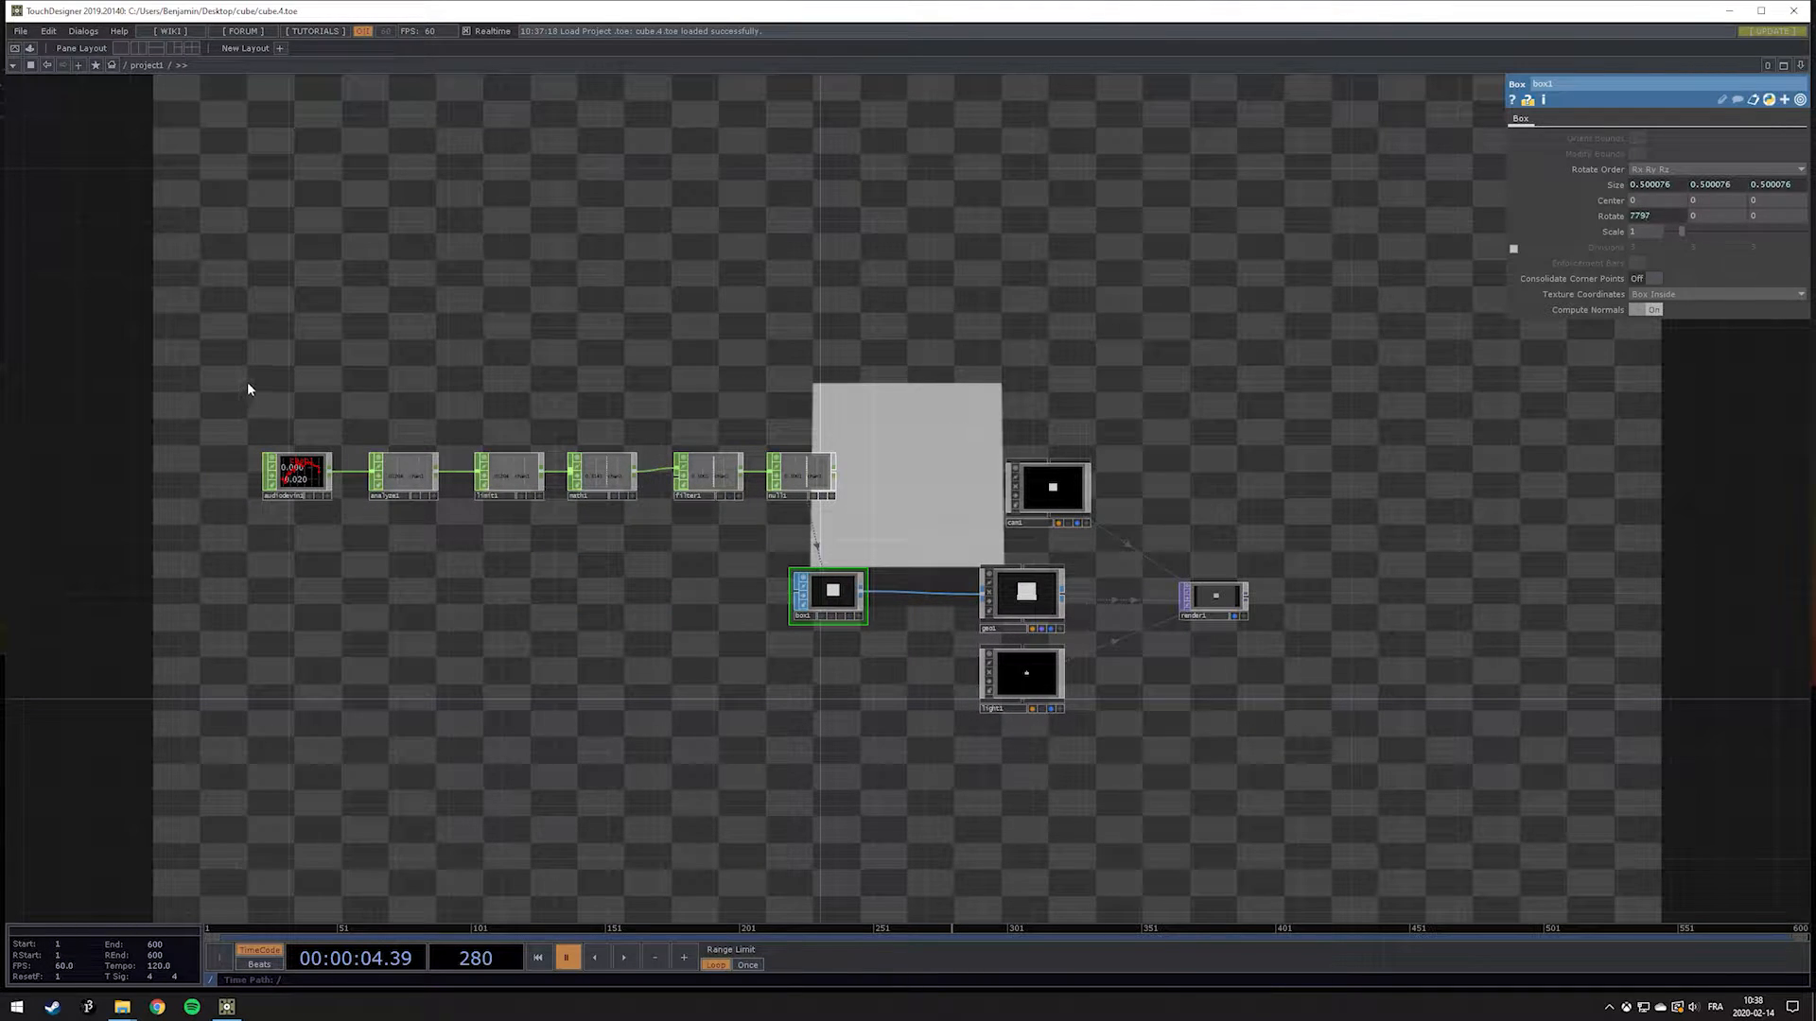
pyautogui.moveTo(252, 383); pyautogui.dragTo(868, 542)
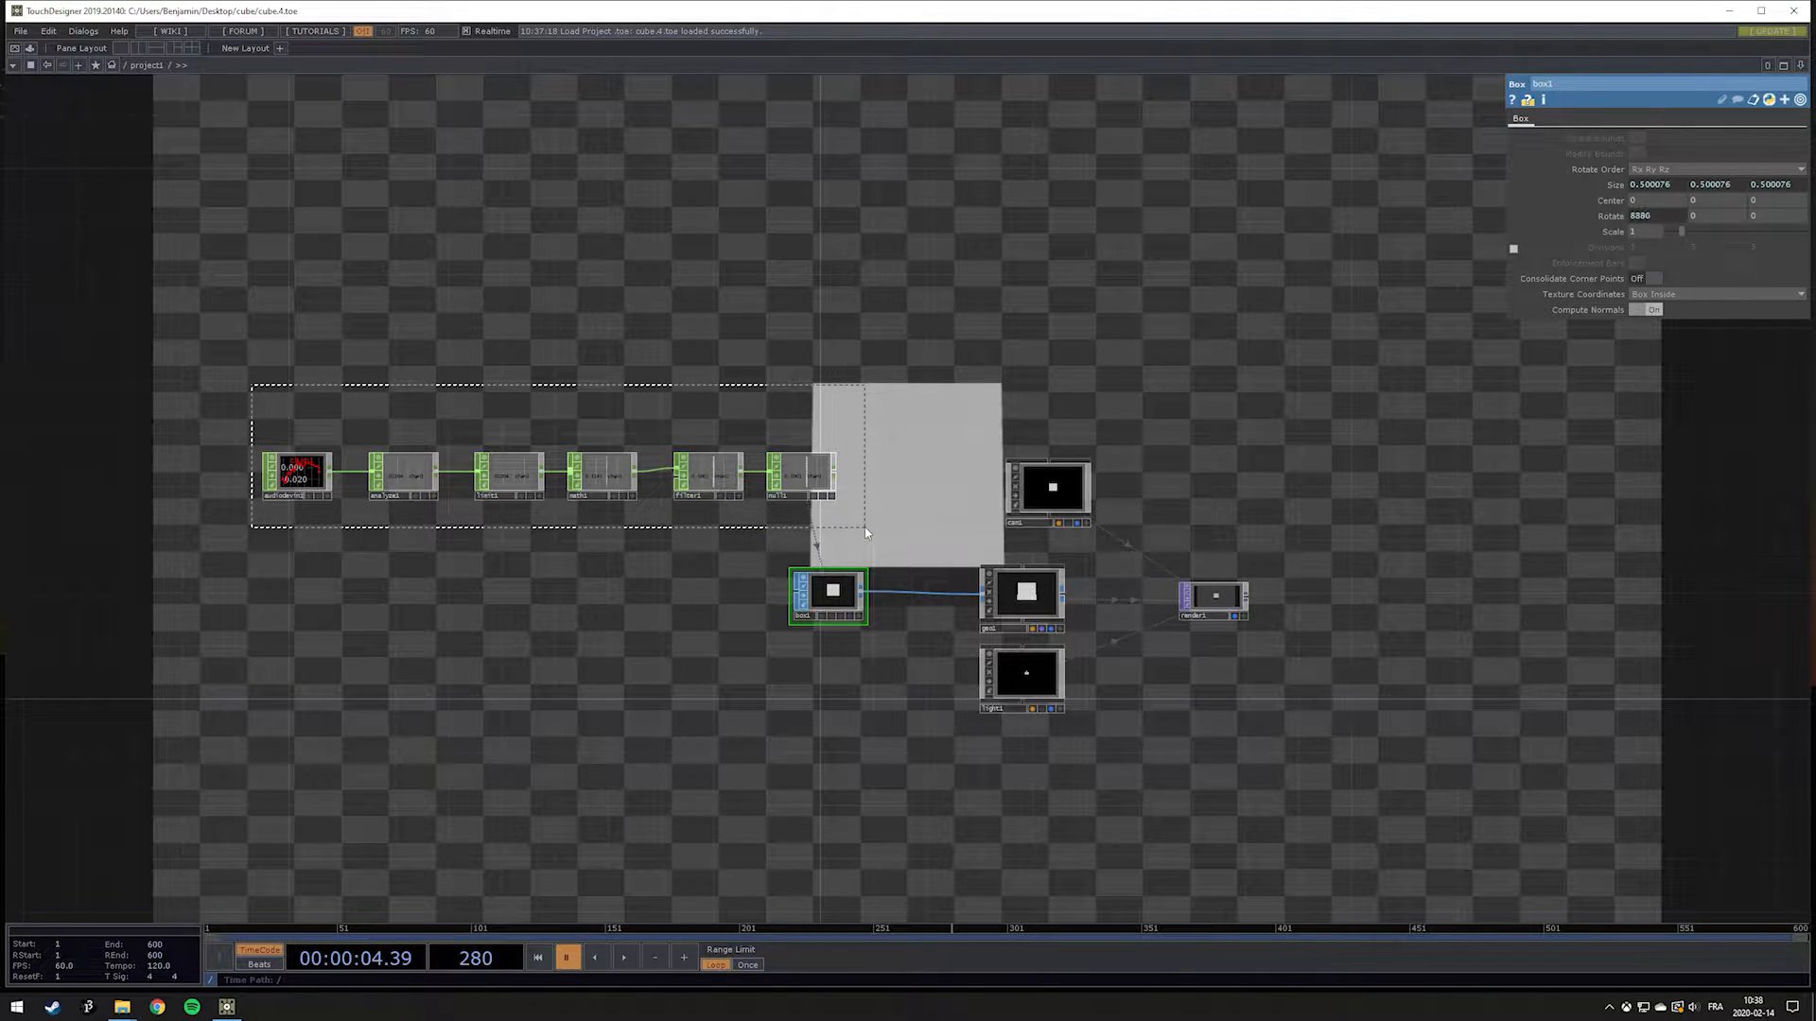
pyautogui.moveTo(865, 532); pyautogui.dragTo(866, 533)
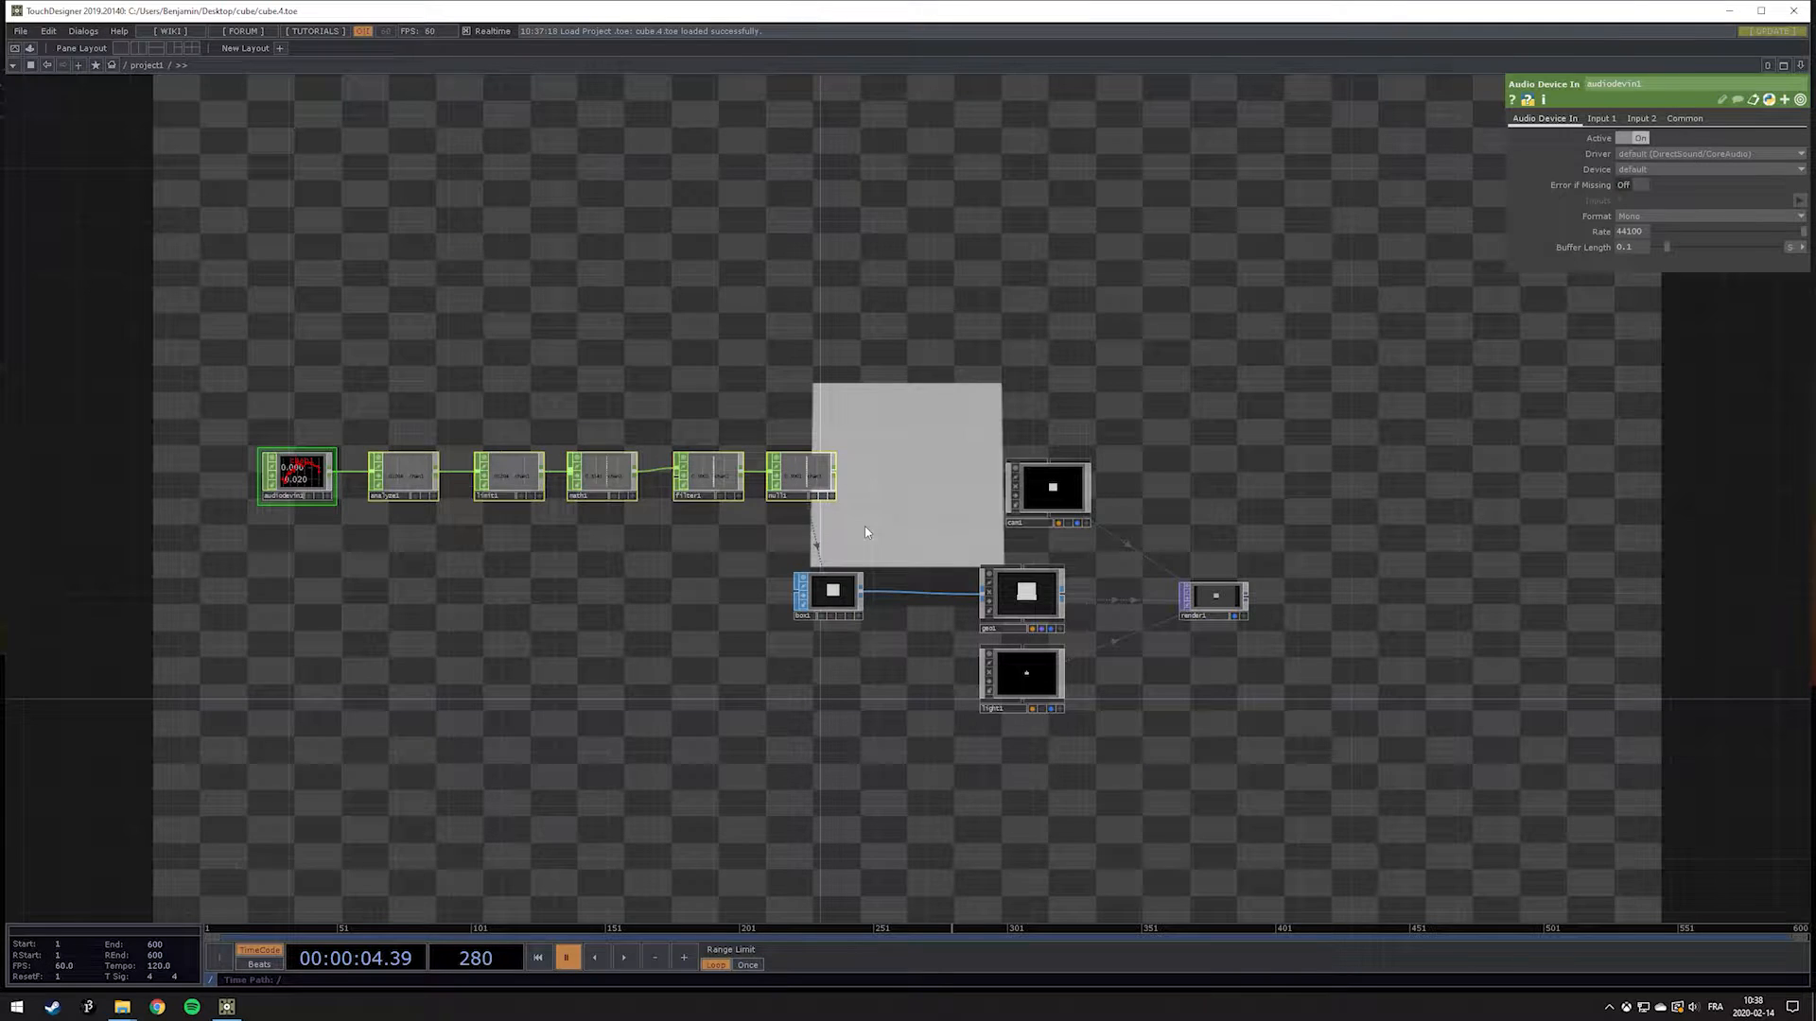
pyautogui.press('Delete')
# Step: Reset box1's Size to constant values of 1, 1, 1 in place of the null1 expressions
pyautogui.moveTo(473, 352); pyautogui.dragTo(1144, 527)
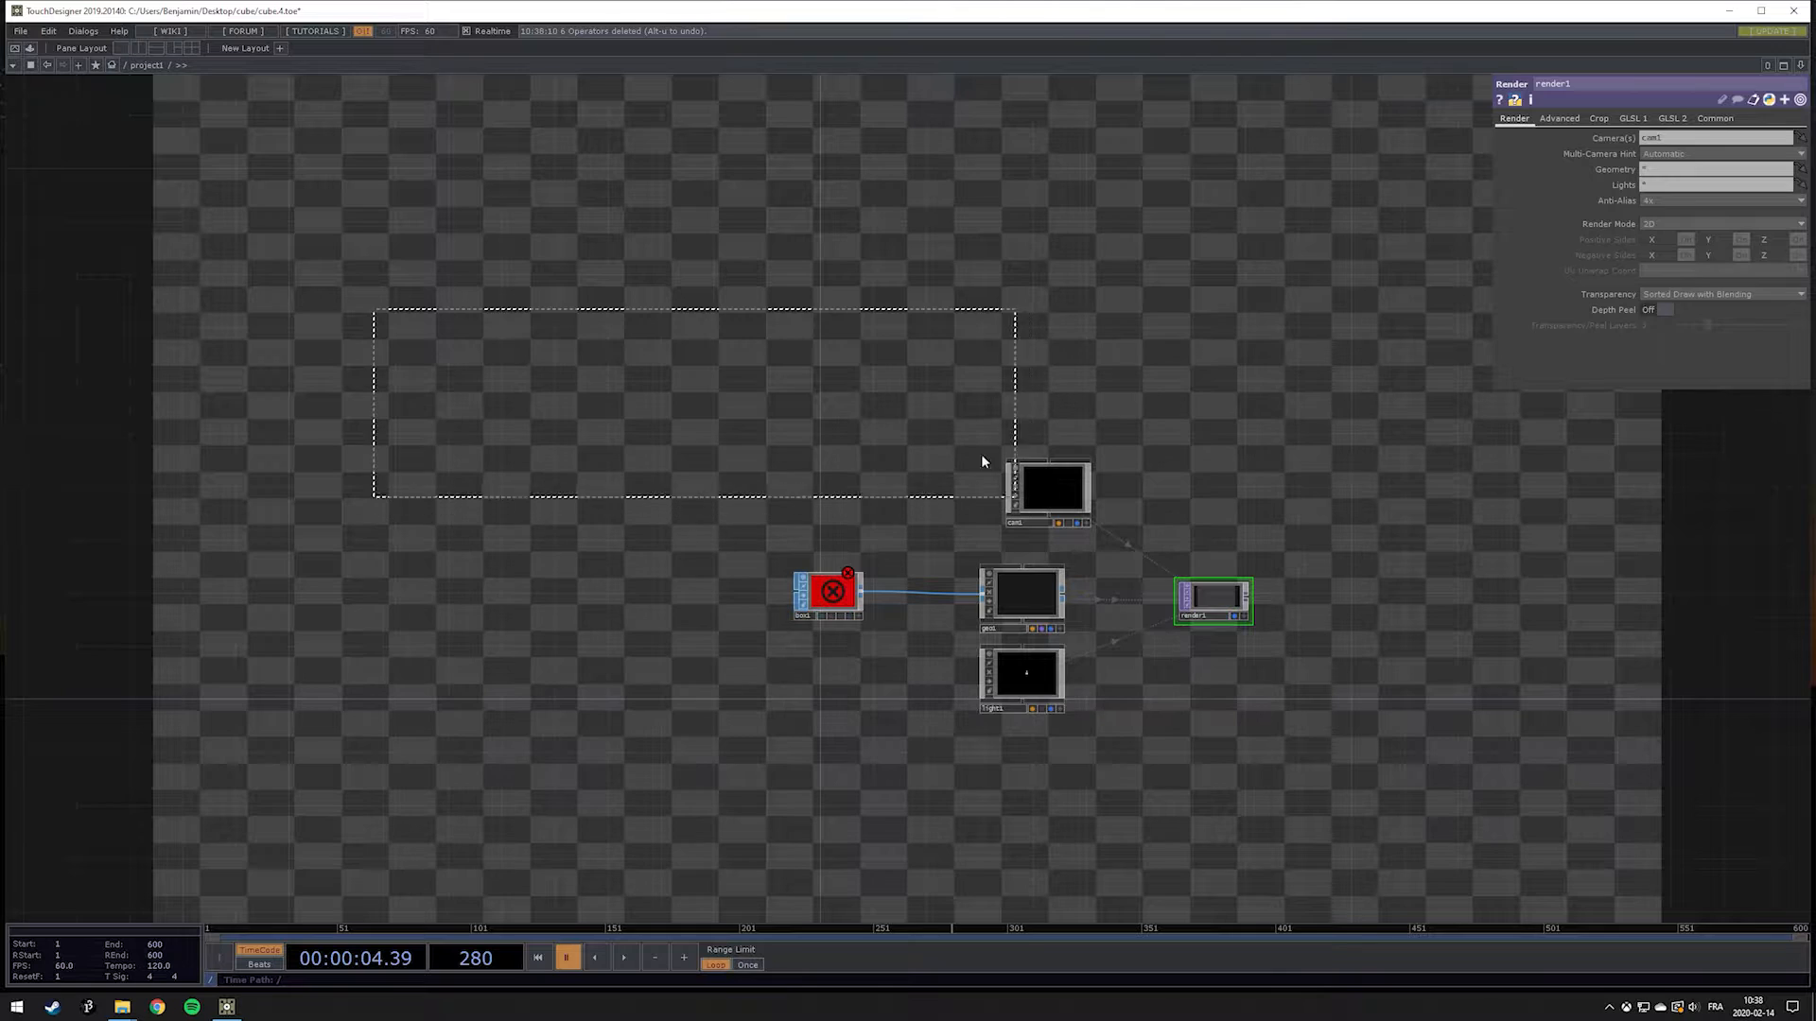
pyautogui.moveTo(962, 431); pyautogui.dragTo(632, 436, button='middle')
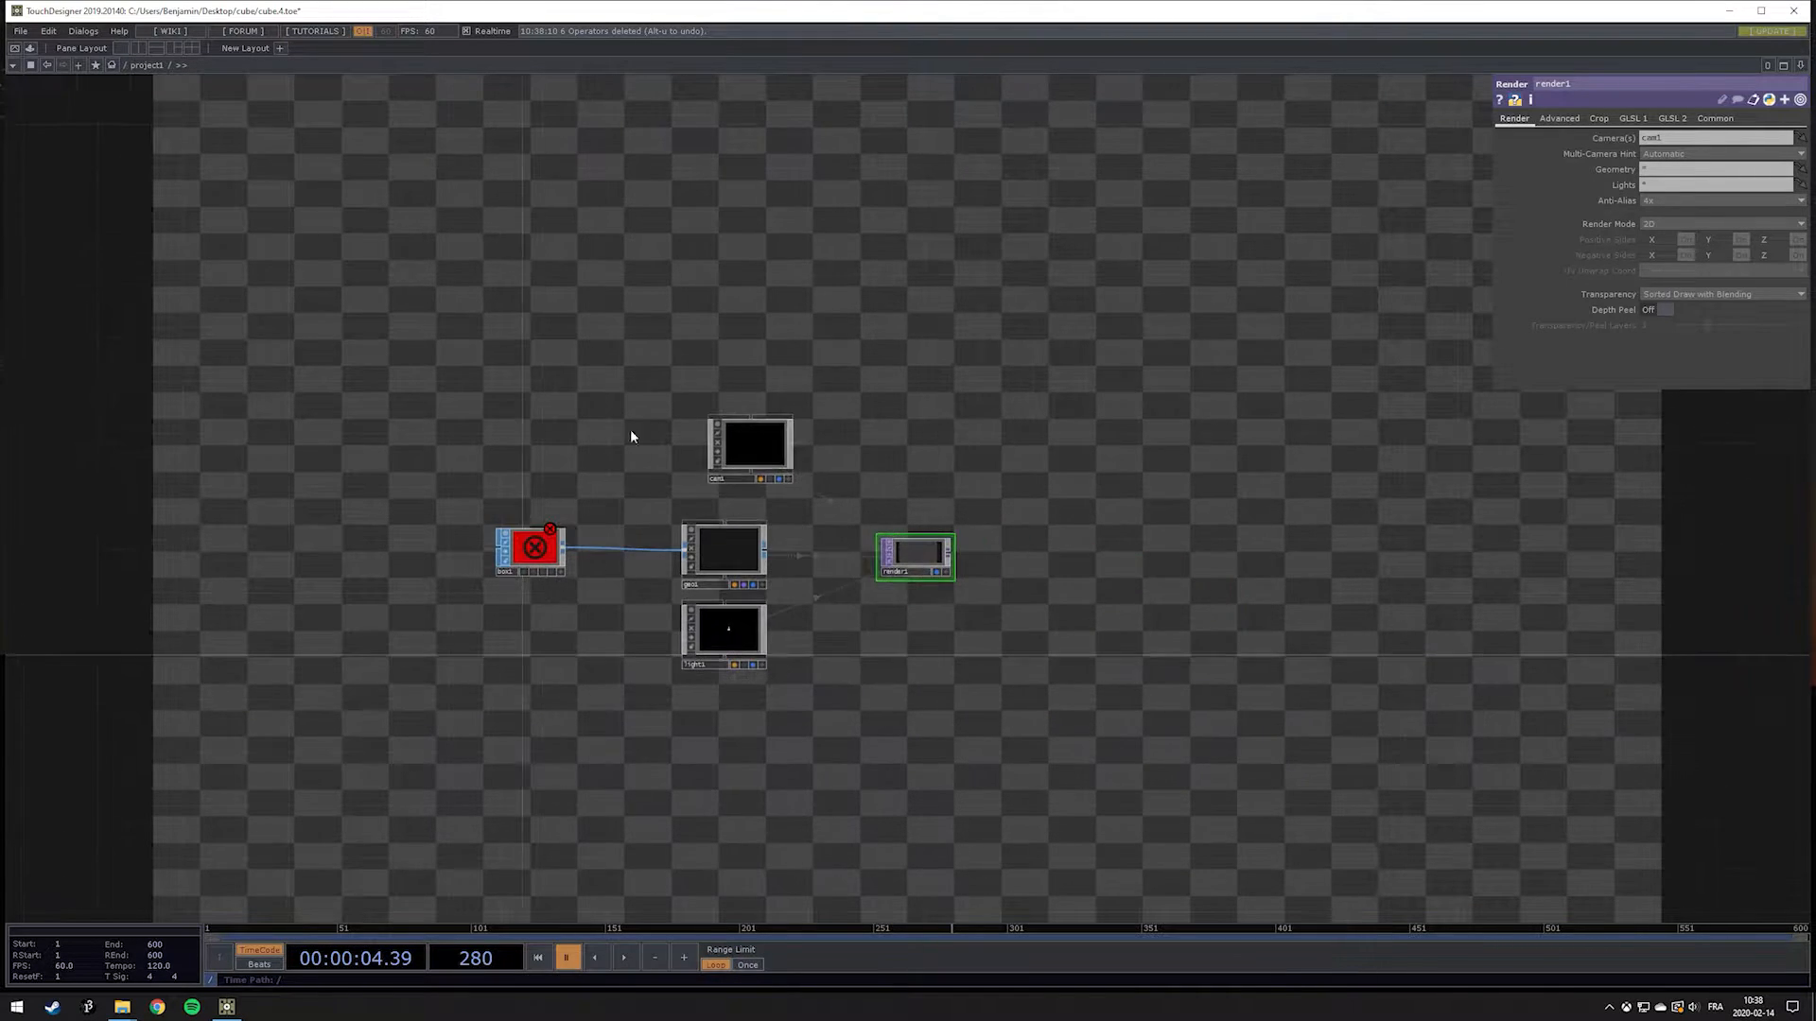
pyautogui.click(520, 551)
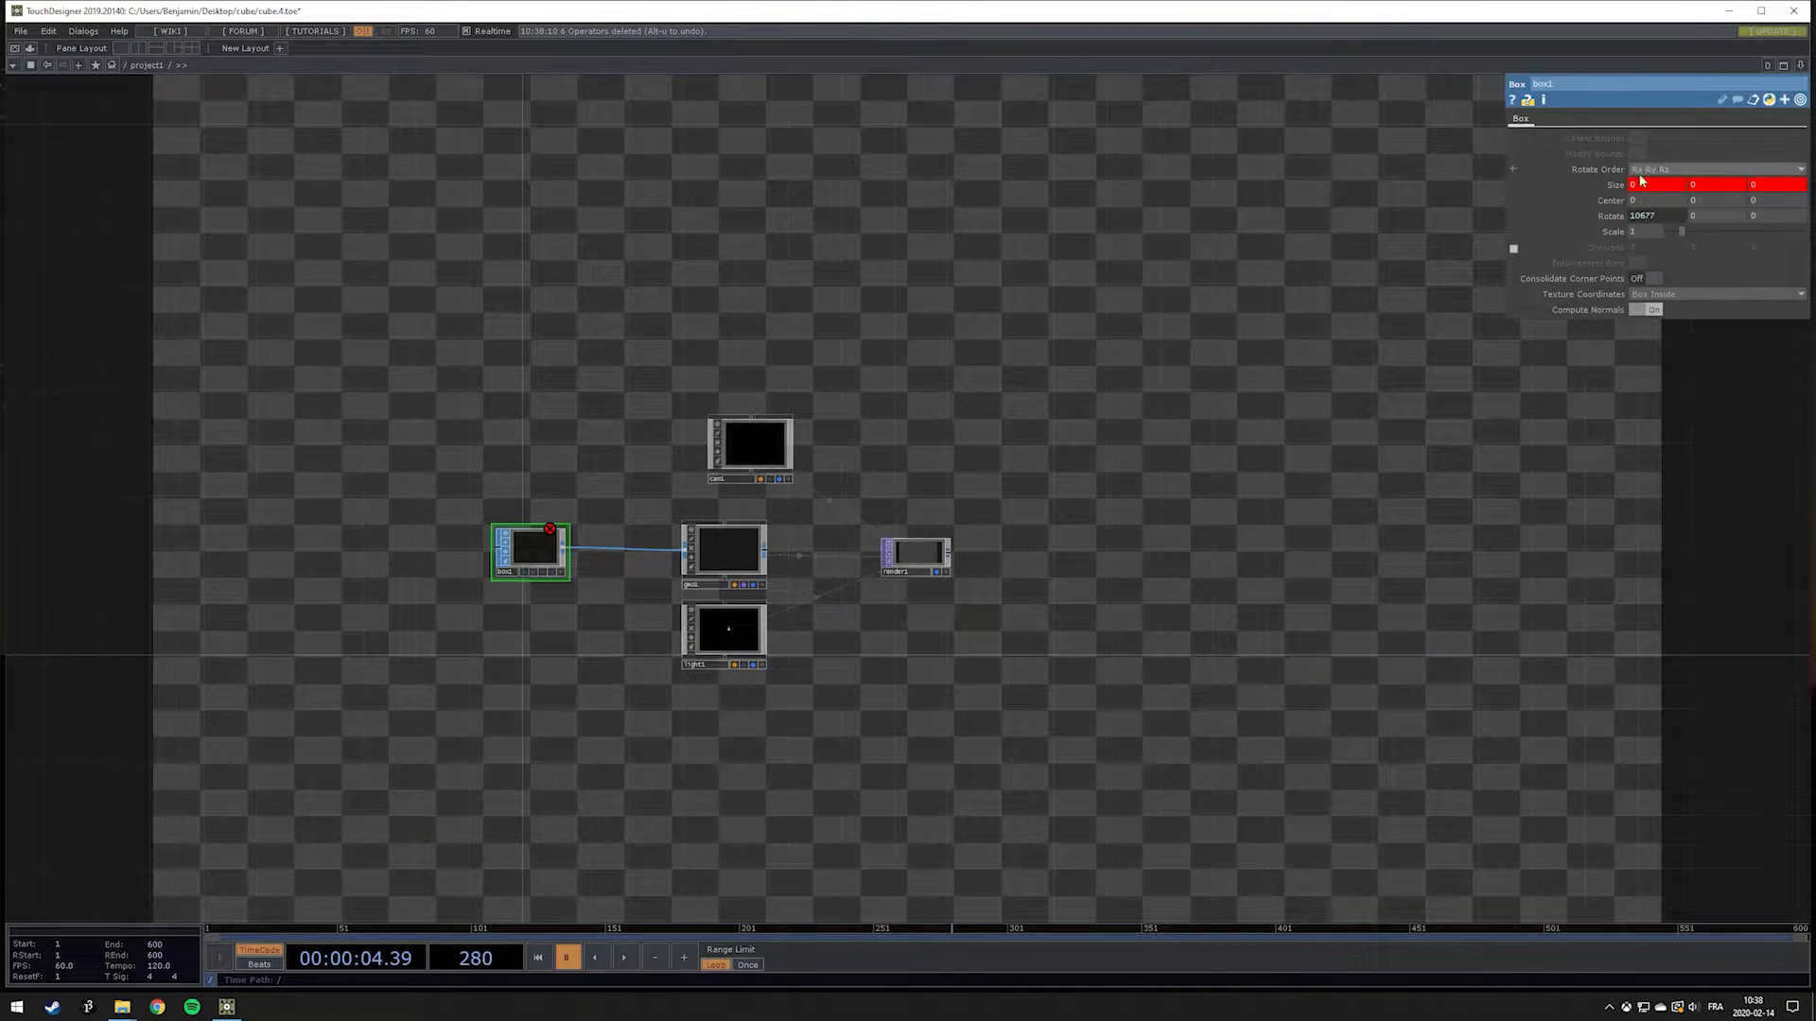
pyautogui.click(1615, 187)
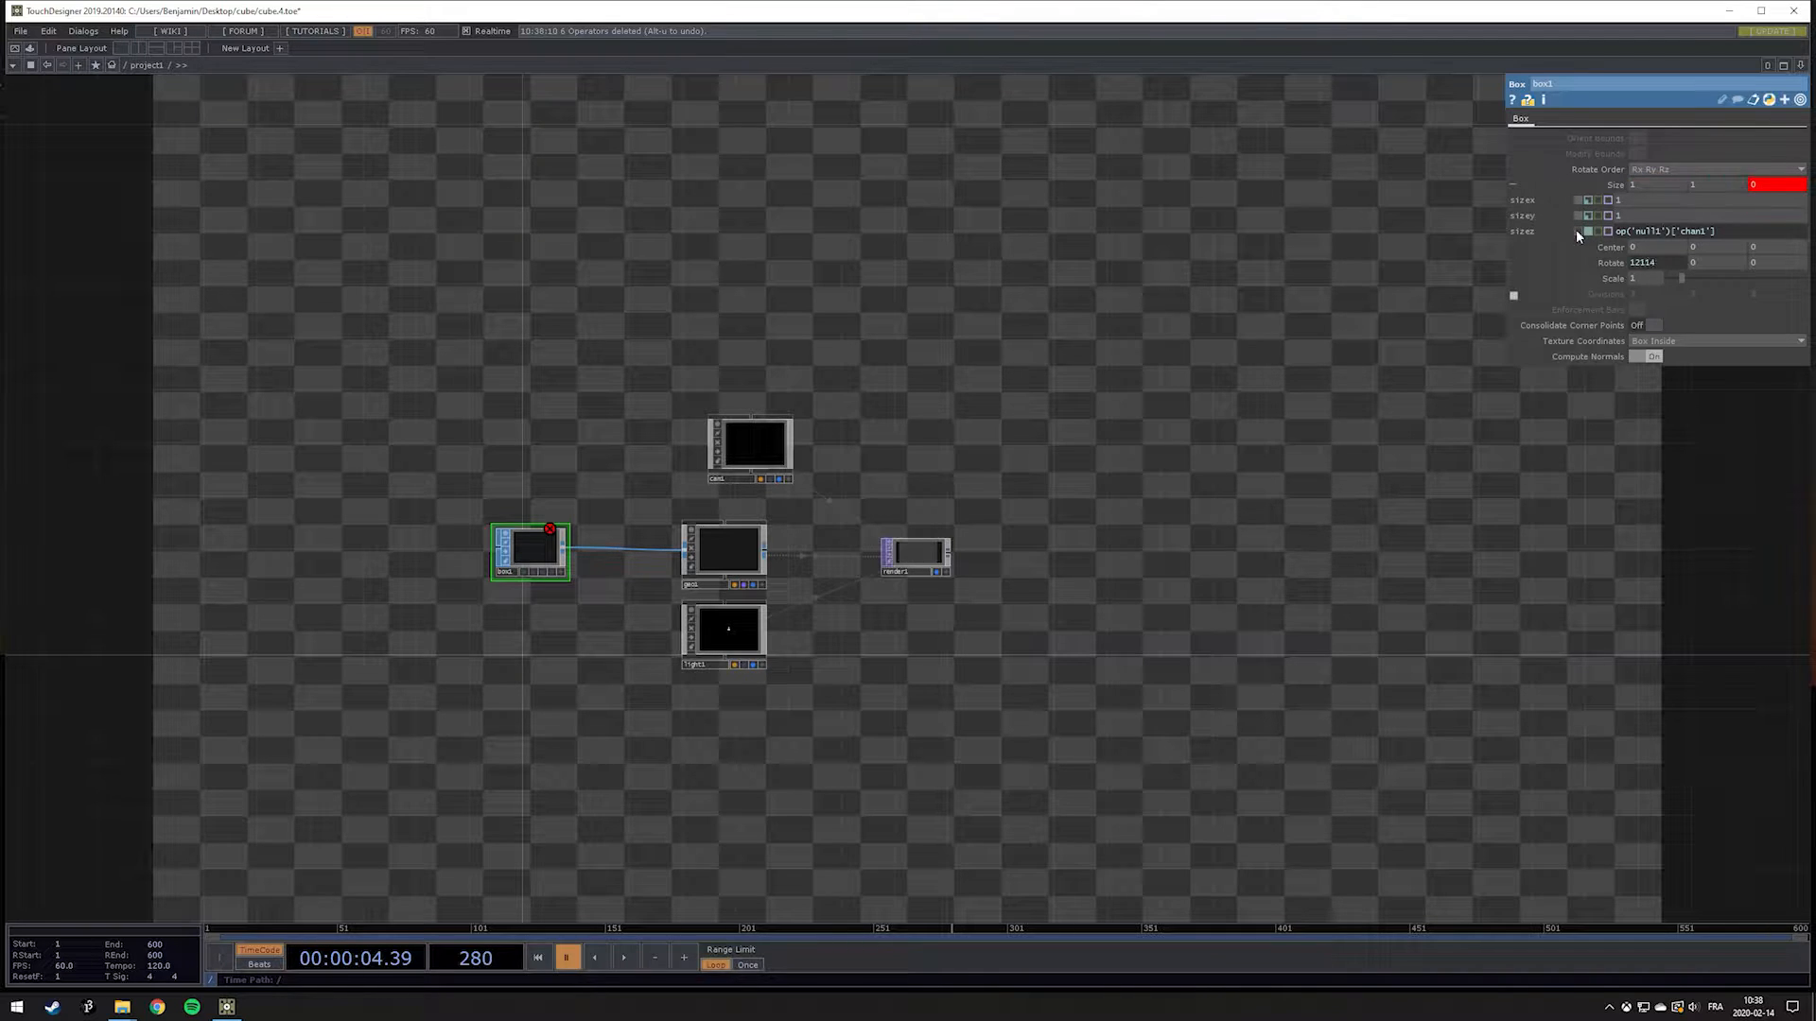
pyautogui.click(1578, 232)
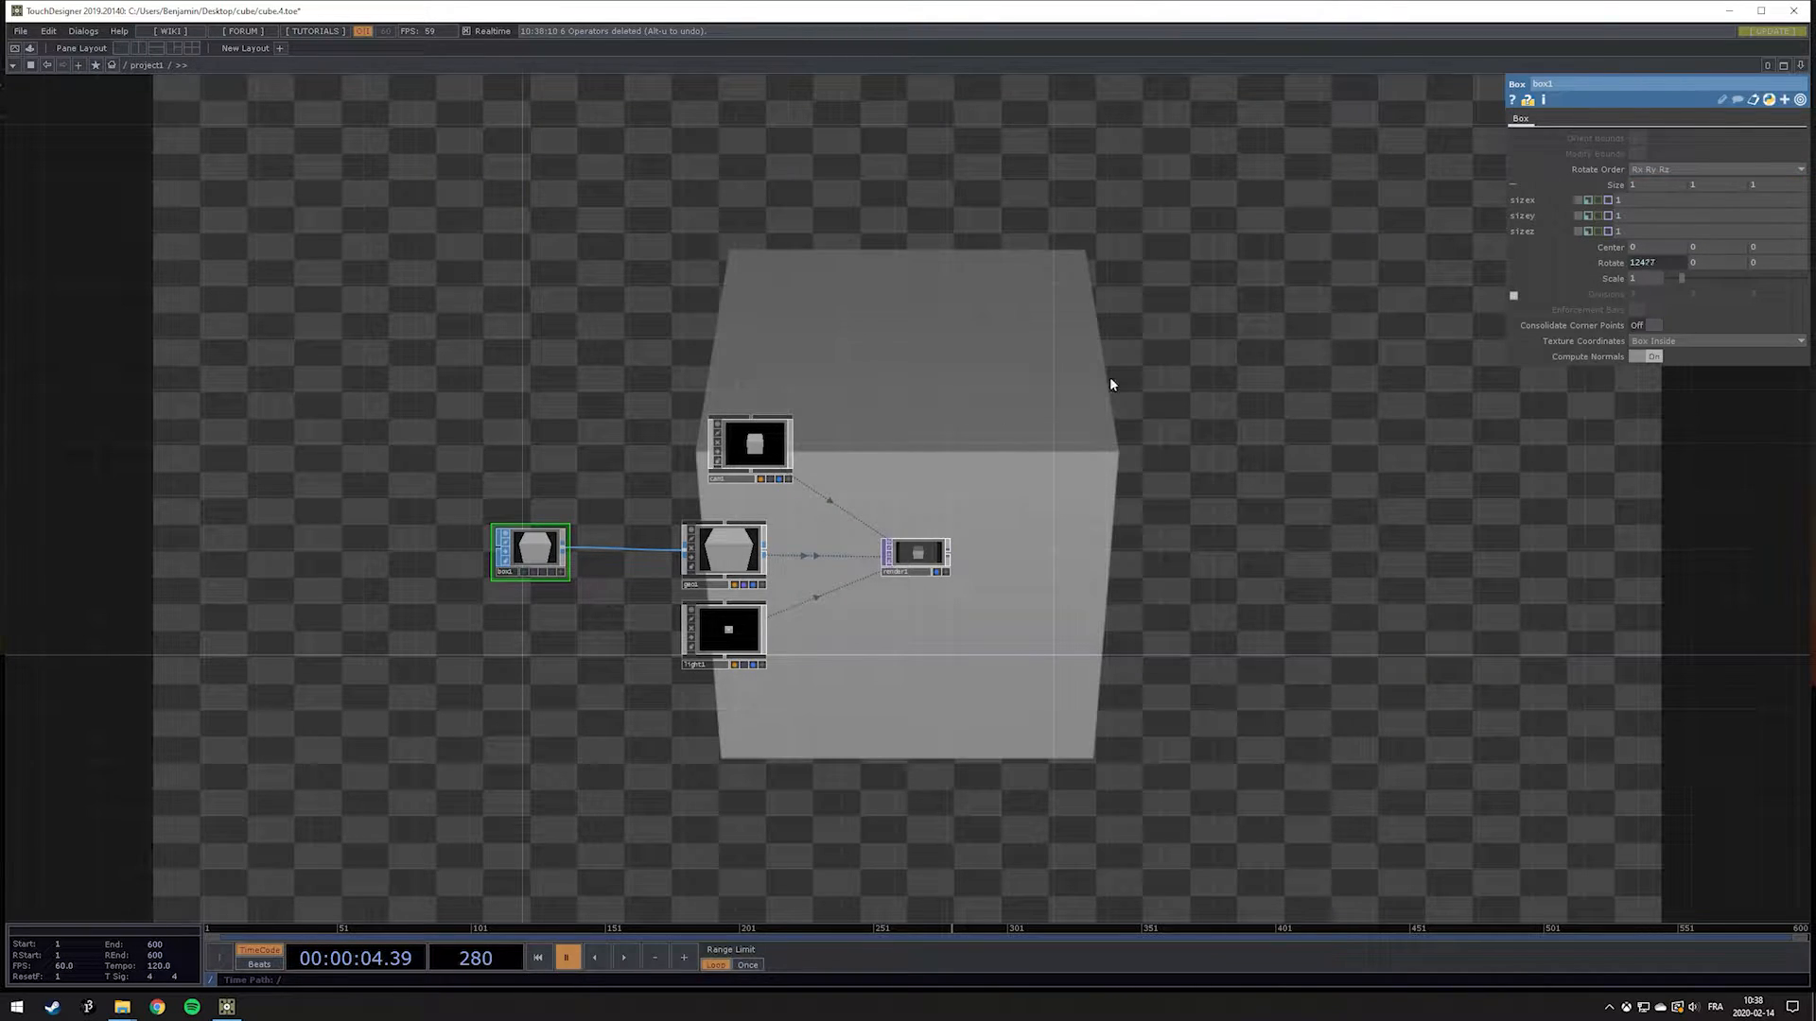
# Step: Change box1's X rotation expression to me.time.frame*3
pyautogui.press('space')
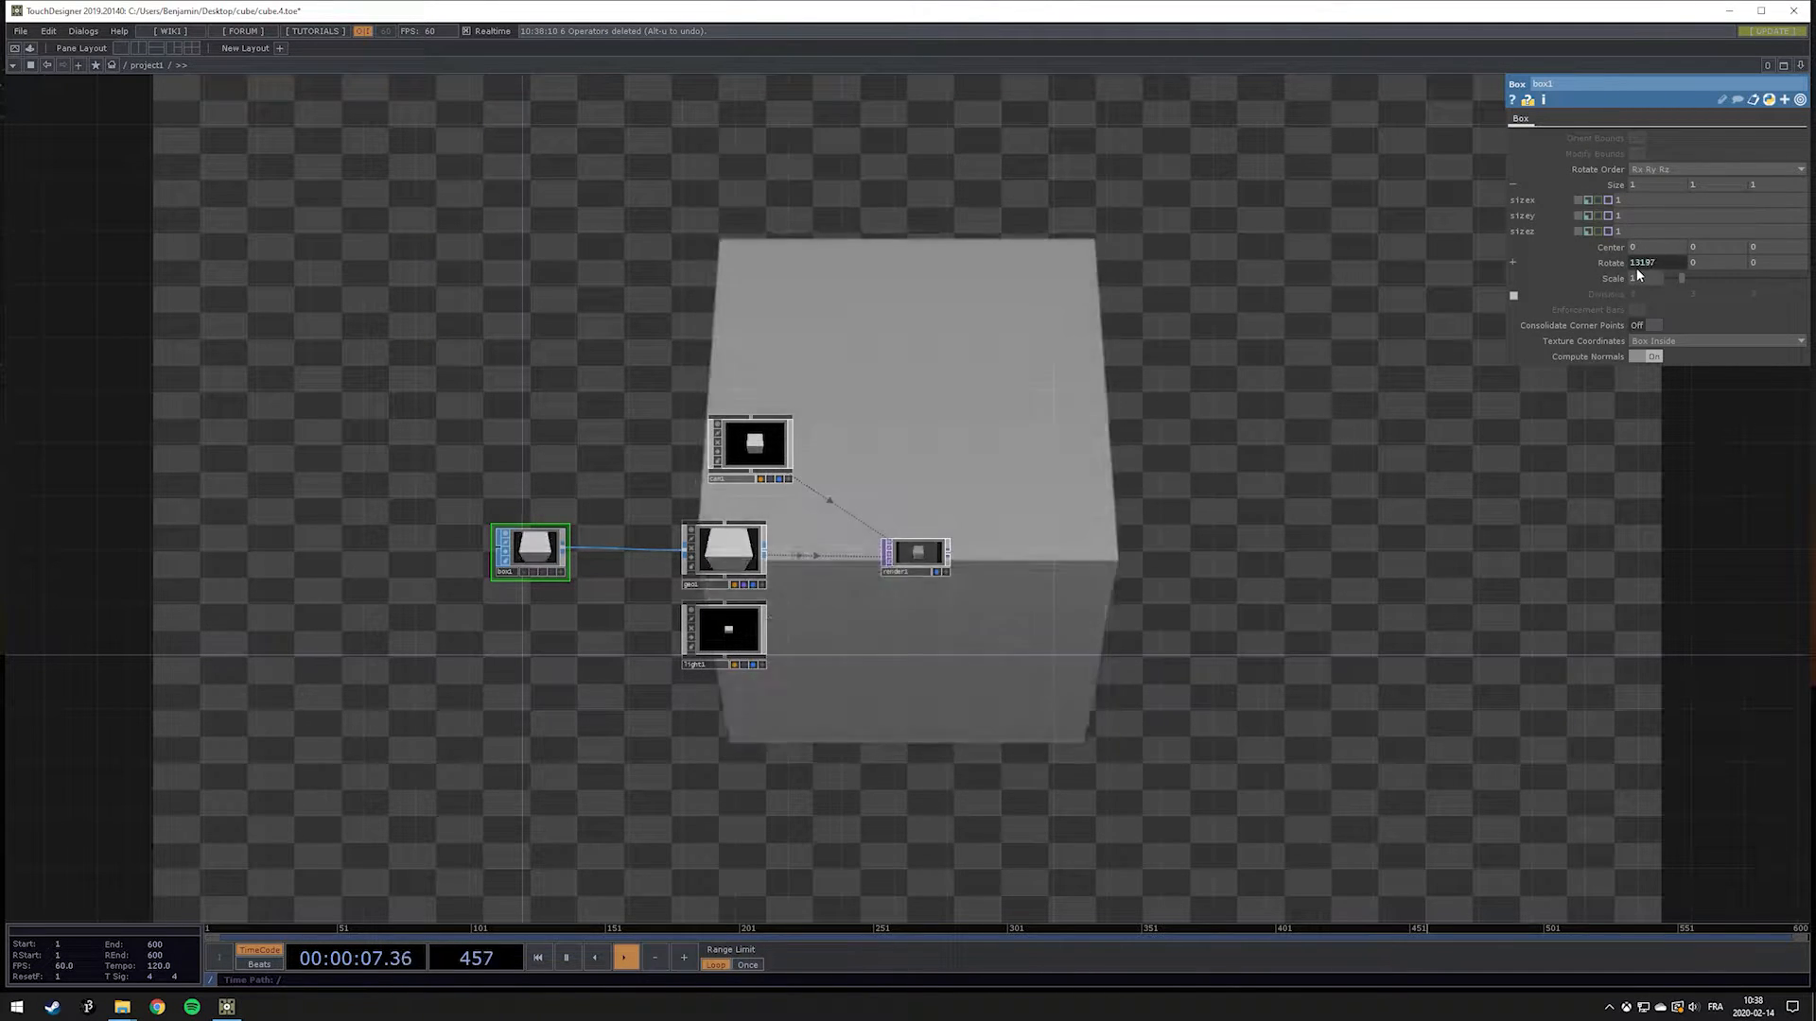
pyautogui.press('space')
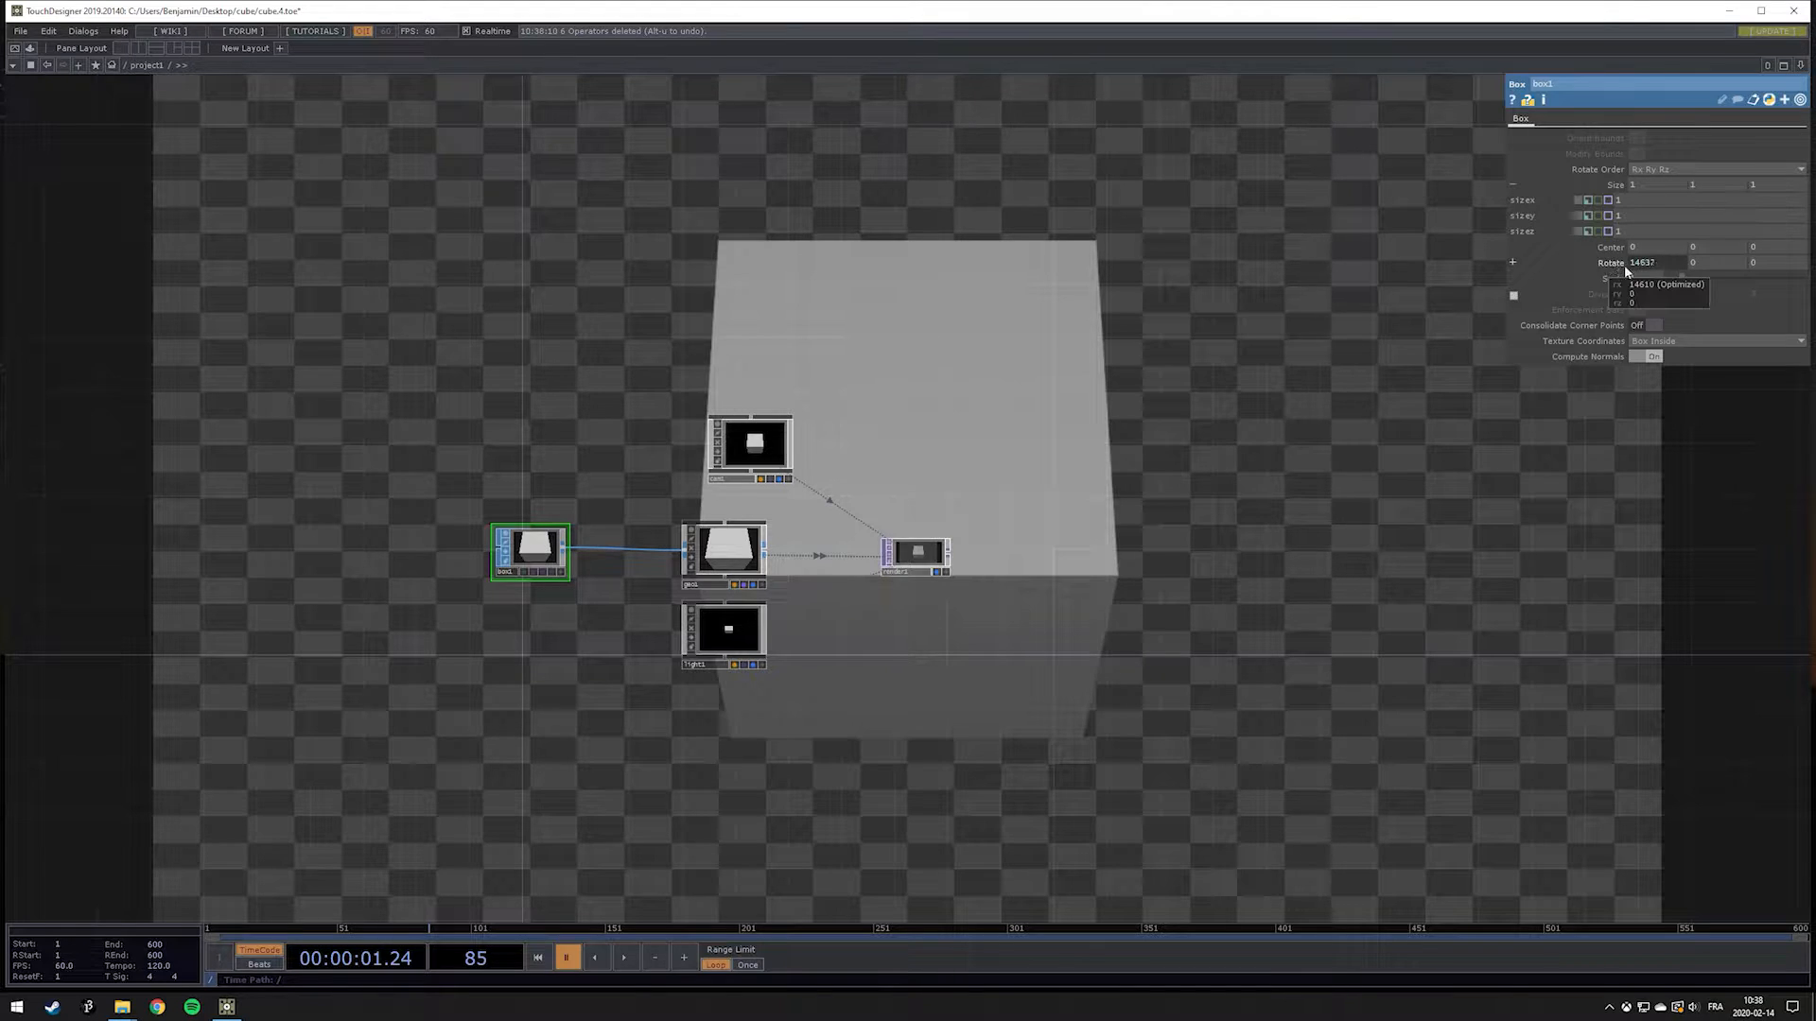
pyautogui.click(1649, 264)
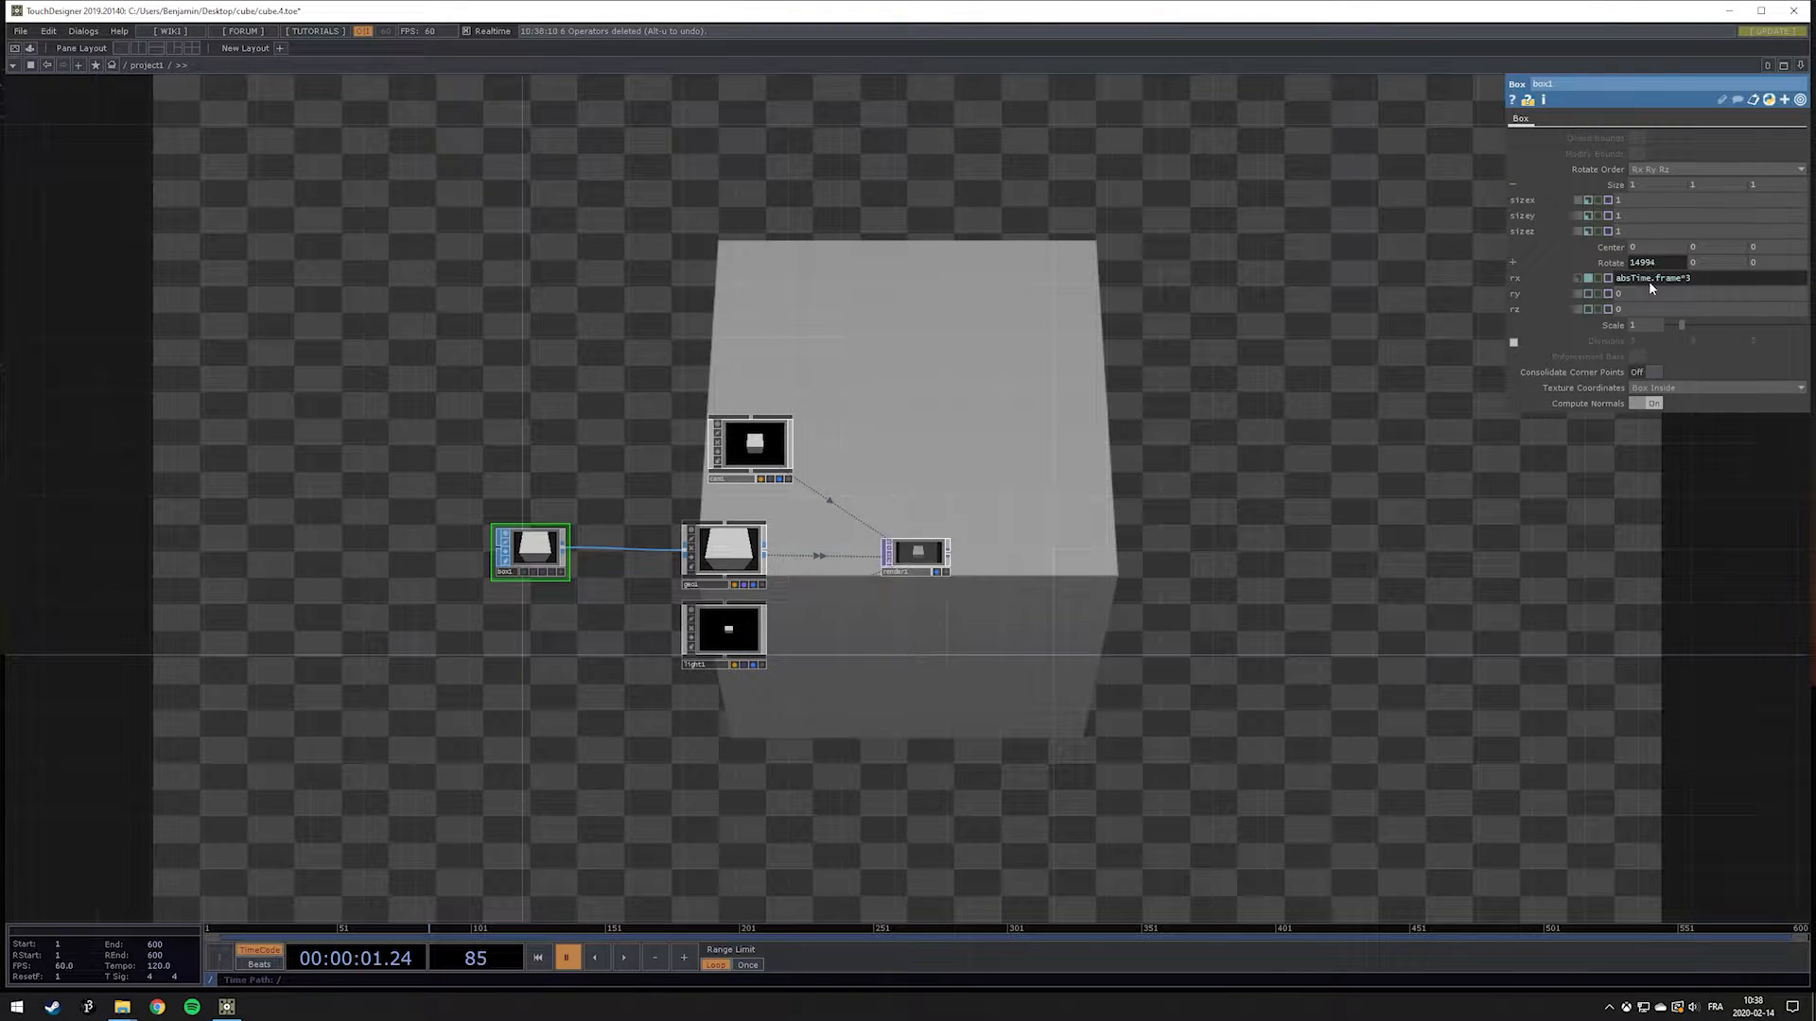
pyautogui.moveTo(1648, 280); pyautogui.dragTo(1552, 275)
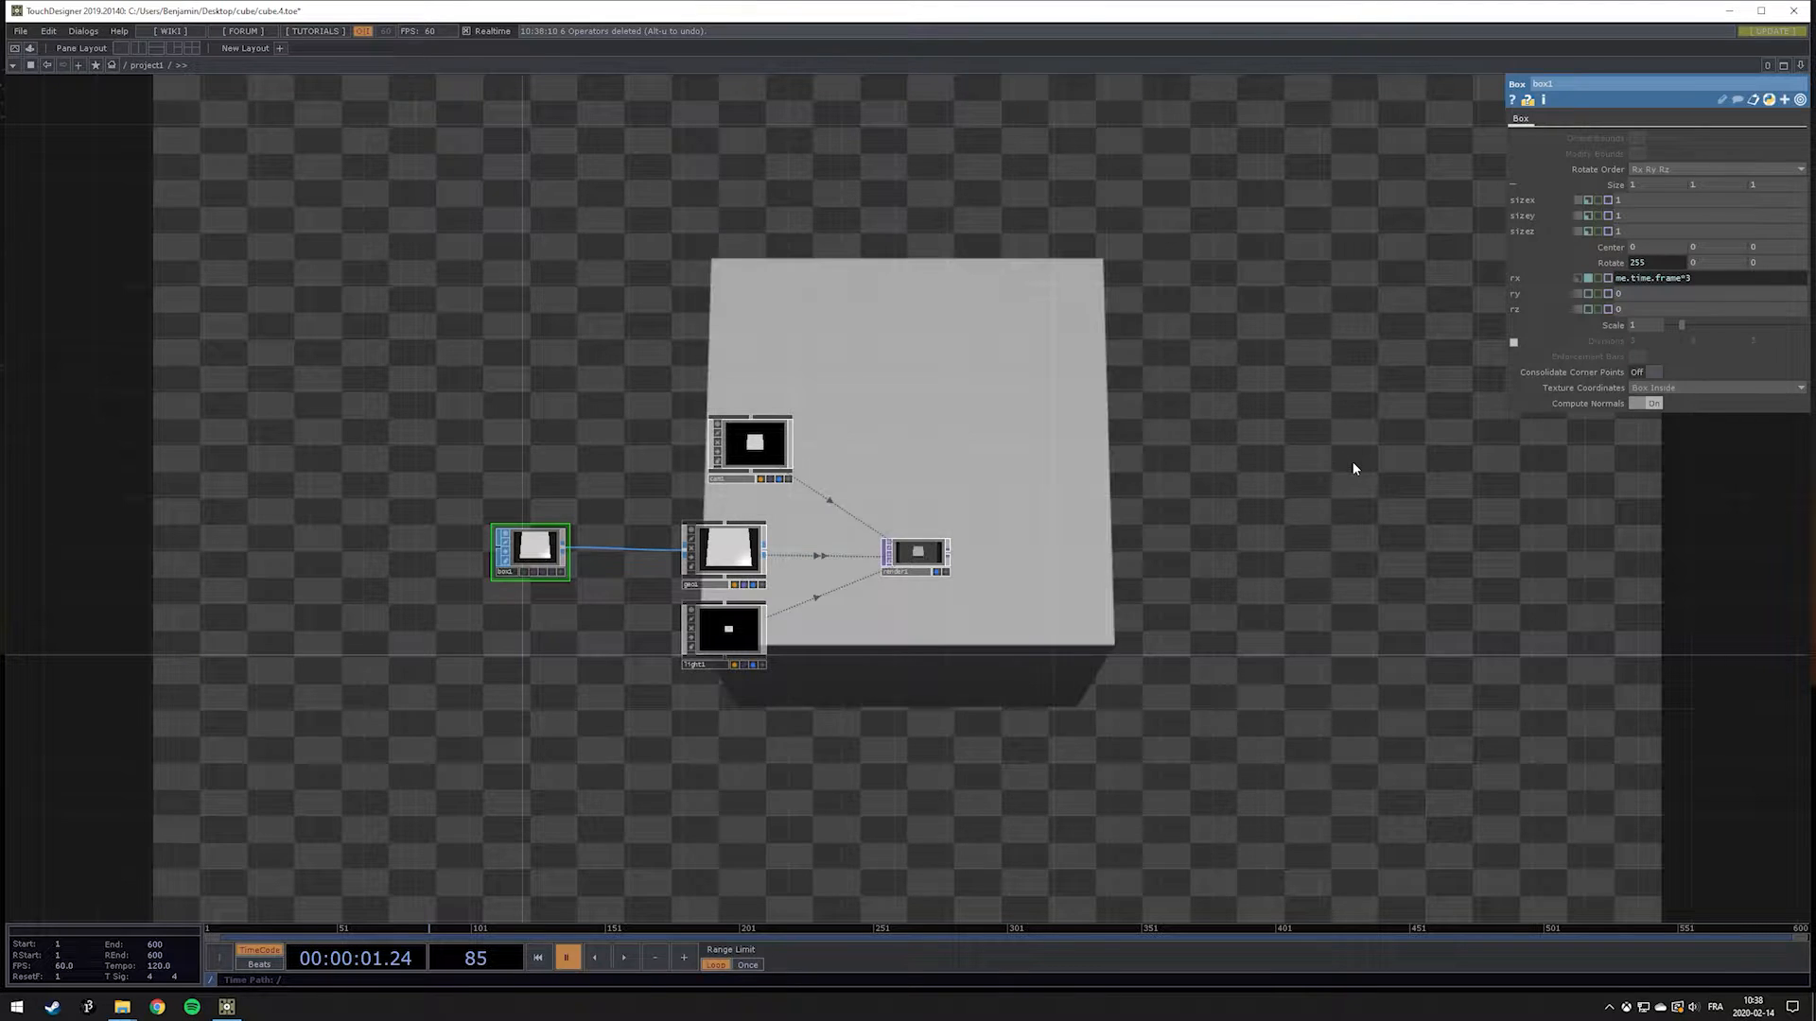
# Step: Play, pause and scrub the timeline to check how the box's rotation follows the frames
pyautogui.press('space')
pyautogui.press('space')
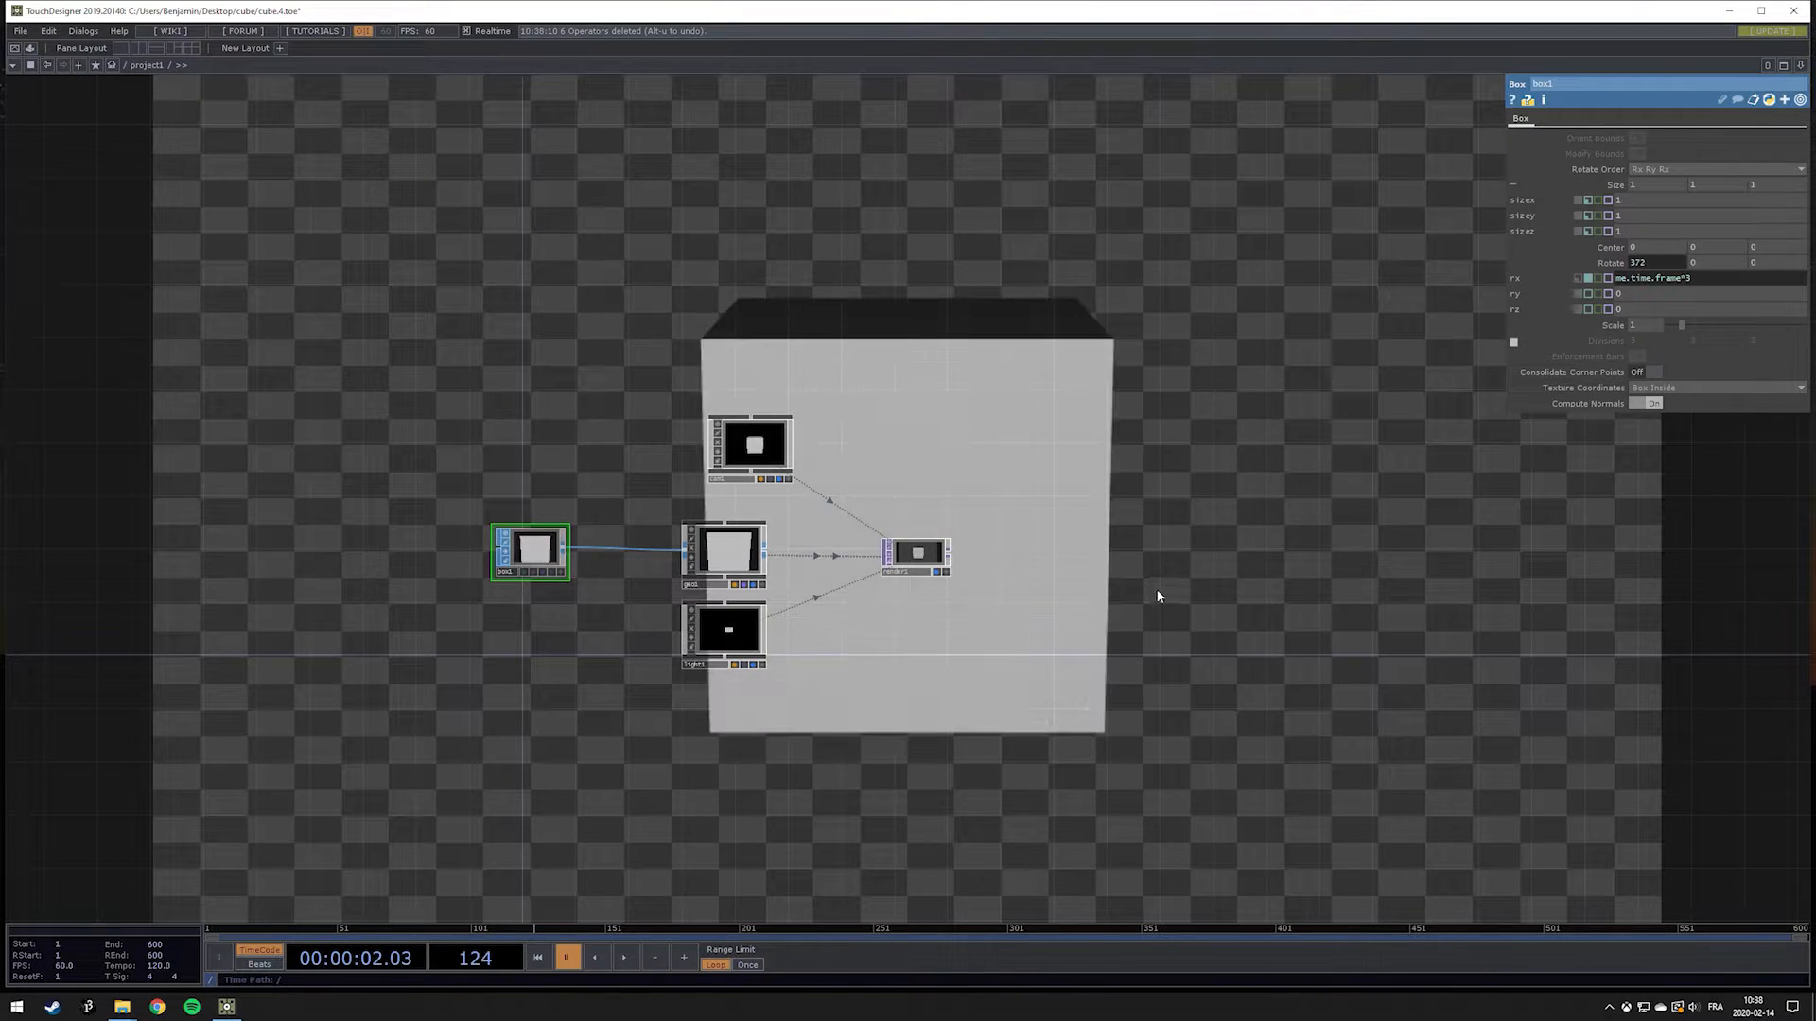
pyautogui.press('space')
pyautogui.press('space')
pyautogui.moveTo(696, 928); pyautogui.dragTo(603, 939)
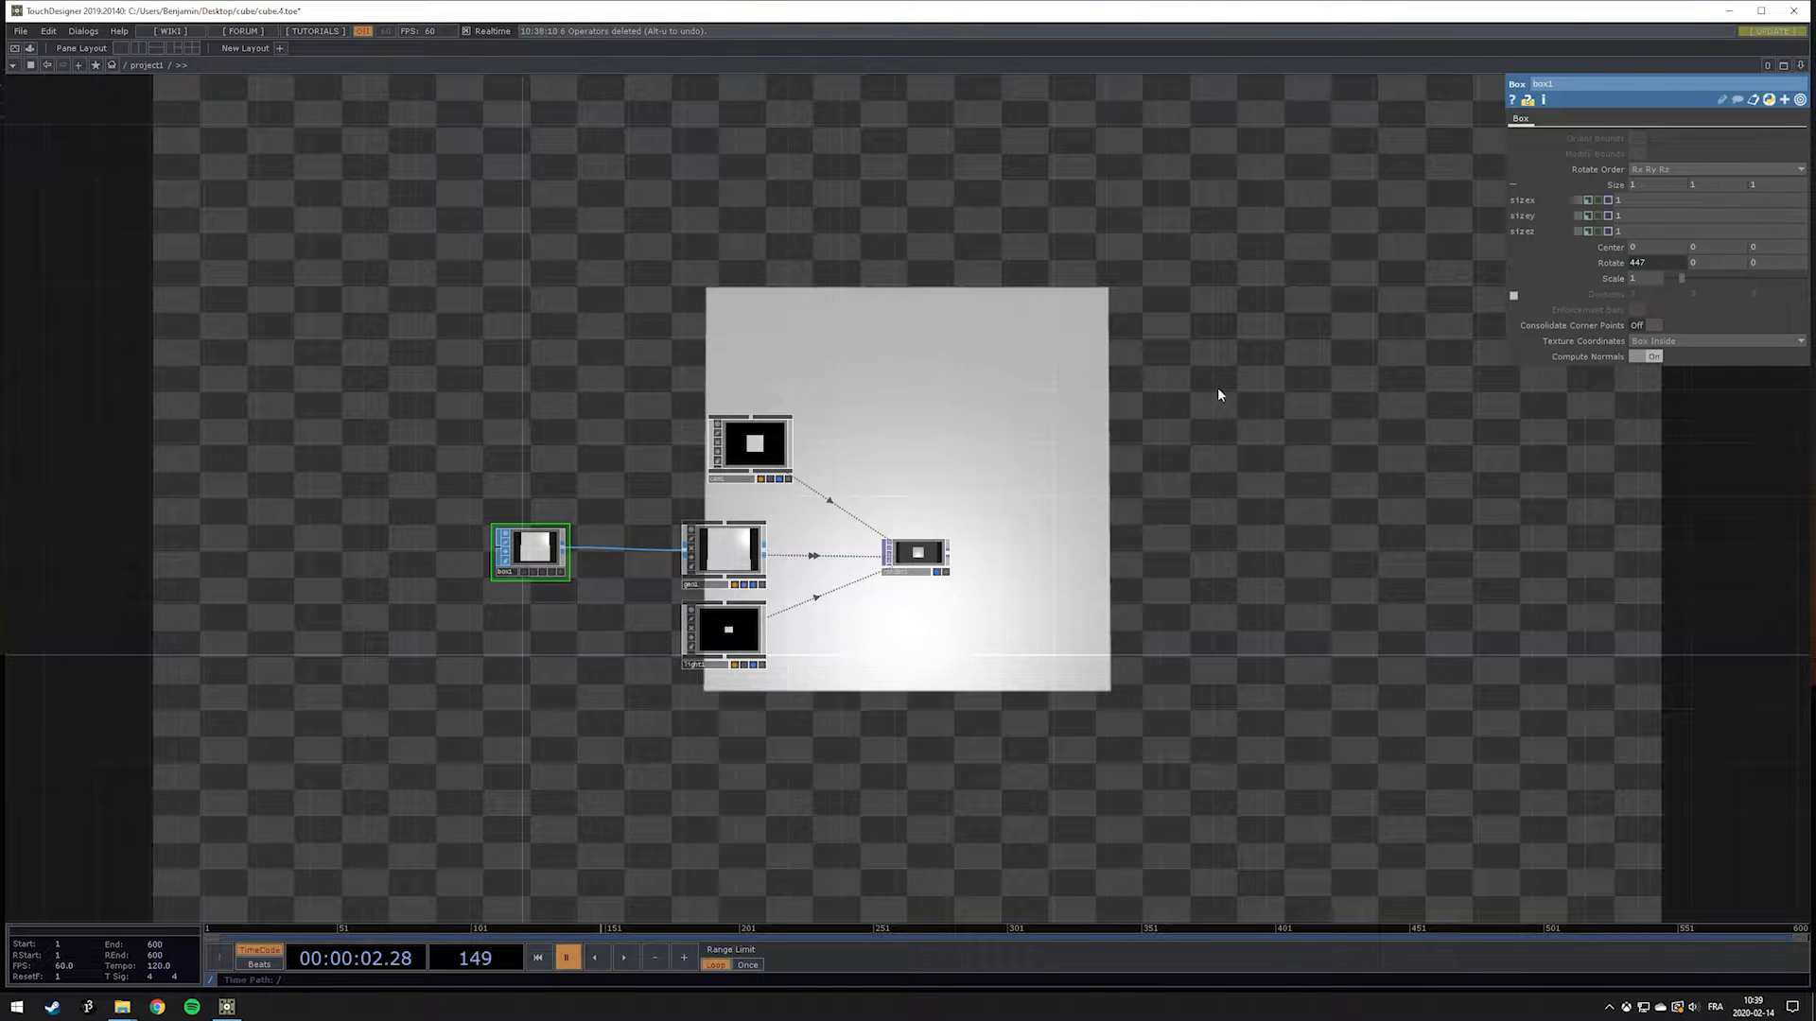
# Step: Change box1's X rotation expression to me.time.seconds*10
pyautogui.moveTo(1173, 440); pyautogui.dragTo(995, 459)
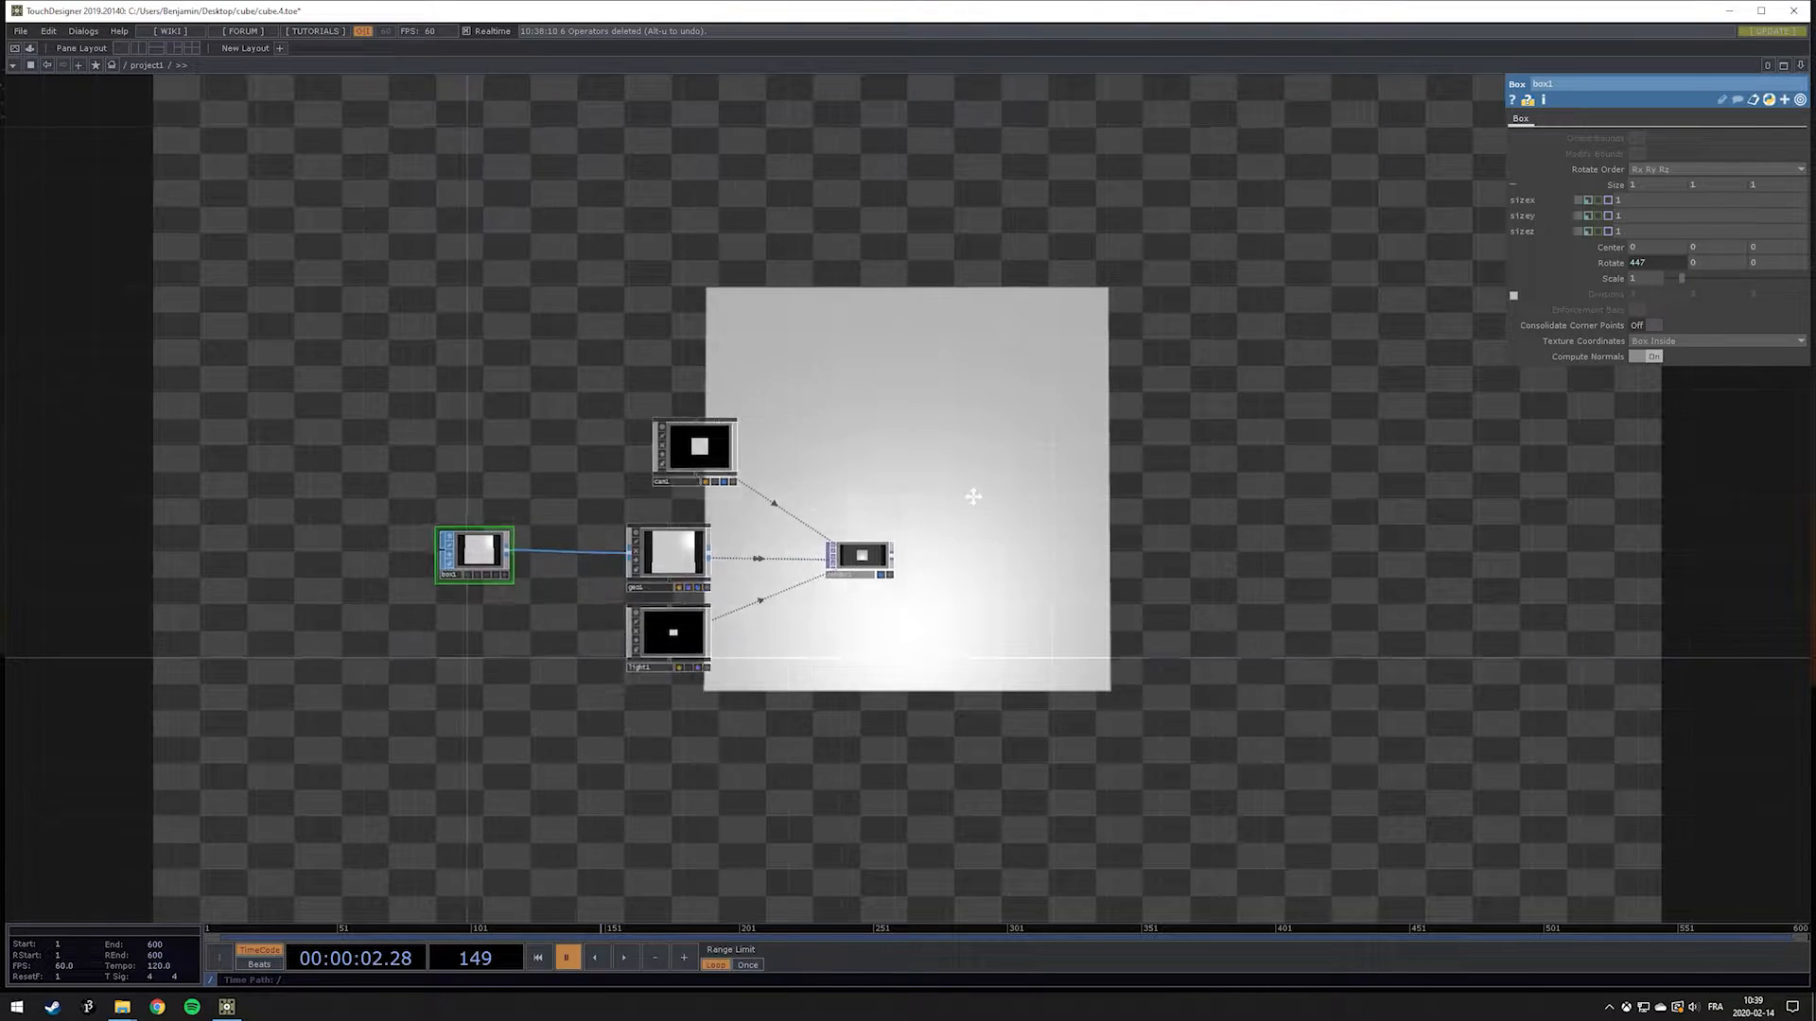
pyautogui.click(1649, 263)
pyautogui.click(1683, 281)
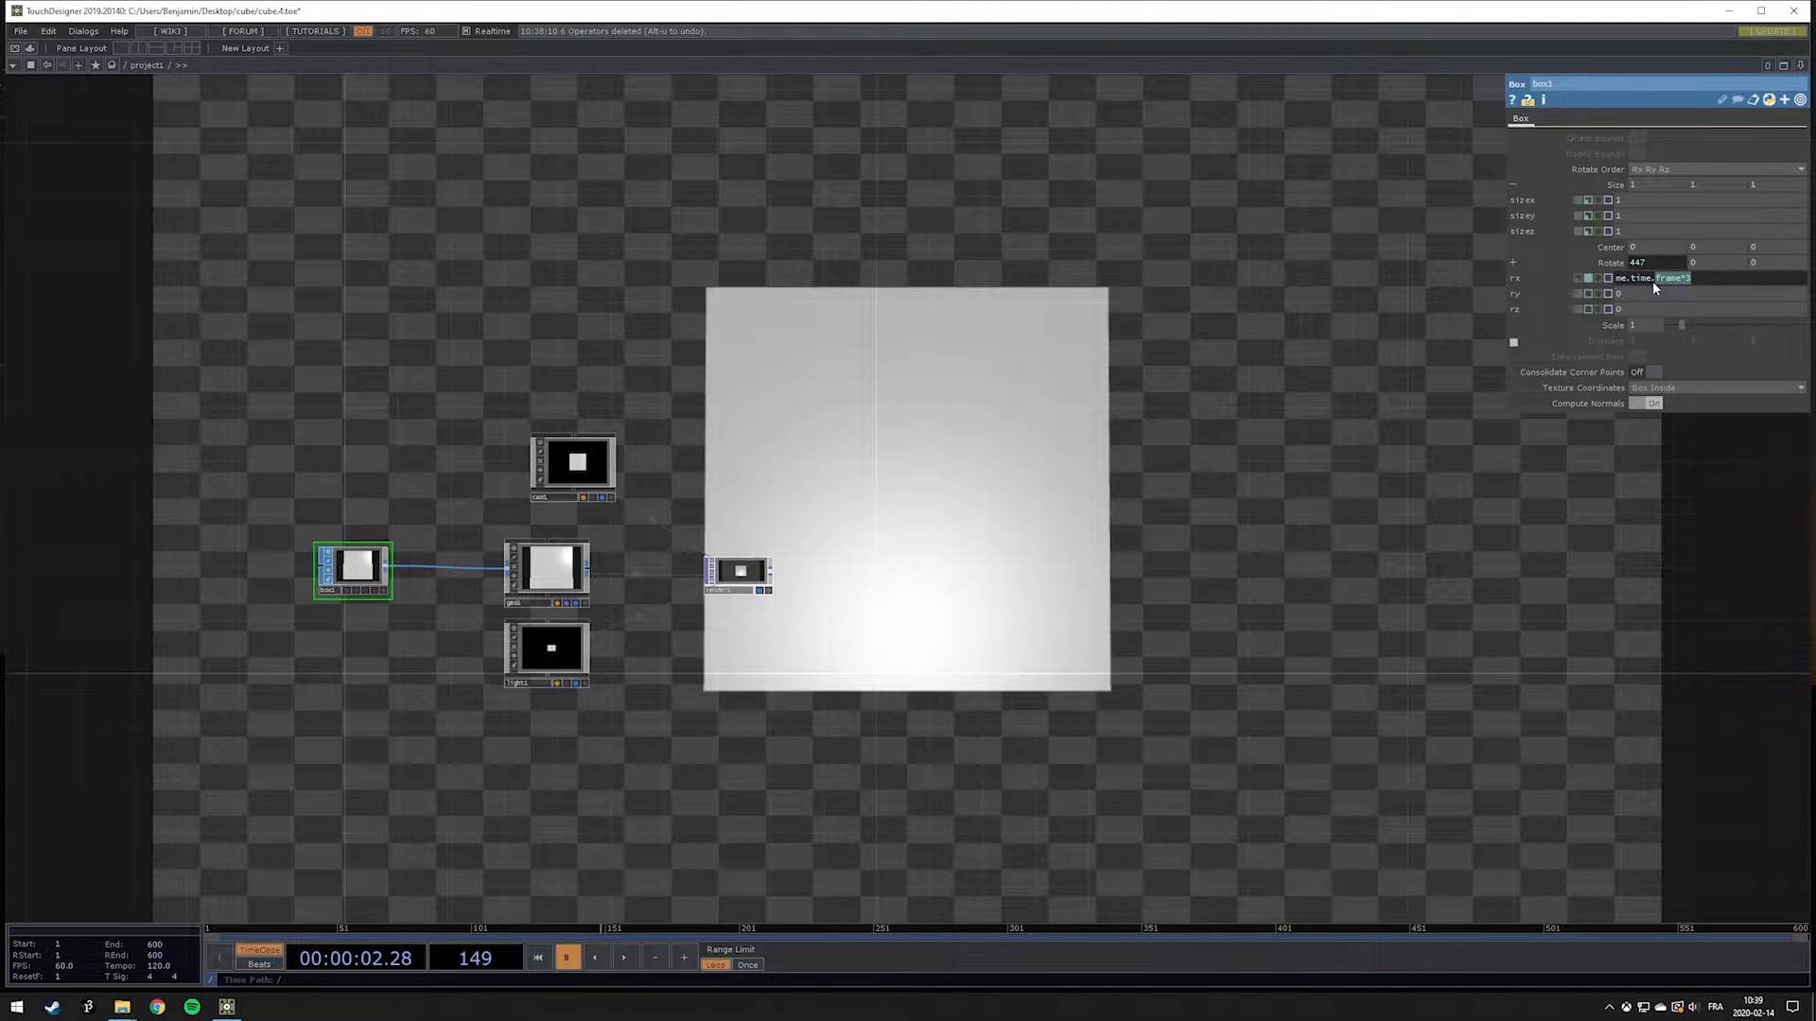
pyautogui.write('seconds')
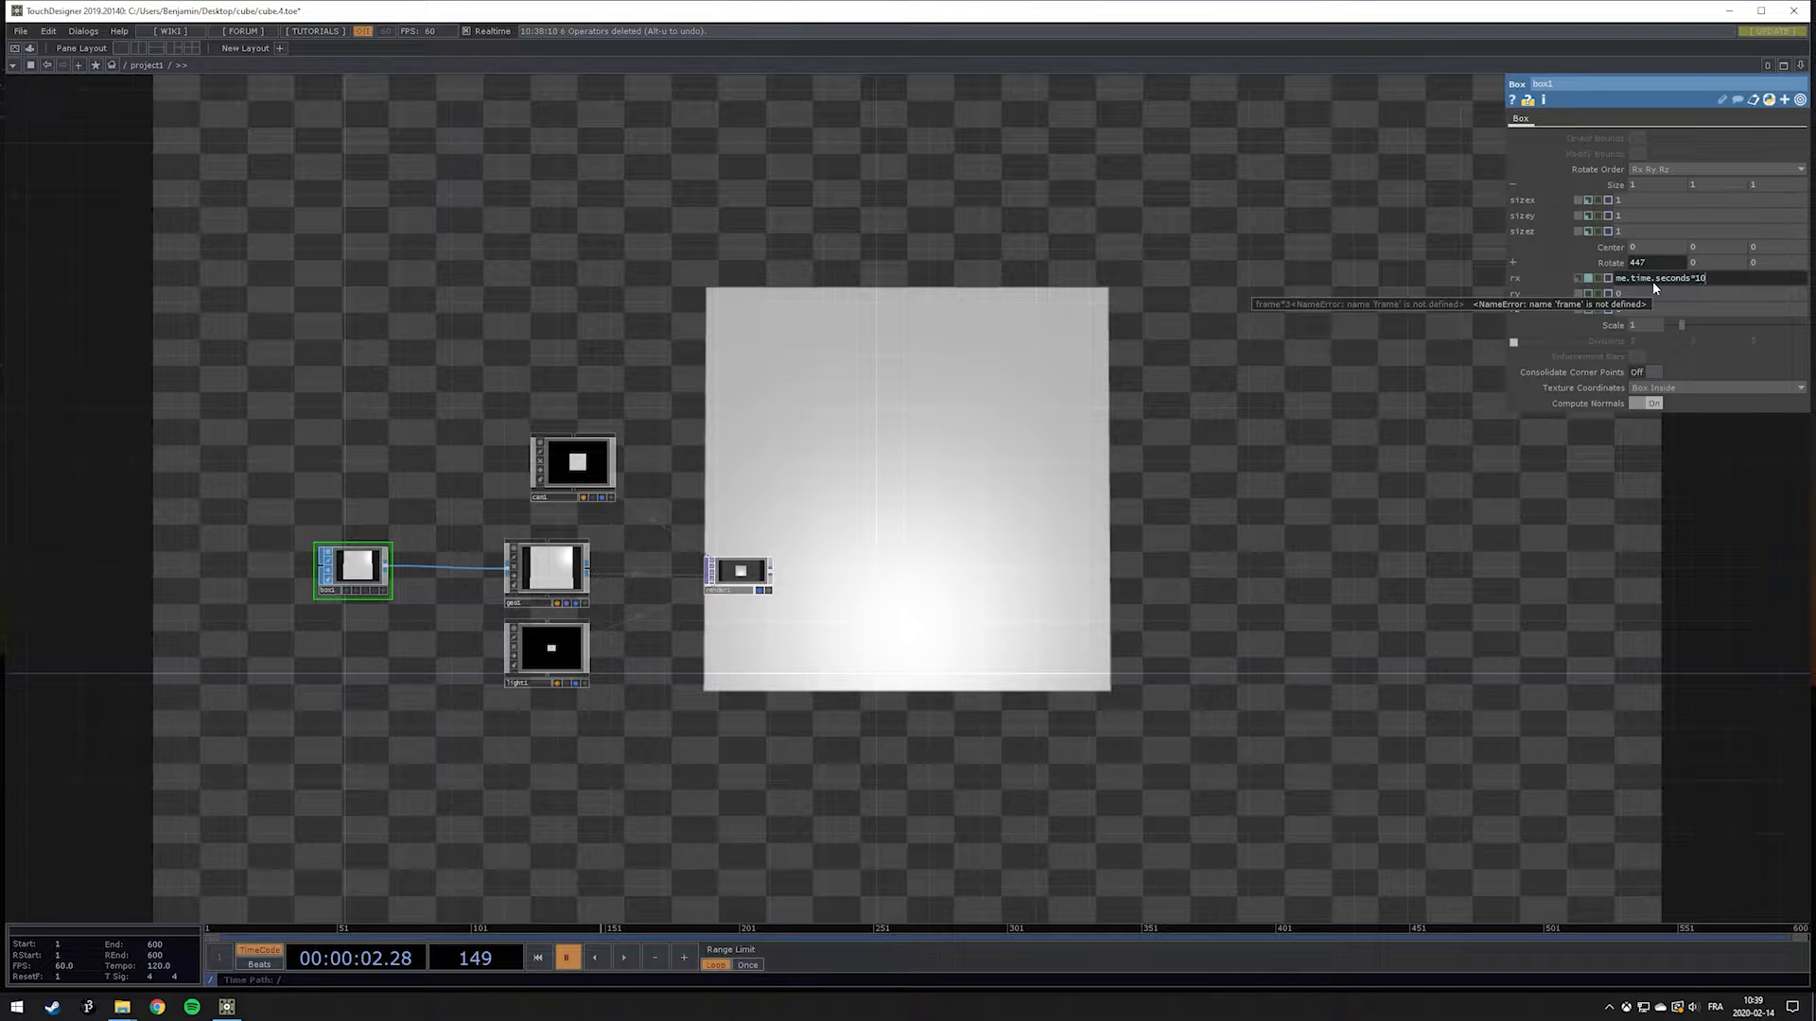
pyautogui.press('Return')
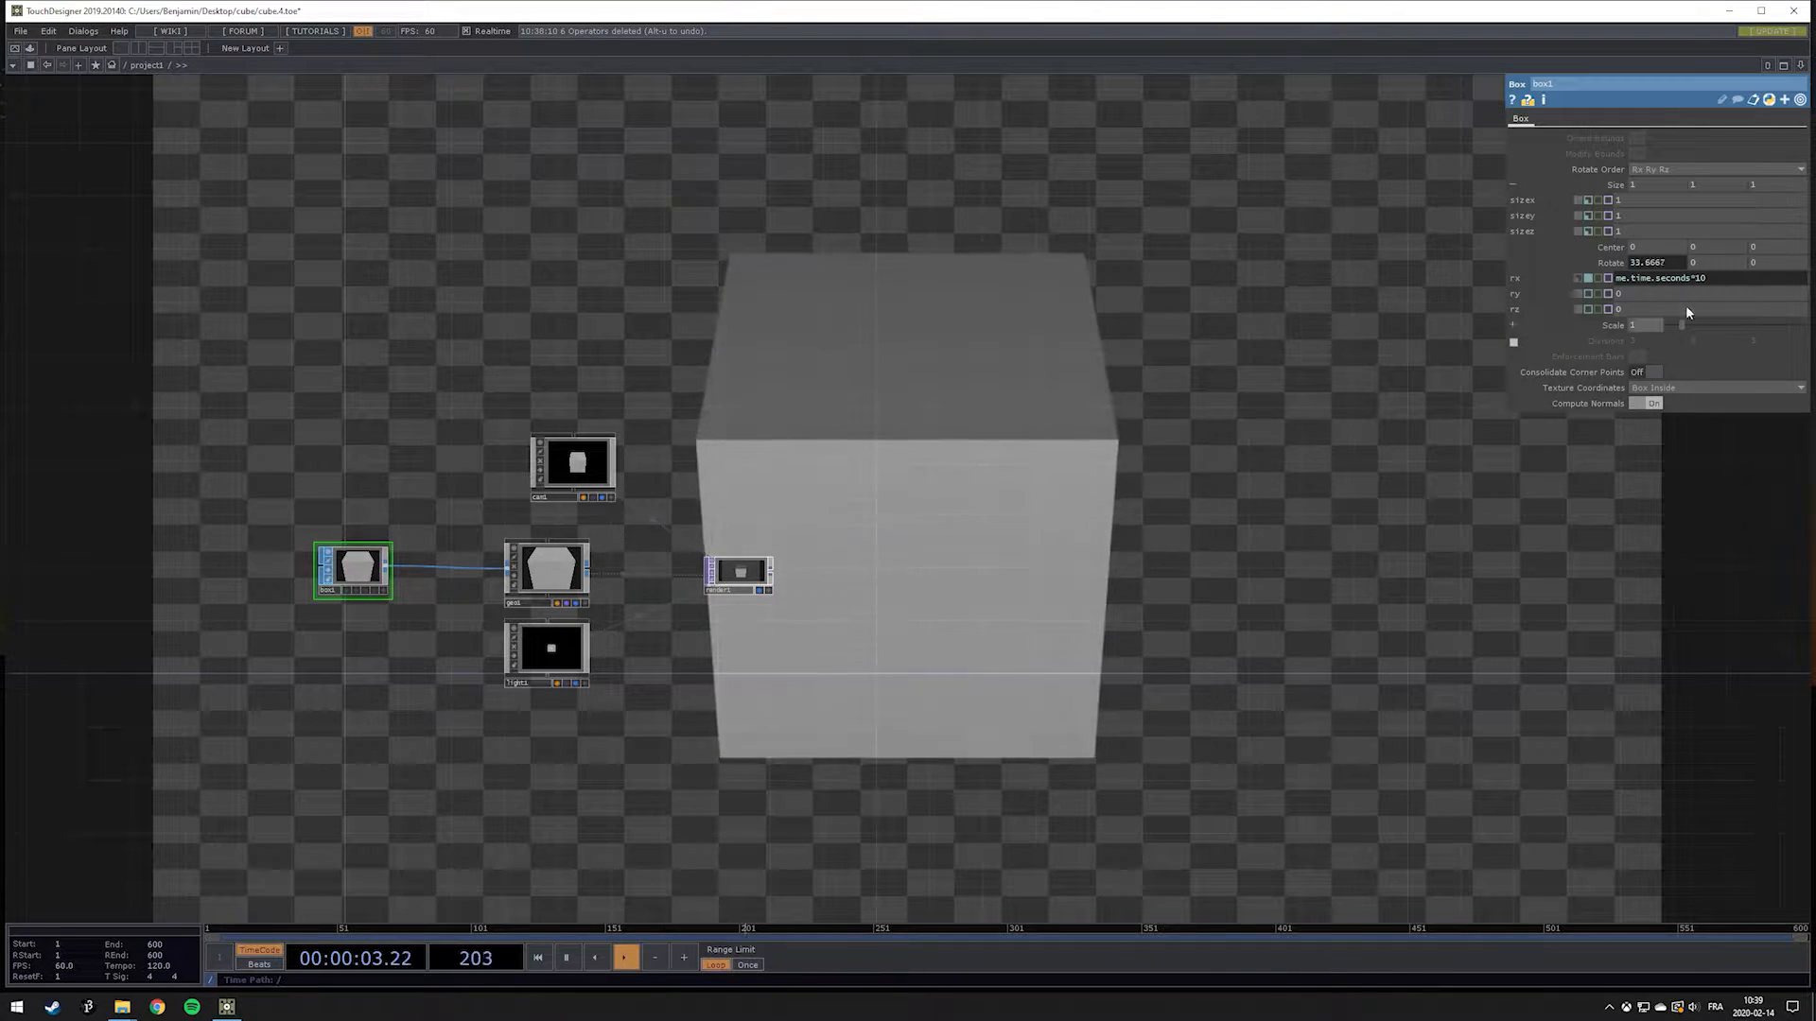
# Step: Copy the X rotation expression into box1's Y rotation and change it to me.time.seconds*16
pyautogui.click(1728, 277)
pyautogui.hotkey('ctrl', 'c')
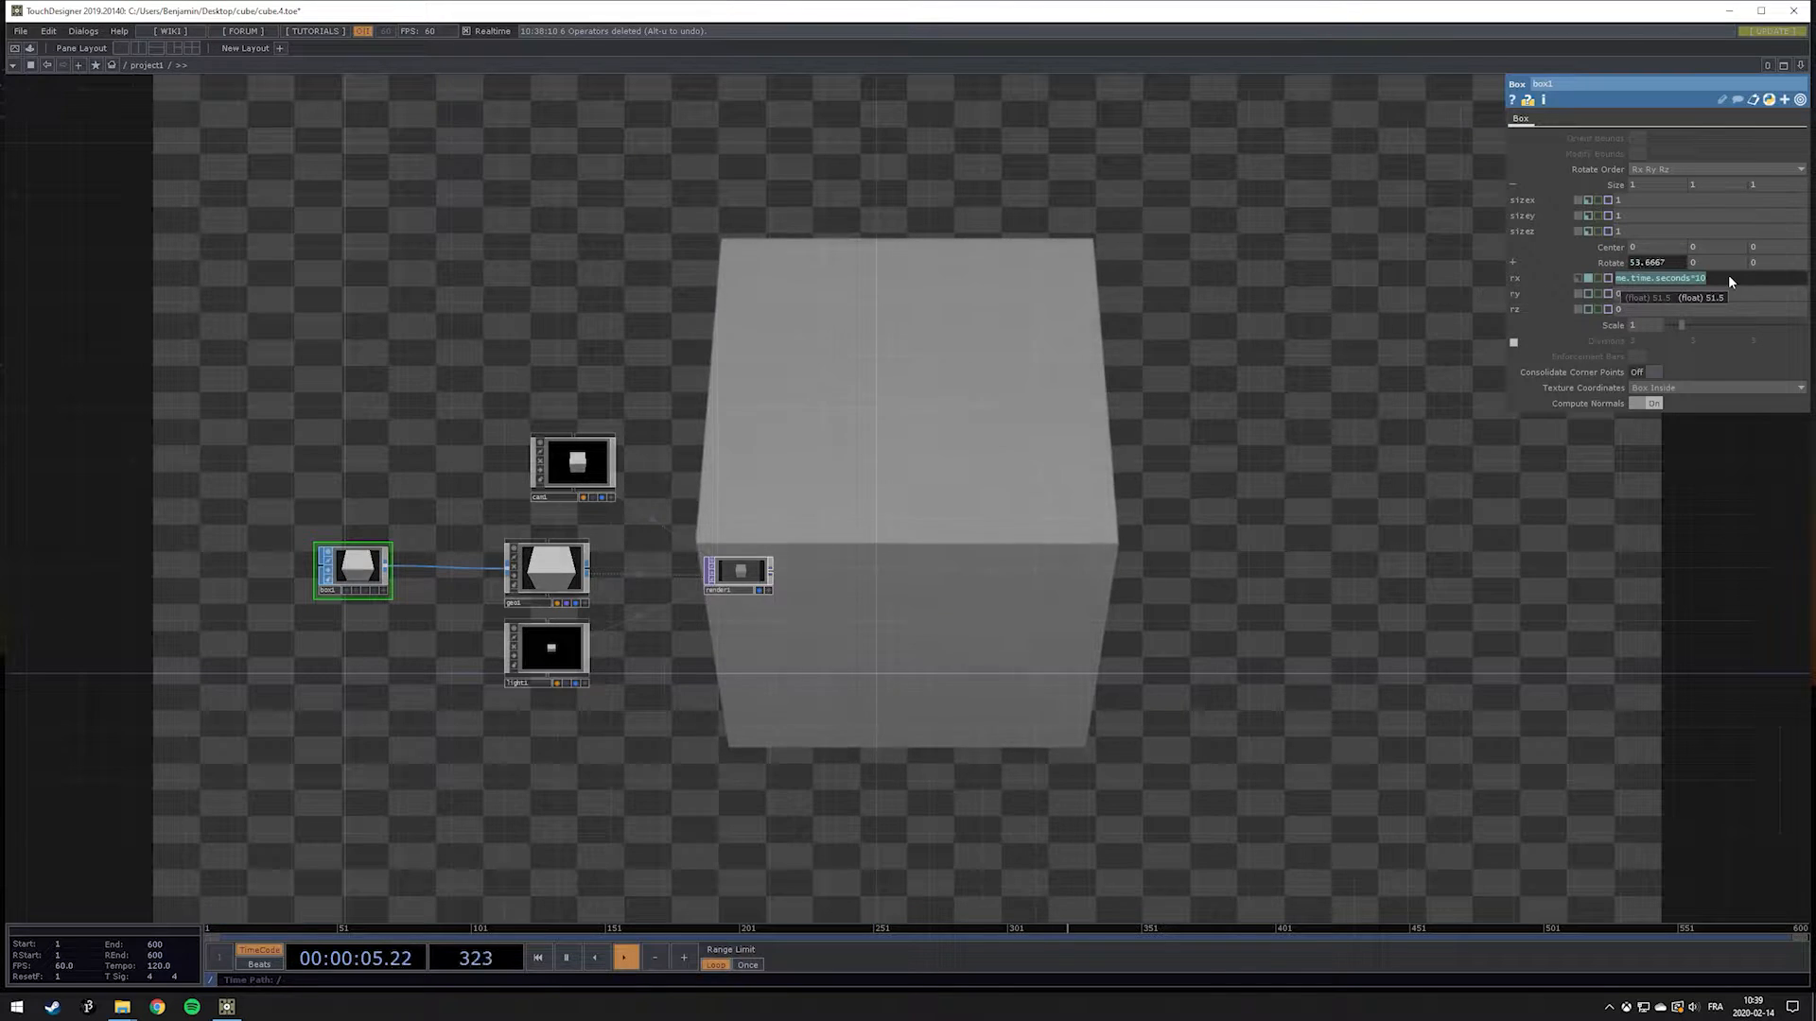
pyautogui.click(1690, 296)
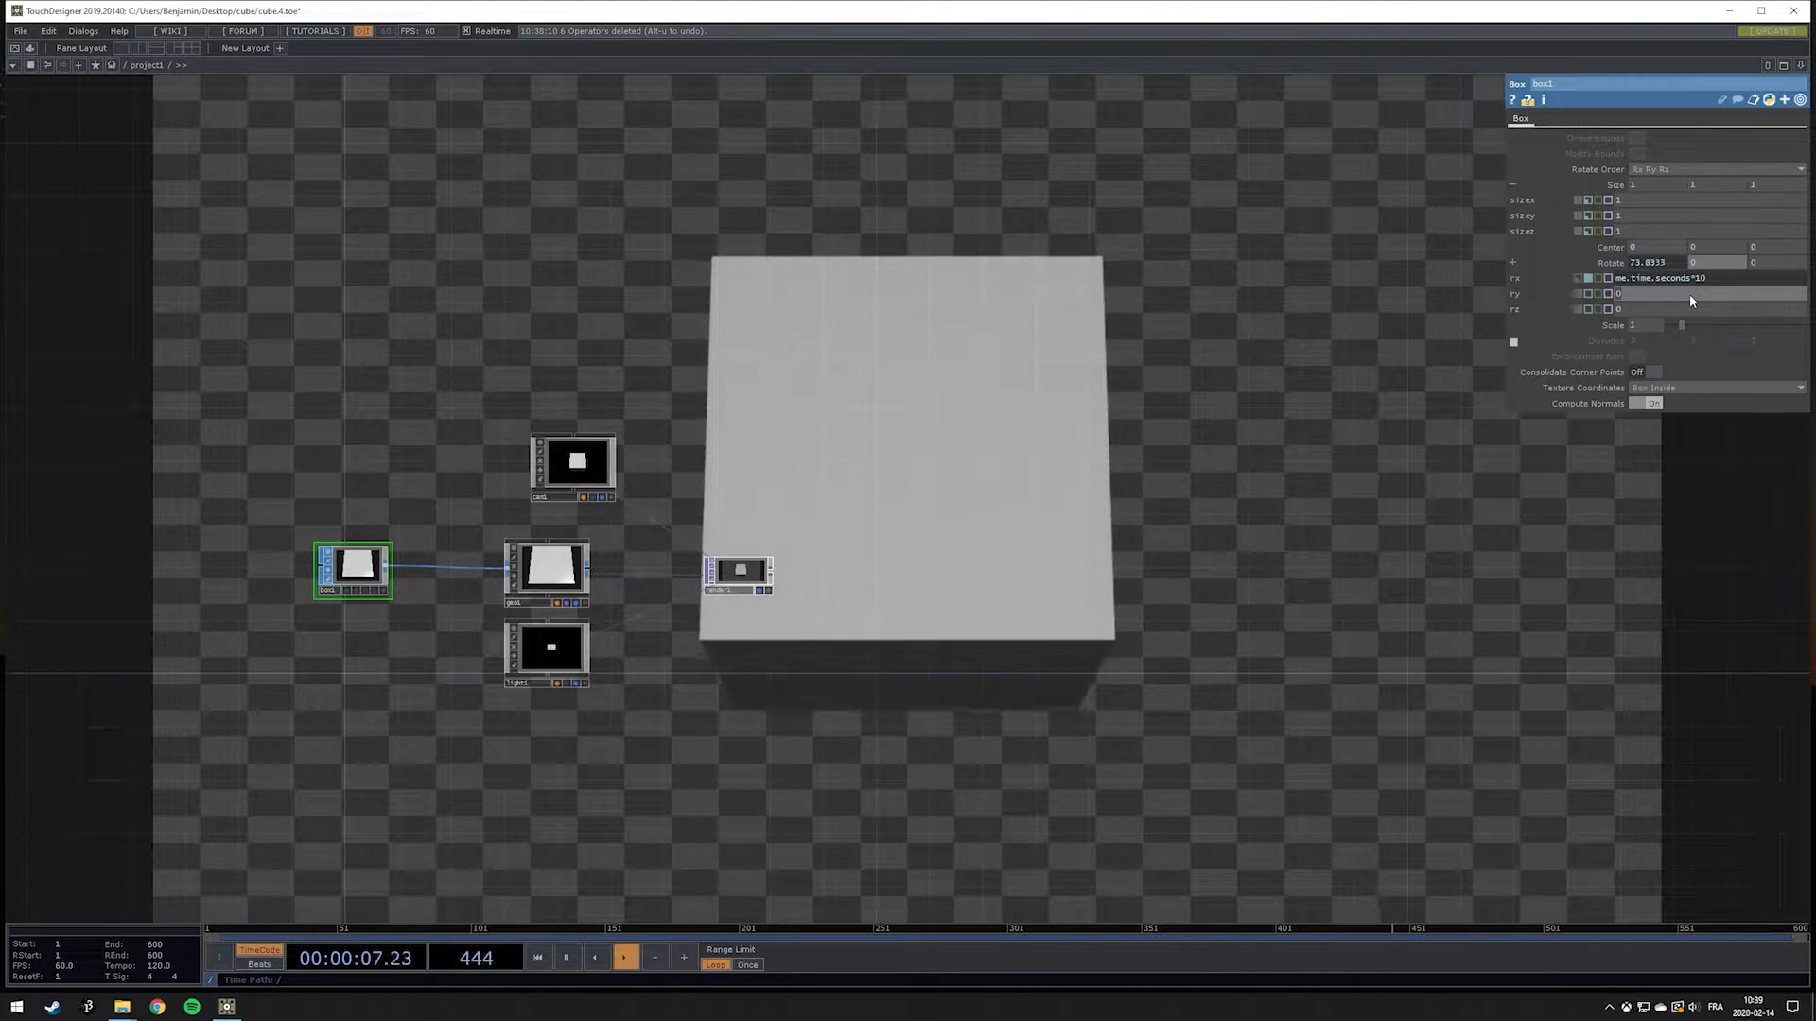
pyautogui.hotkey('ctrl', 'v')
pyautogui.press('BackSpace')
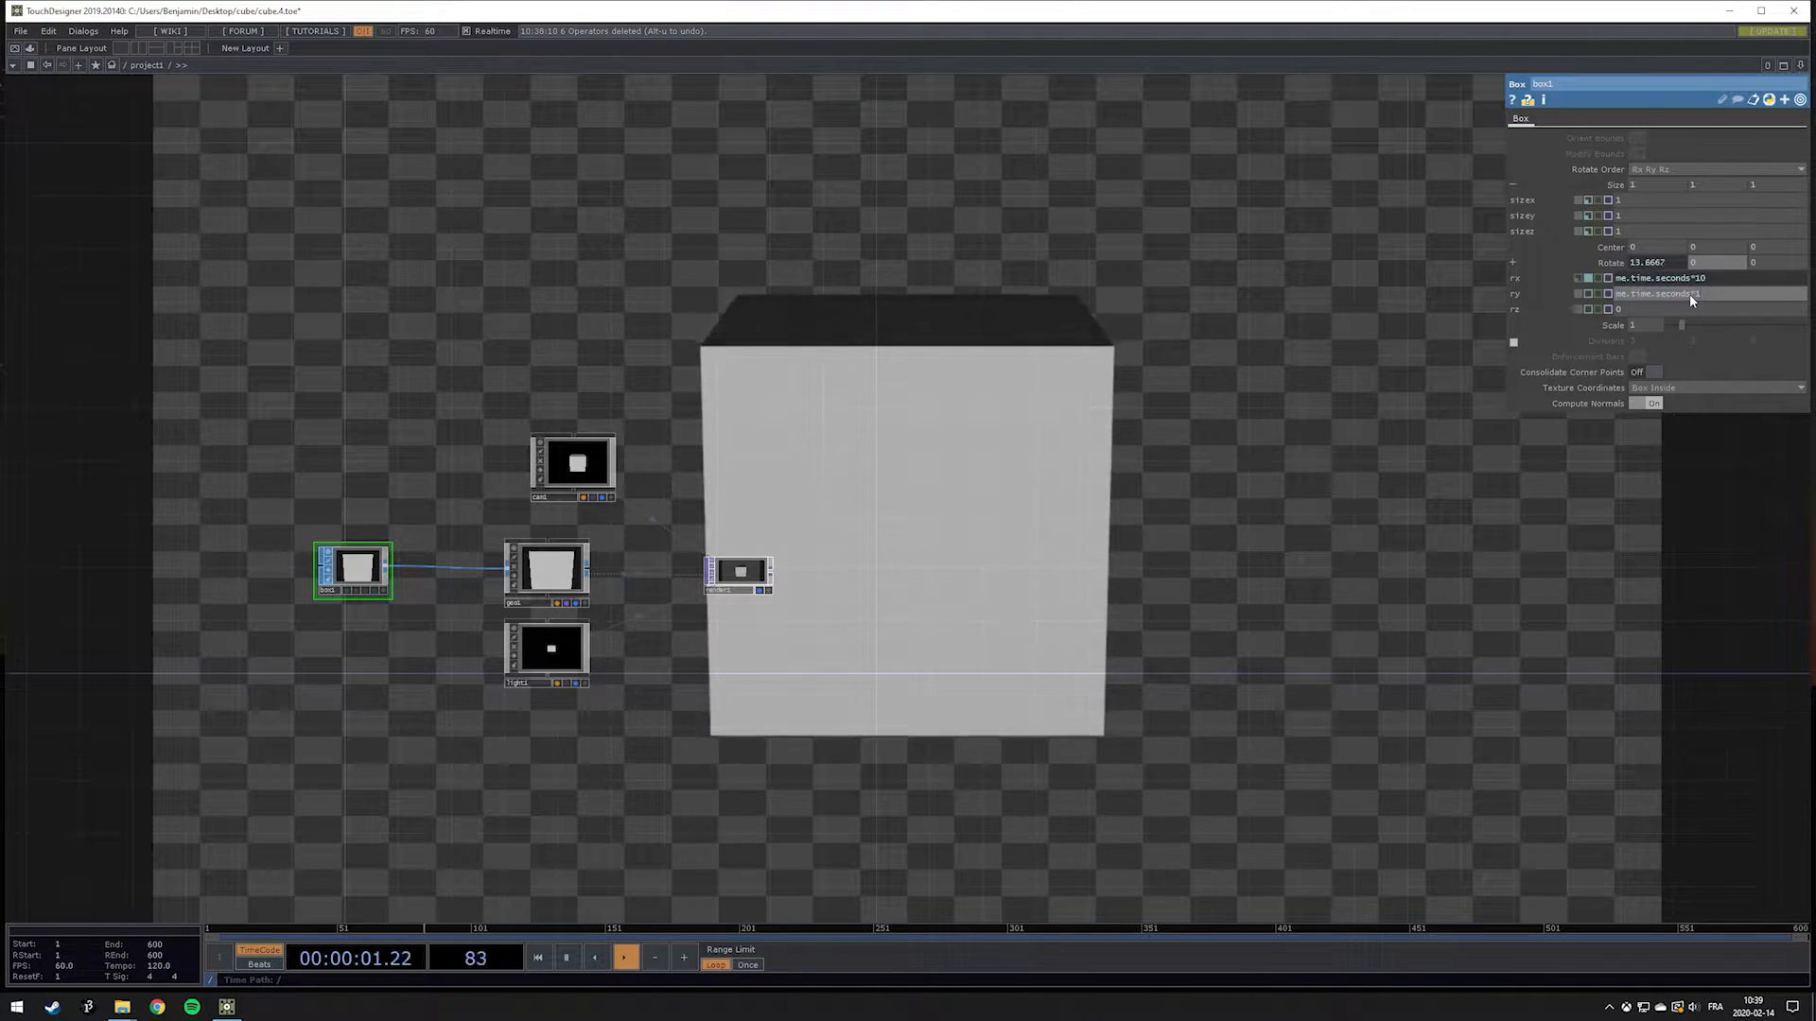
pyautogui.write('6')
pyautogui.press('Return')
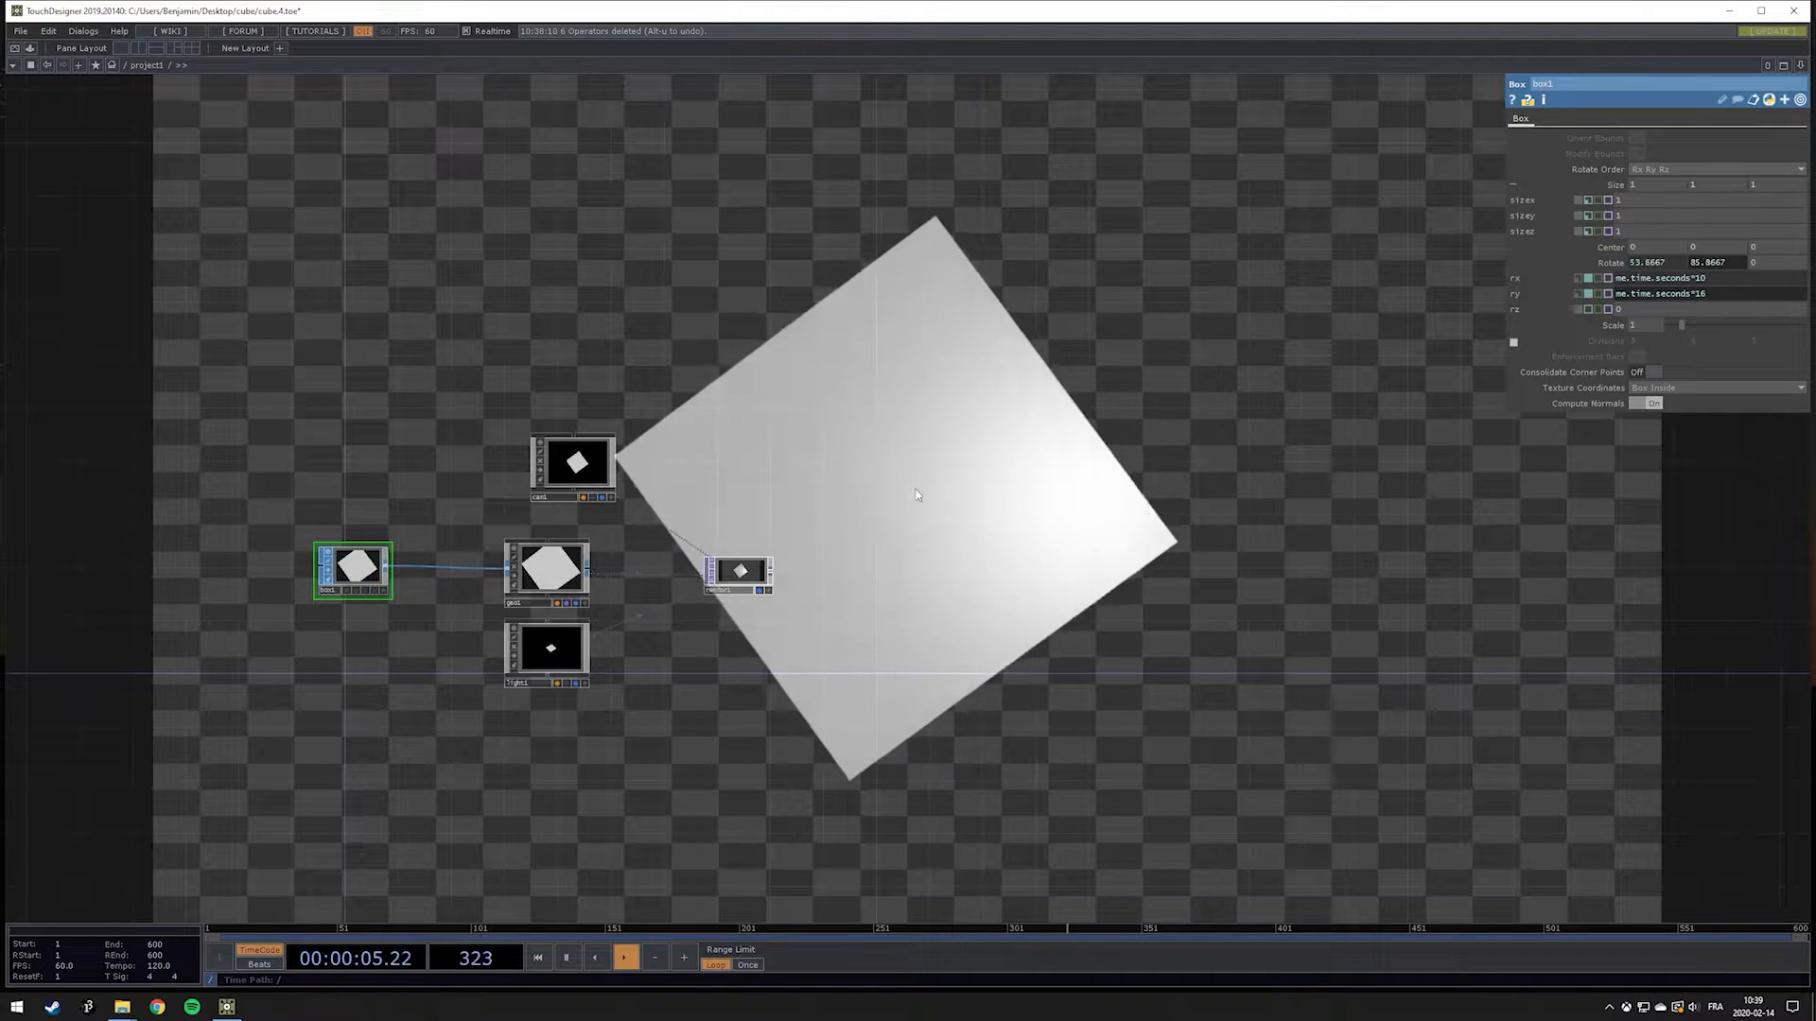
# Step: Add a Line MAT to the network above box1
pyautogui.moveTo(1245, 469); pyautogui.dragTo(1119, 430)
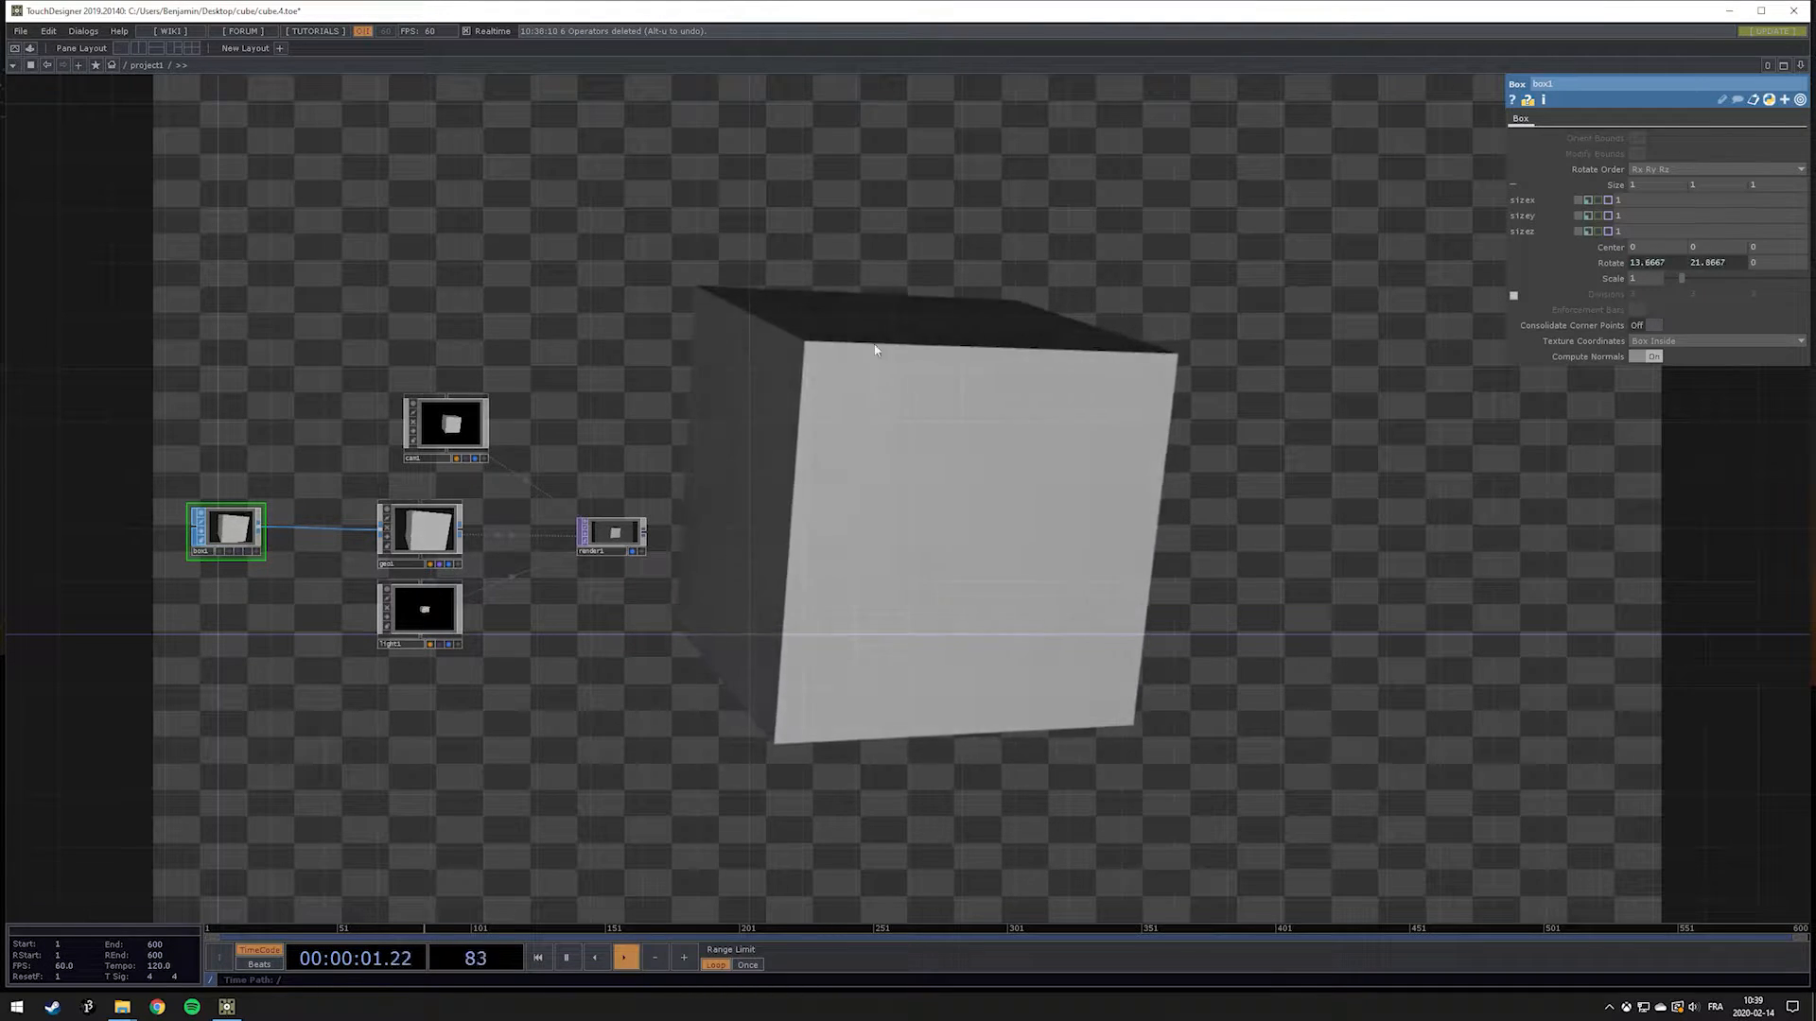
pyautogui.press('space')
pyautogui.moveTo(725, 508); pyautogui.dragTo(785, 545)
pyautogui.scroll(6, 722, 595)
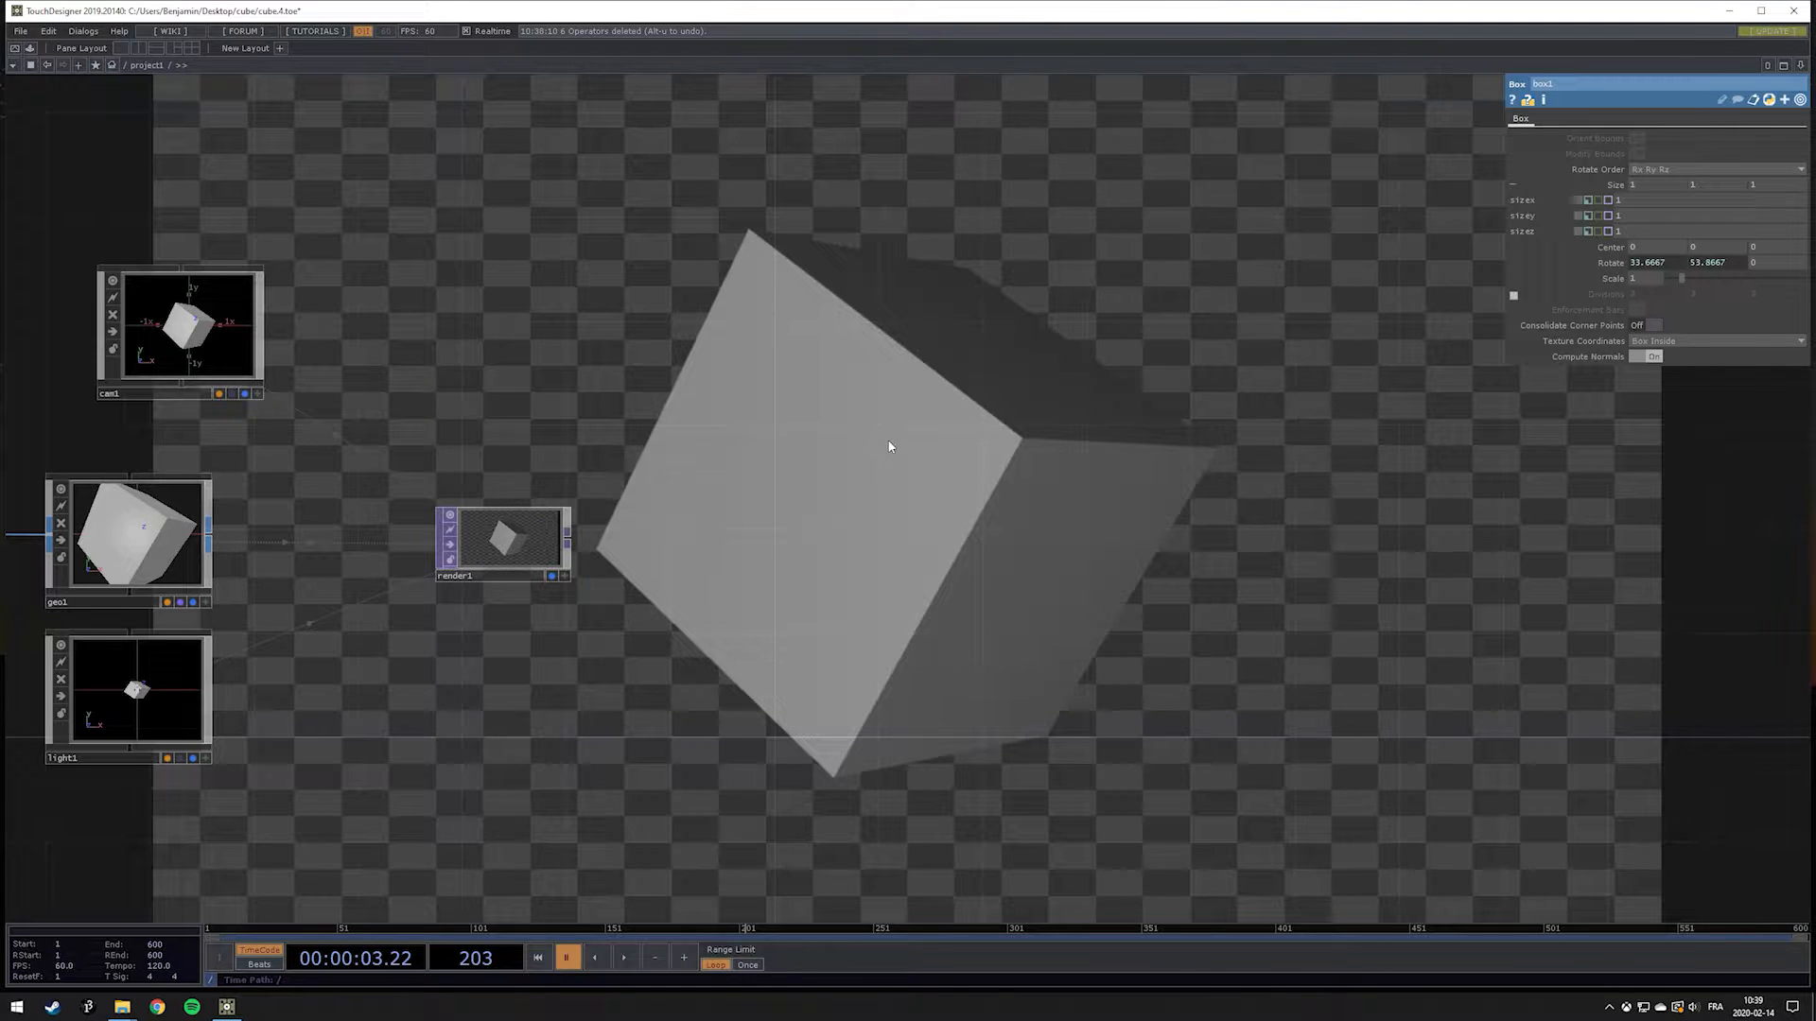
pyautogui.moveTo(954, 527); pyautogui.dragTo(1375, 522)
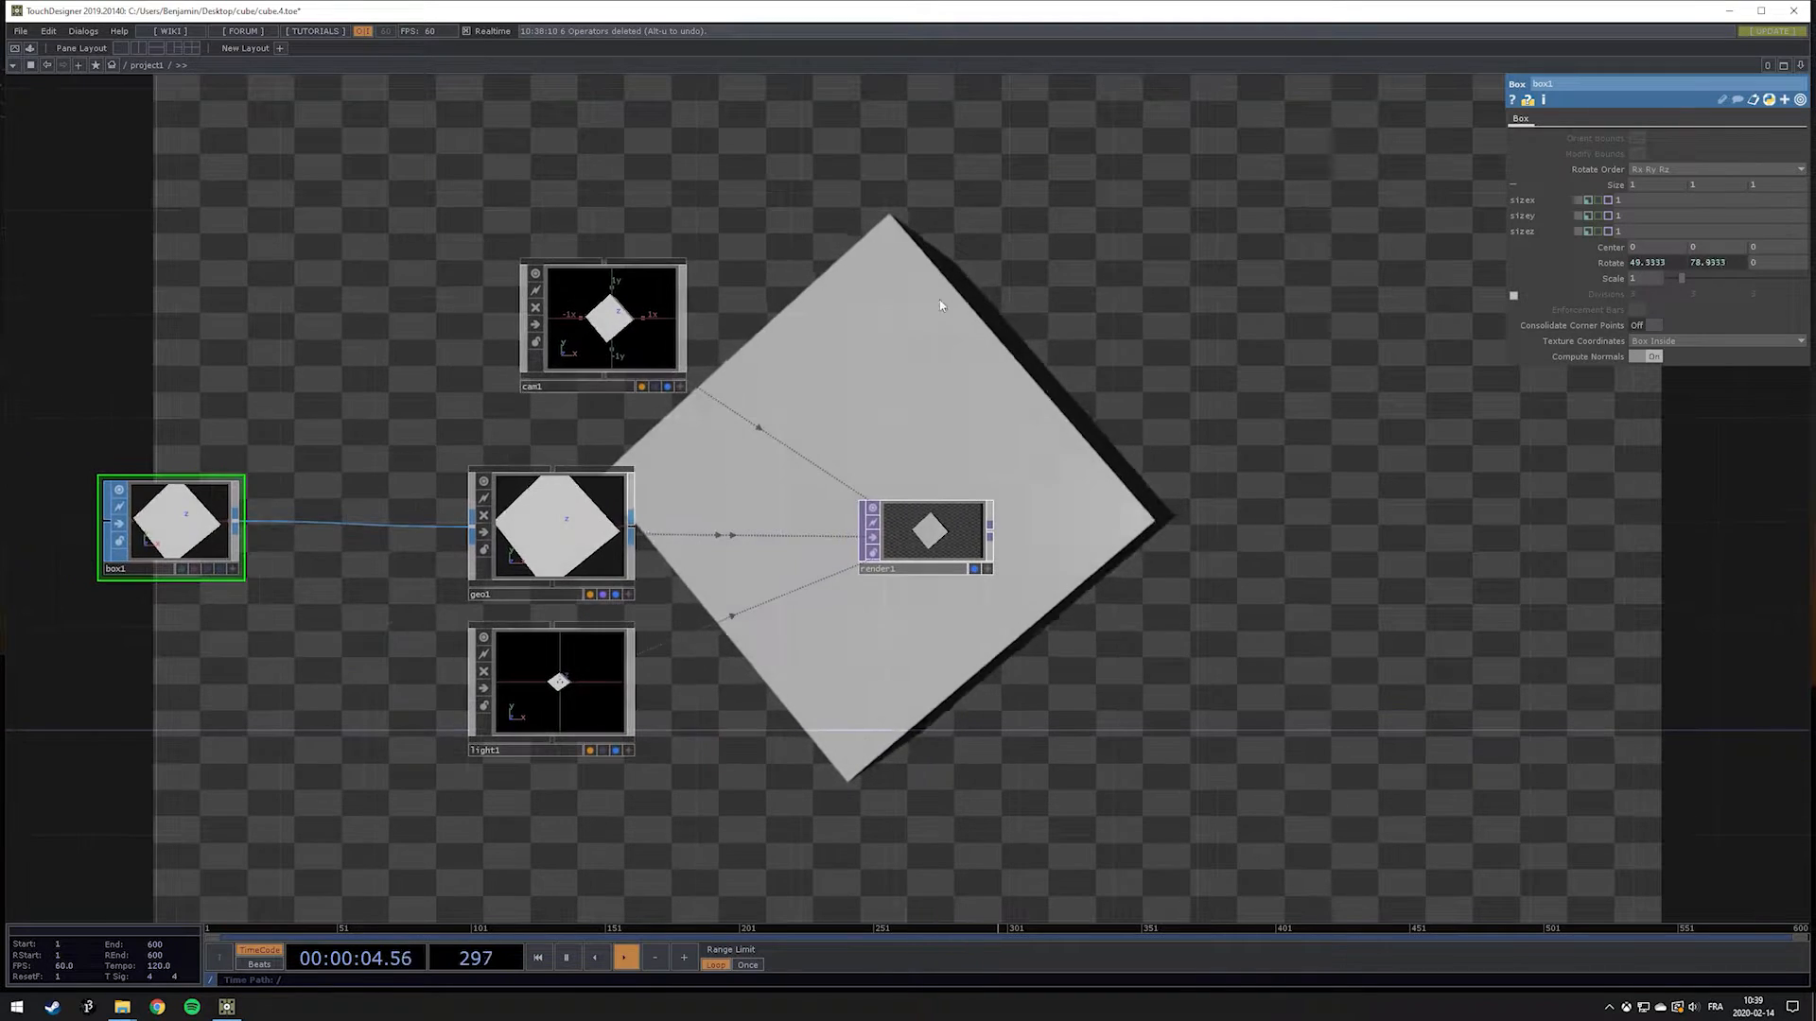
pyautogui.moveTo(876, 271); pyautogui.dragTo(1161, 337)
pyautogui.press('Tab')
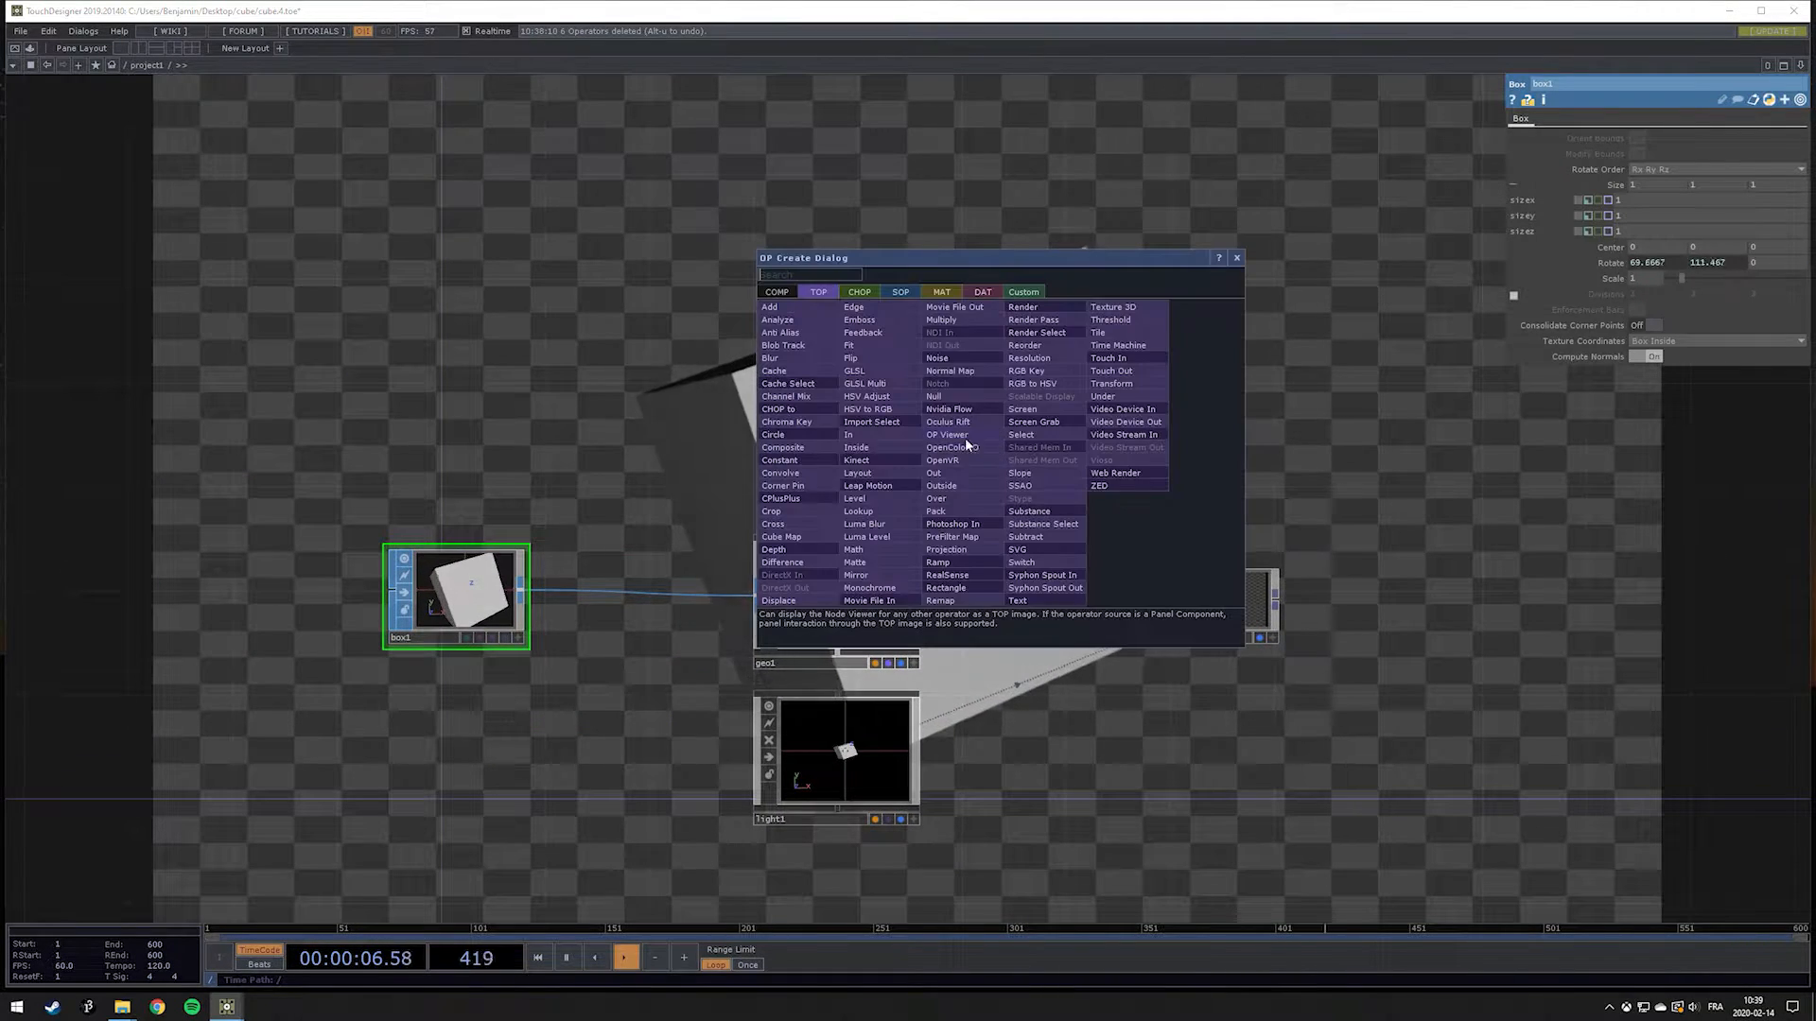
pyautogui.click(942, 292)
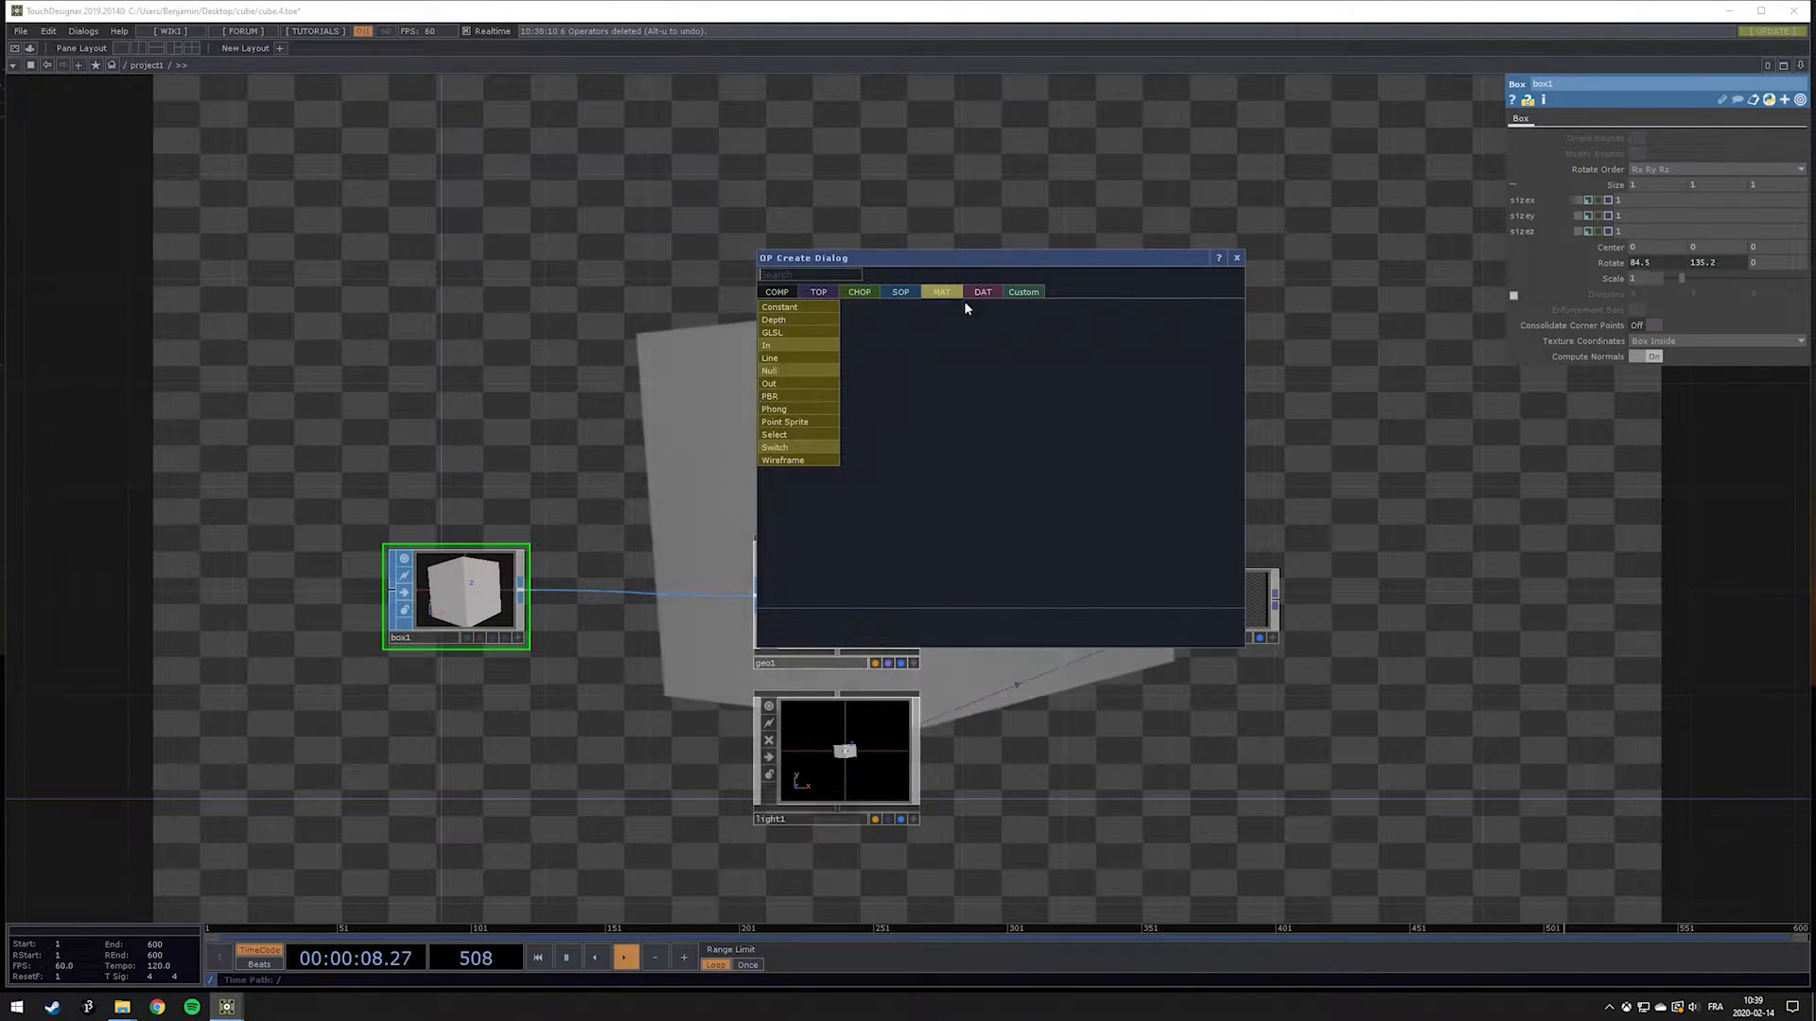
pyautogui.click(809, 356)
pyautogui.click(619, 440)
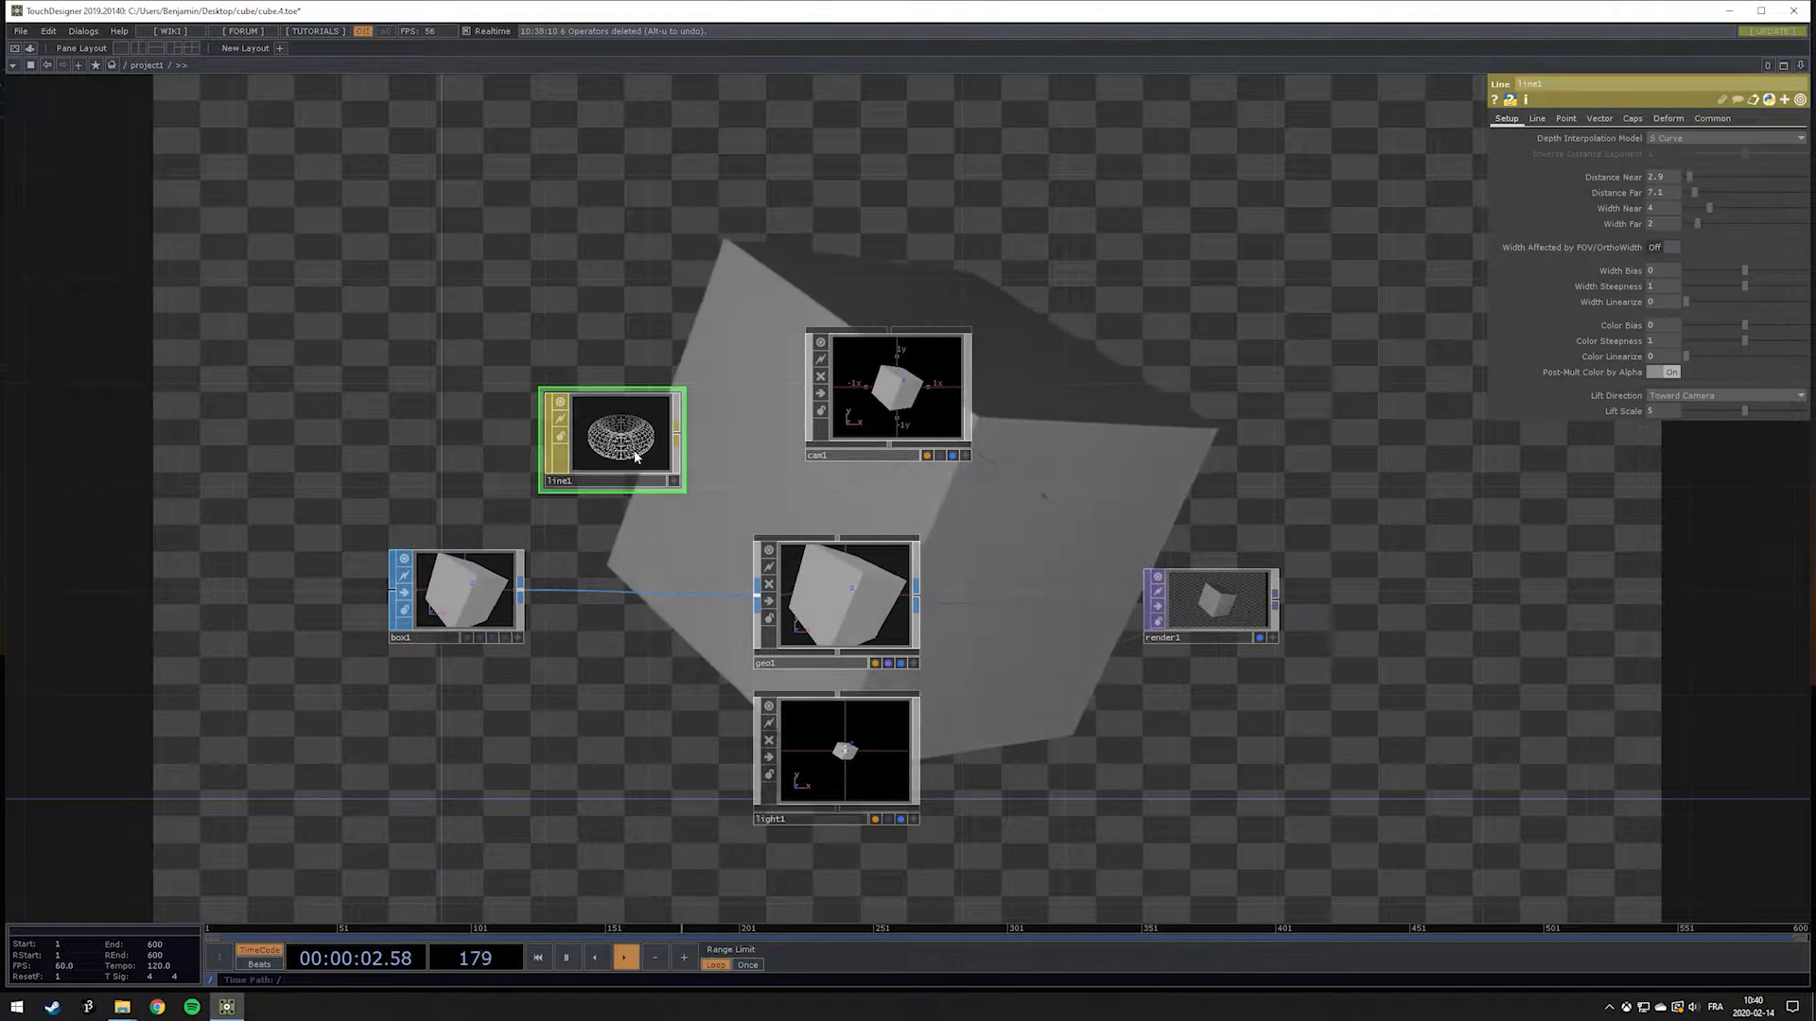
# Step: Assign line1 as geo1's material and check the Material setting in geo1's Render parameters
pyautogui.moveTo(615, 435); pyautogui.dragTo(815, 583)
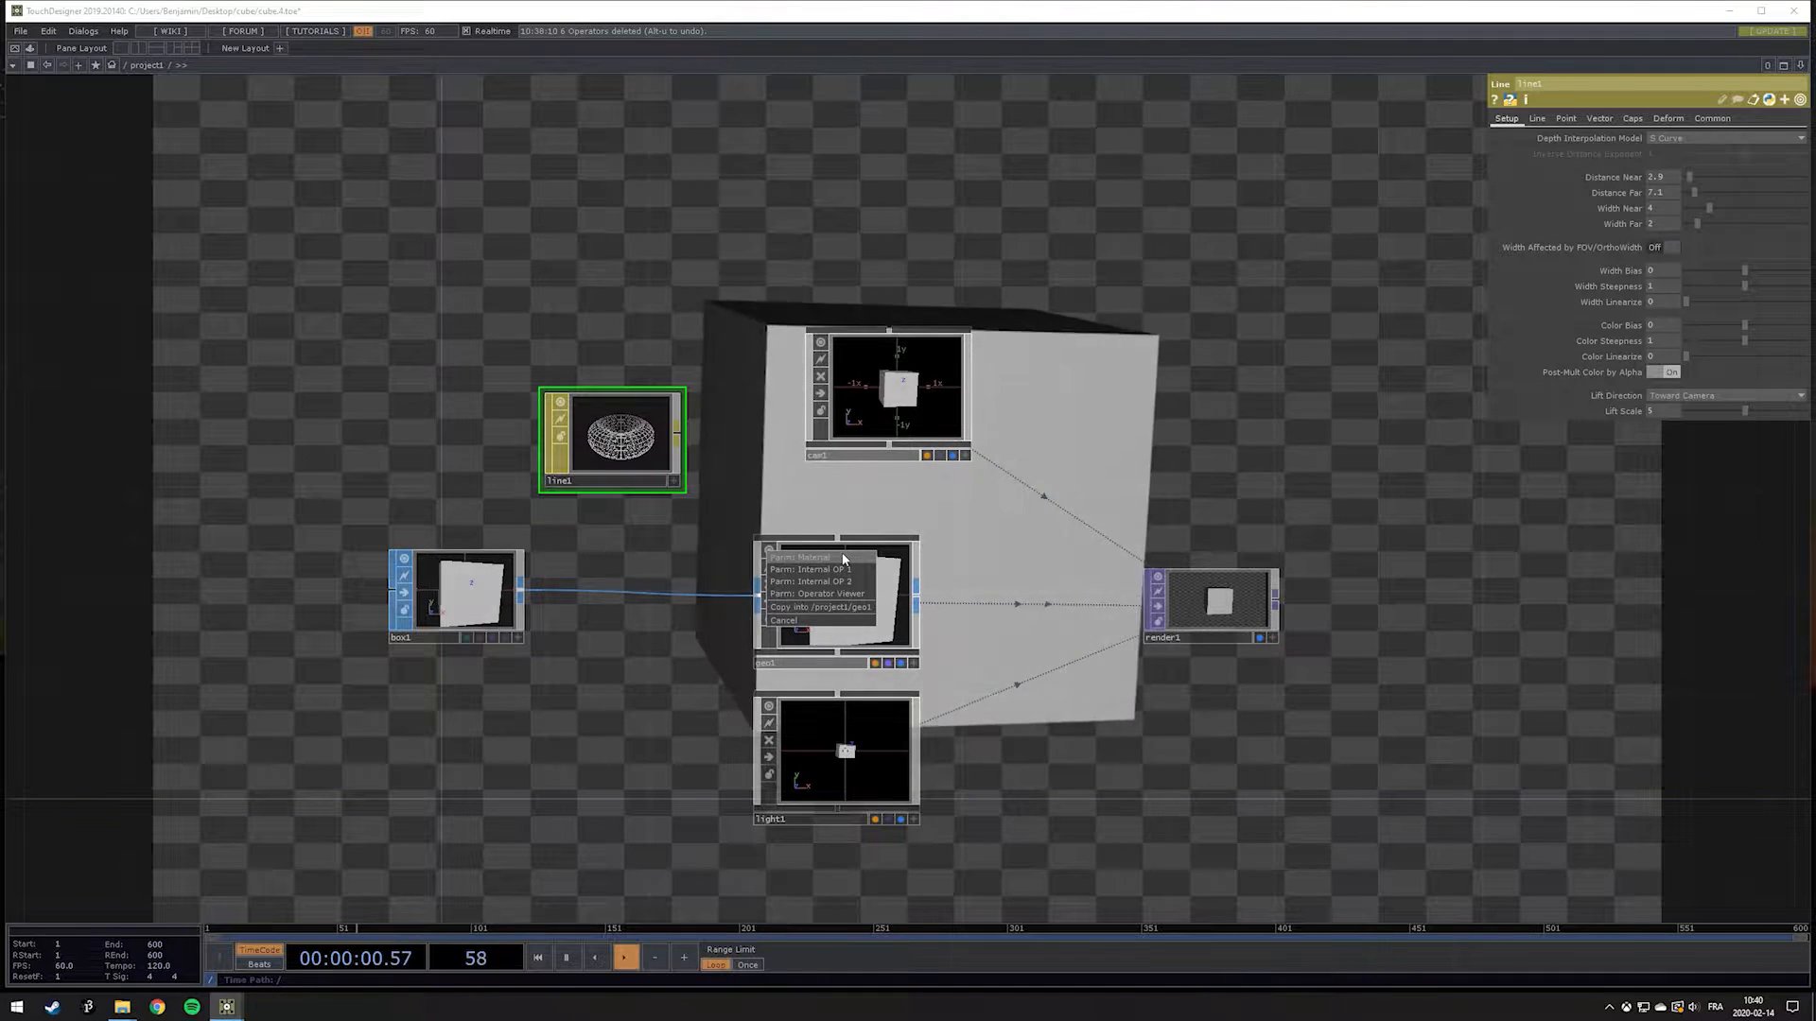
pyautogui.click(845, 558)
pyautogui.click(847, 556)
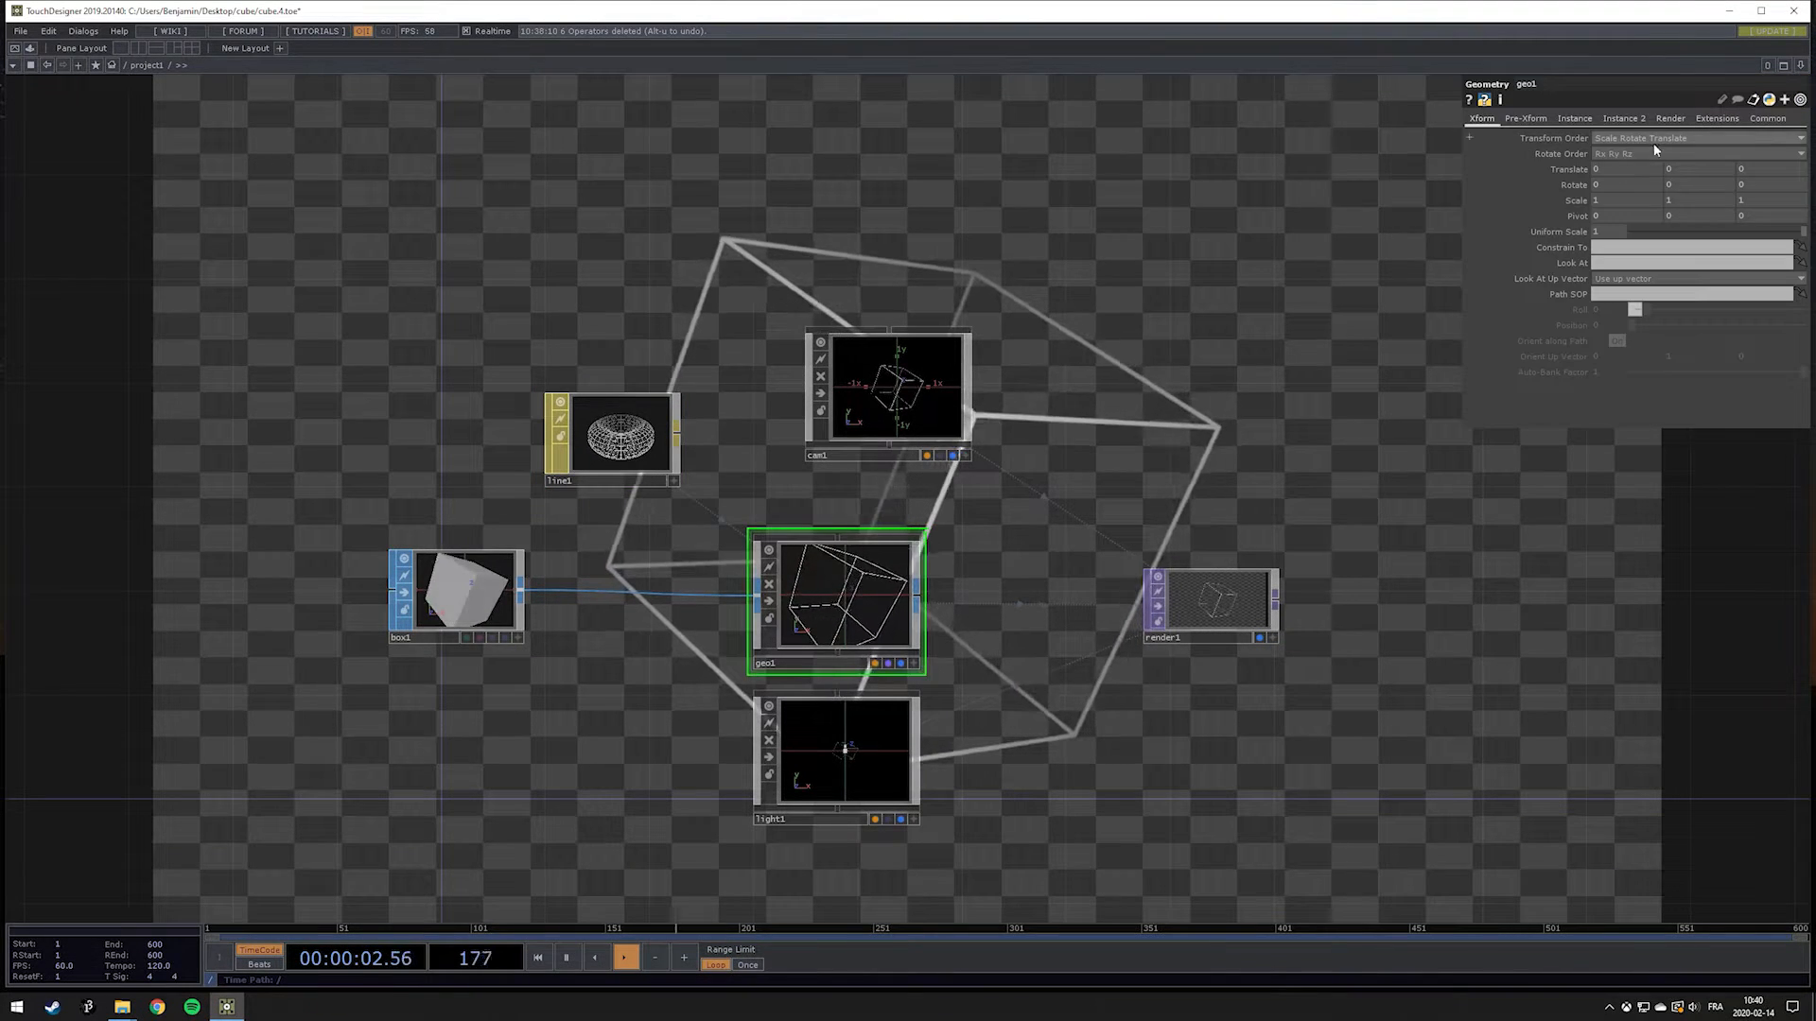
pyautogui.click(1670, 119)
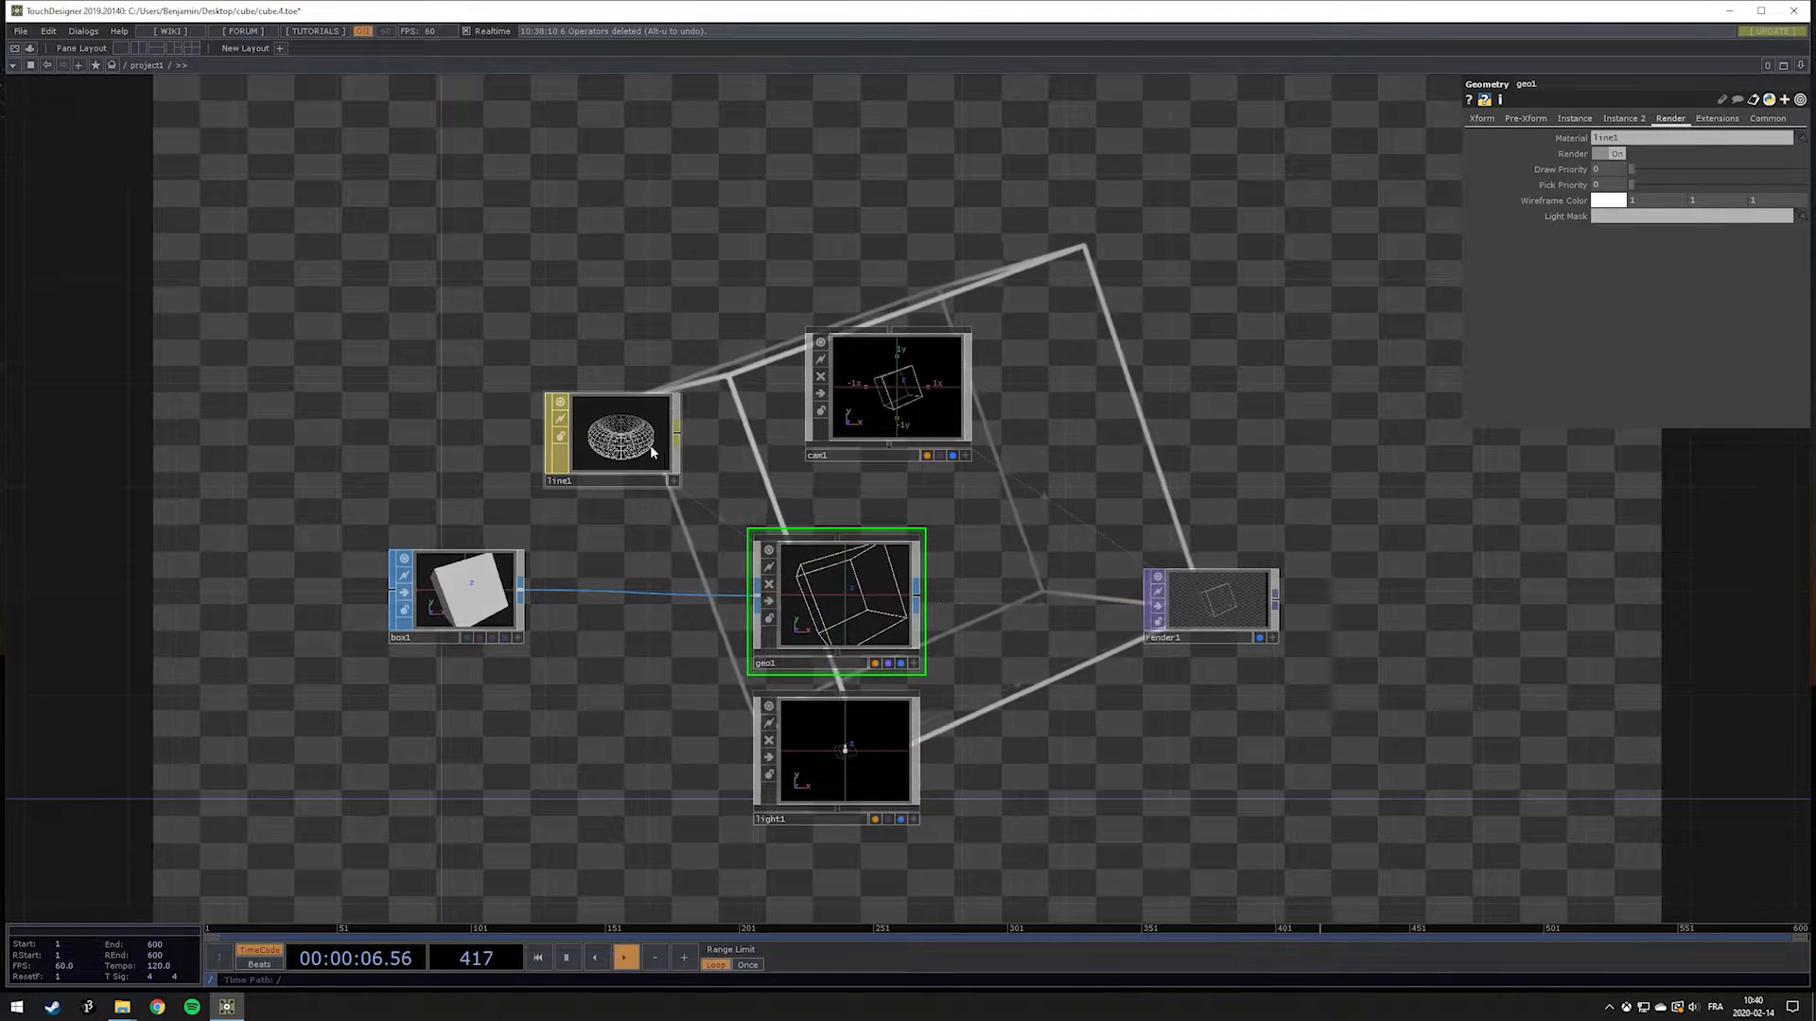
pyautogui.click(1616, 154)
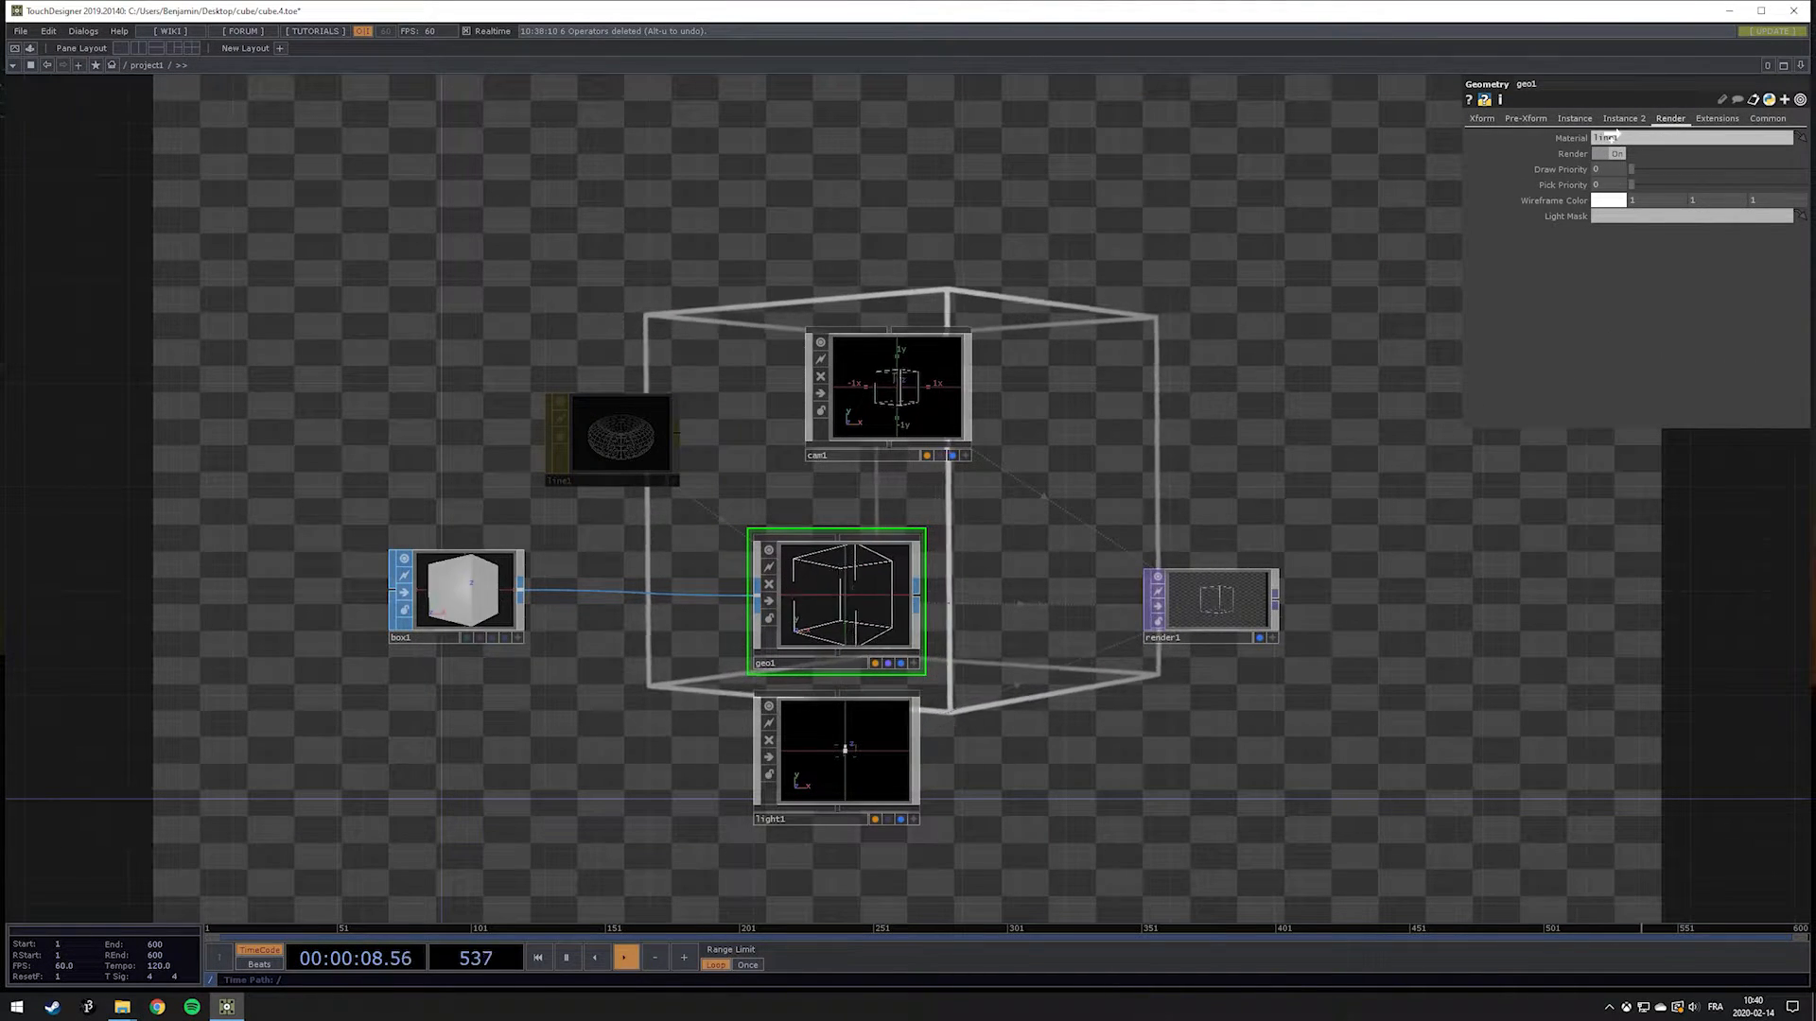
pyautogui.click(1619, 154)
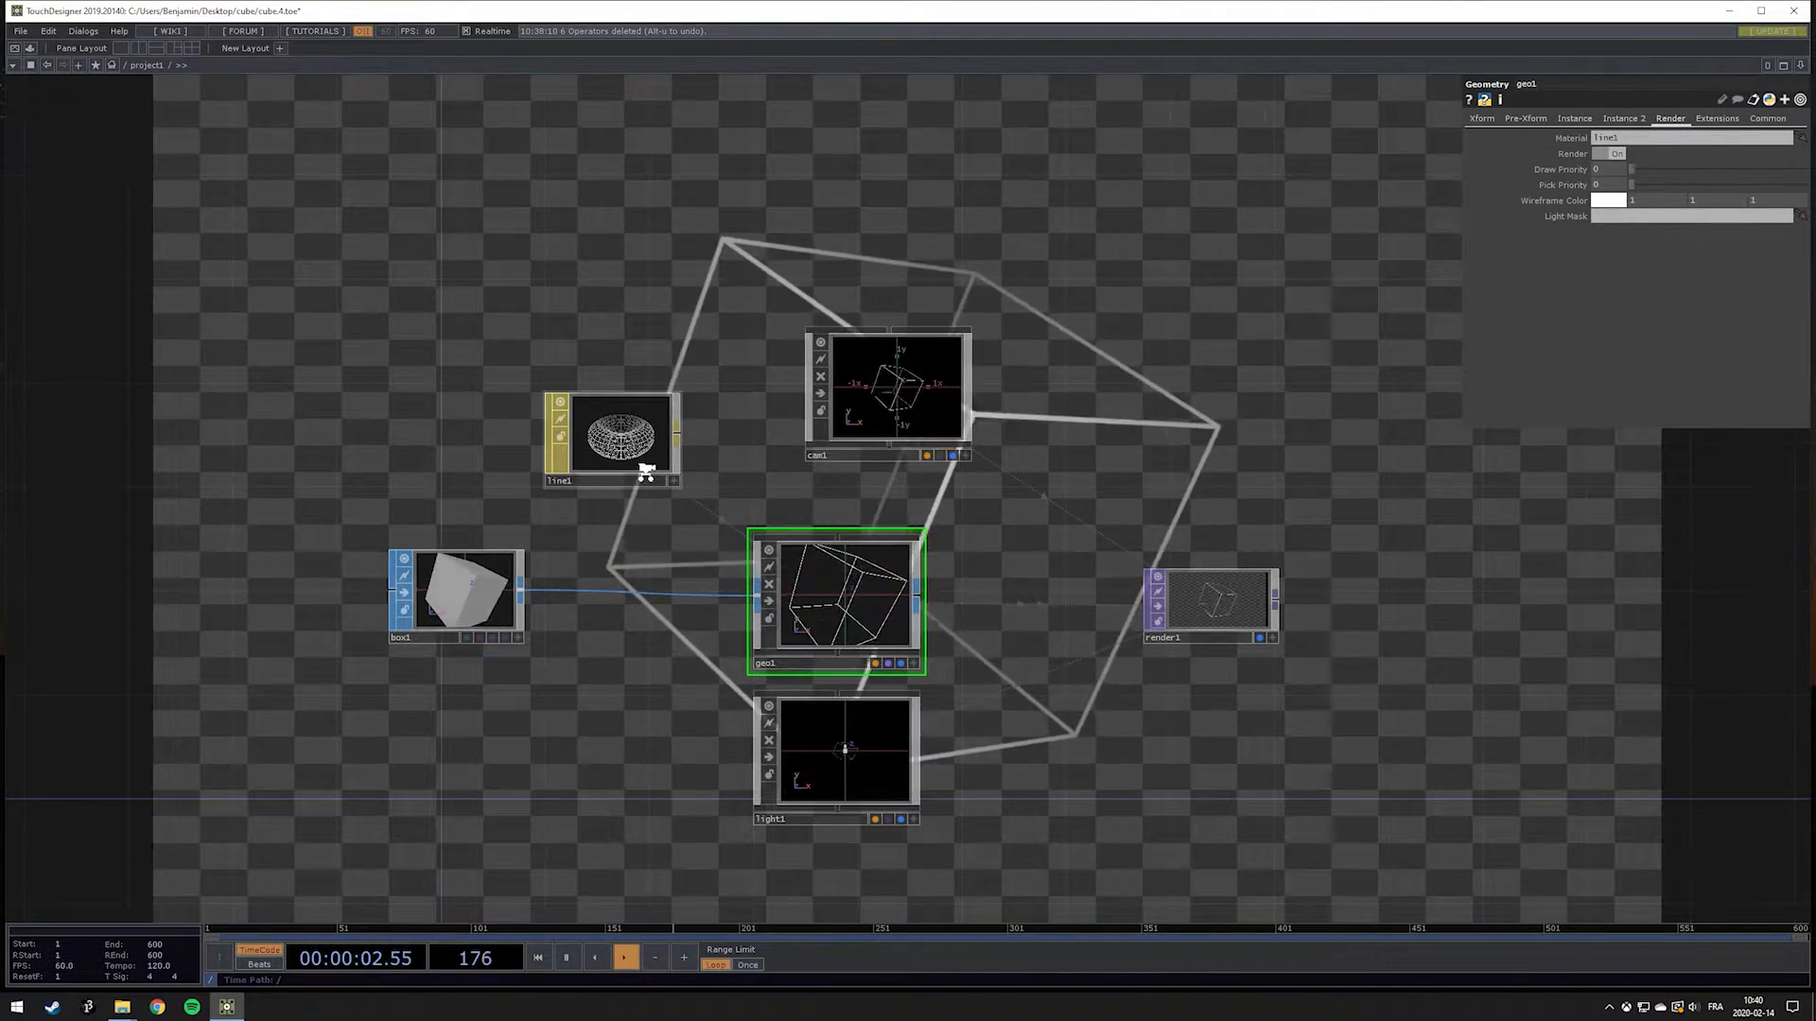
# Step: Examine line1's wireframe torus preview up close in the network
pyautogui.scroll(5, 636, 463)
pyautogui.scroll(-3, 589, 355)
pyautogui.moveTo(588, 355); pyautogui.dragTo(682, 580, button='middle')
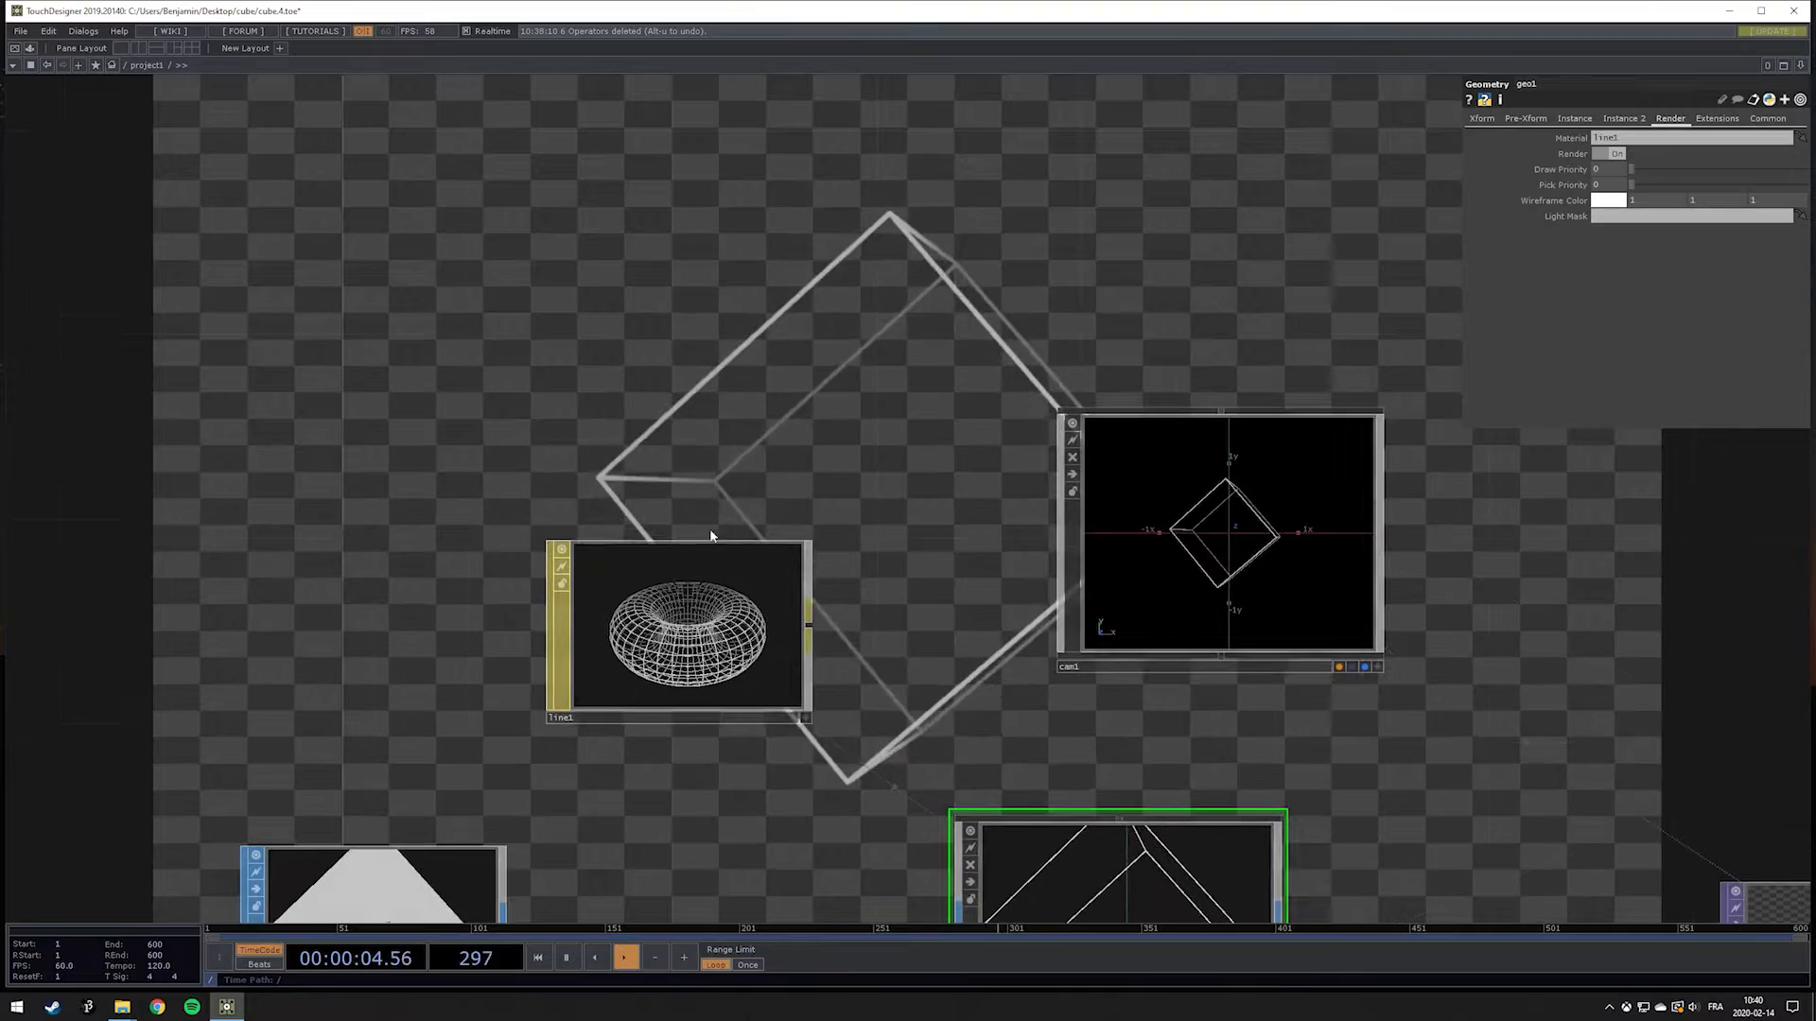
pyautogui.scroll(4, 696, 588)
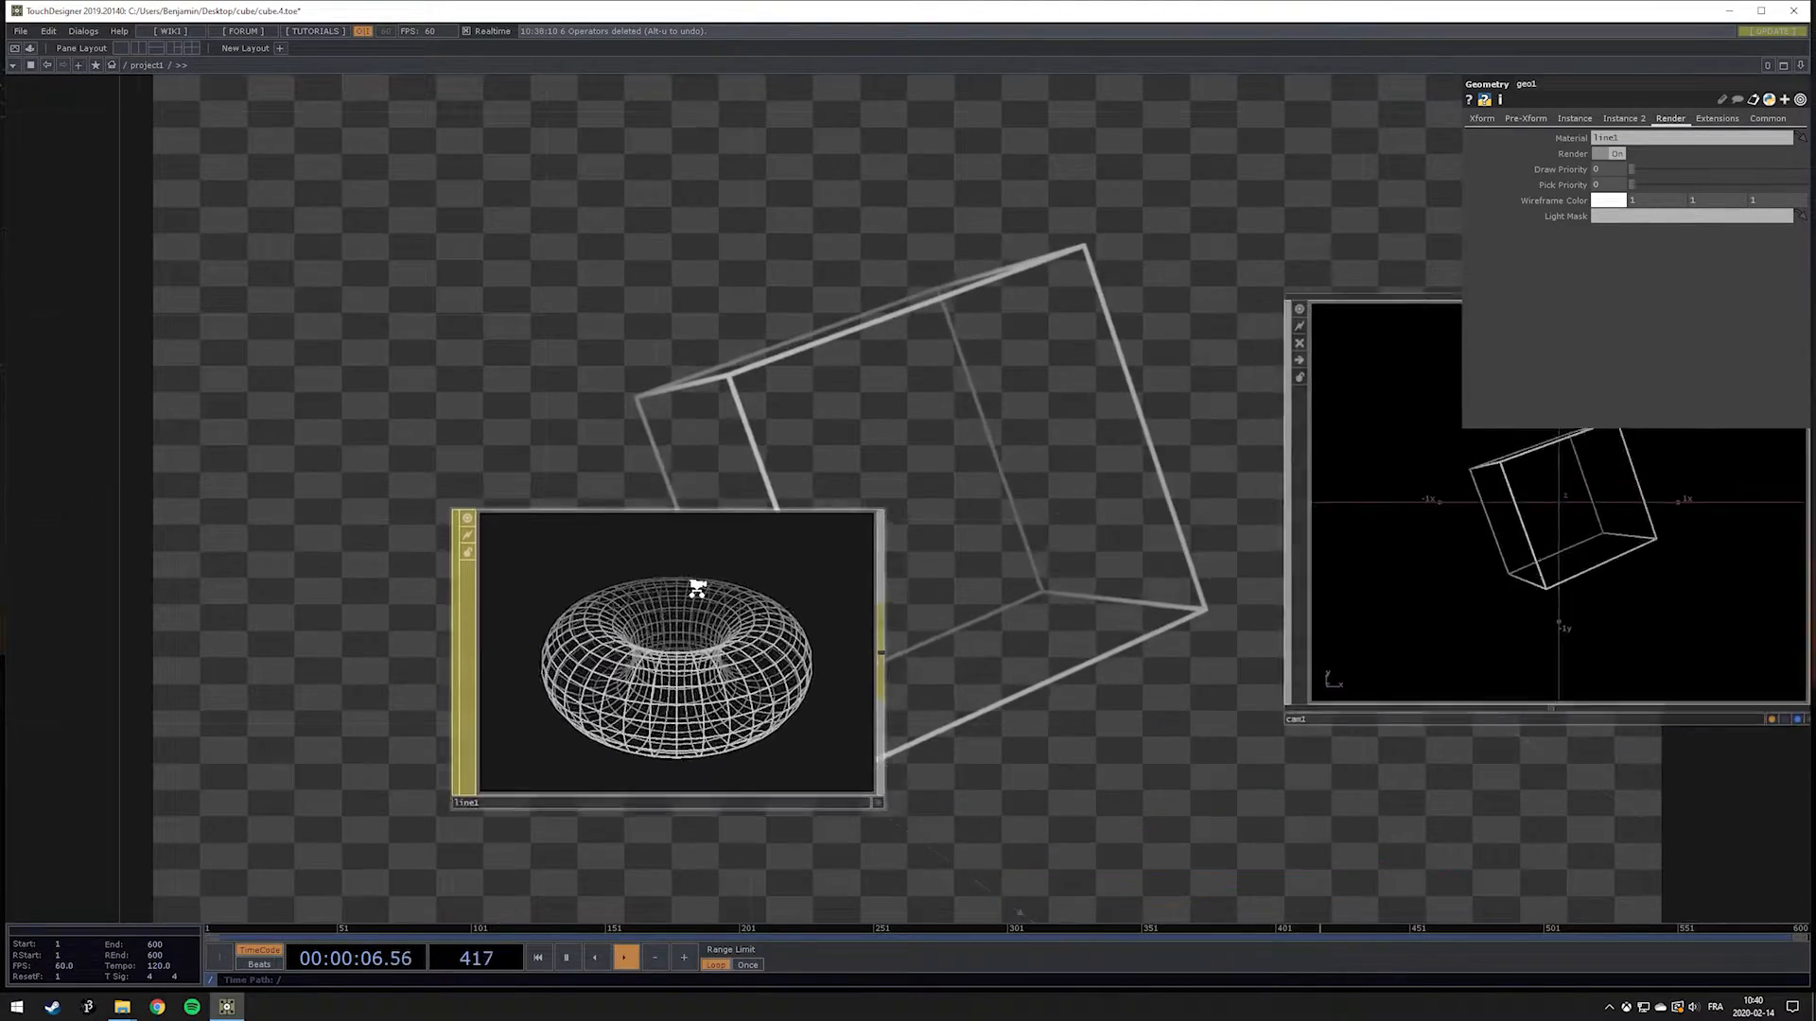
pyautogui.scroll(-3, 696, 588)
pyautogui.scroll(3, 696, 586)
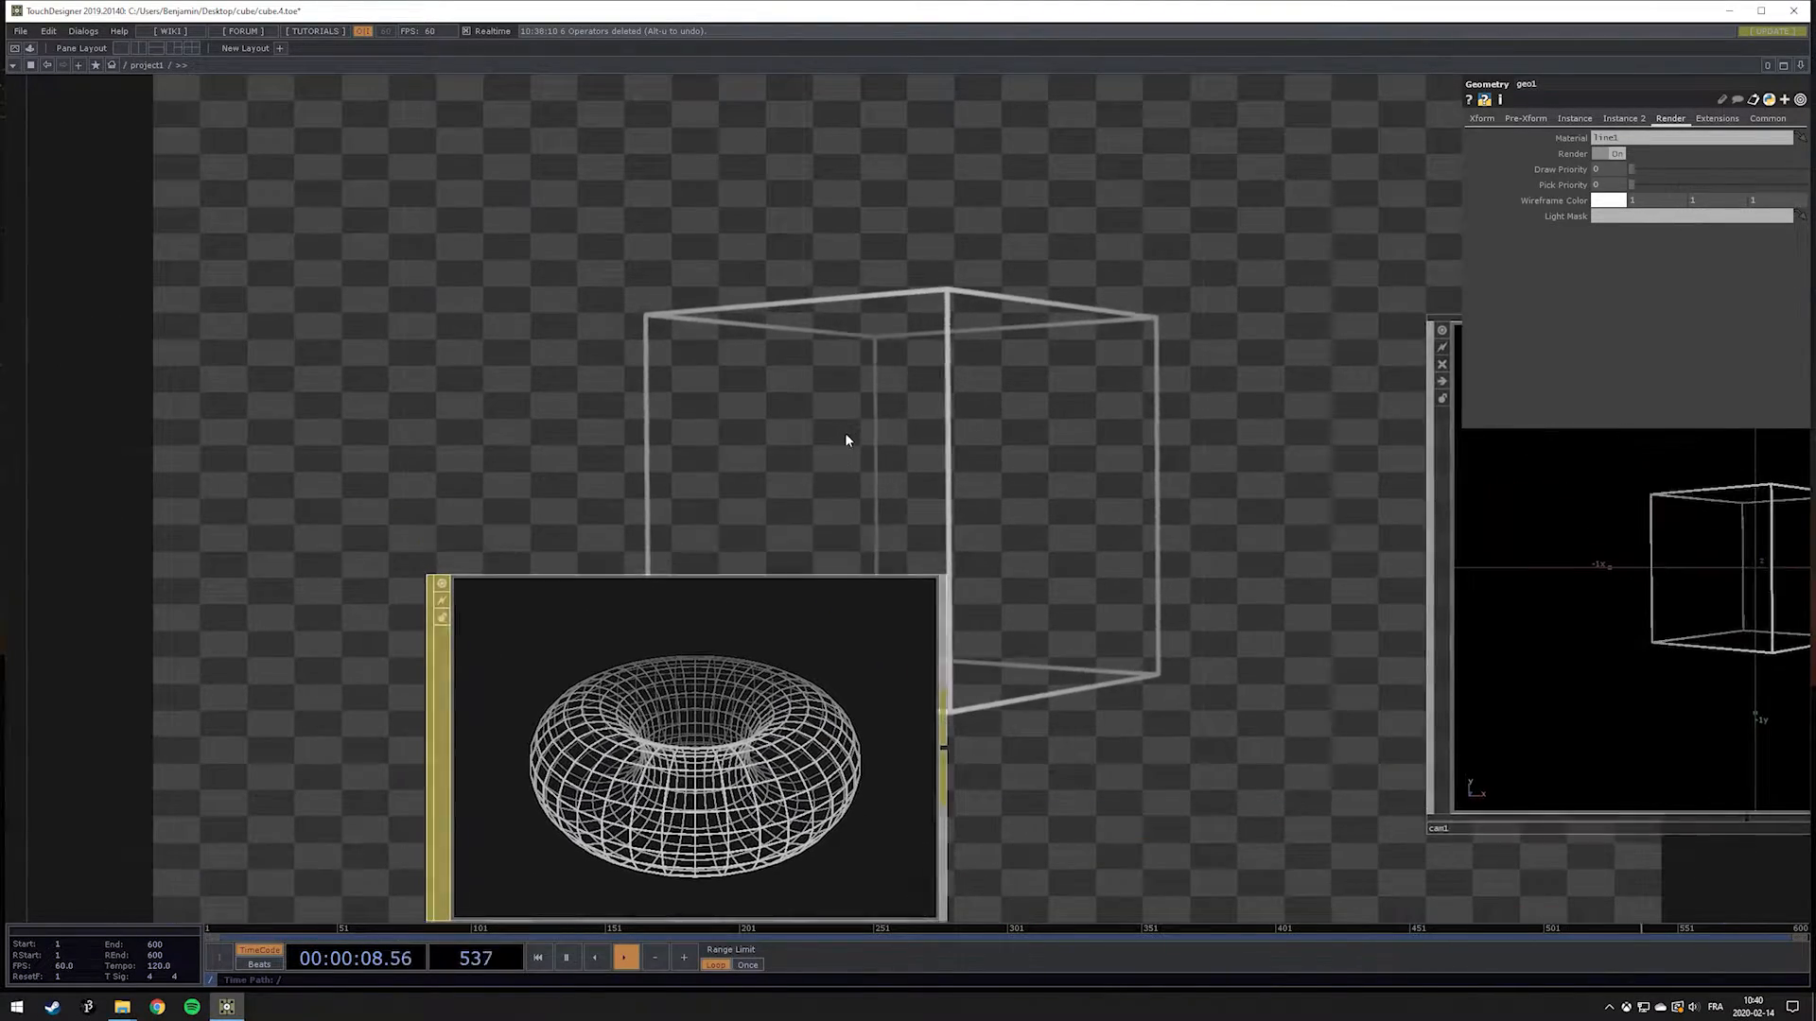
pyautogui.scroll(-5, 835, 410)
pyautogui.scroll(3, 798, 568)
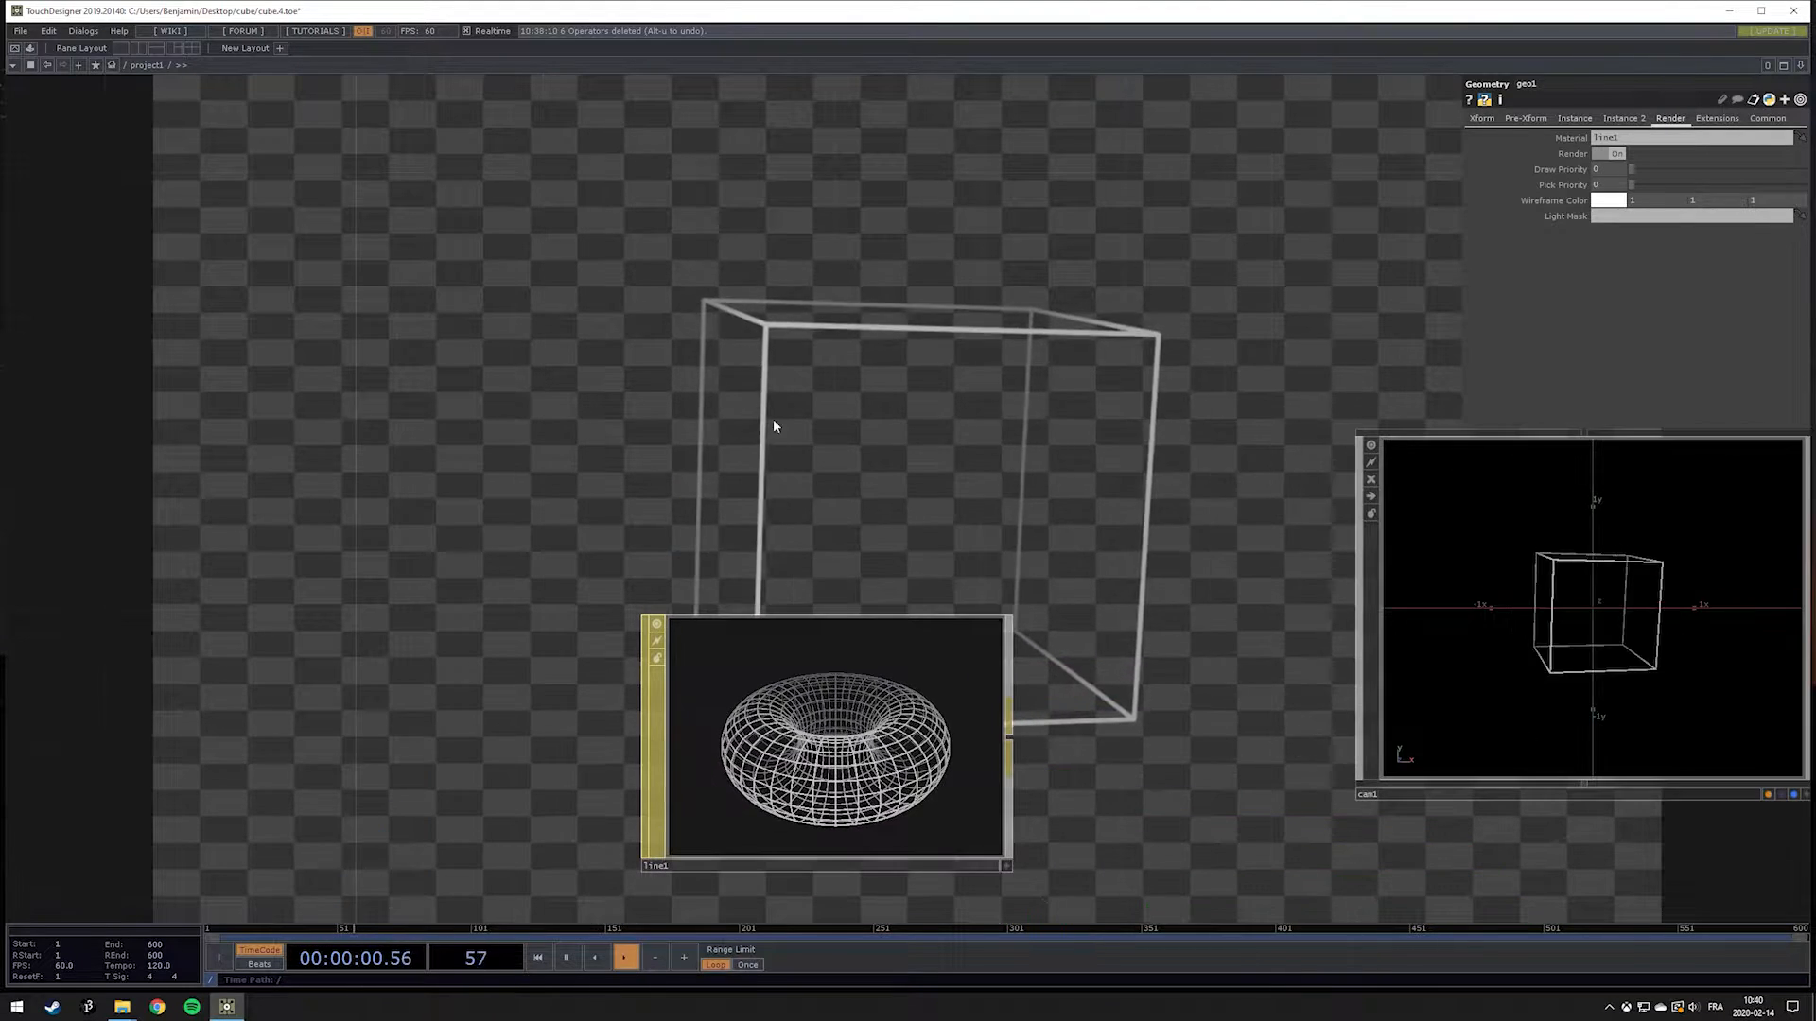
# Step: Add a Wireframe MAT above line1 to compare the two materials, and delete it
pyautogui.press('Tab')
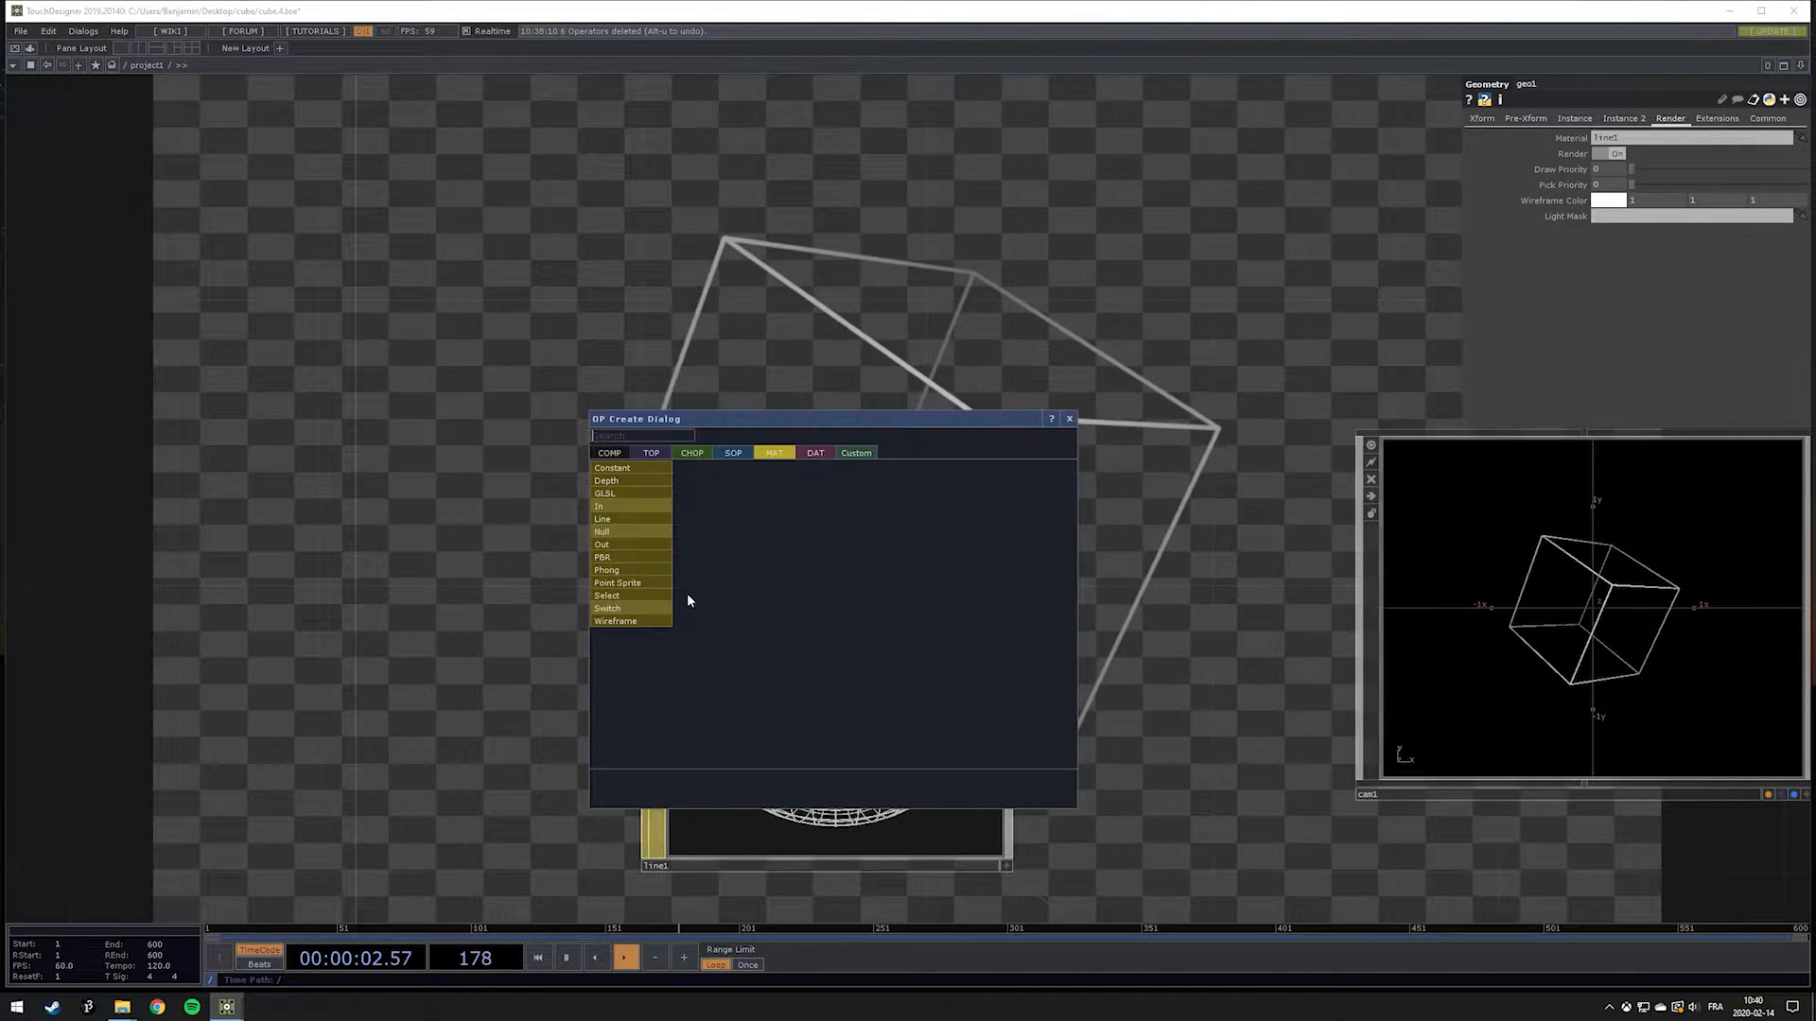
pyautogui.click(662, 621)
pyautogui.click(756, 457)
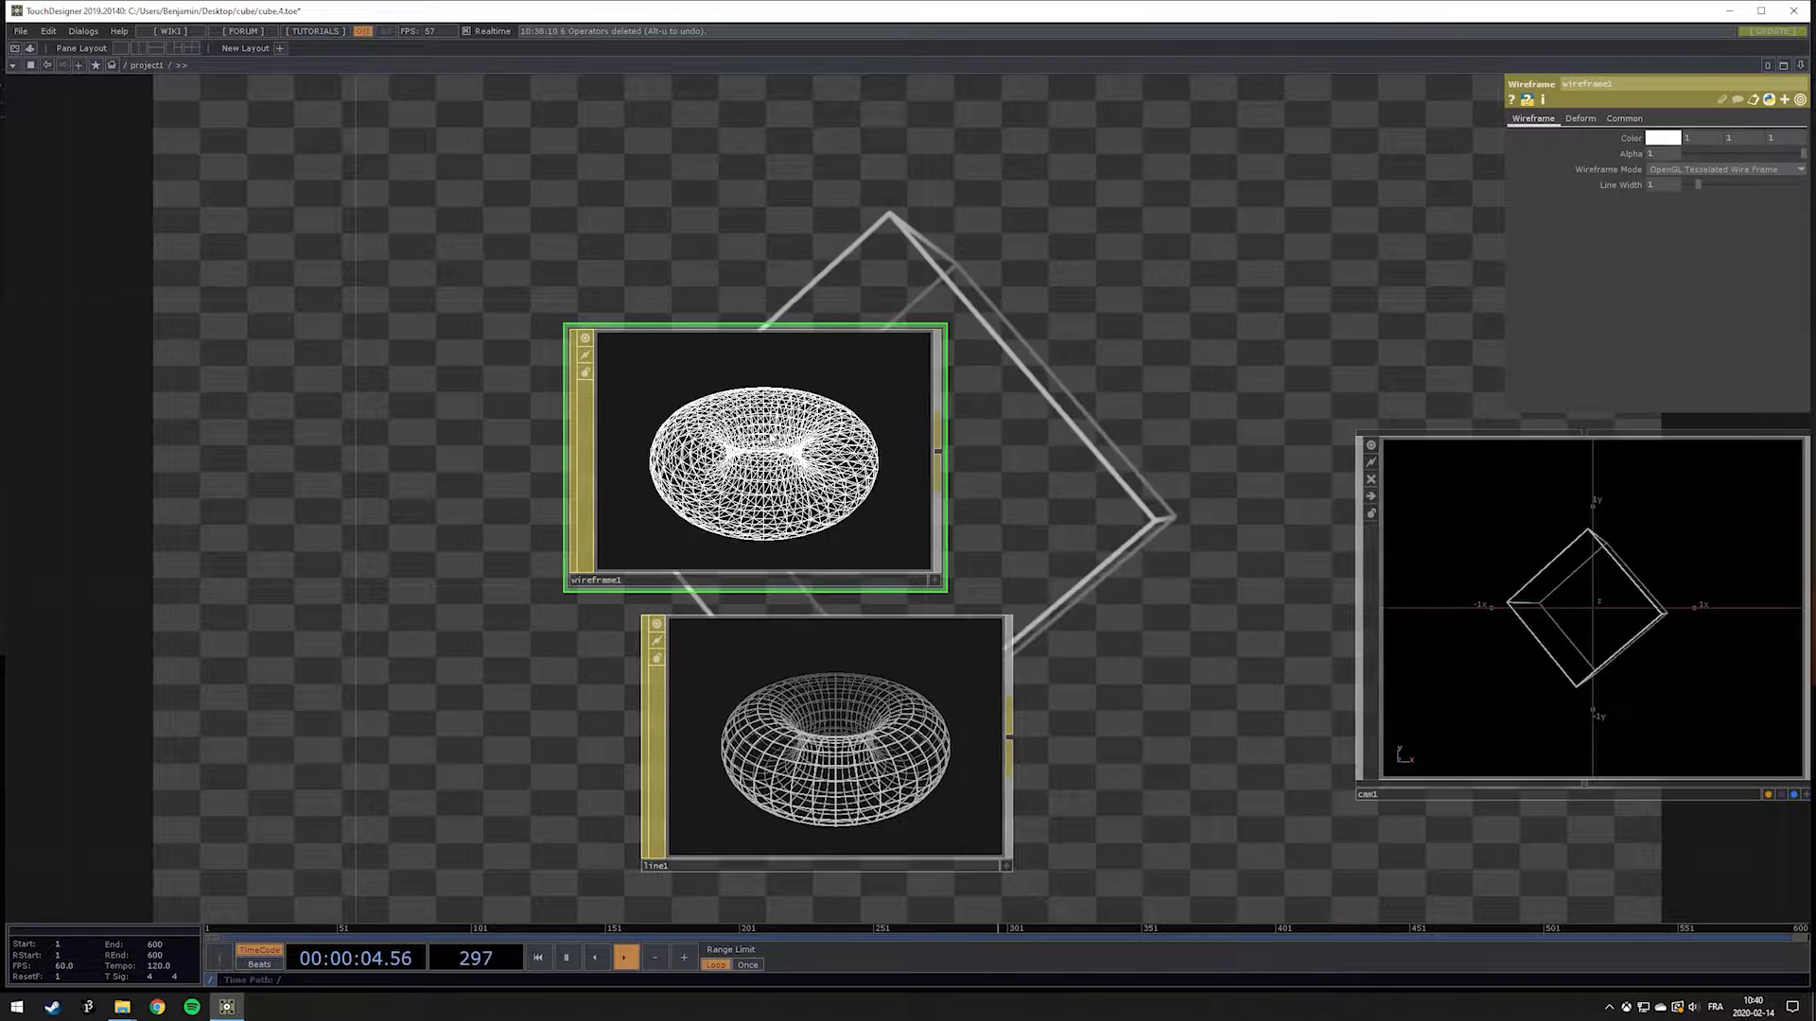
pyautogui.moveTo(1047, 532); pyautogui.dragTo(892, 387)
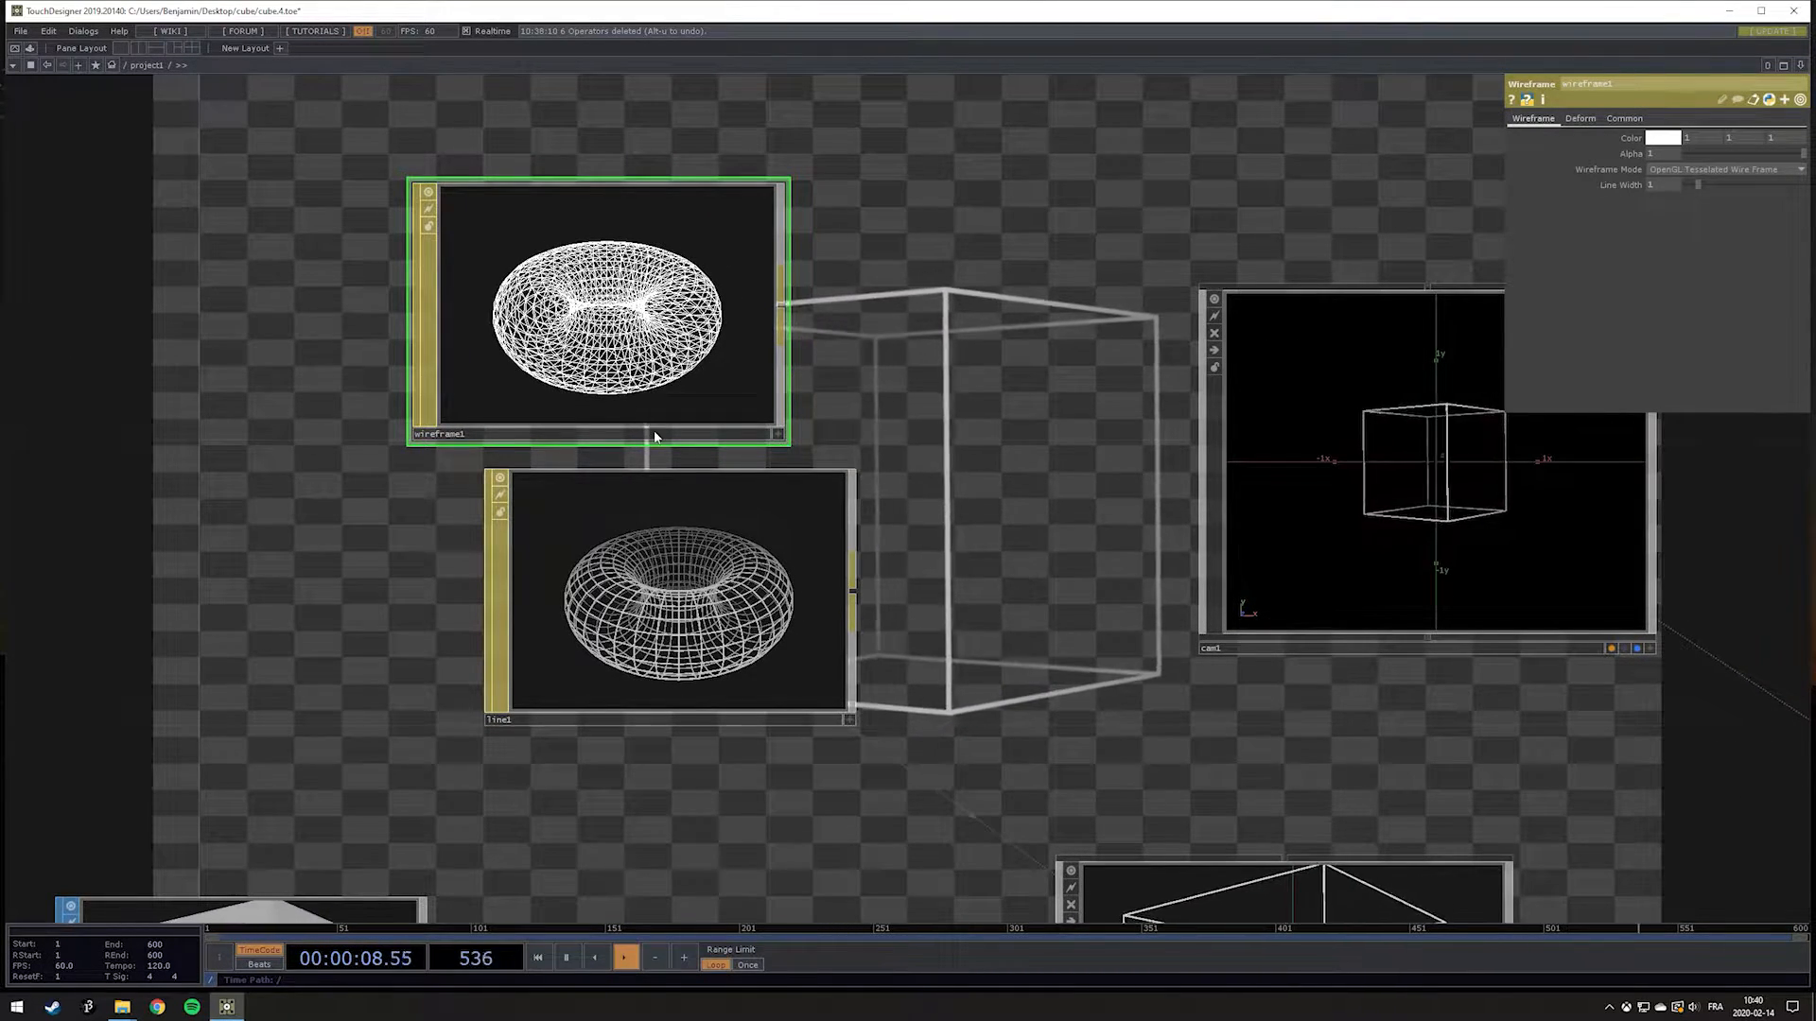
pyautogui.moveTo(951, 484); pyautogui.dragTo(819, 531)
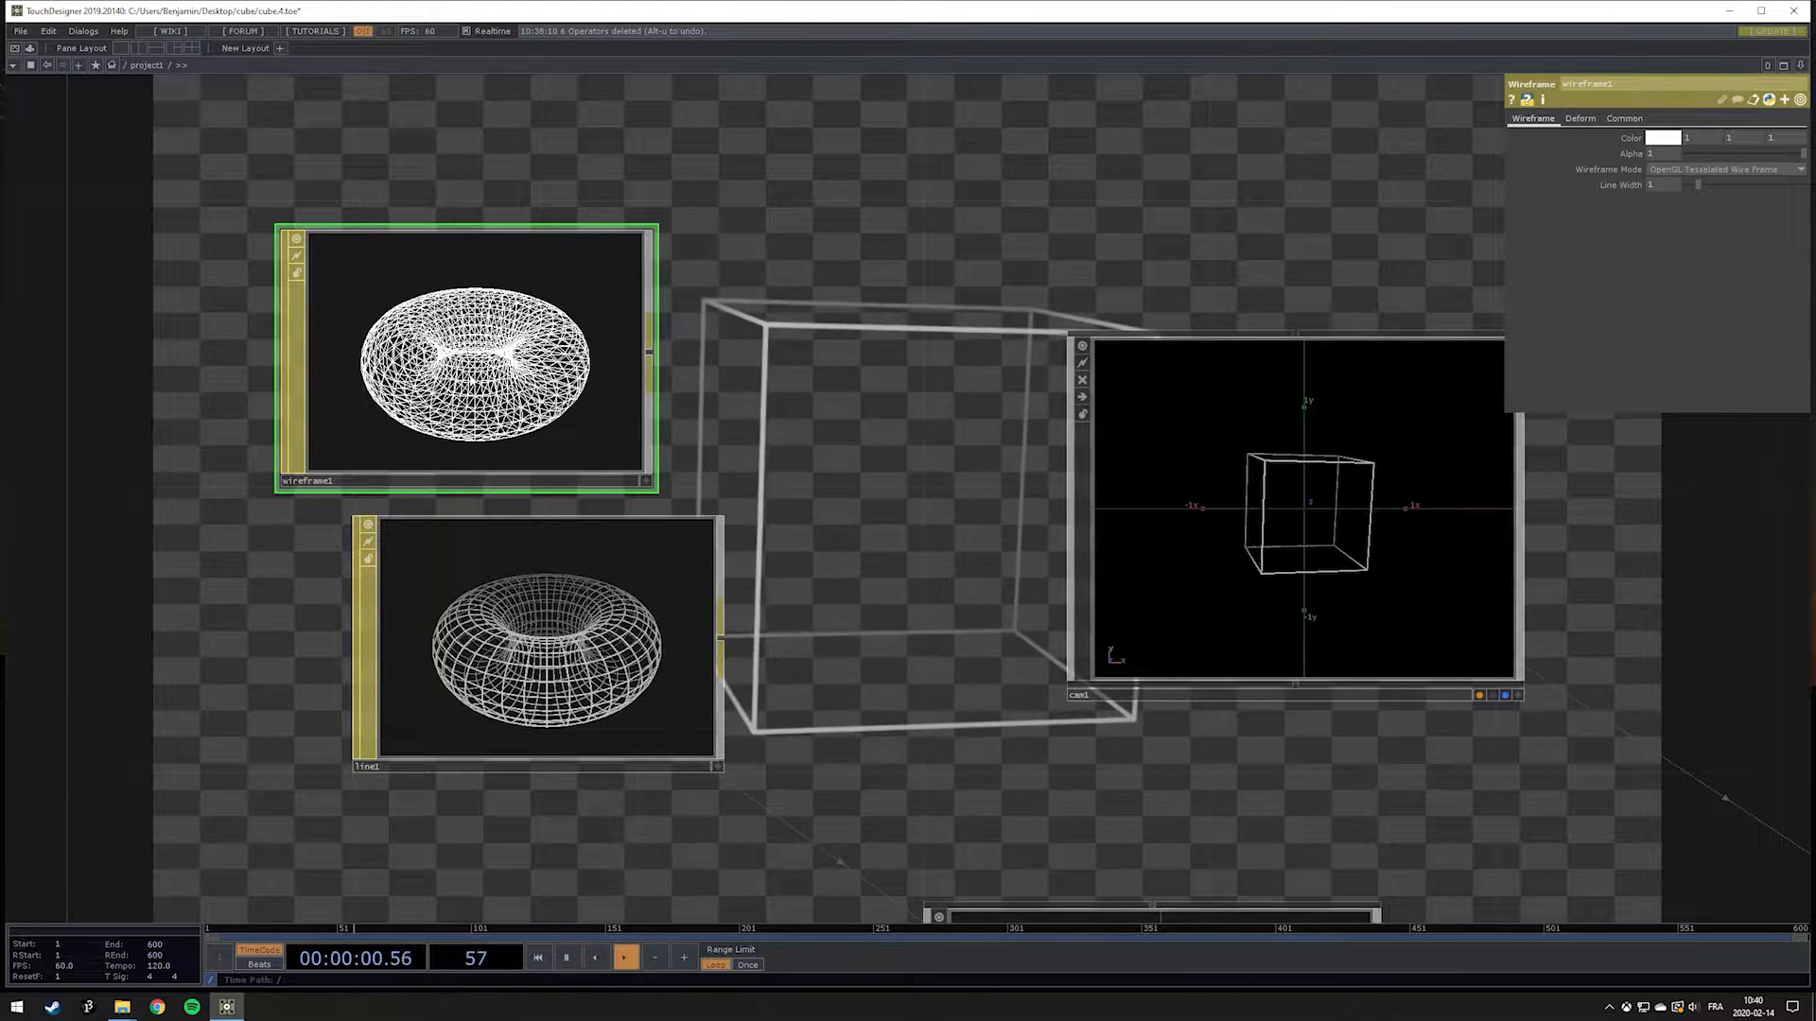
pyautogui.moveTo(313, 480); pyautogui.dragTo(240, 409)
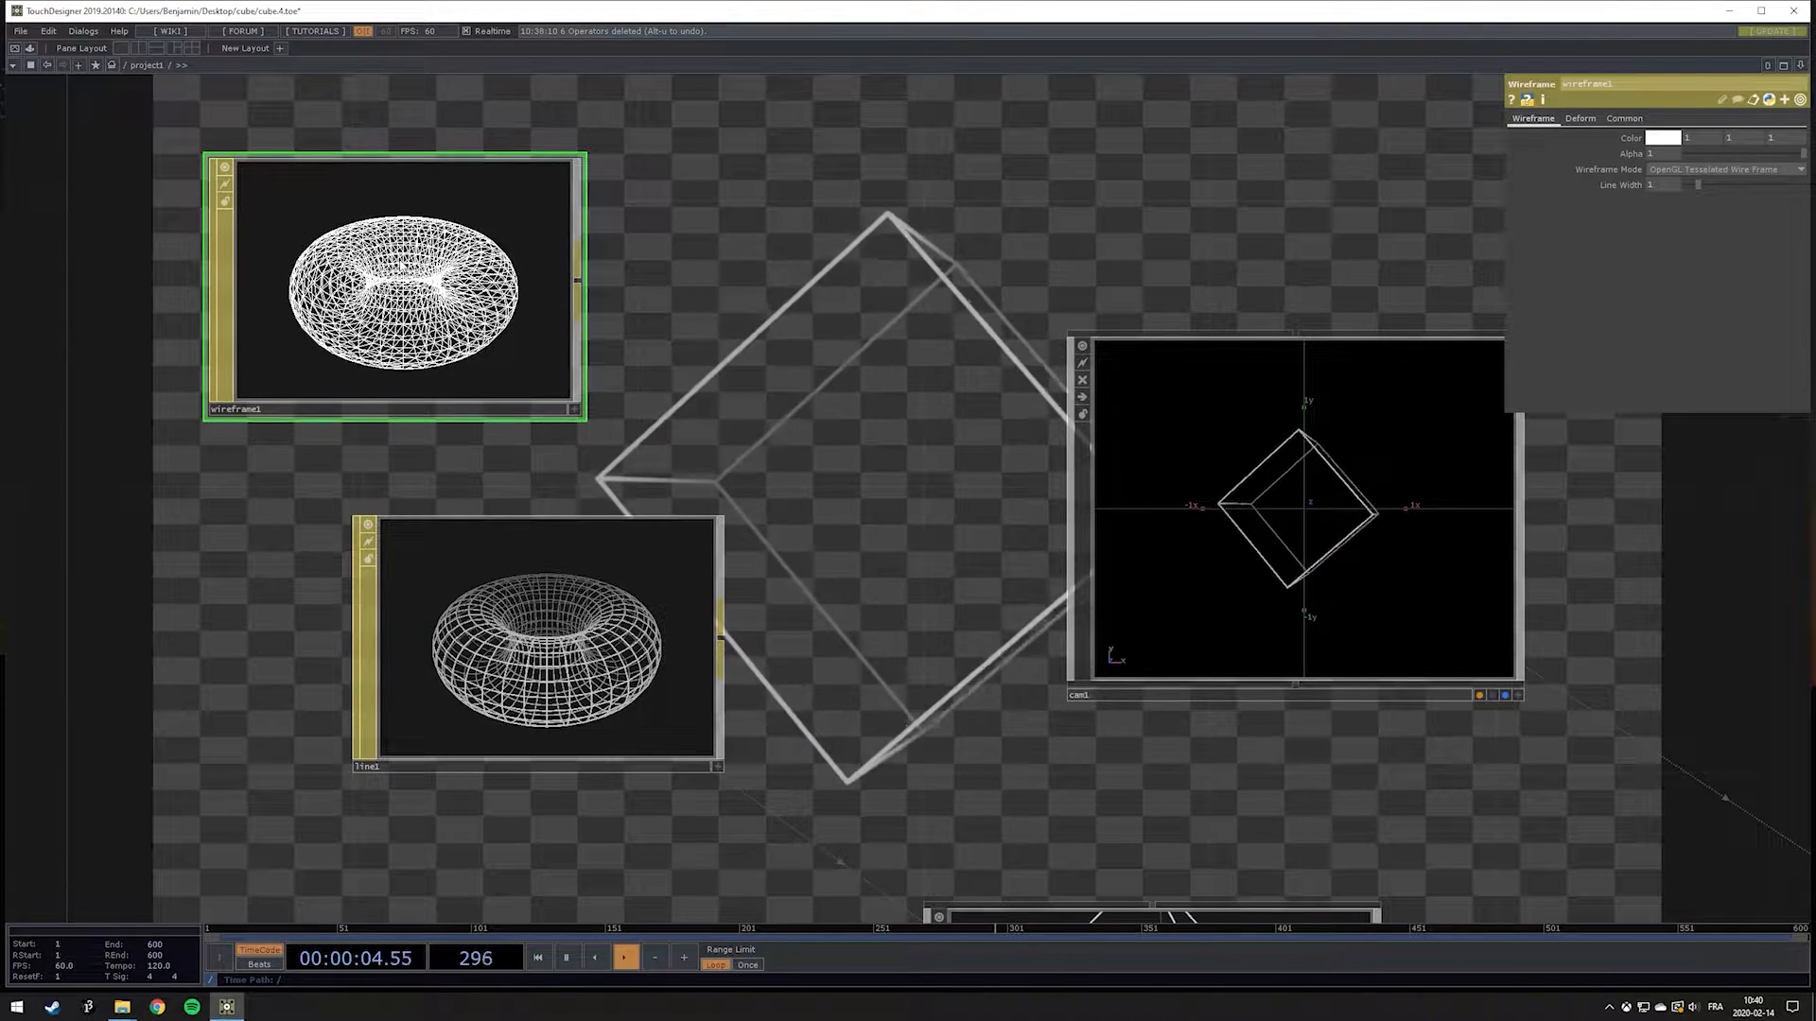
pyautogui.press('Delete')
# Step: Set line1's Line Near Color to white (1, 1, 1) and its Line Far Color to black (0, 0, 0)
pyautogui.moveTo(873, 358); pyautogui.dragTo(783, 185)
pyautogui.click(527, 486)
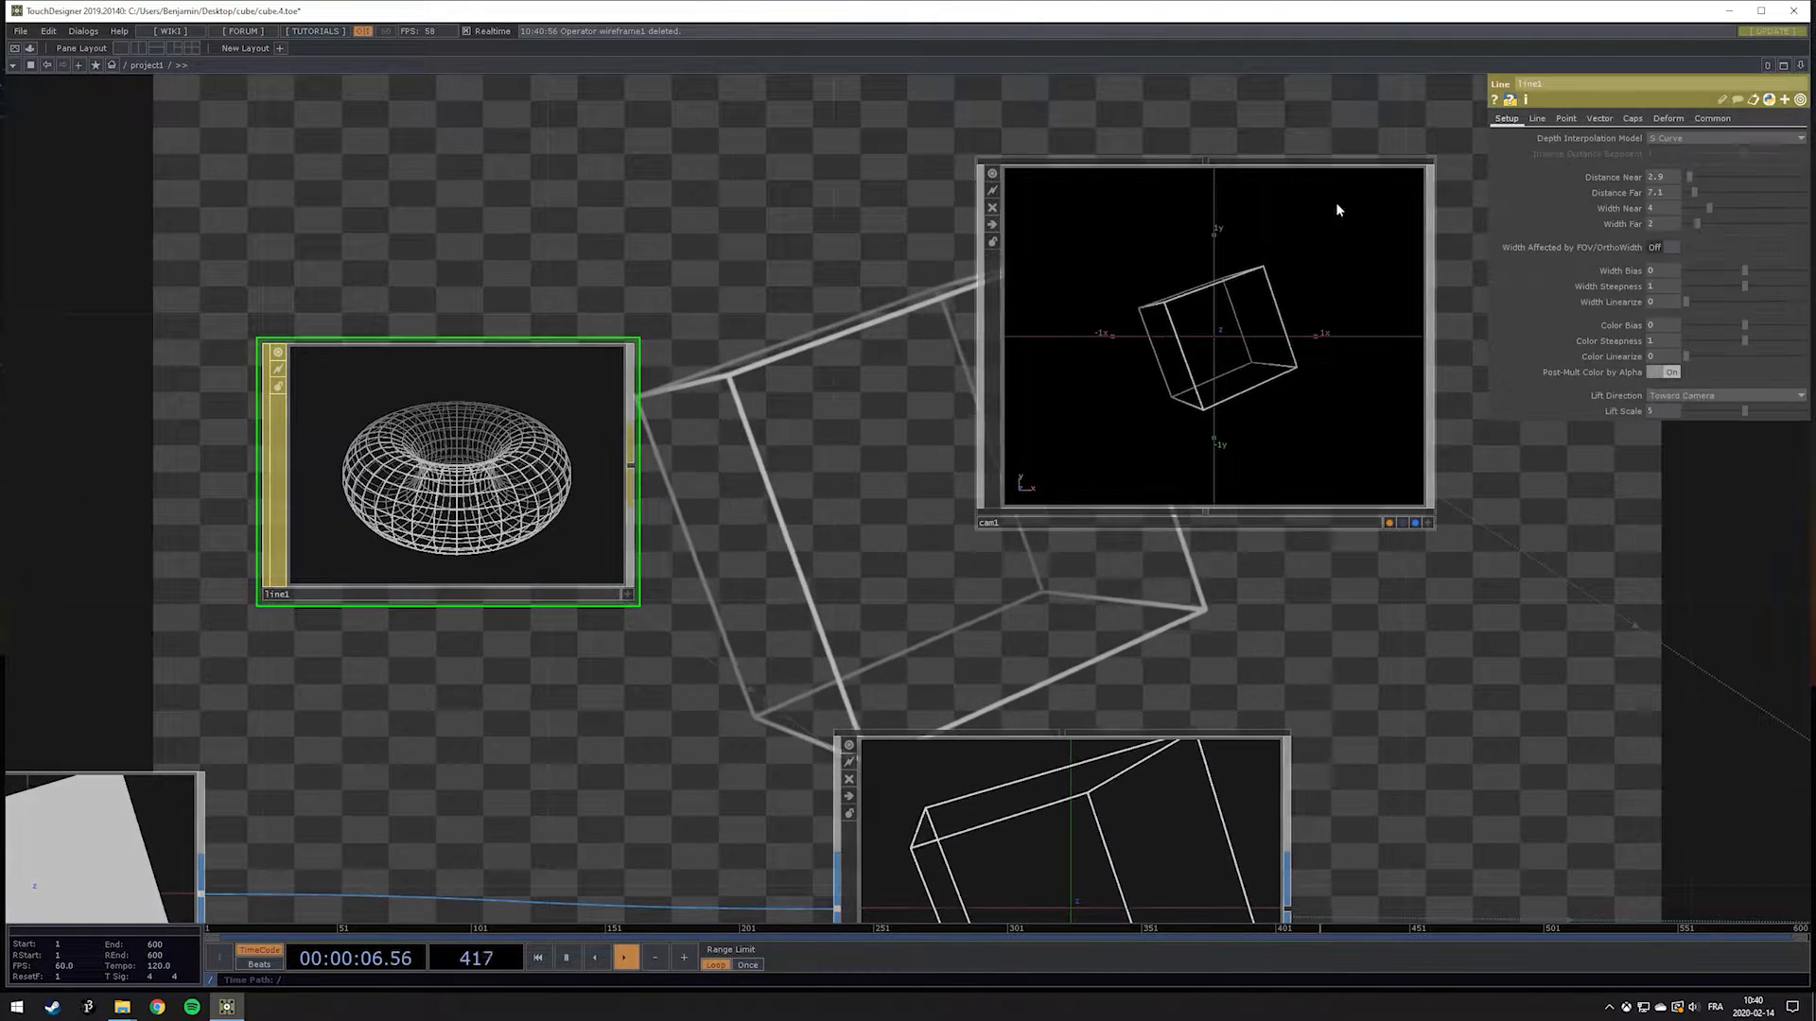
pyautogui.click(1538, 121)
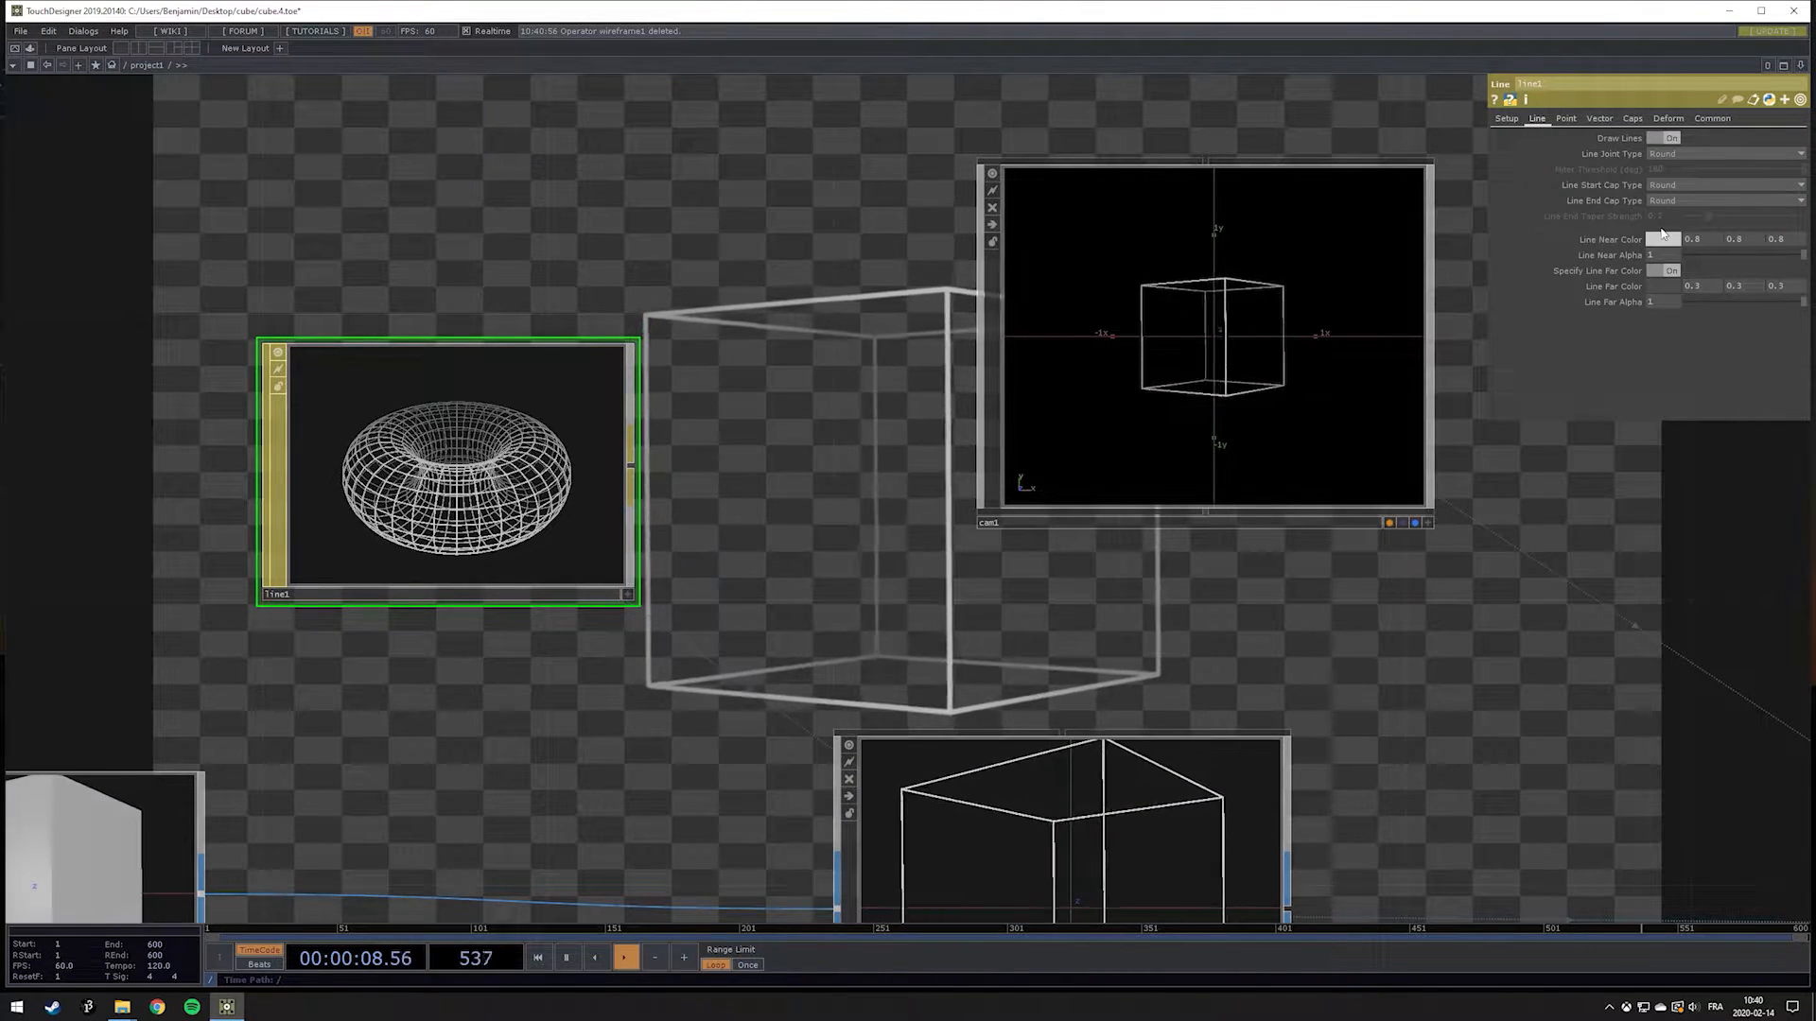
pyautogui.click(1664, 240)
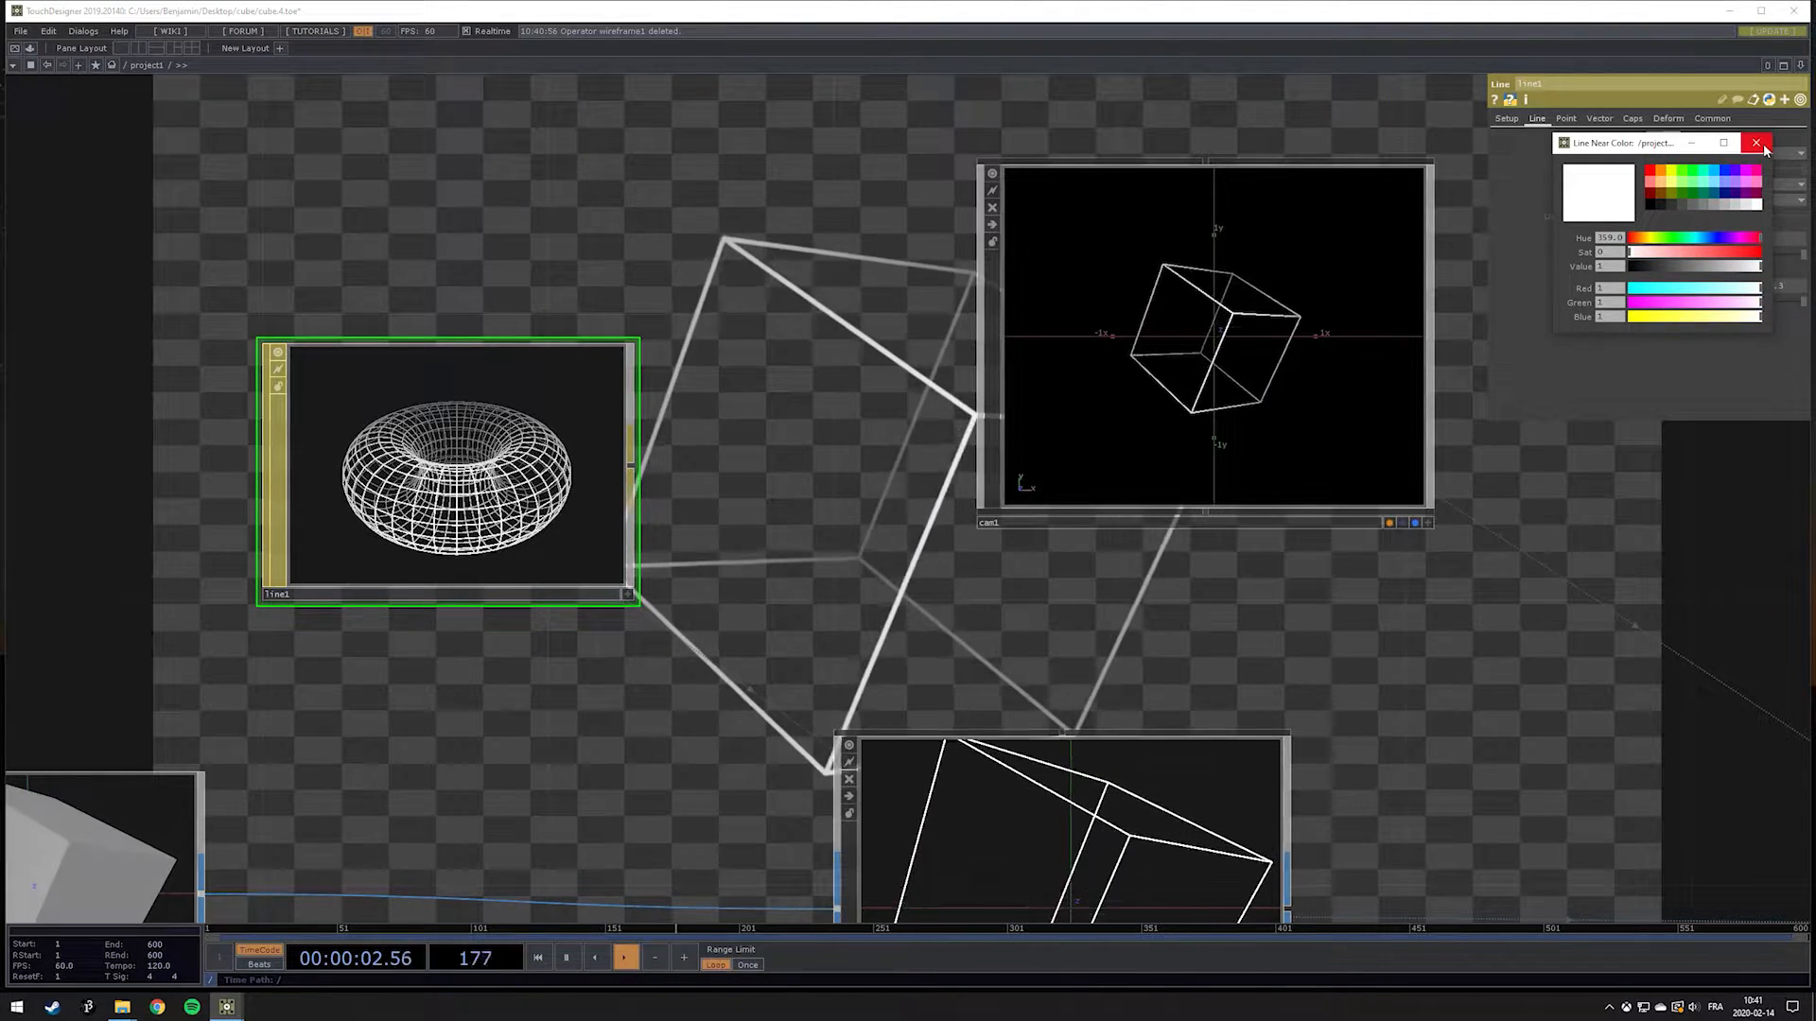
pyautogui.click(1684, 265)
pyautogui.click(1663, 286)
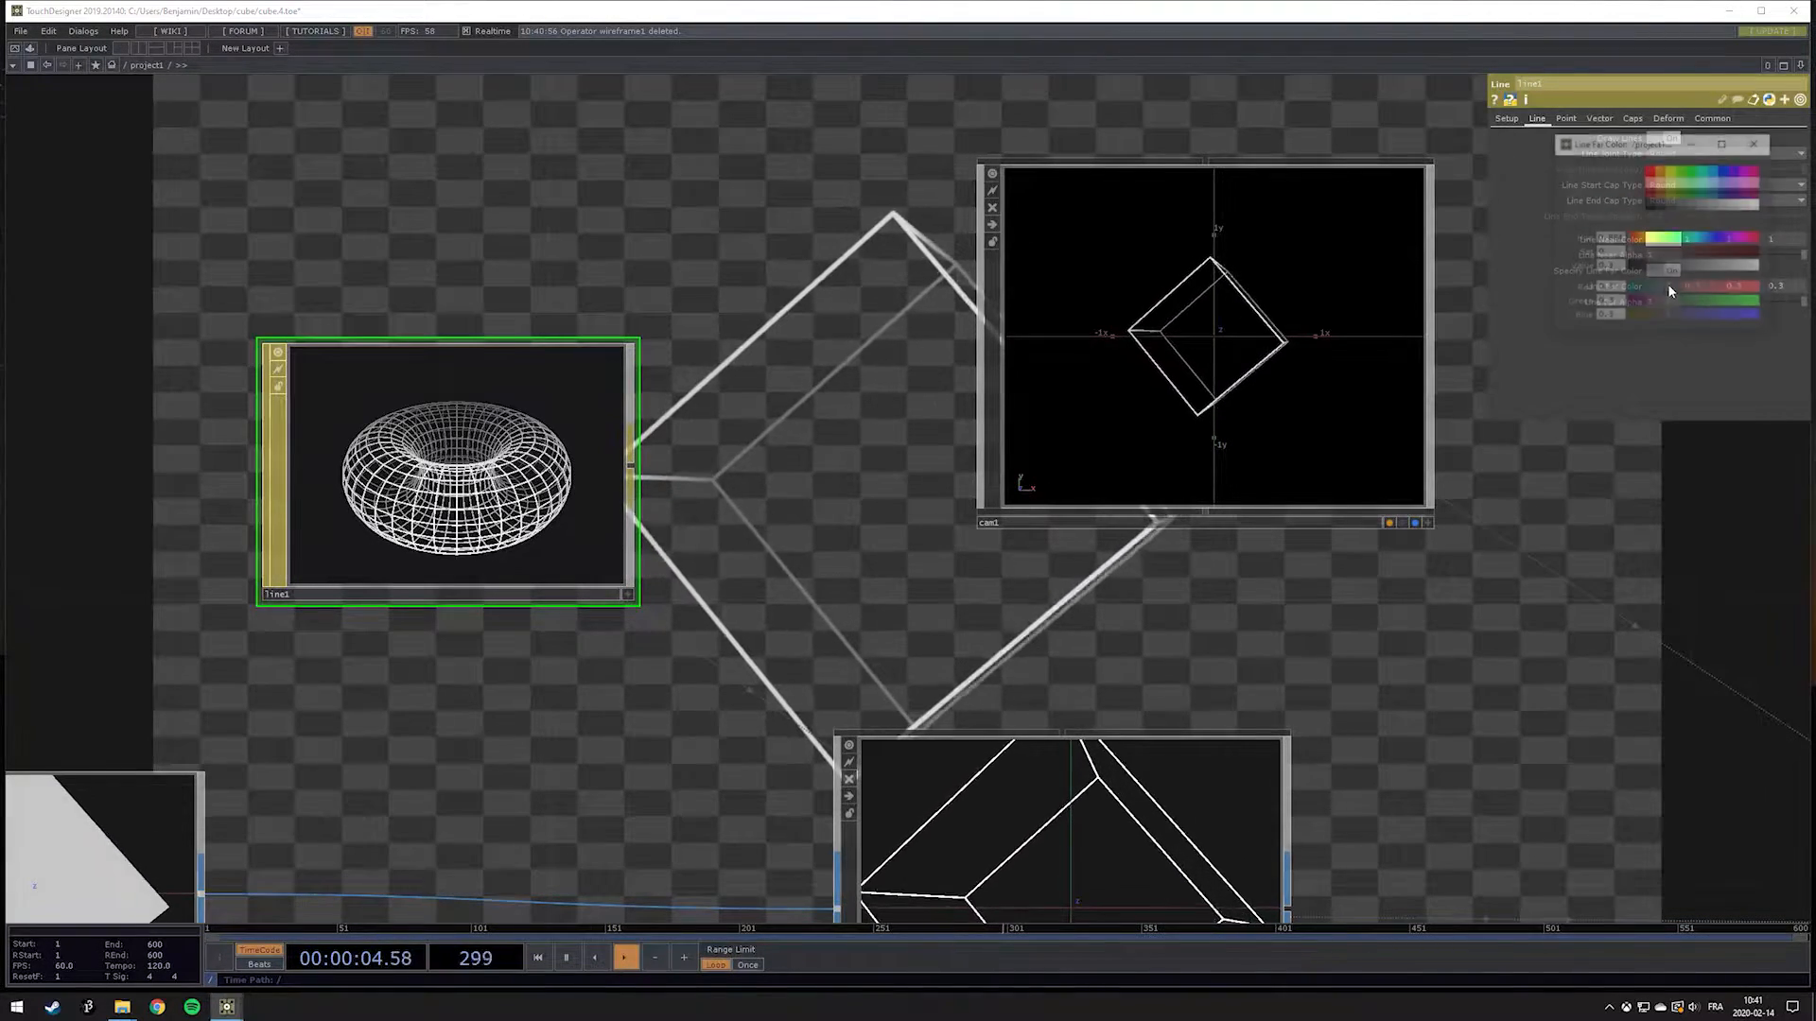
pyautogui.click(1755, 143)
# Step: Add a Null TOP fed by render1, well apart from it, and display the Null instead of render1 as the network background
pyautogui.moveTo(1386, 624); pyautogui.dragTo(1152, 515)
pyautogui.scroll(-5, 1161, 511)
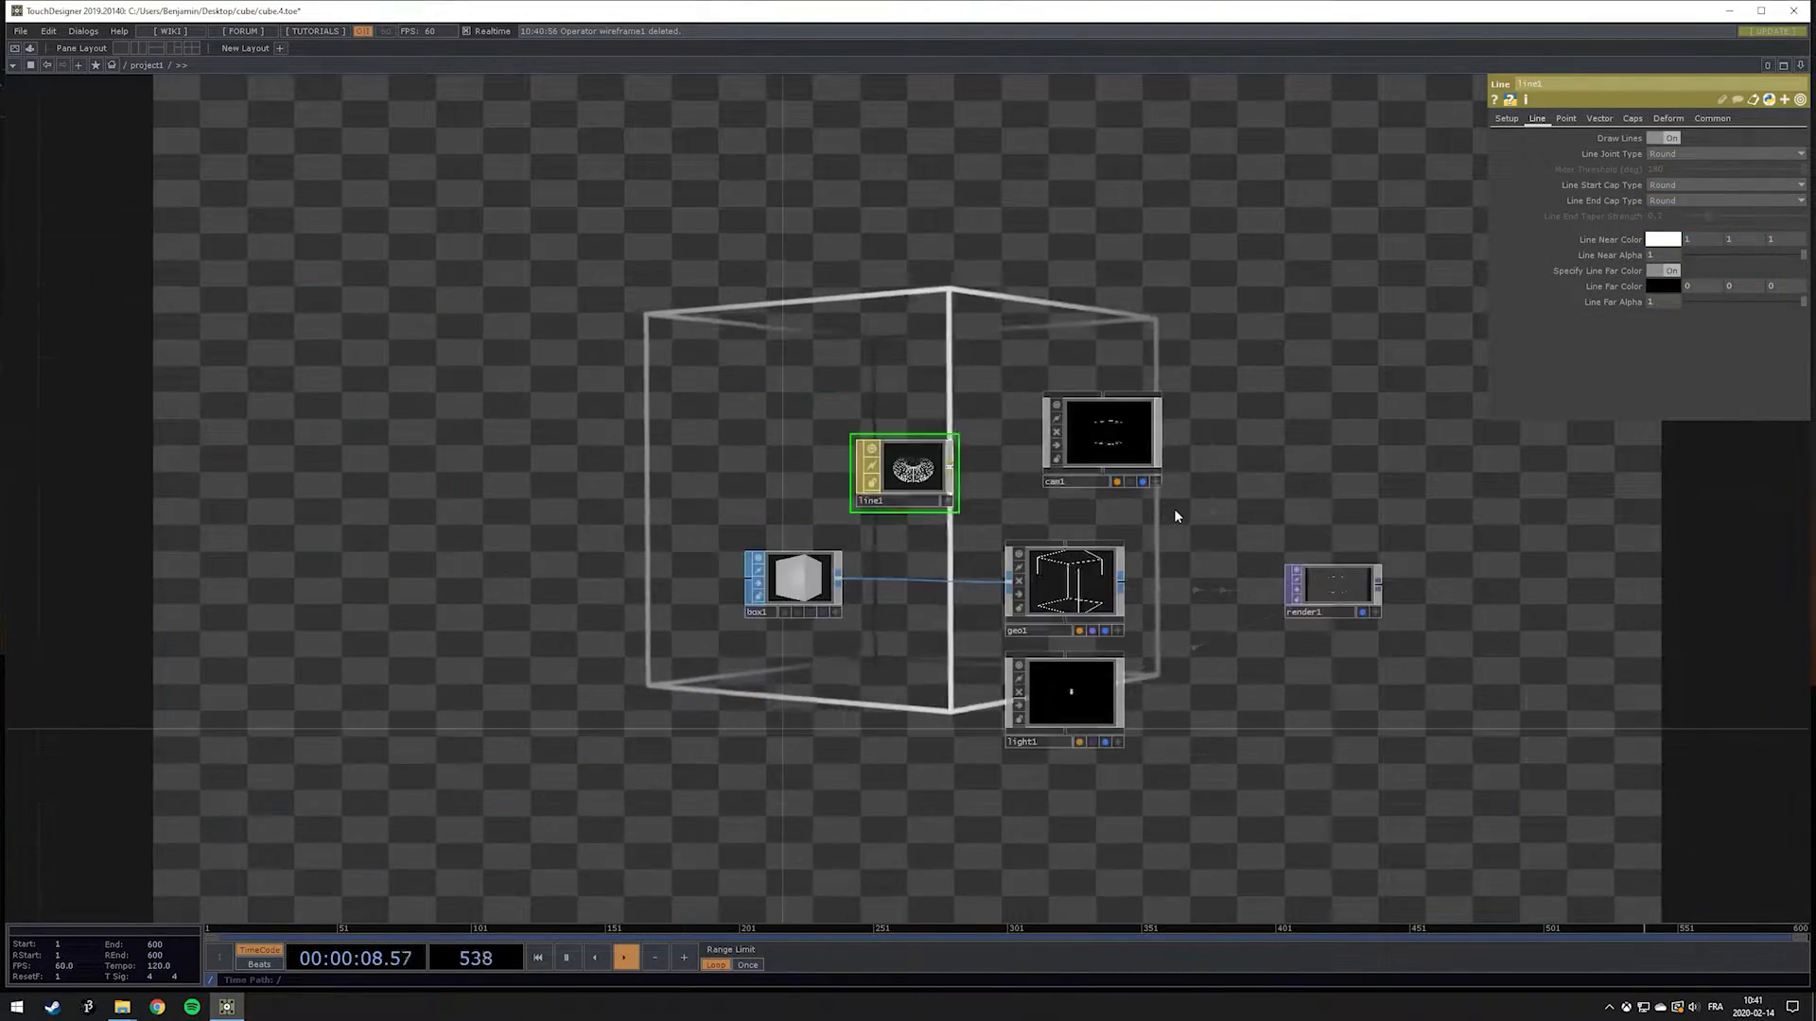
pyautogui.scroll(2, 1182, 501)
pyautogui.moveTo(1345, 523); pyautogui.dragTo(912, 365)
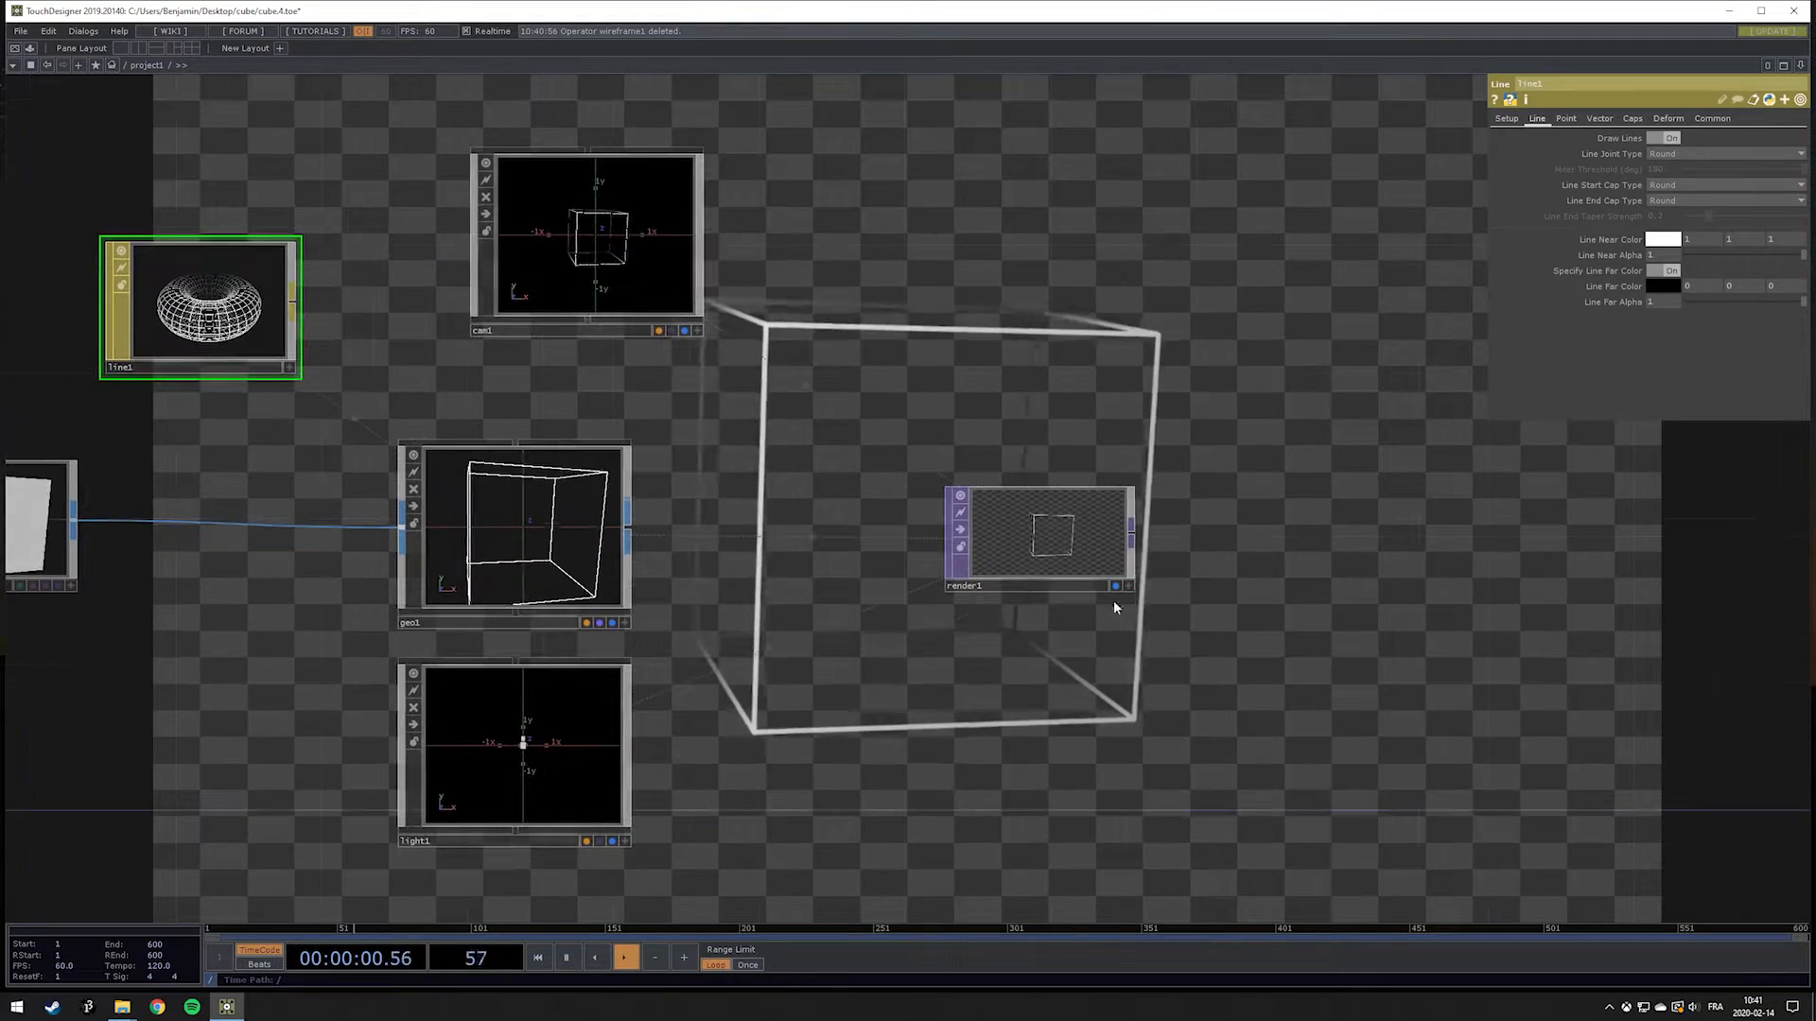
pyautogui.moveTo(807, 306); pyautogui.dragTo(1115, 563)
pyautogui.scroll(-5, 1135, 511)
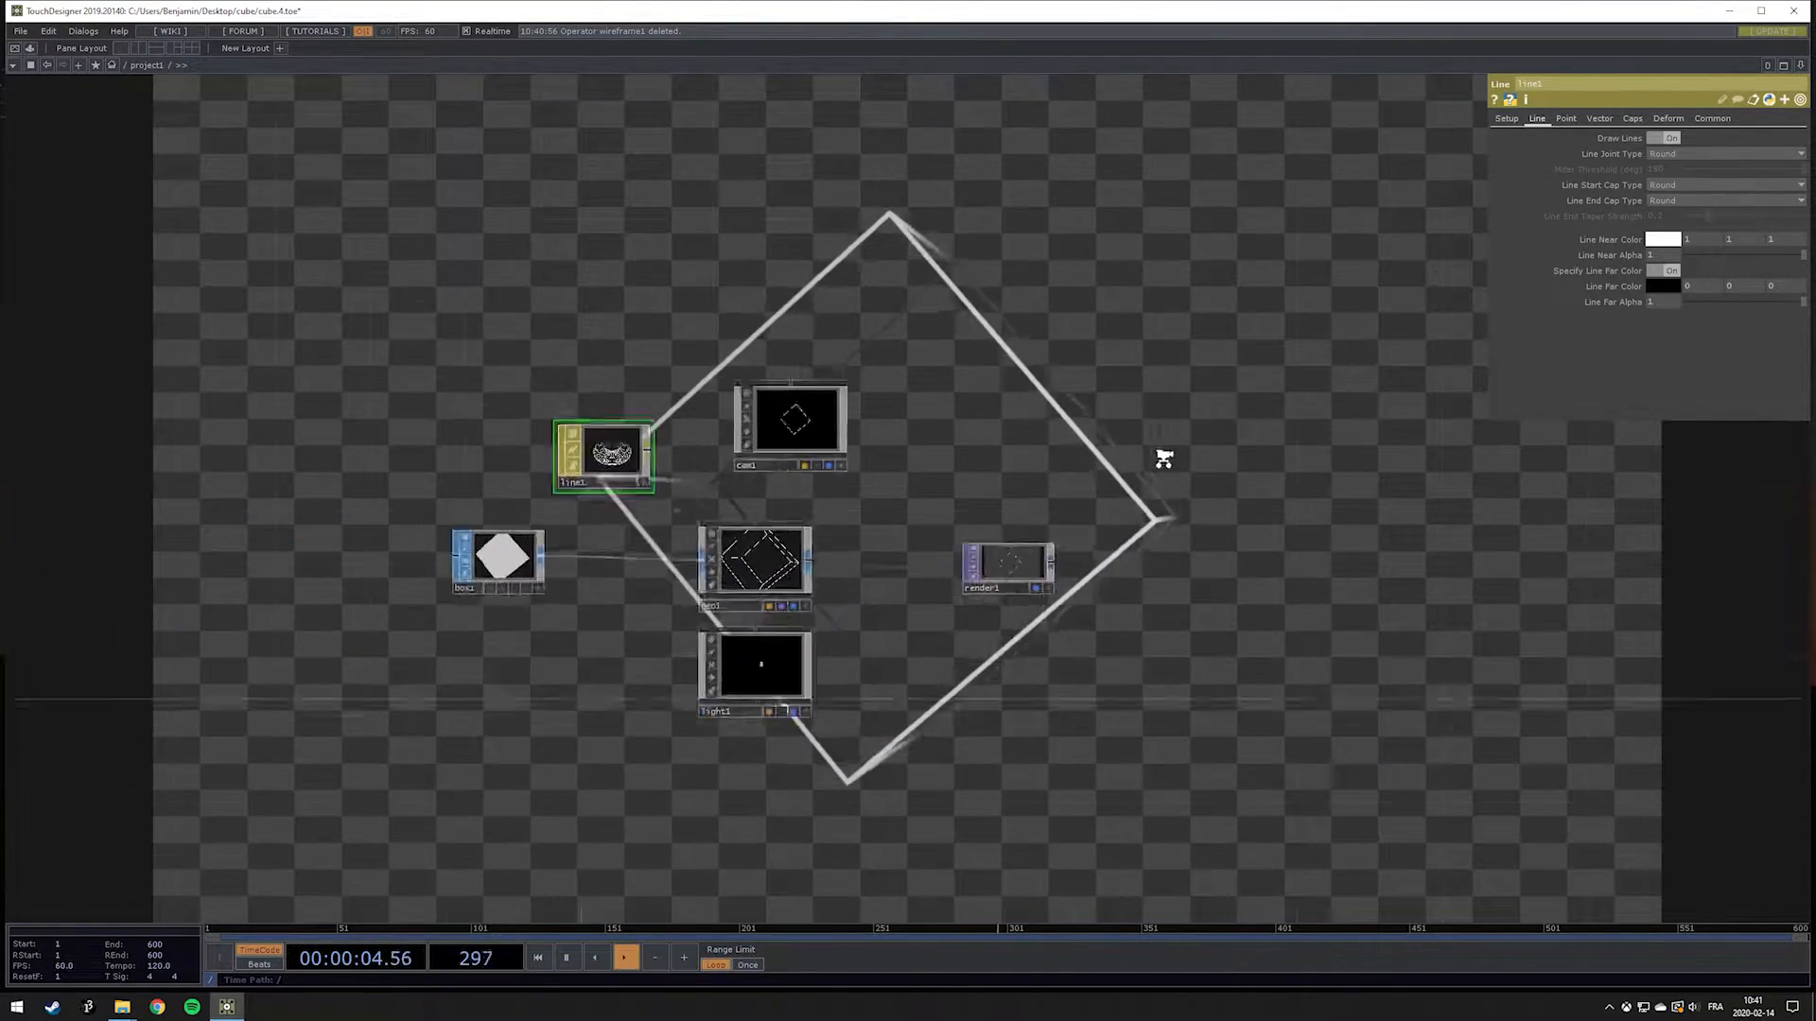
pyautogui.moveTo(994, 500); pyautogui.dragTo(753, 516)
pyautogui.scroll(3, 345, 567)
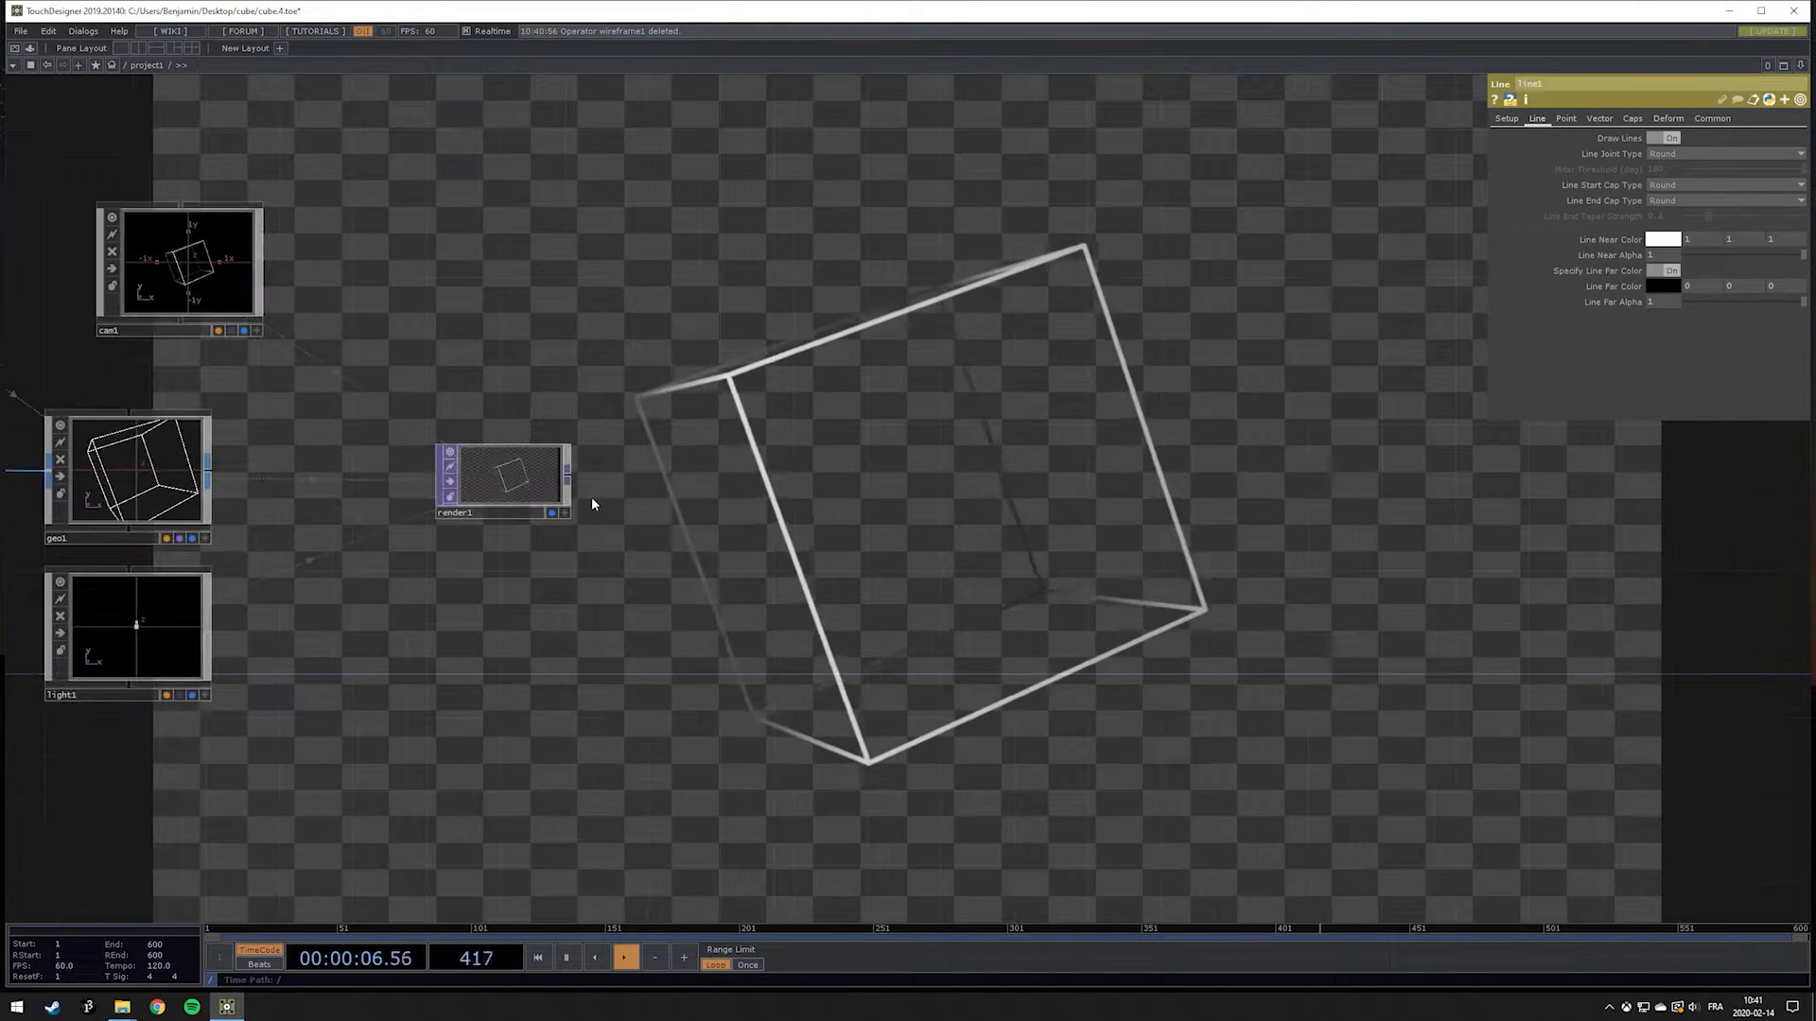
pyautogui.moveTo(1002, 439); pyautogui.dragTo(855, 476)
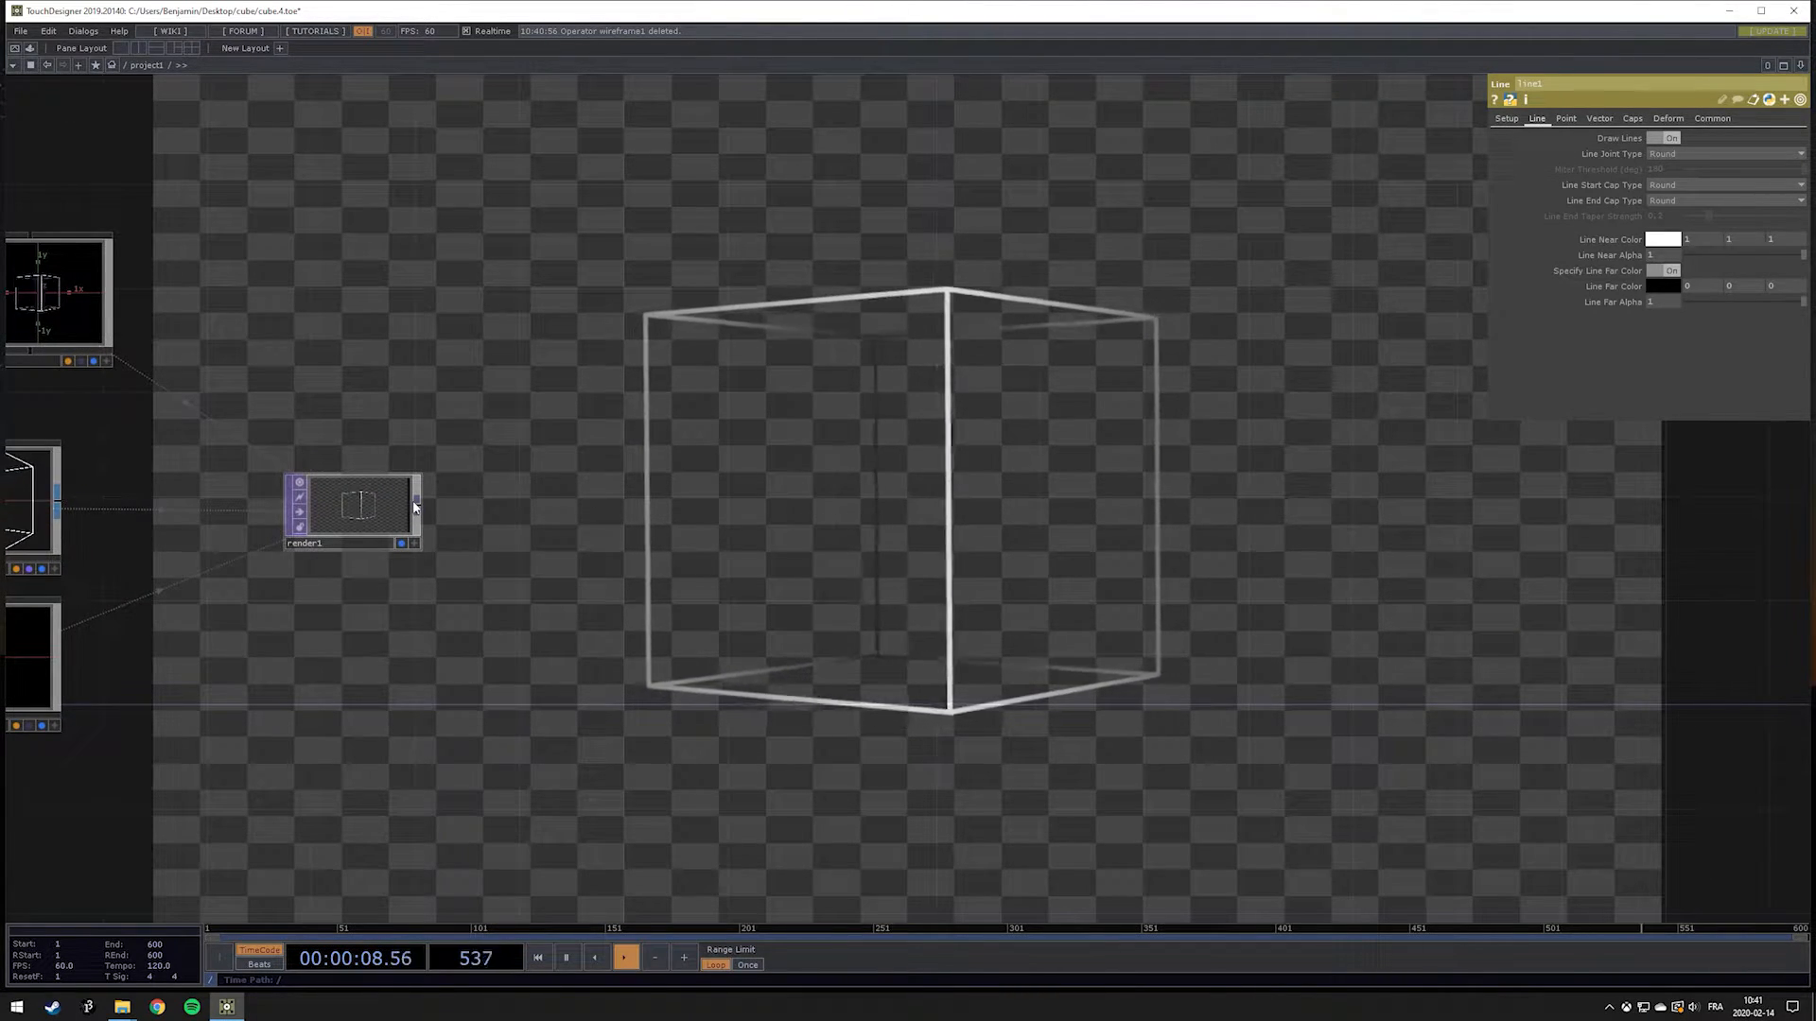
pyautogui.rightClick(415, 508)
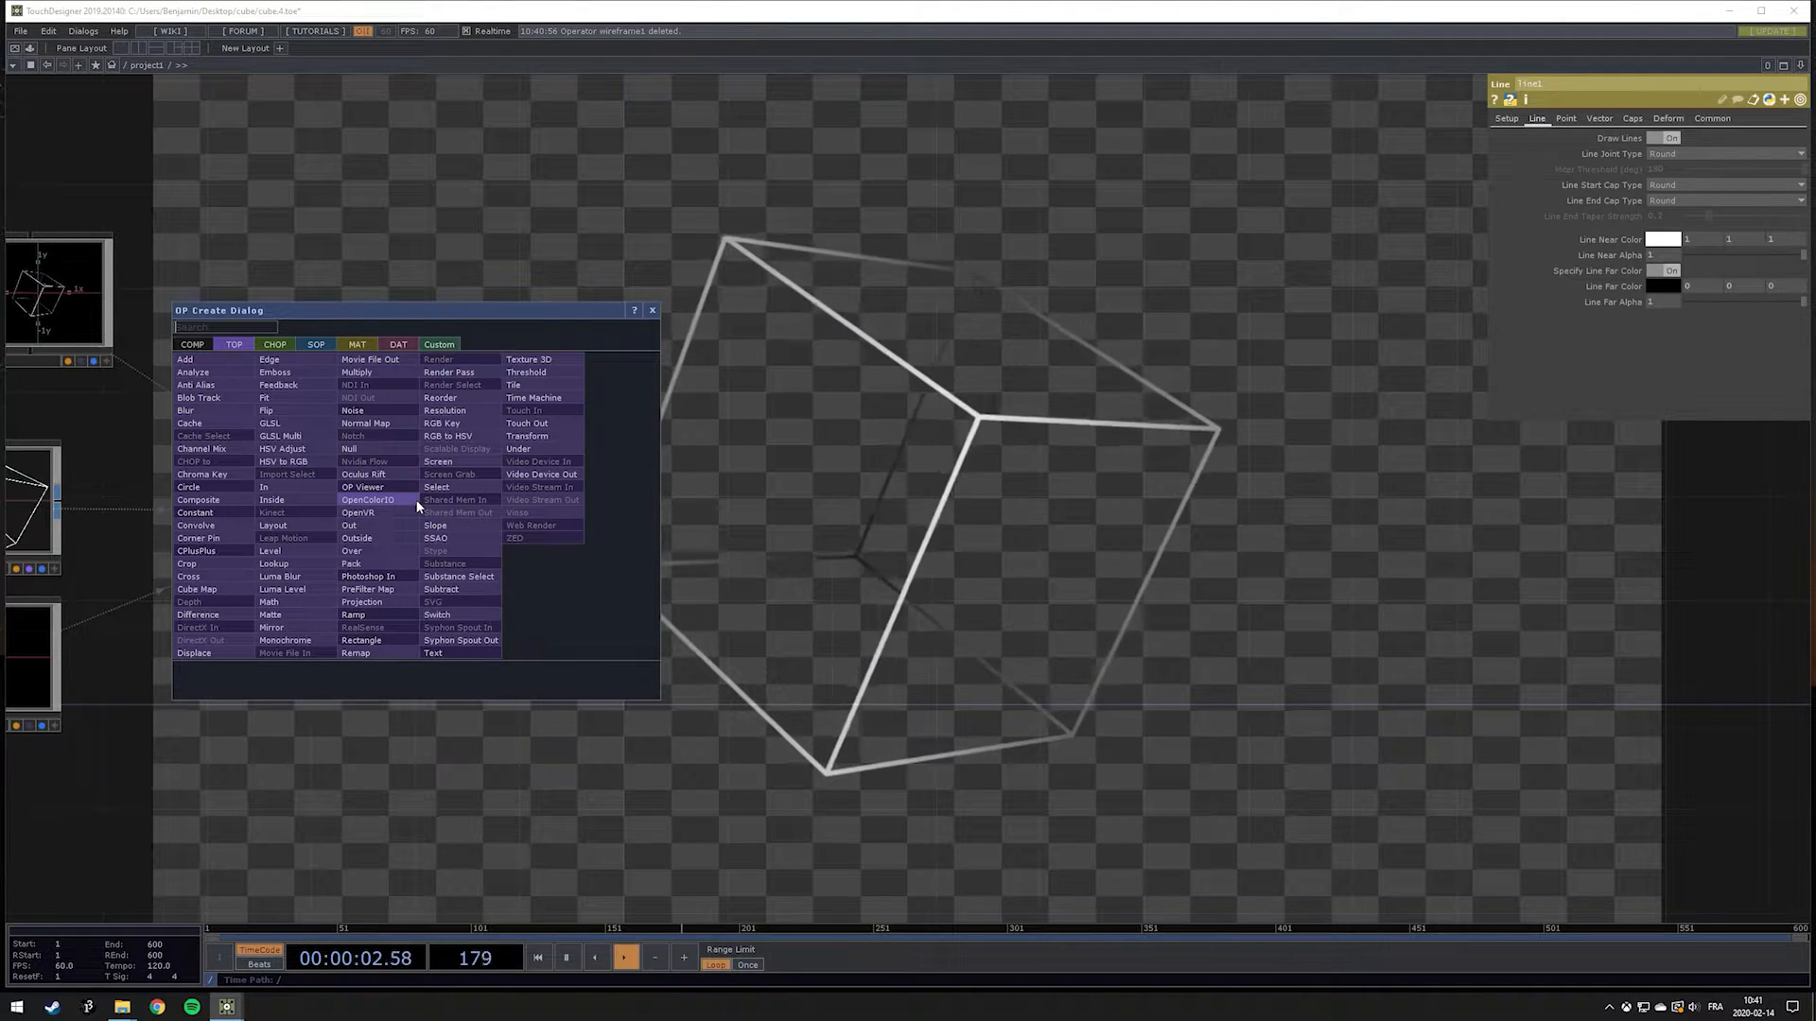
pyautogui.click(651, 311)
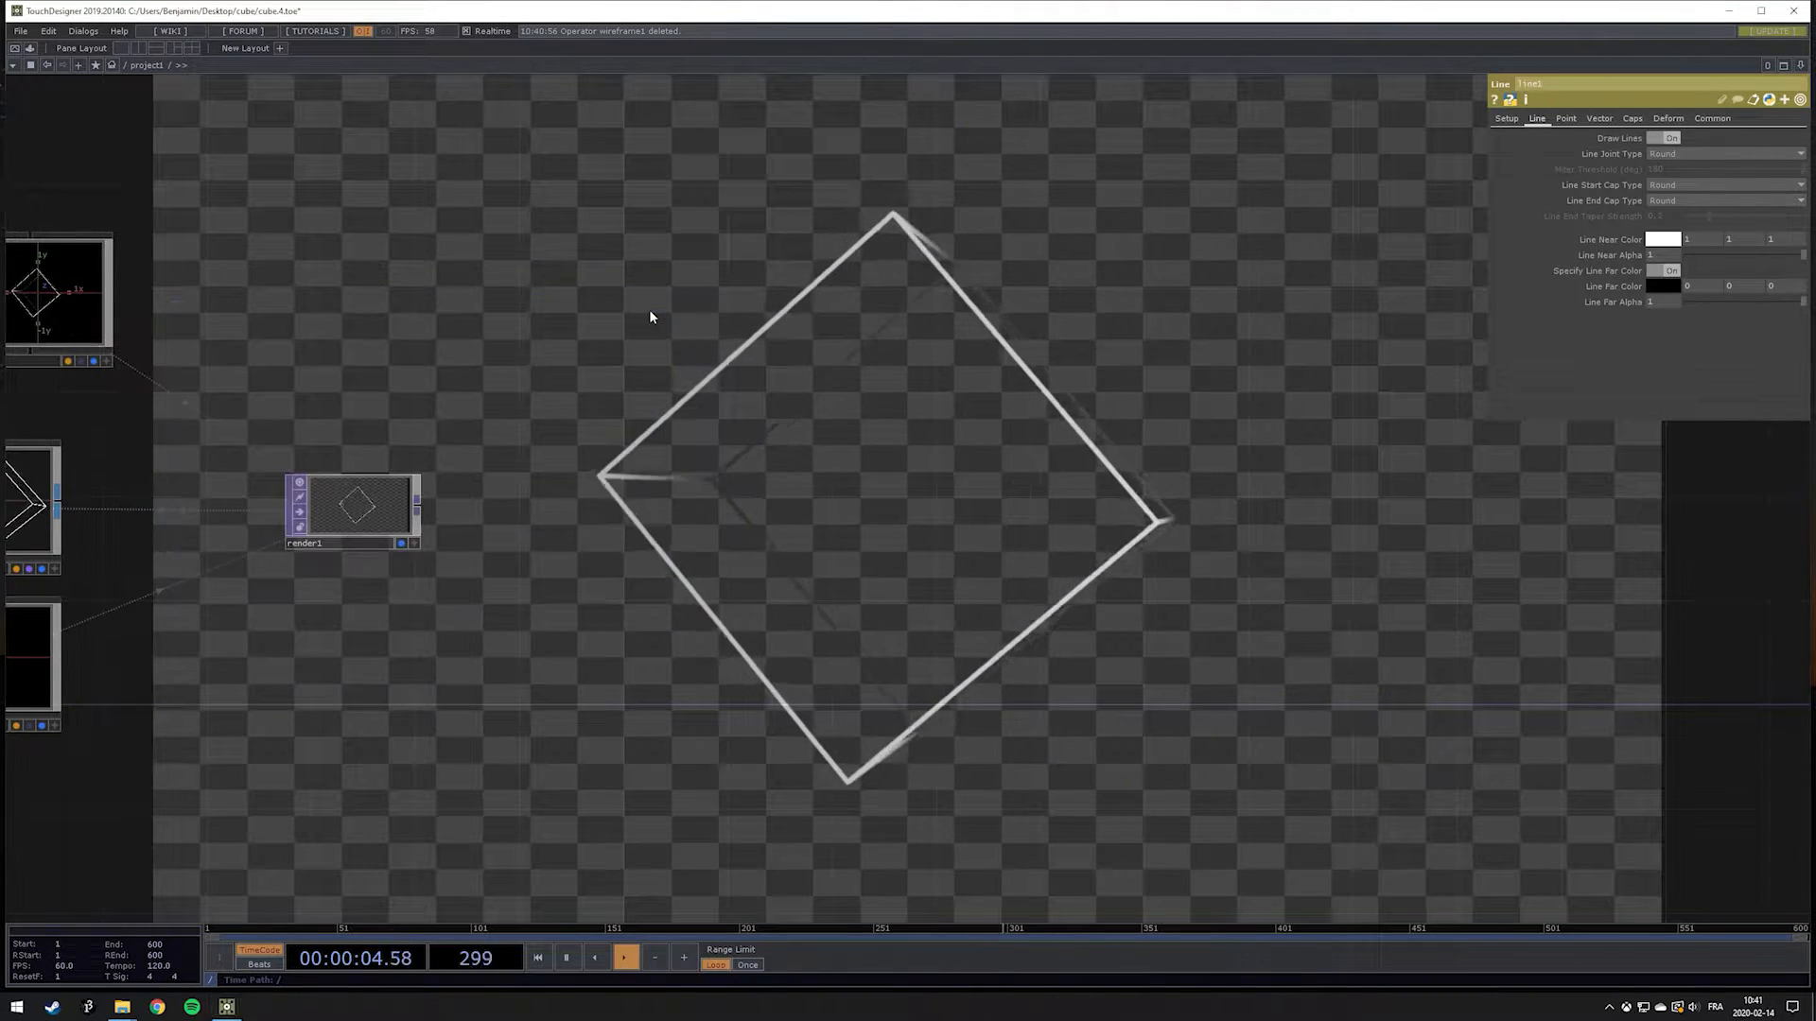
pyautogui.rightClick(416, 509)
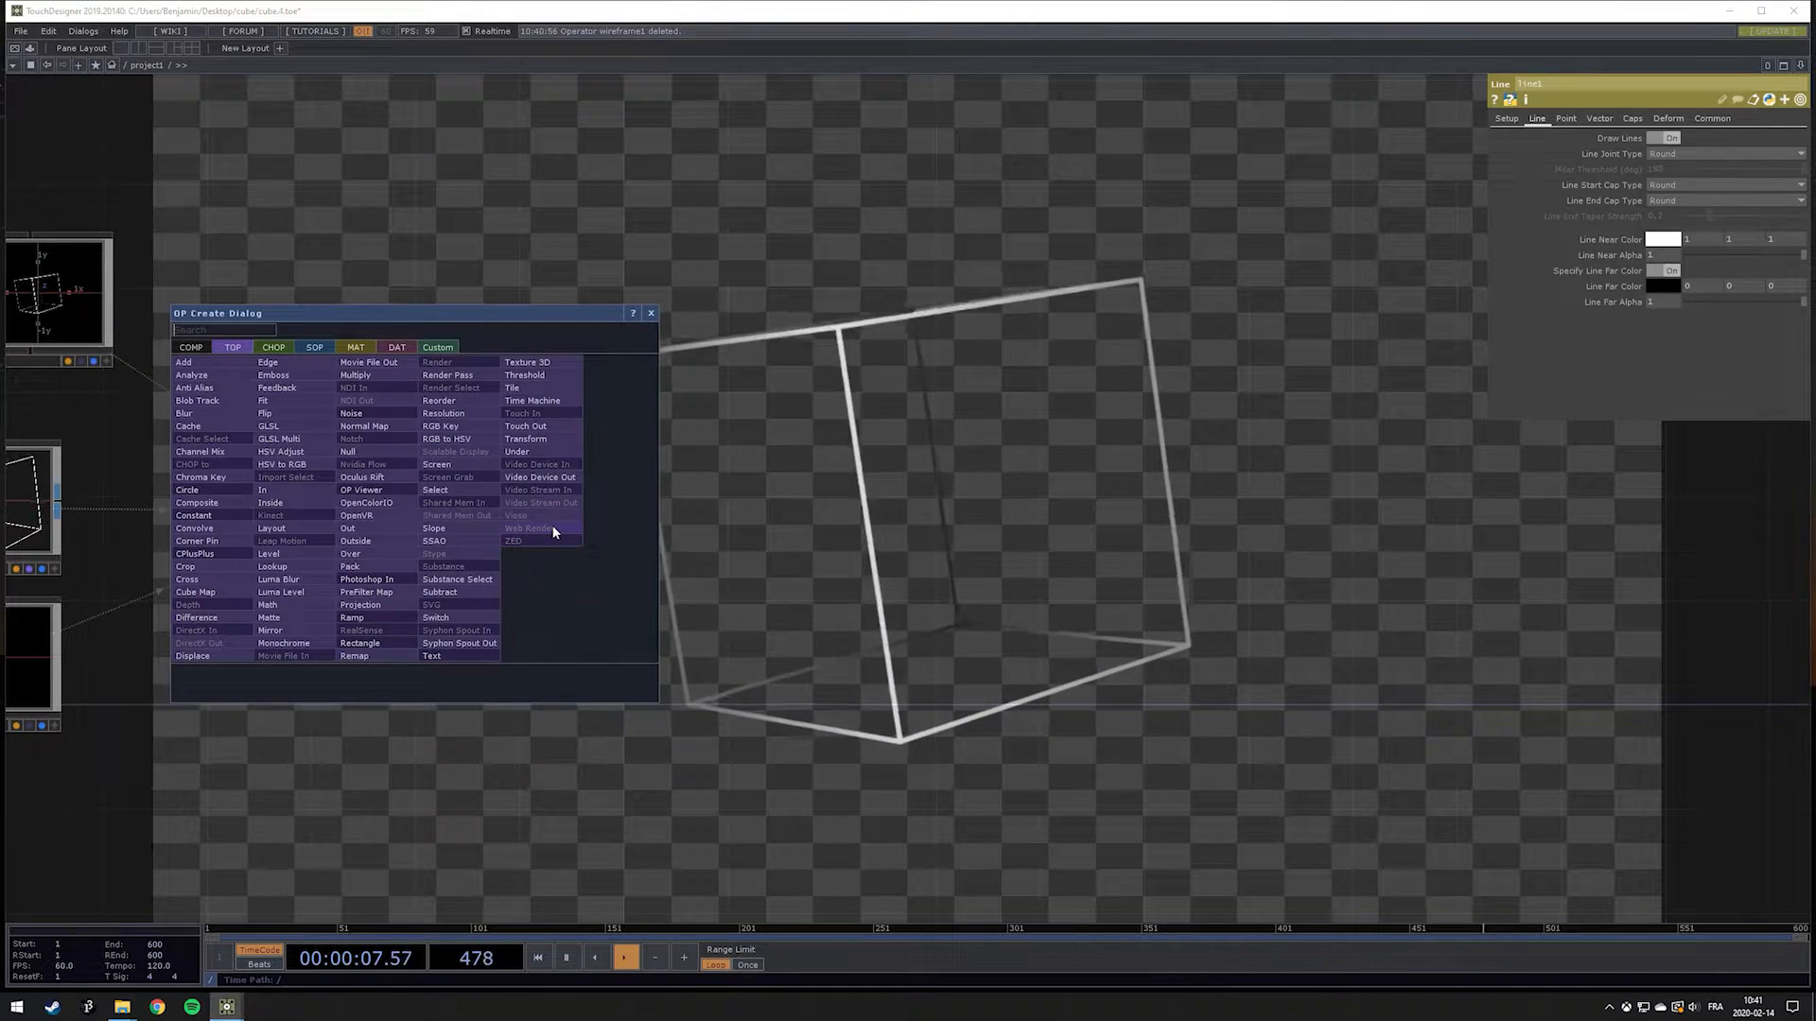
pyautogui.click(367, 453)
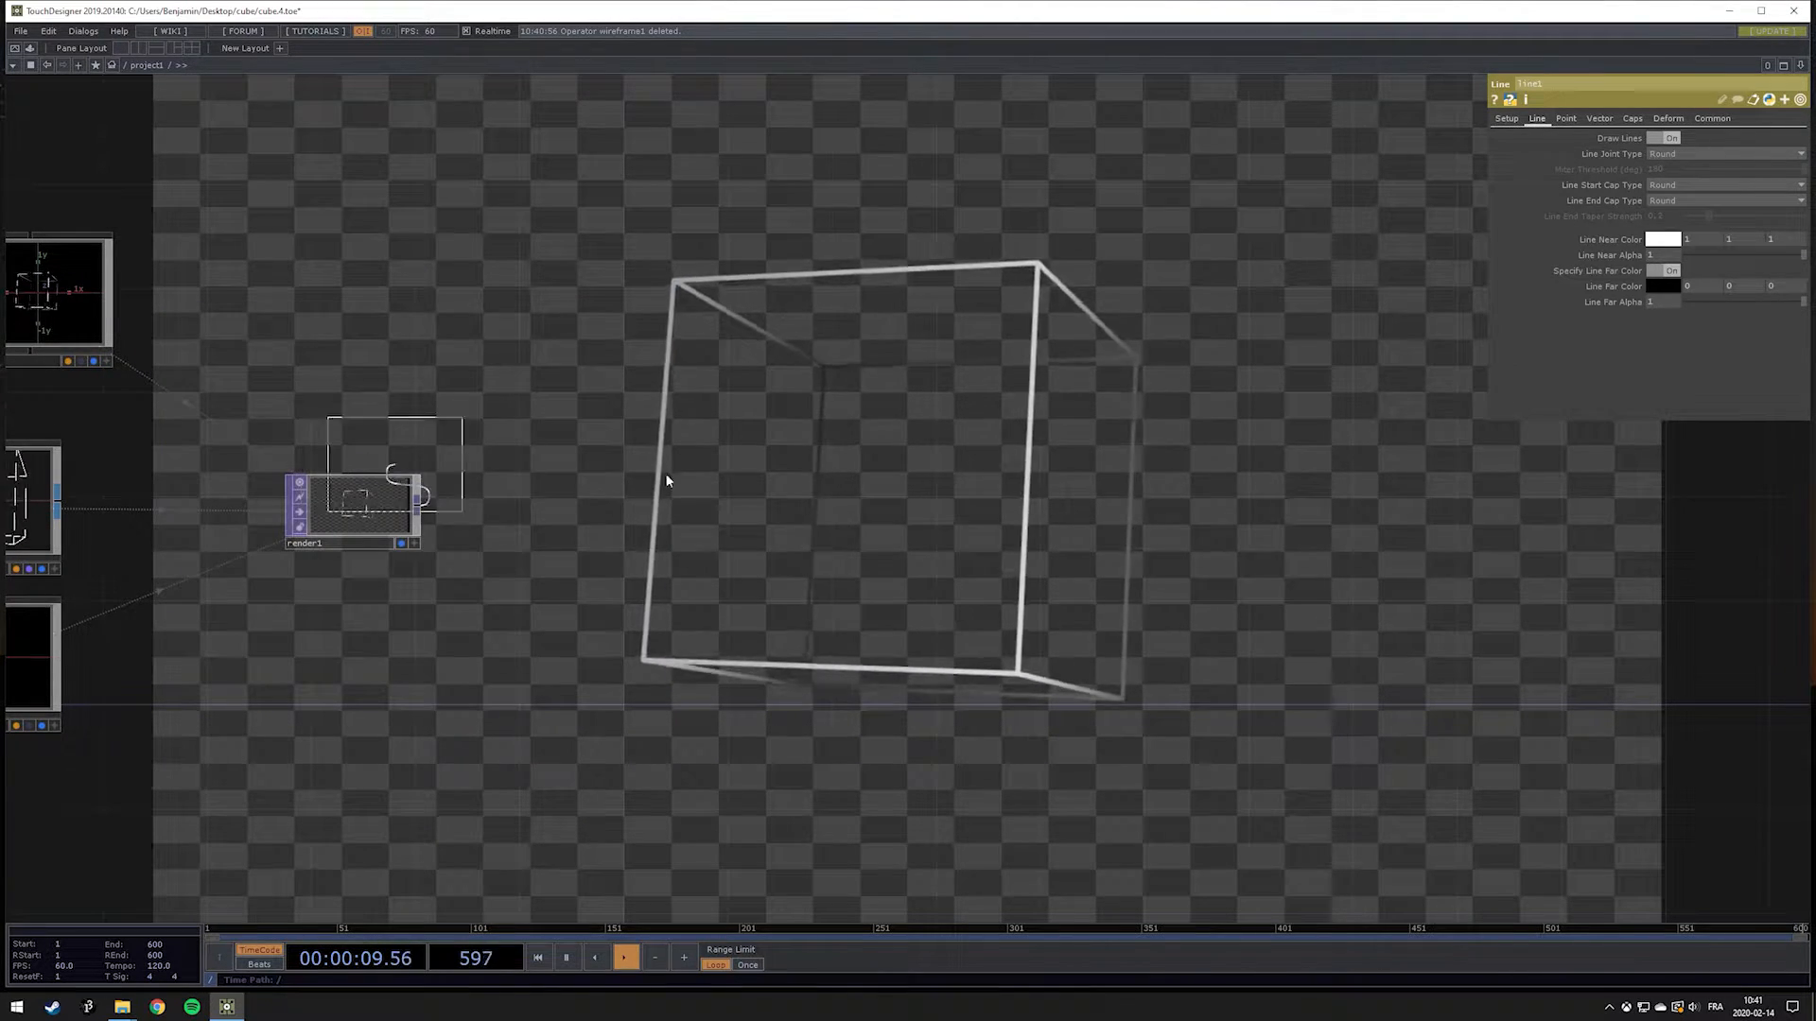
pyautogui.click(1660, 511)
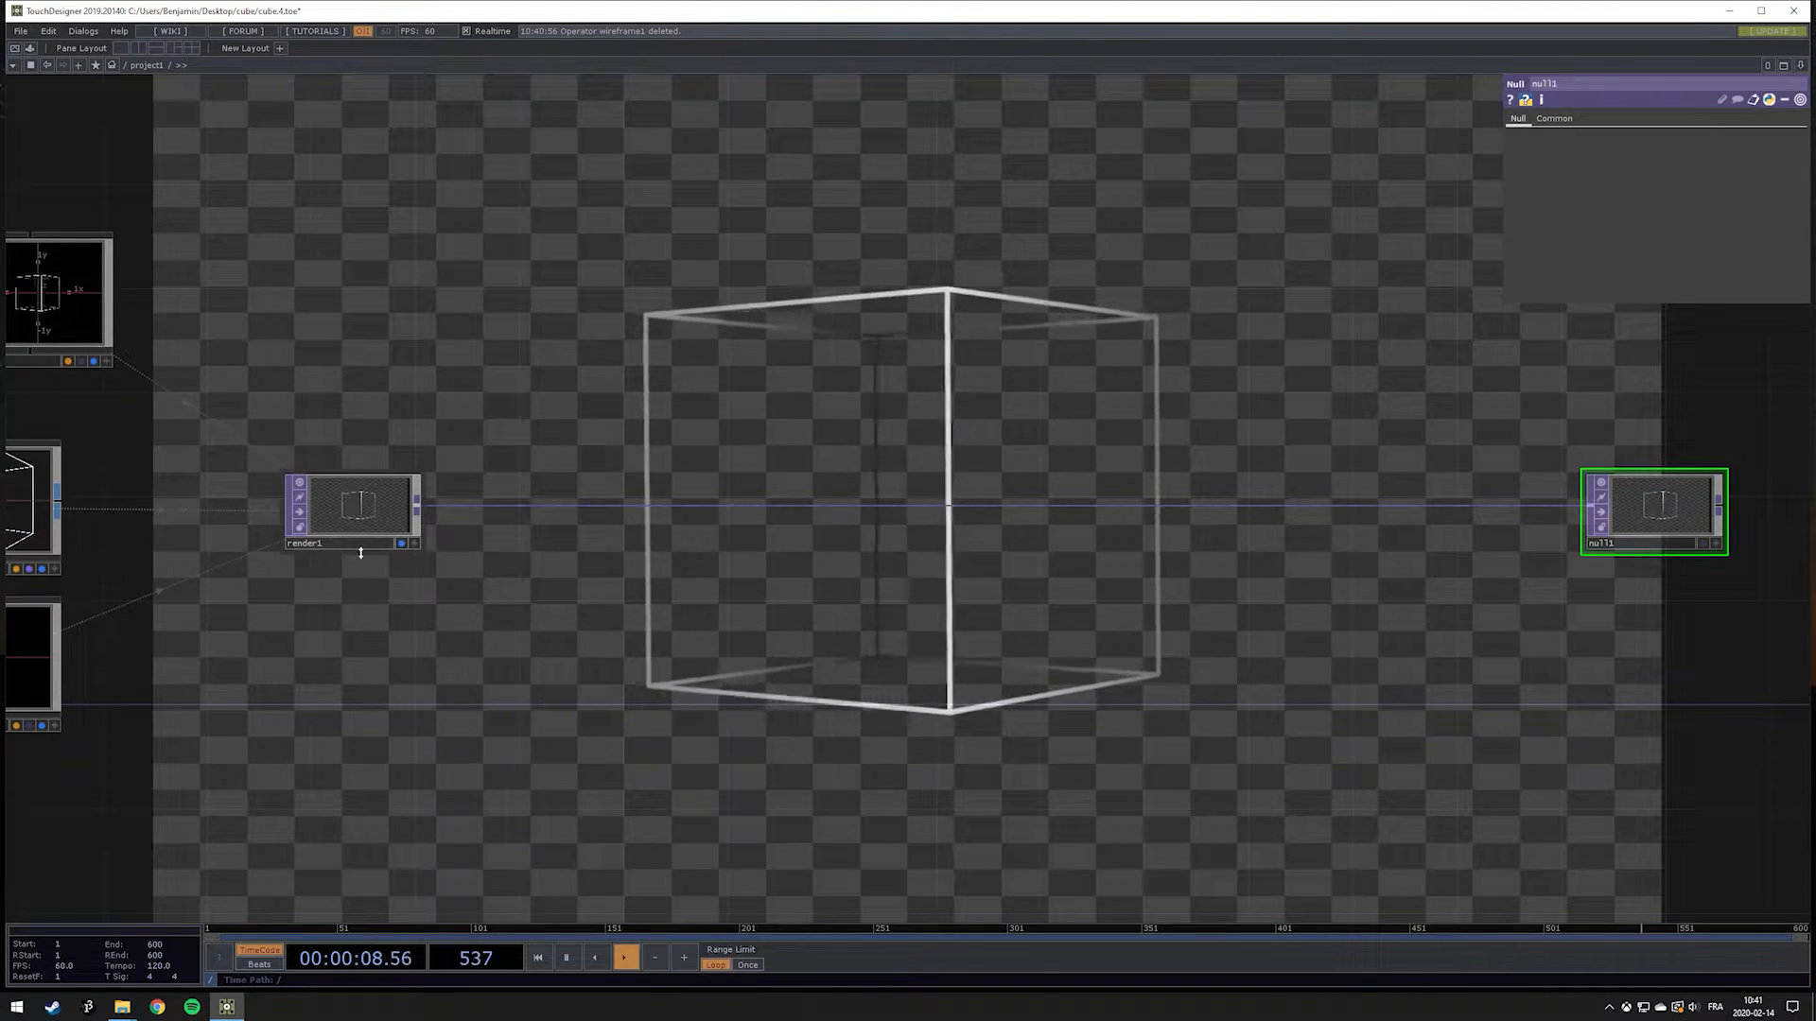
pyautogui.click(401, 543)
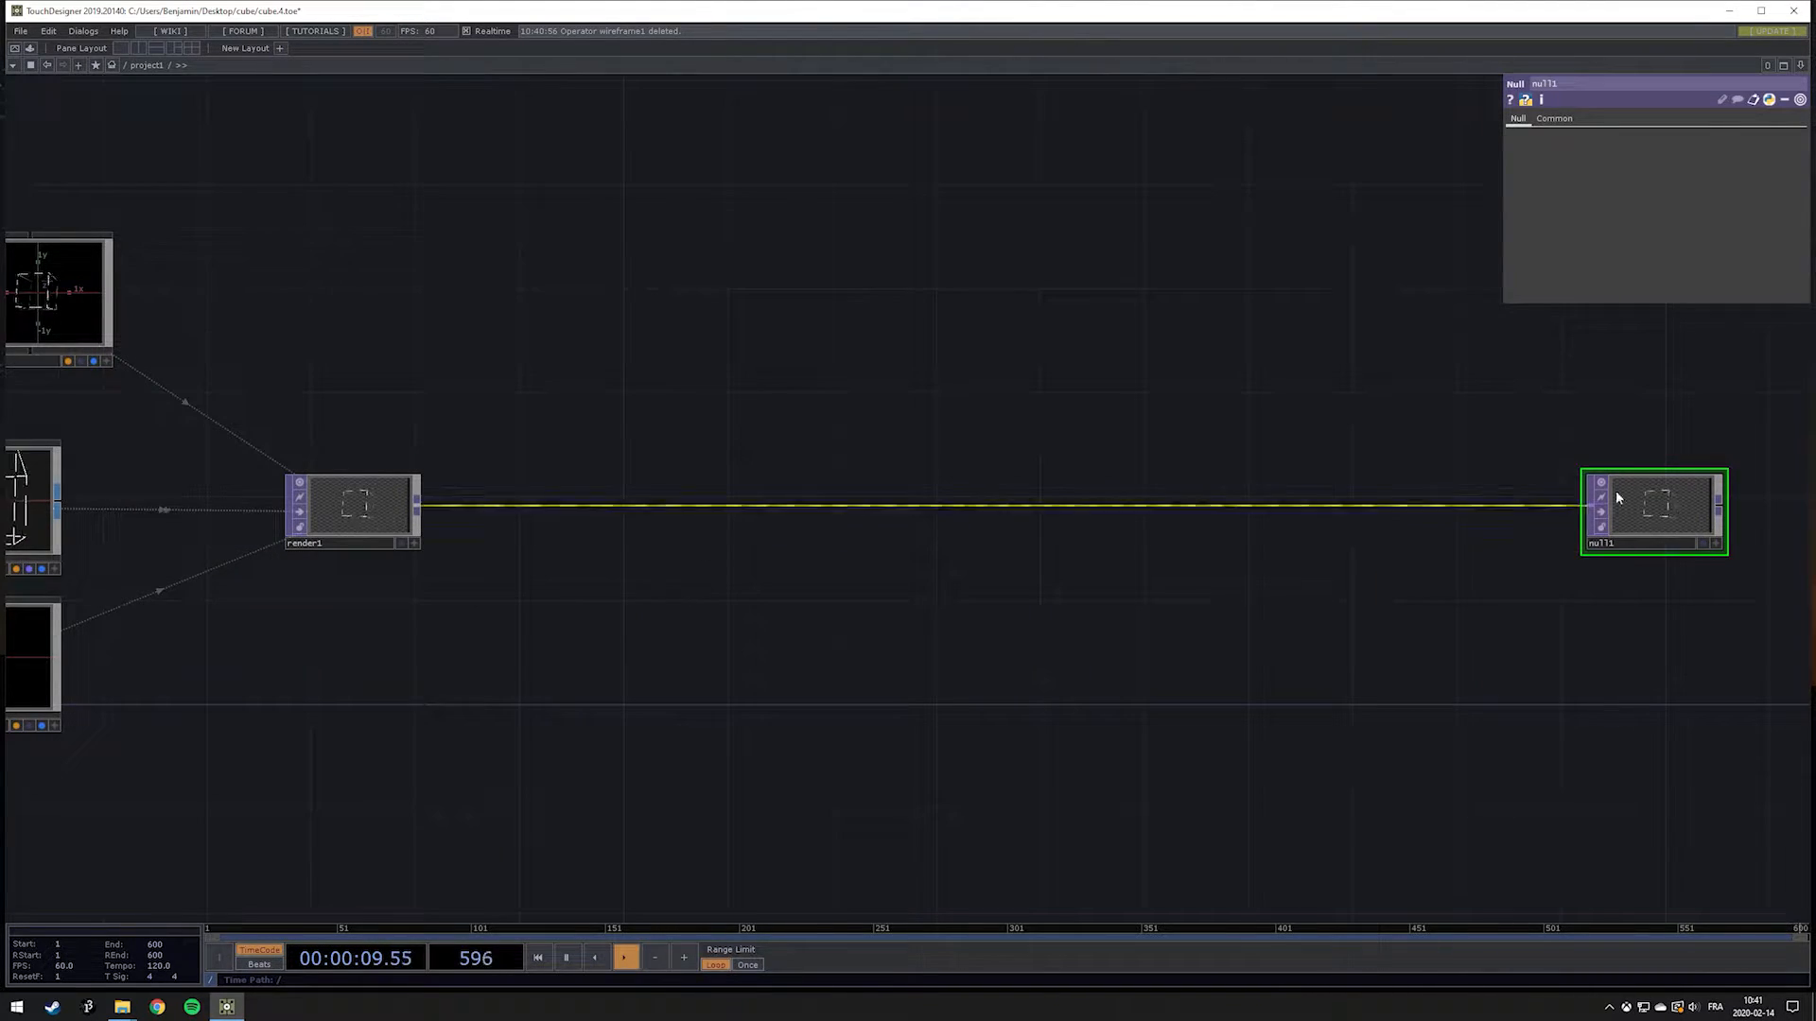
pyautogui.click(1703, 544)
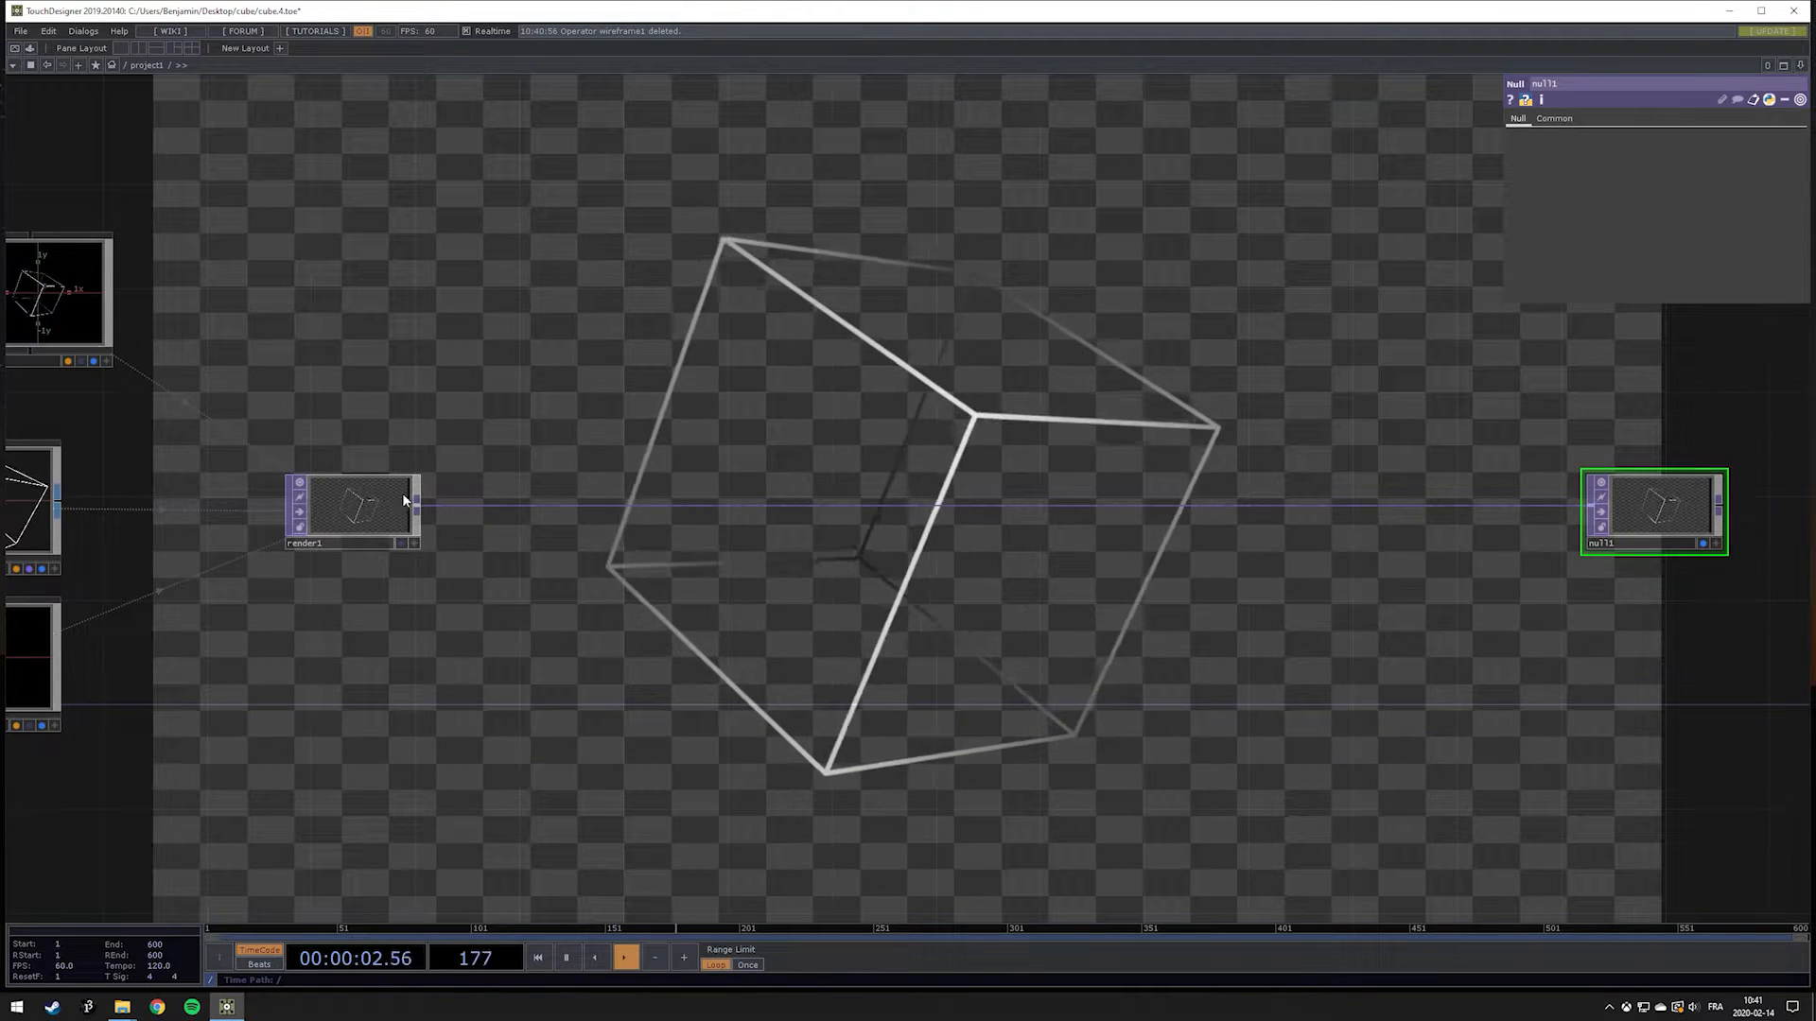
# Step: Insert an Over TOP into the connection between render1 and null1, next to null1
pyautogui.moveTo(1068, 407); pyautogui.dragTo(822, 455)
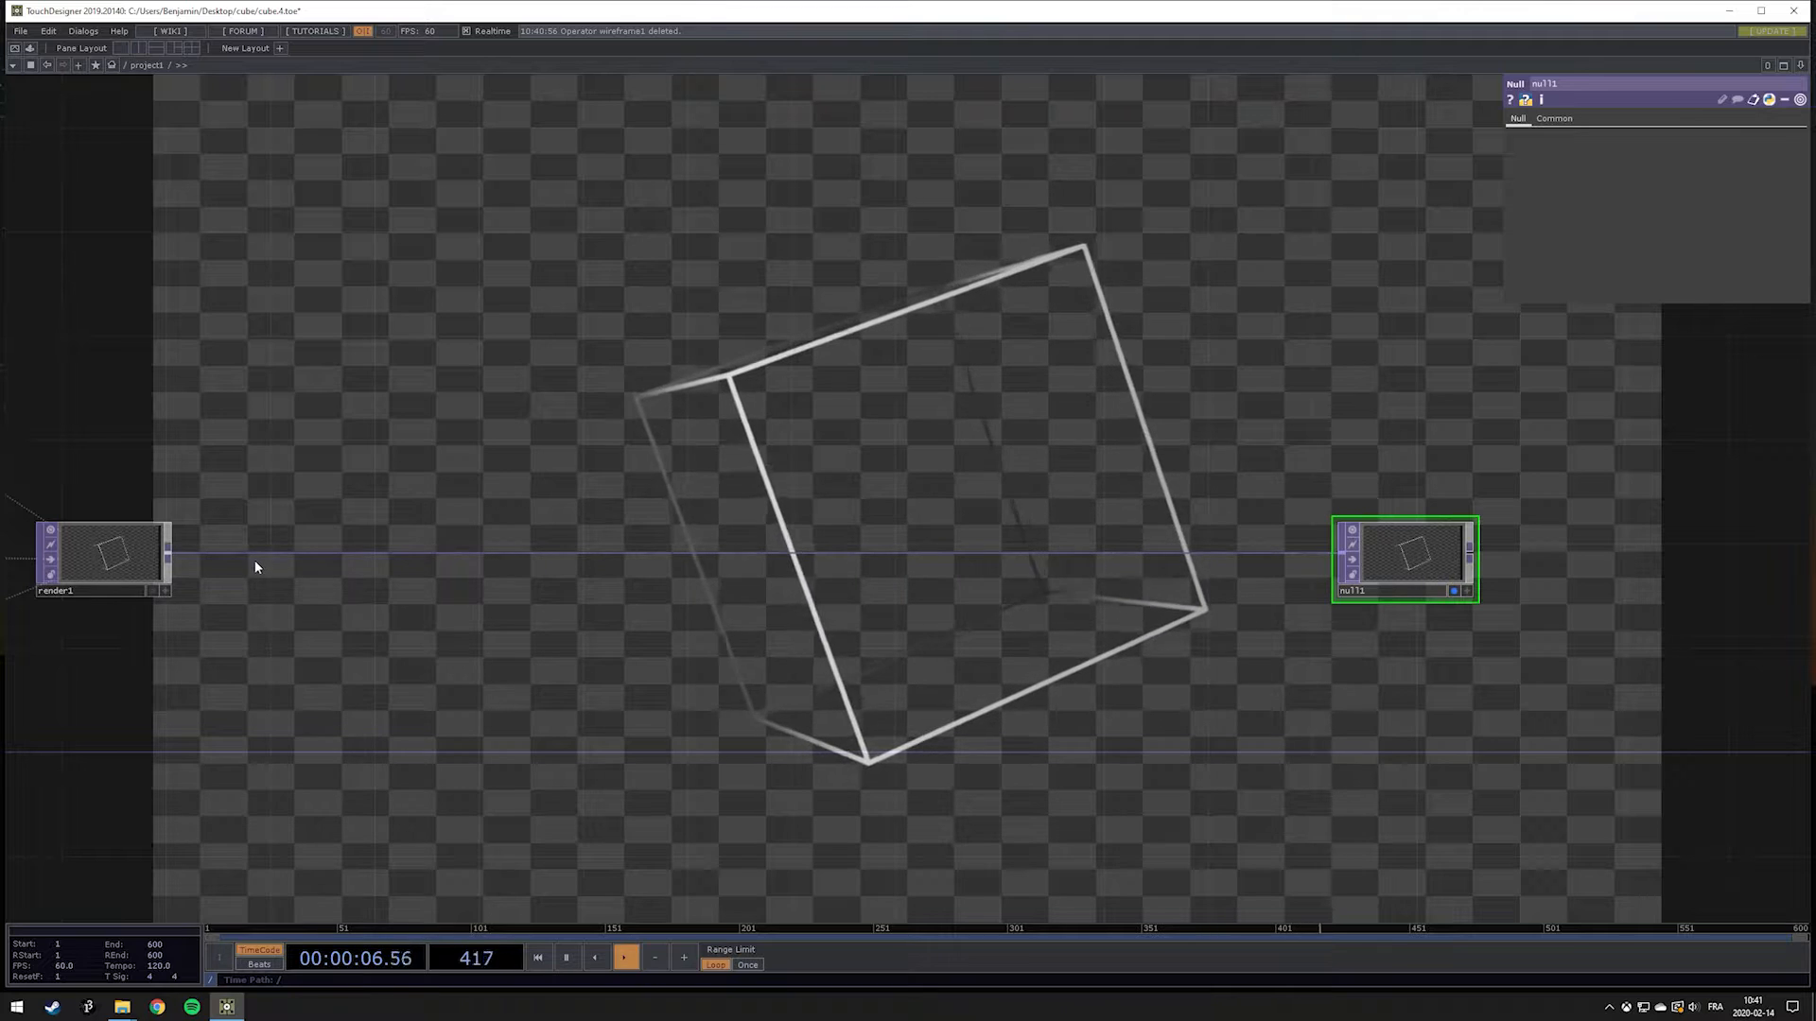
pyautogui.rightClick(166, 557)
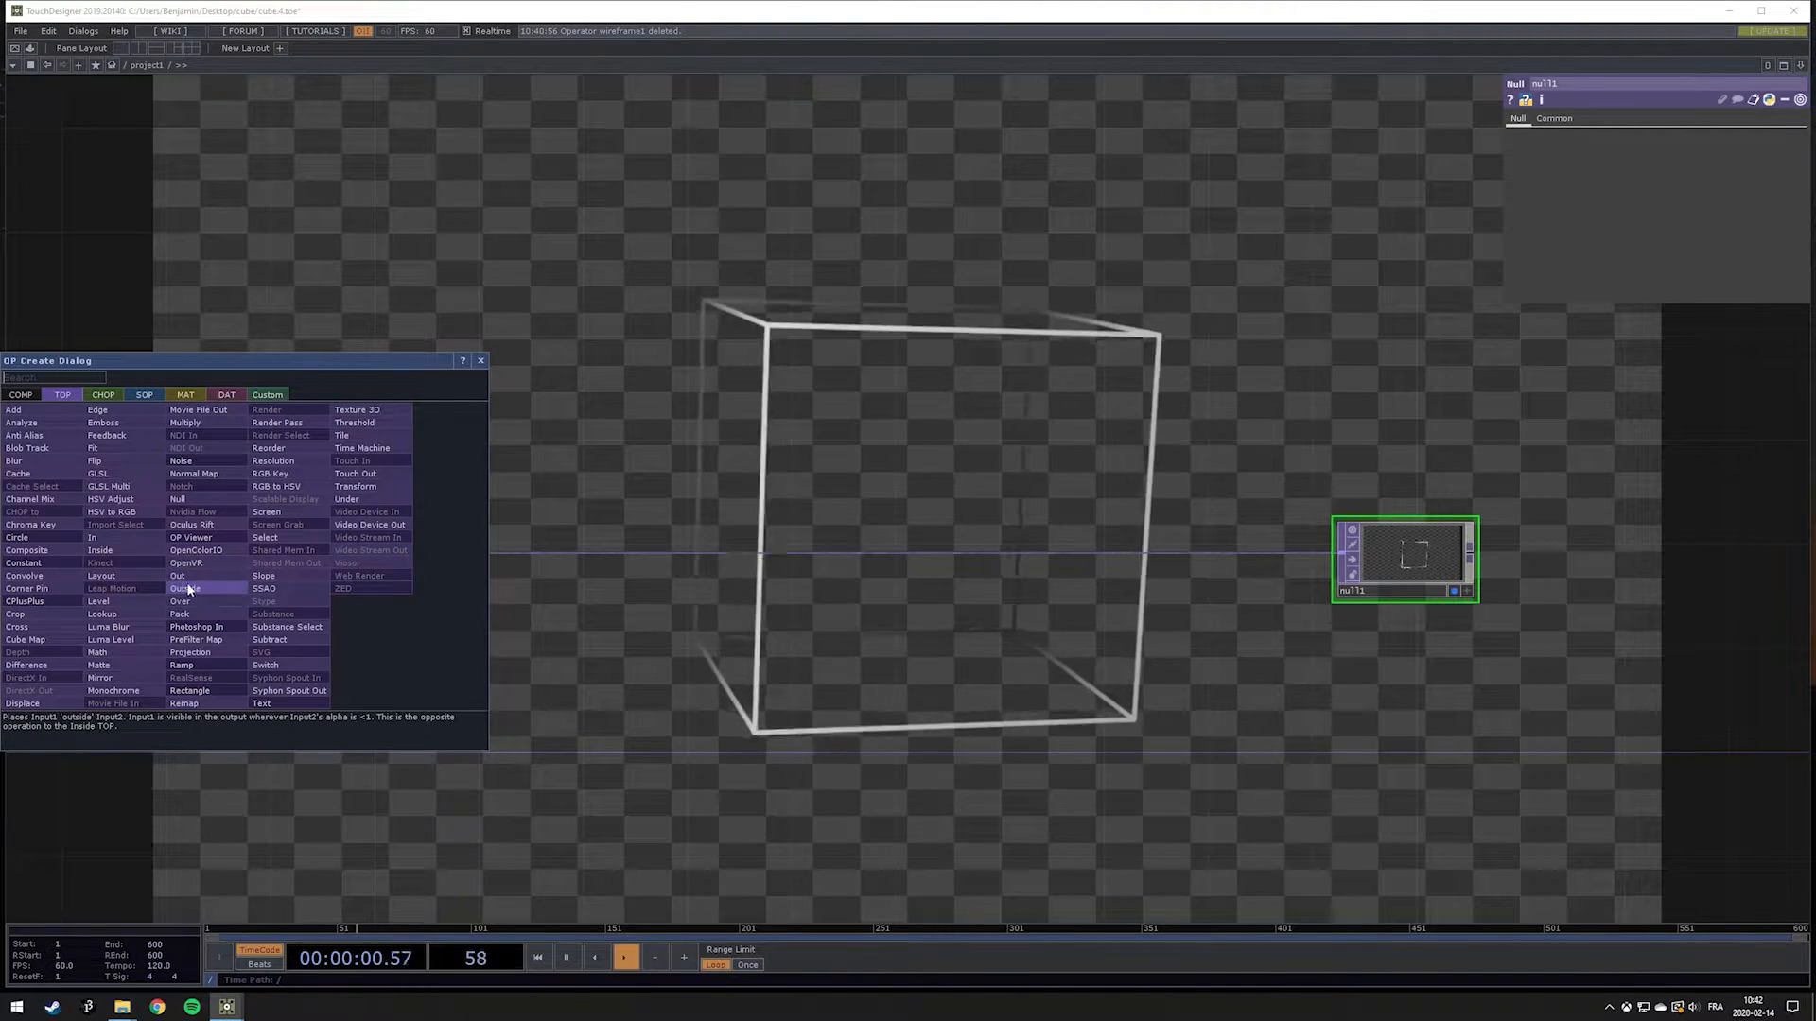
pyautogui.click(200, 598)
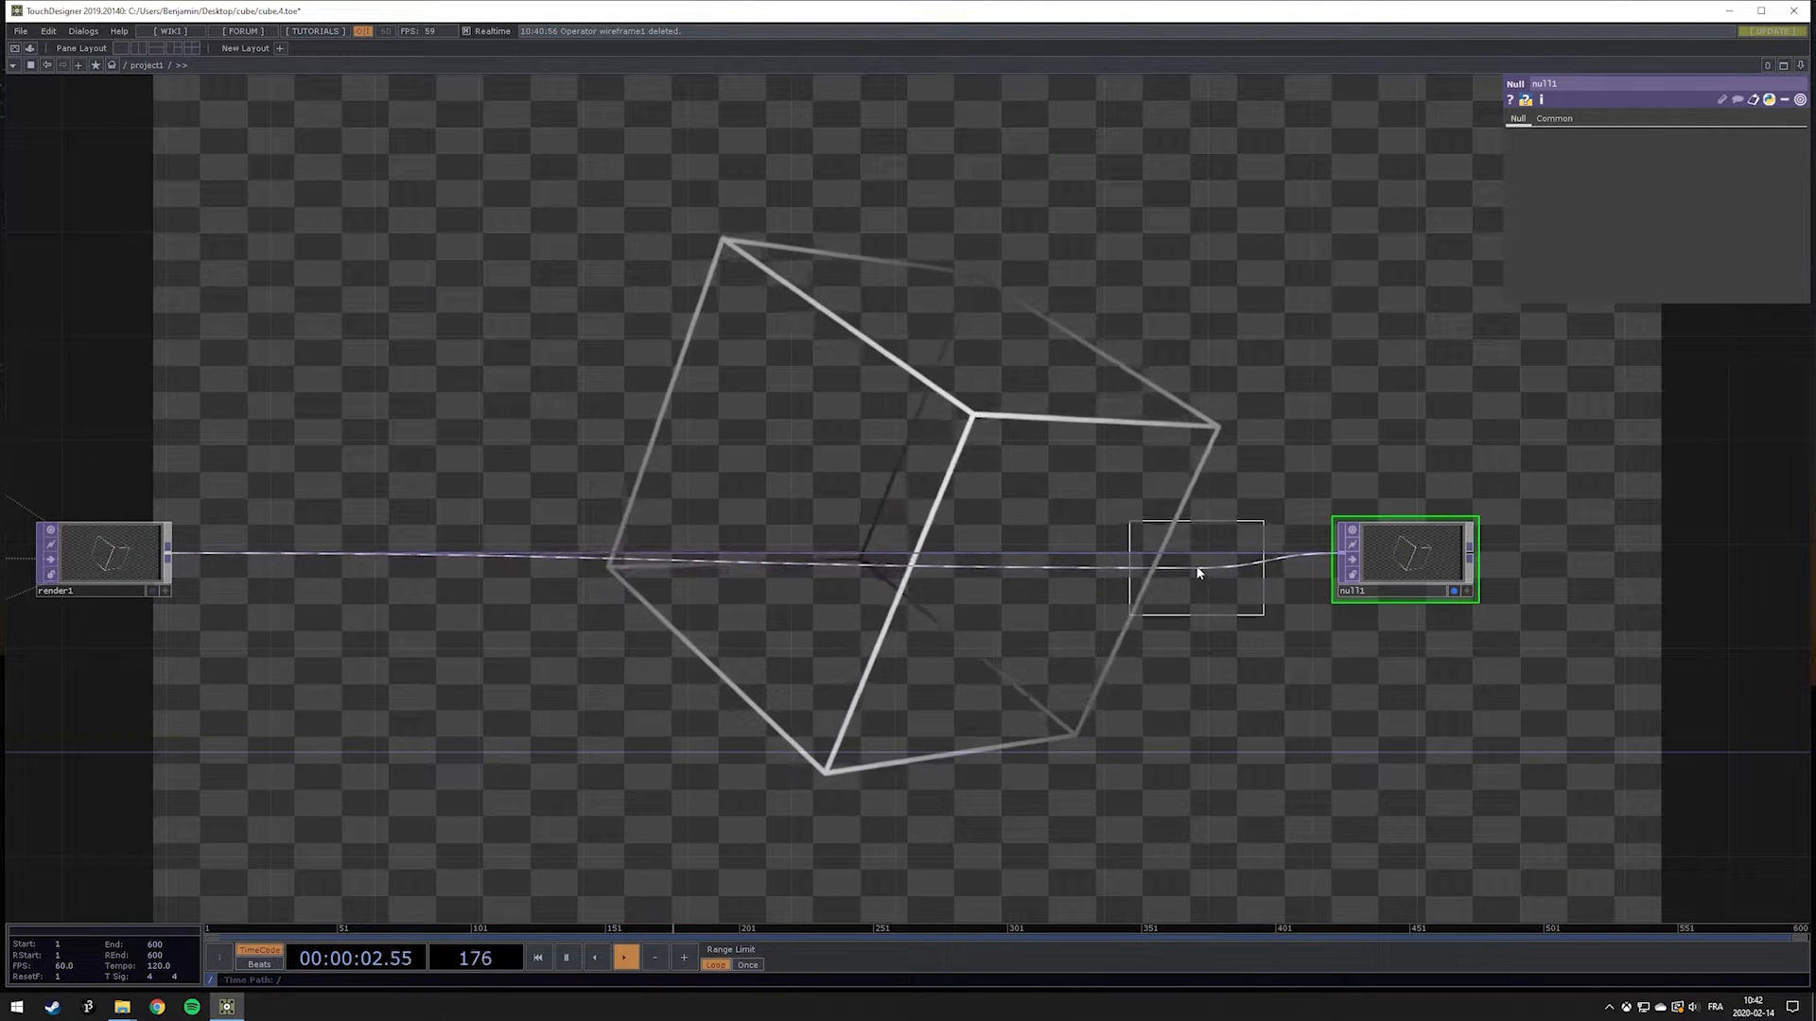
pyautogui.click(1196, 558)
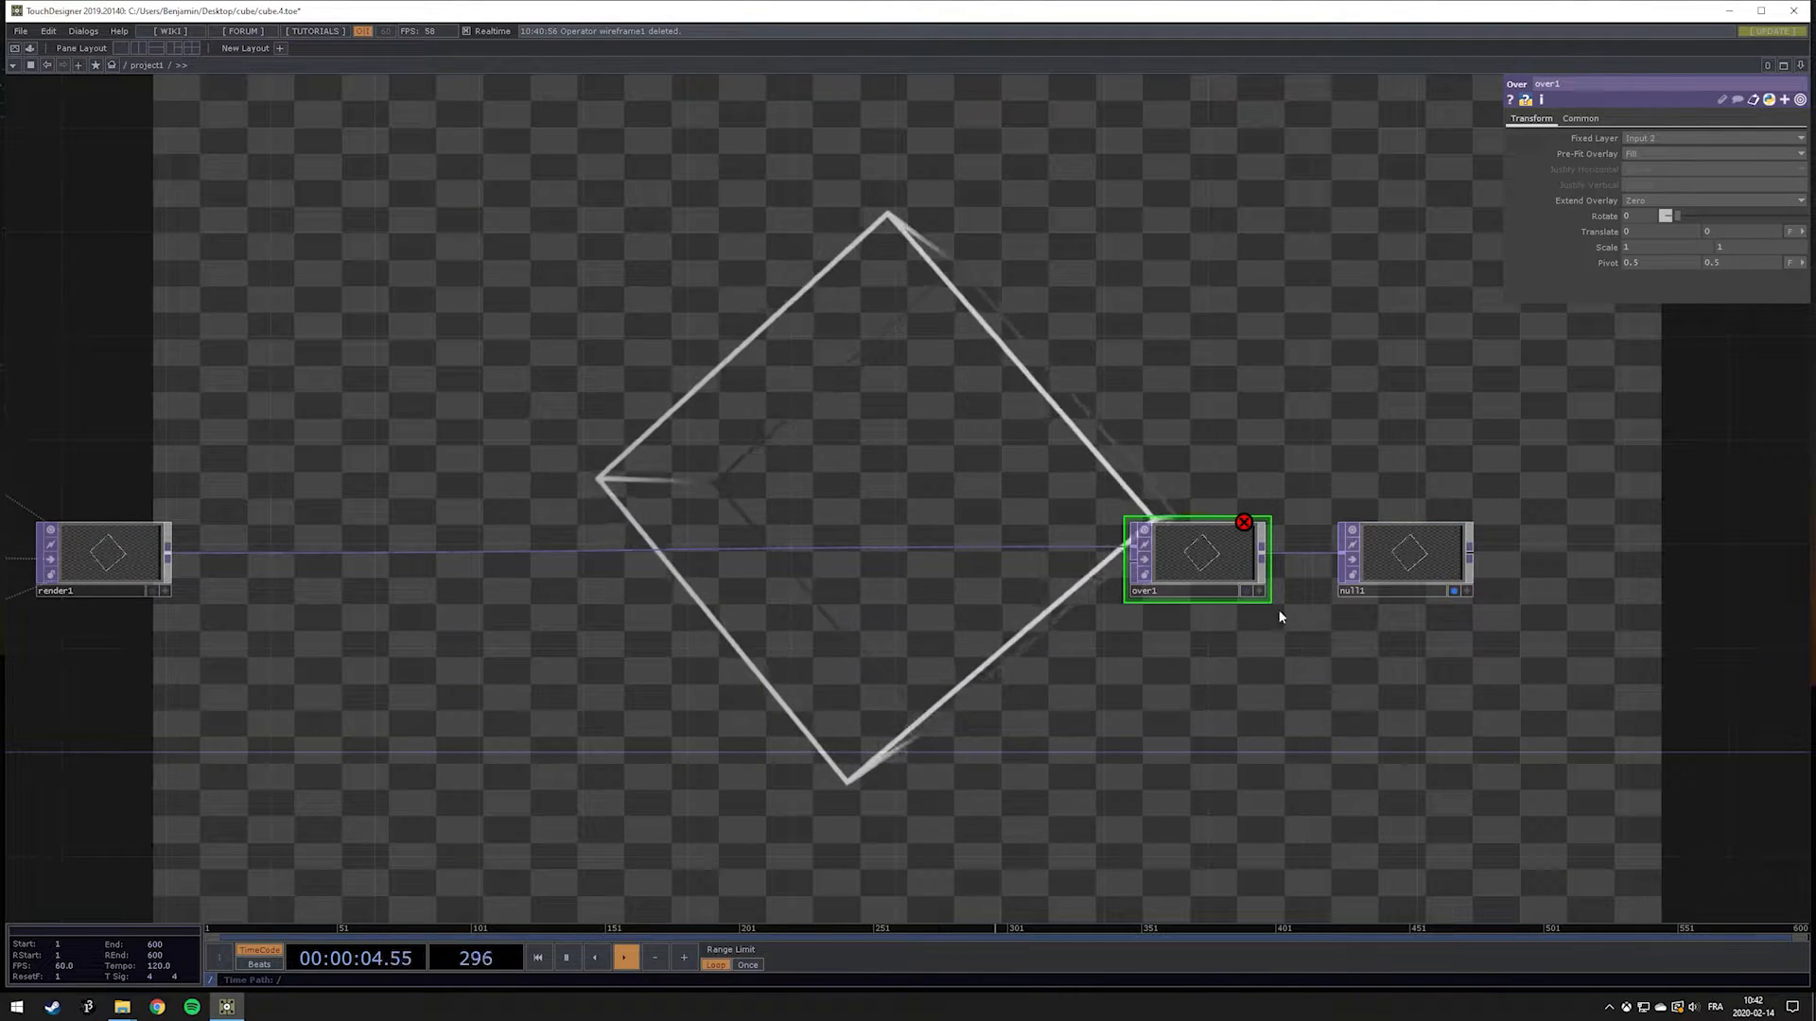
# Step: Add a Constant TOP before over1, below its incoming connection, and set the Constant's color to black
pyautogui.moveTo(1284, 488); pyautogui.dragTo(1150, 423)
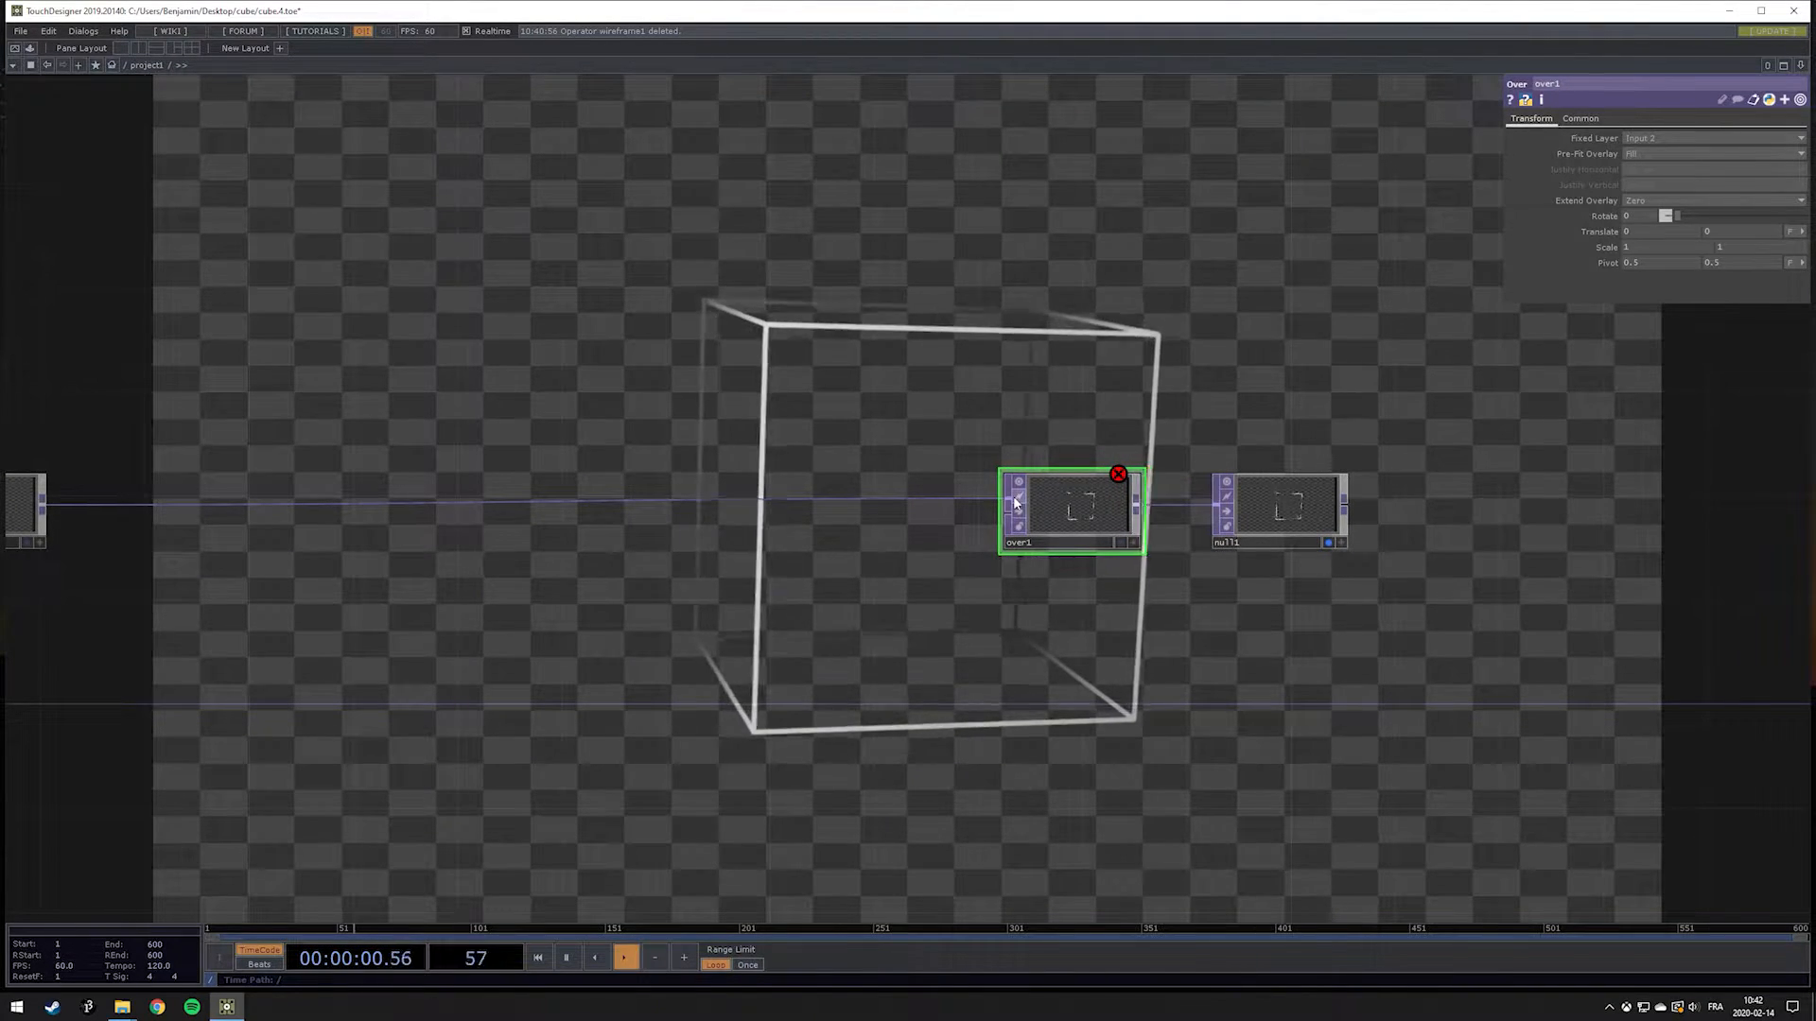
pyautogui.scroll(2, 1014, 501)
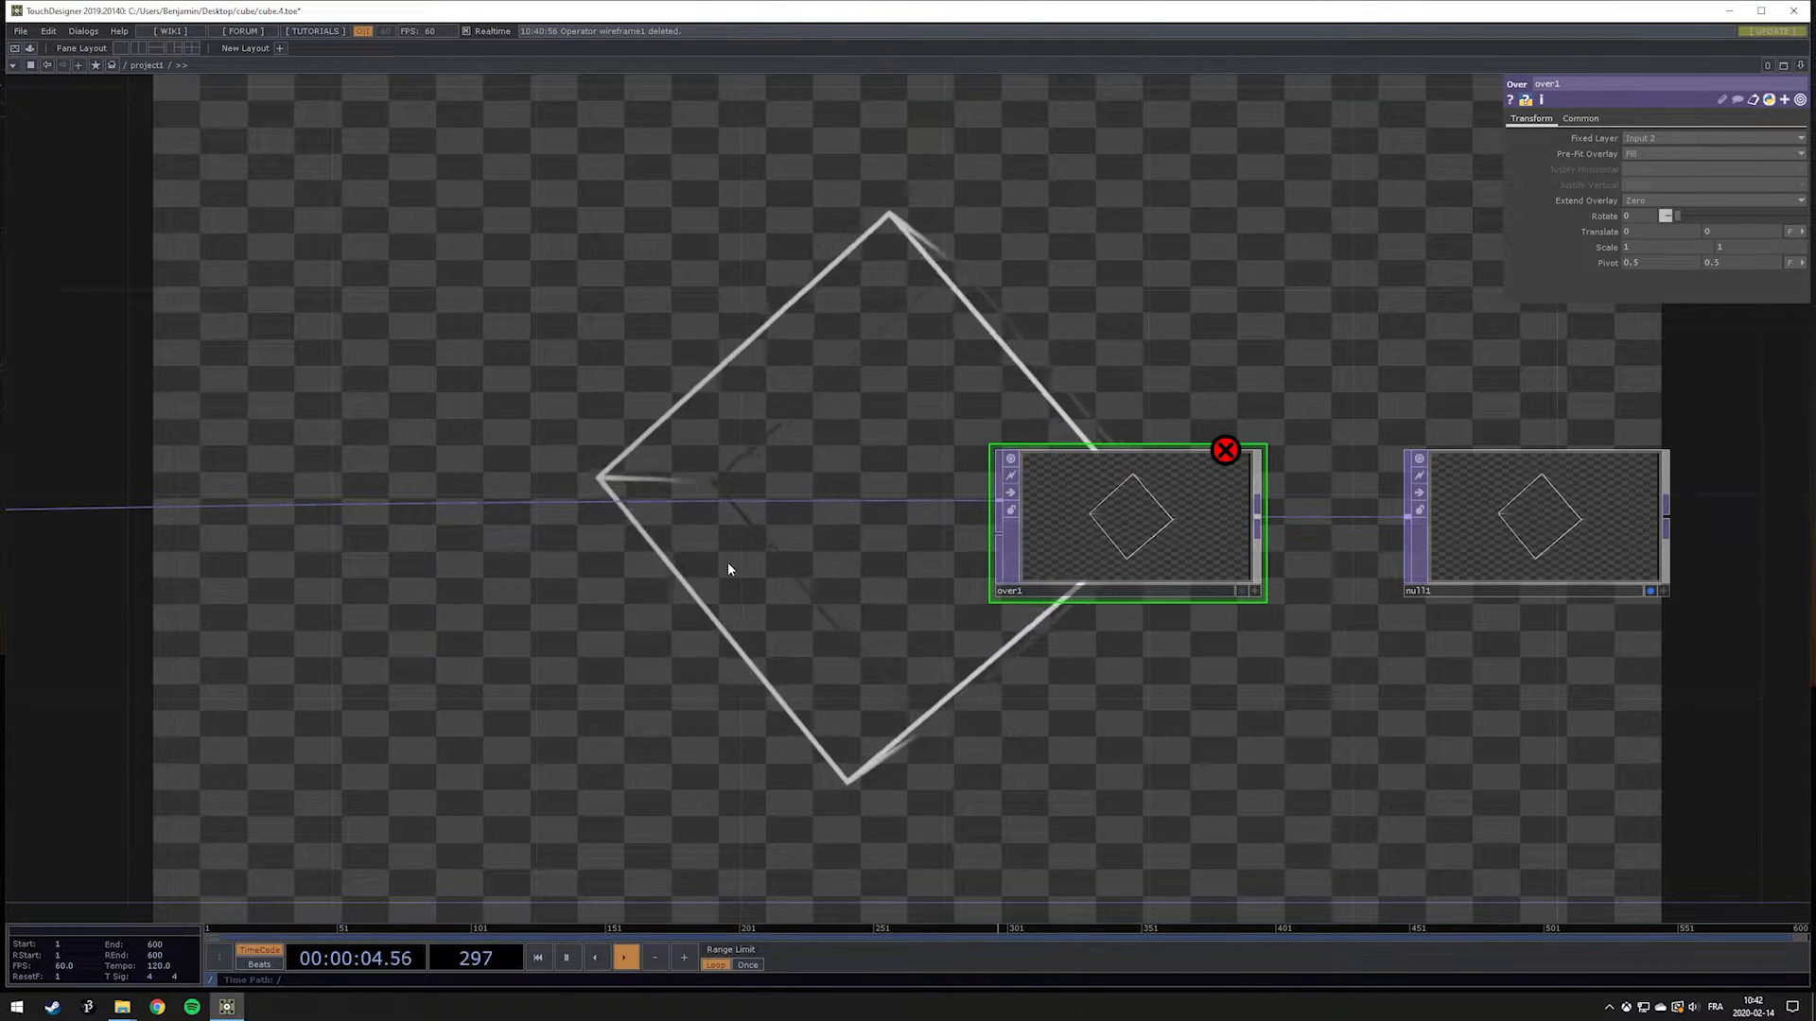
pyautogui.press('Tab')
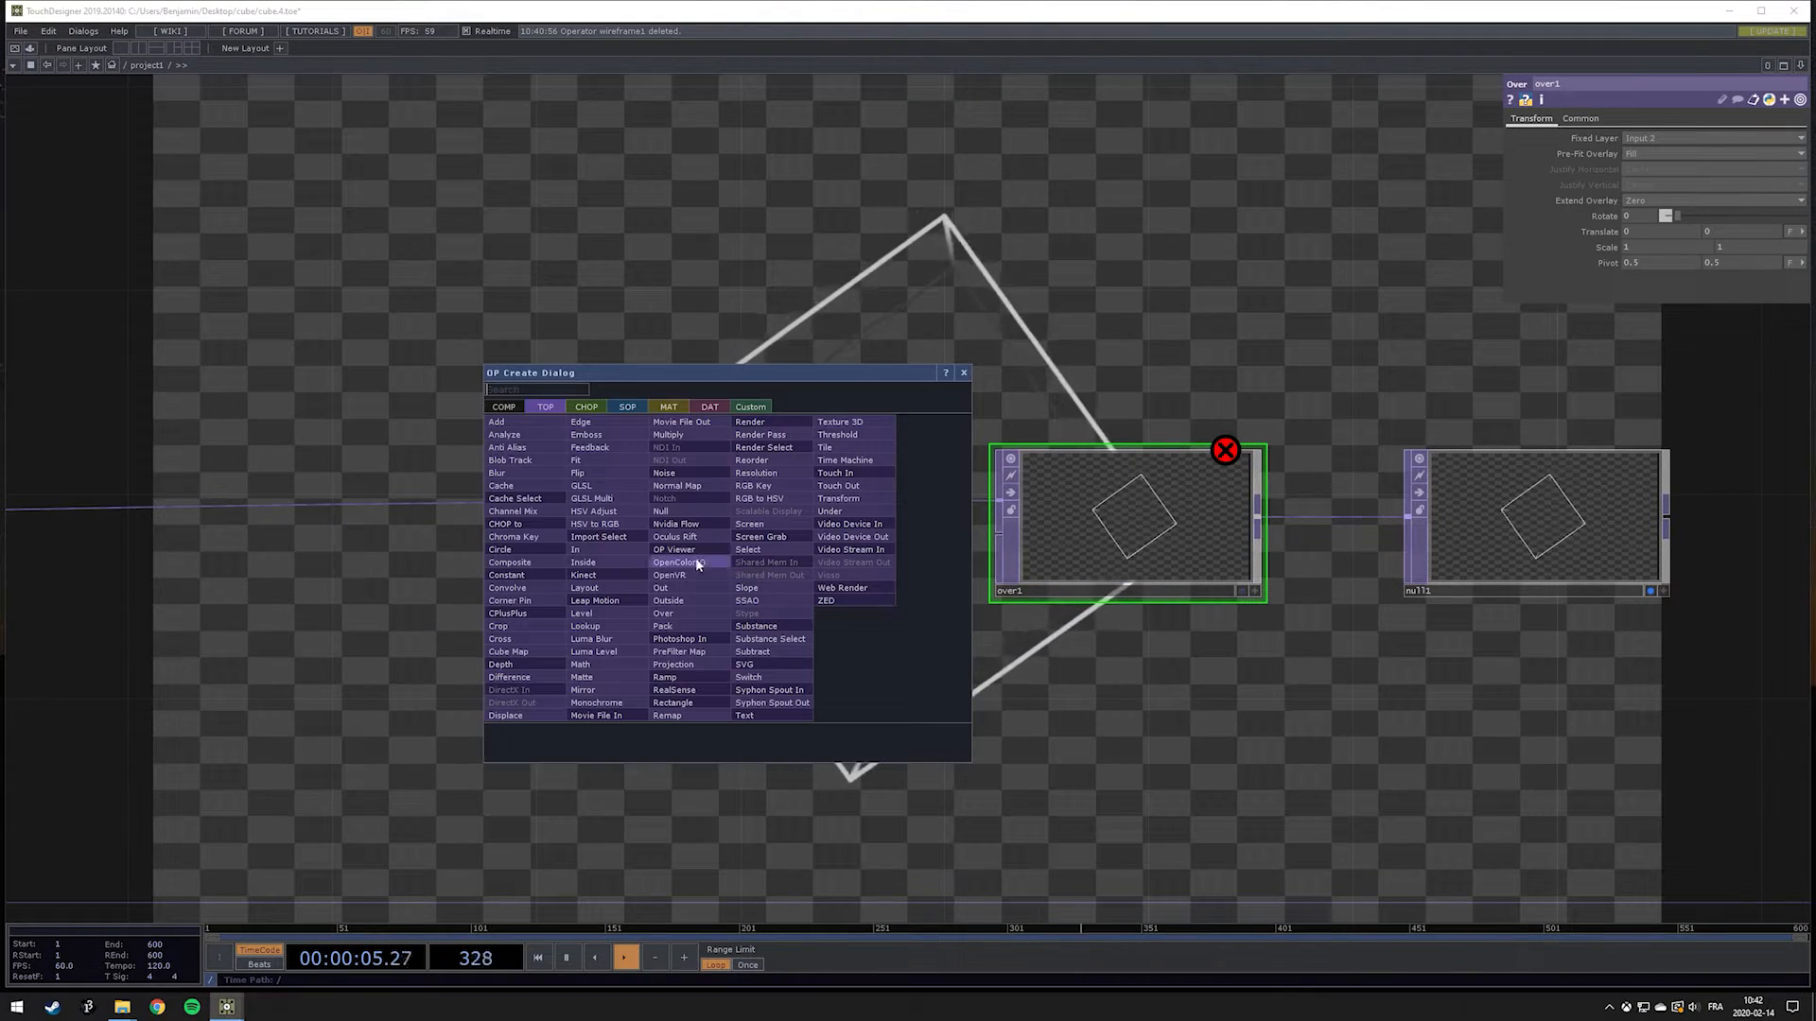
pyautogui.click(530, 574)
pyautogui.click(762, 719)
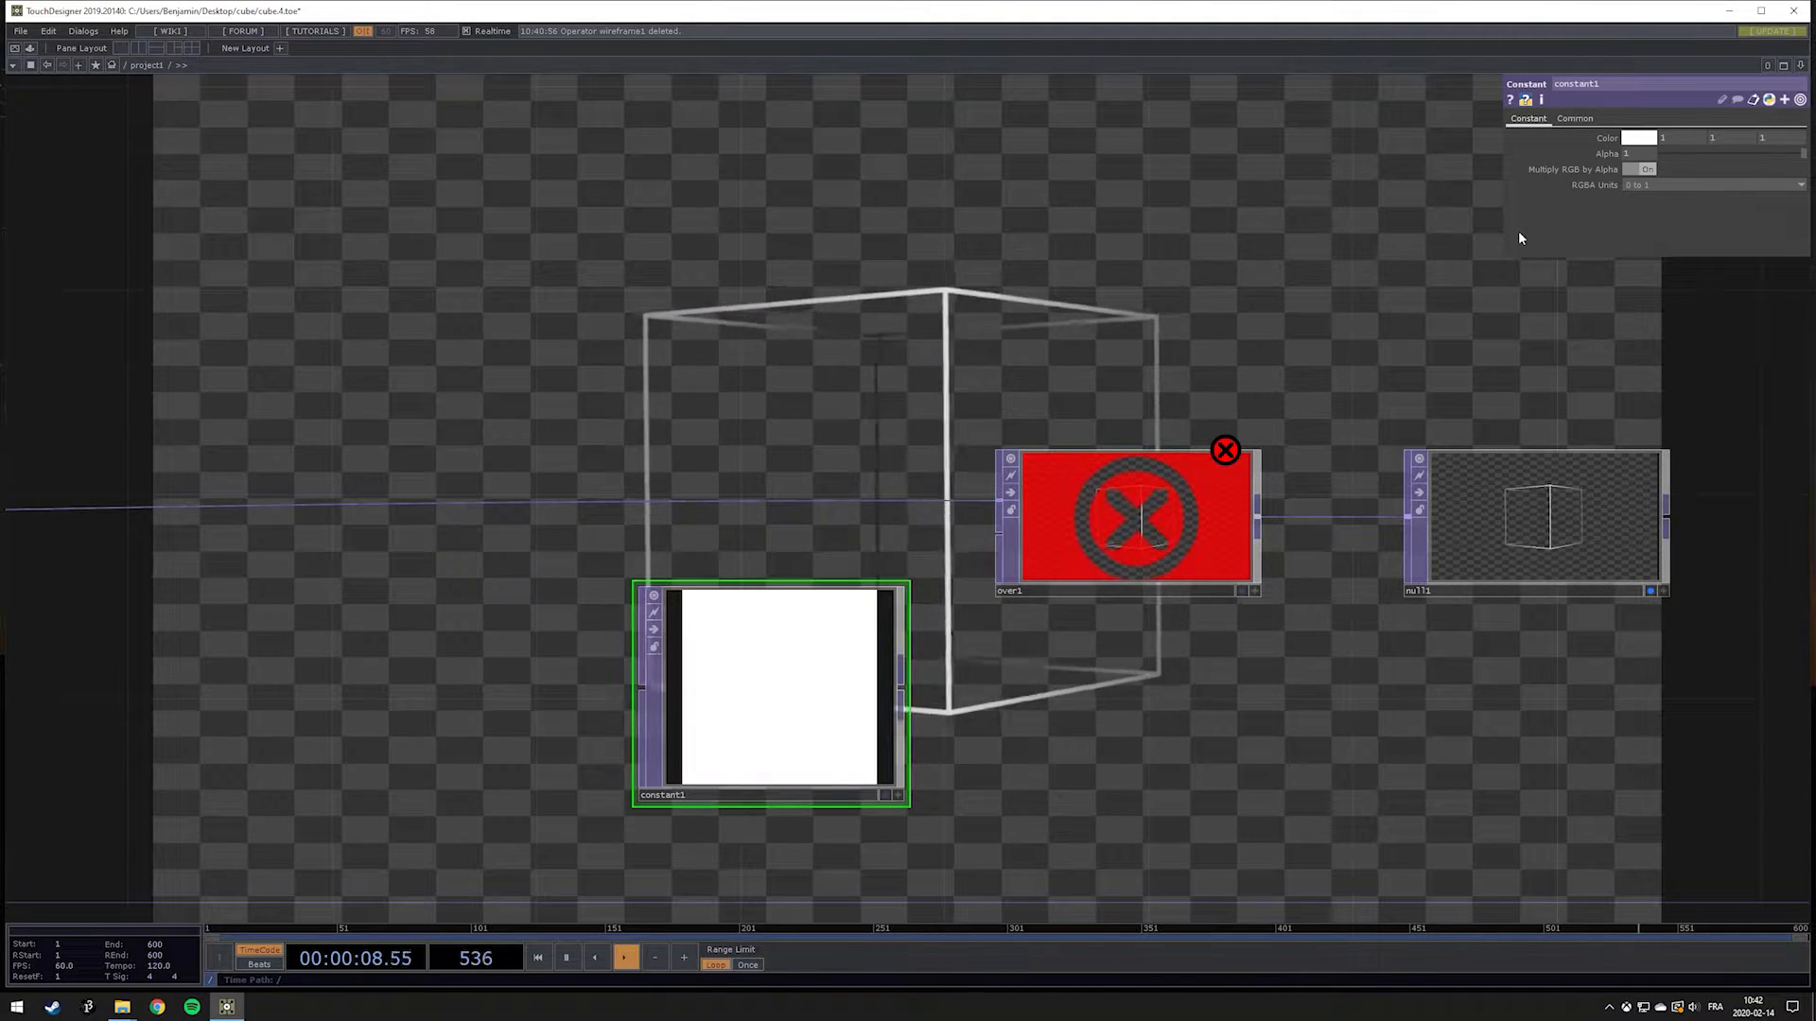
pyautogui.click(1640, 139)
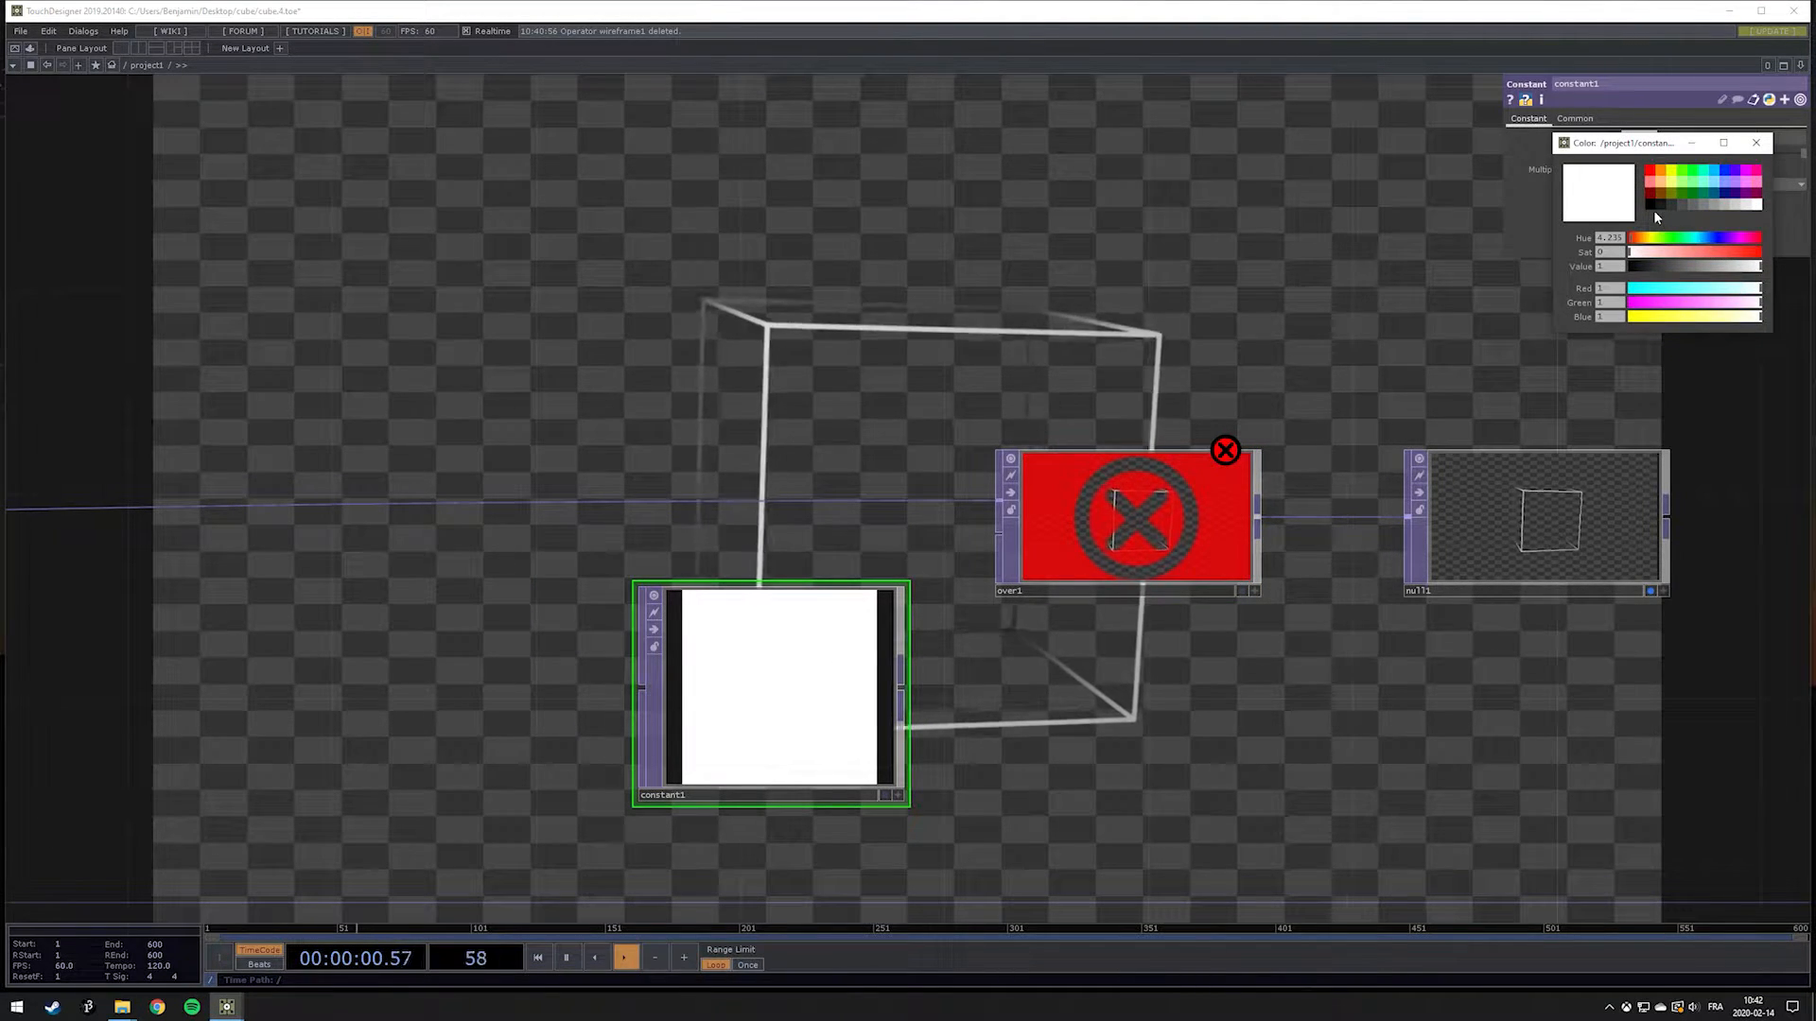
pyautogui.click(1647, 203)
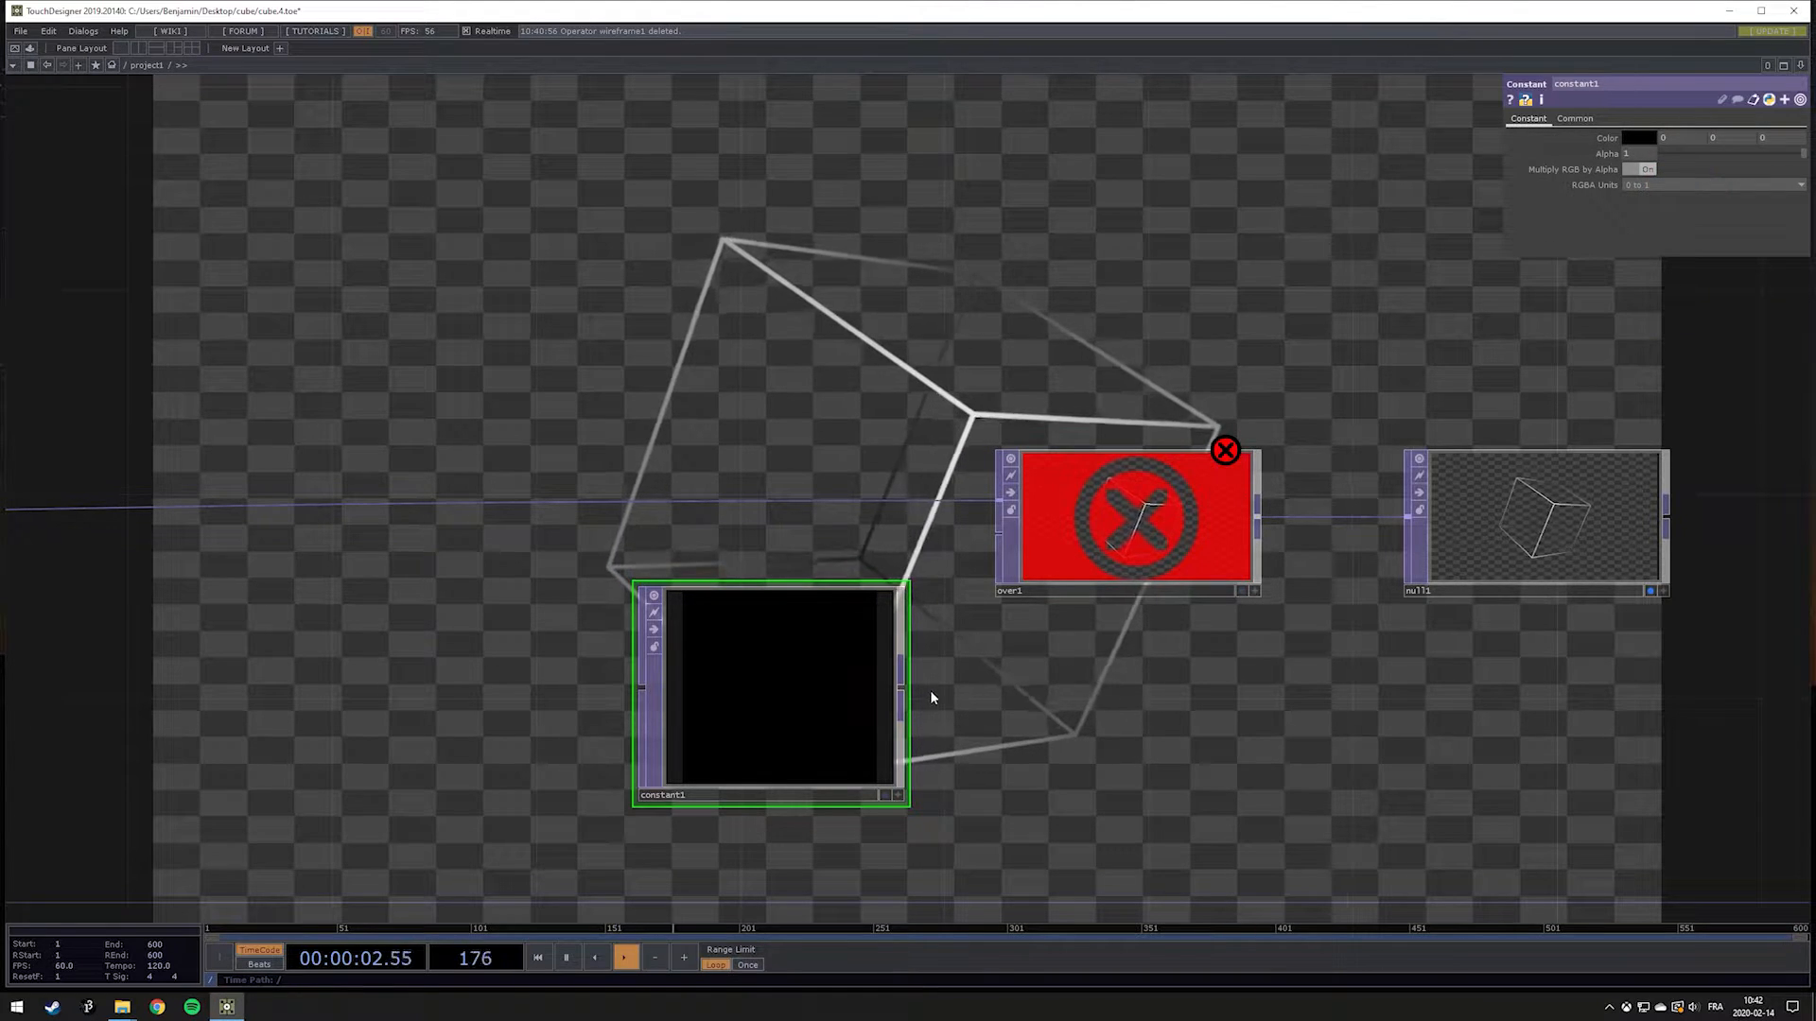
# Step: Connect constant1's output to the second input of over1 so the cube is composited over black
pyautogui.moveTo(981, 564); pyautogui.dragTo(991, 549)
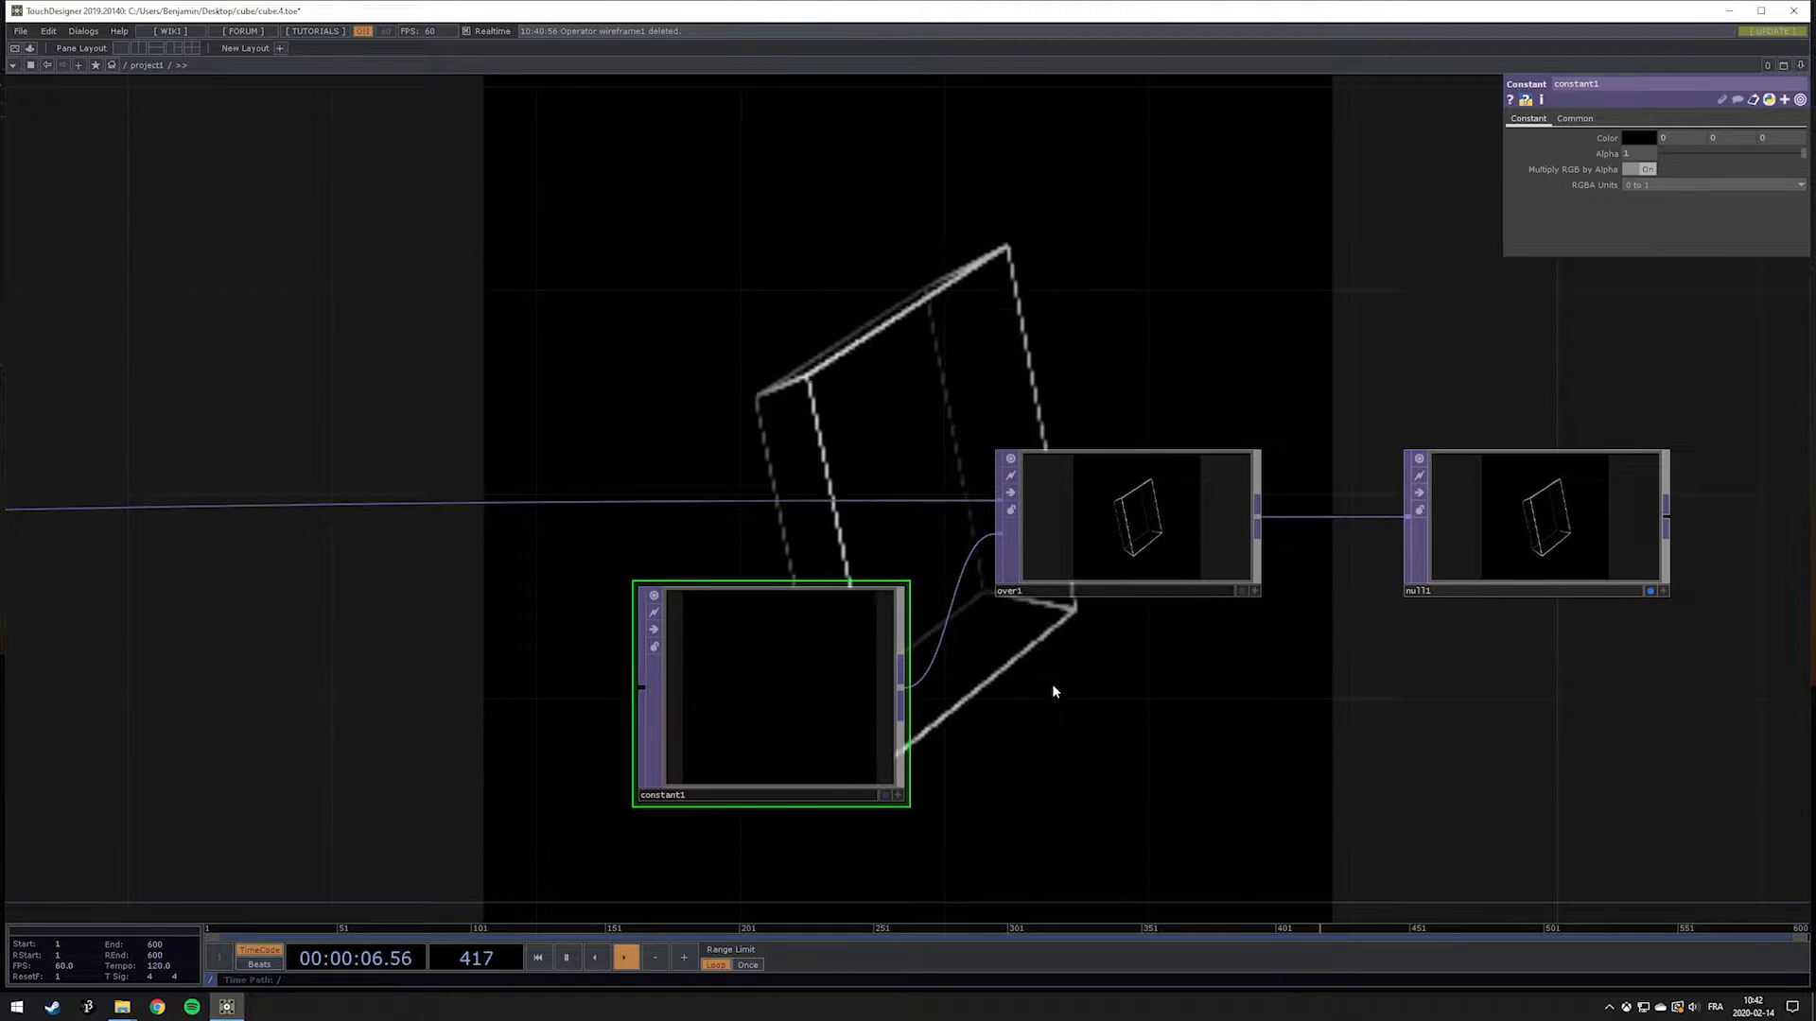
pyautogui.scroll(-5, 1048, 676)
pyautogui.scroll(4, 1046, 672)
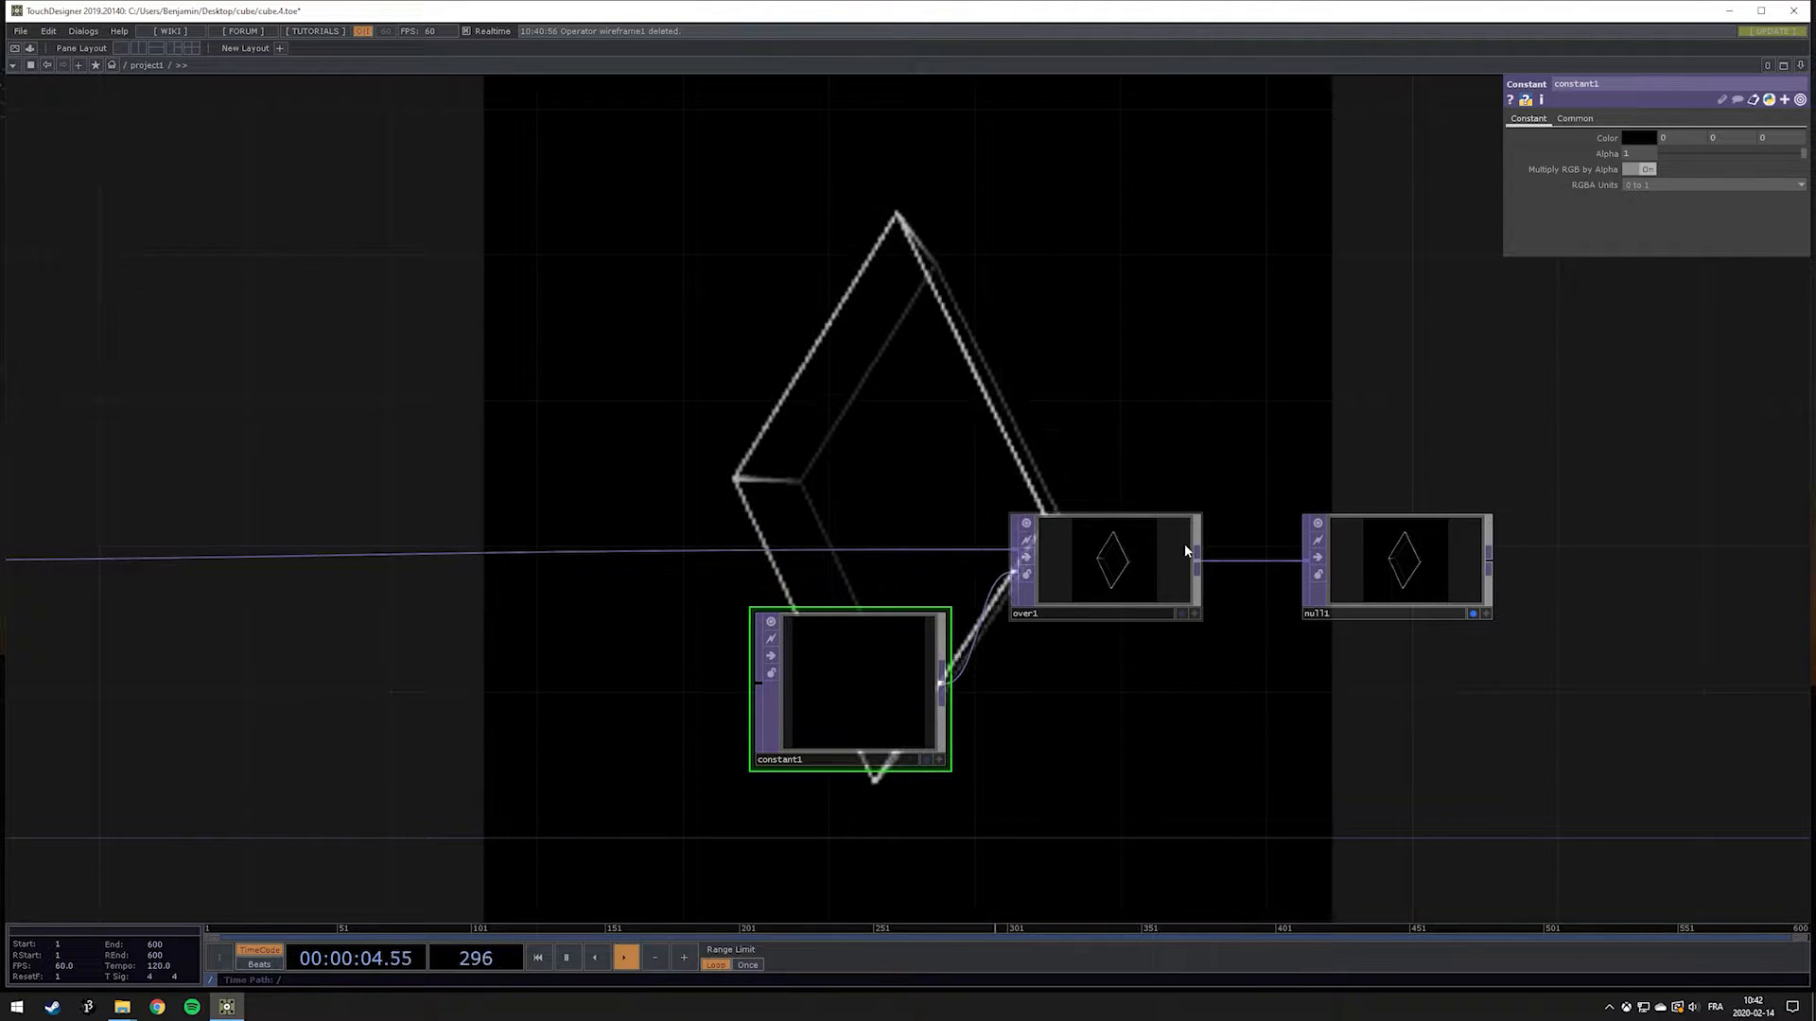
# Step: Examine the node info of null1 and the resolution settings of over1, null1 and render1
pyautogui.middleClick(1411, 539)
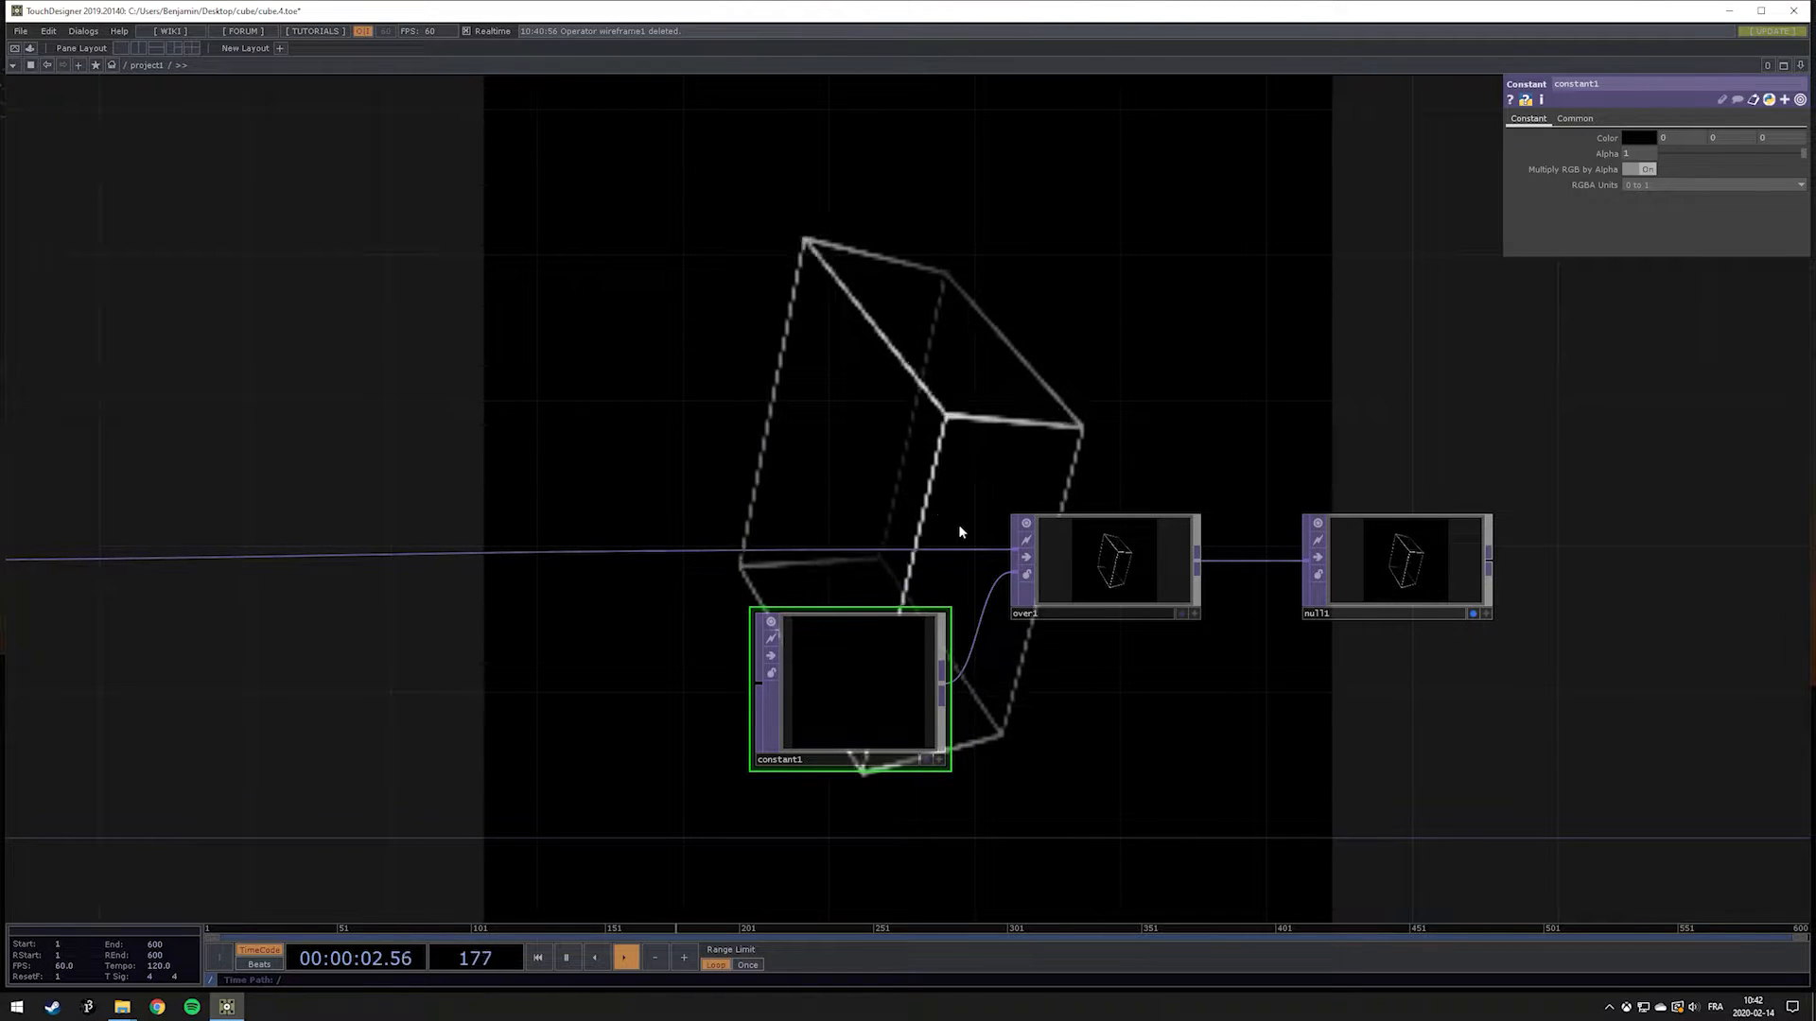
pyautogui.click(1108, 554)
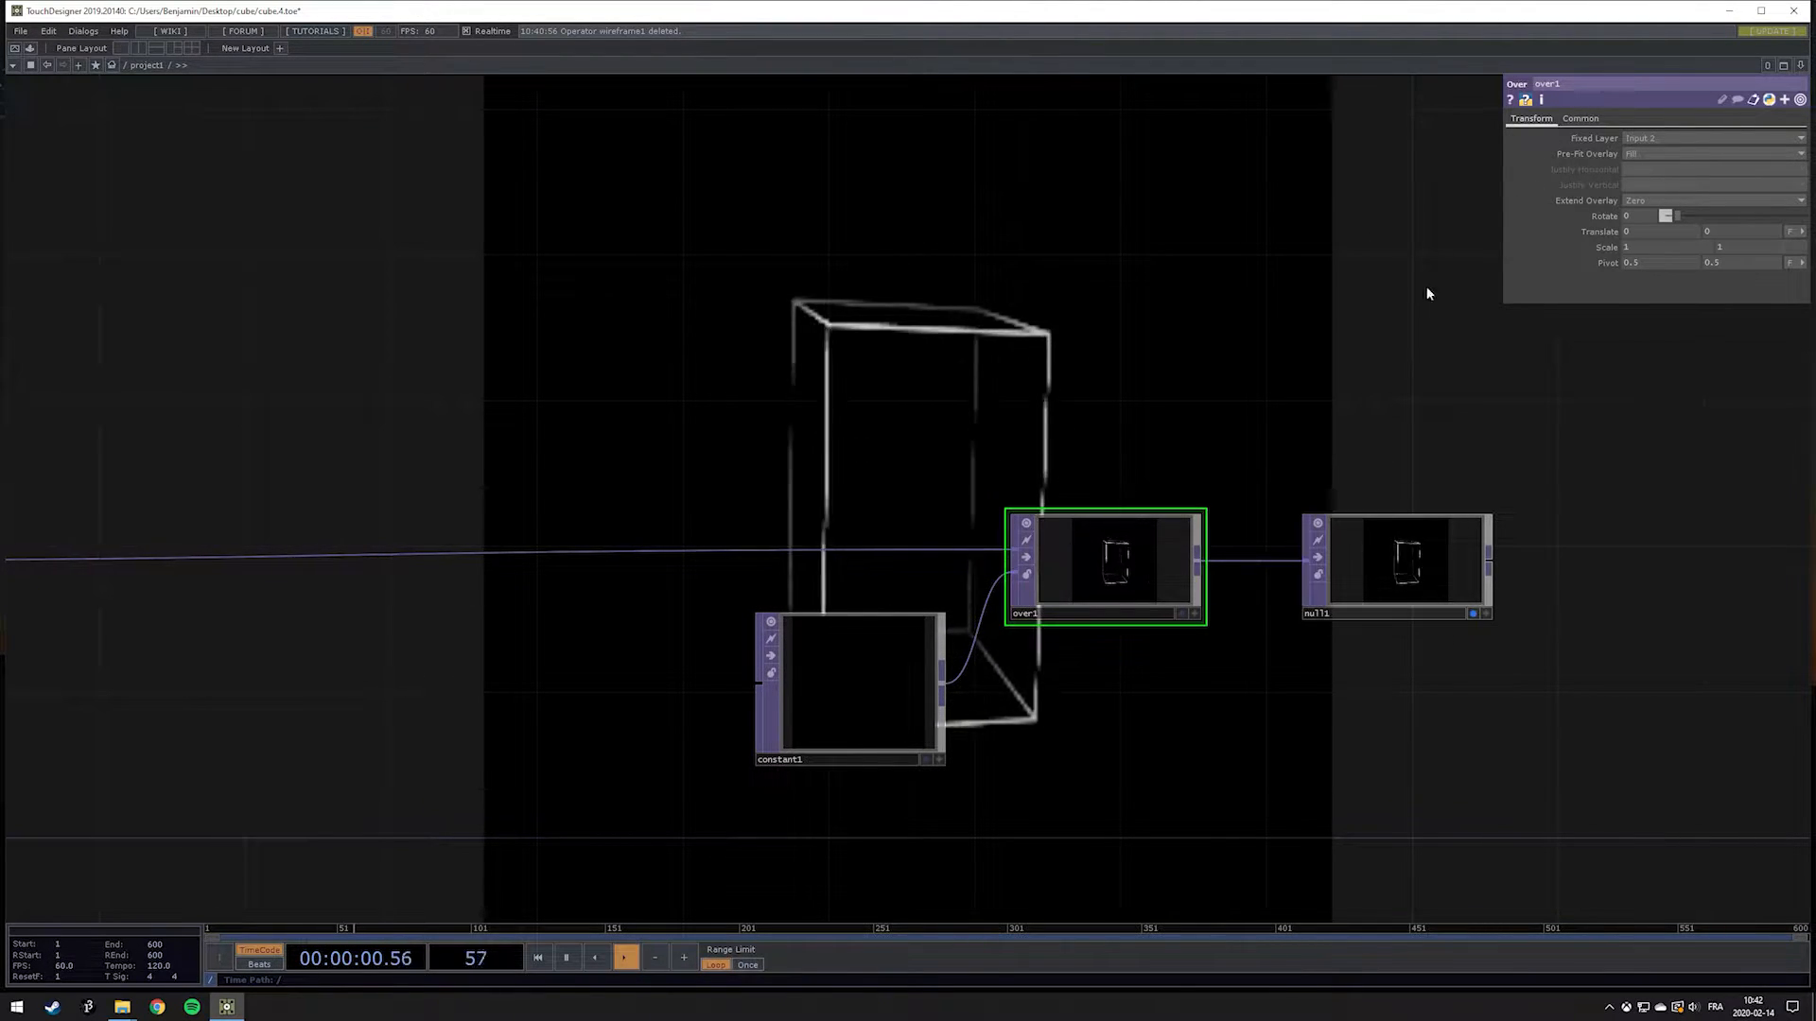
pyautogui.click(1581, 120)
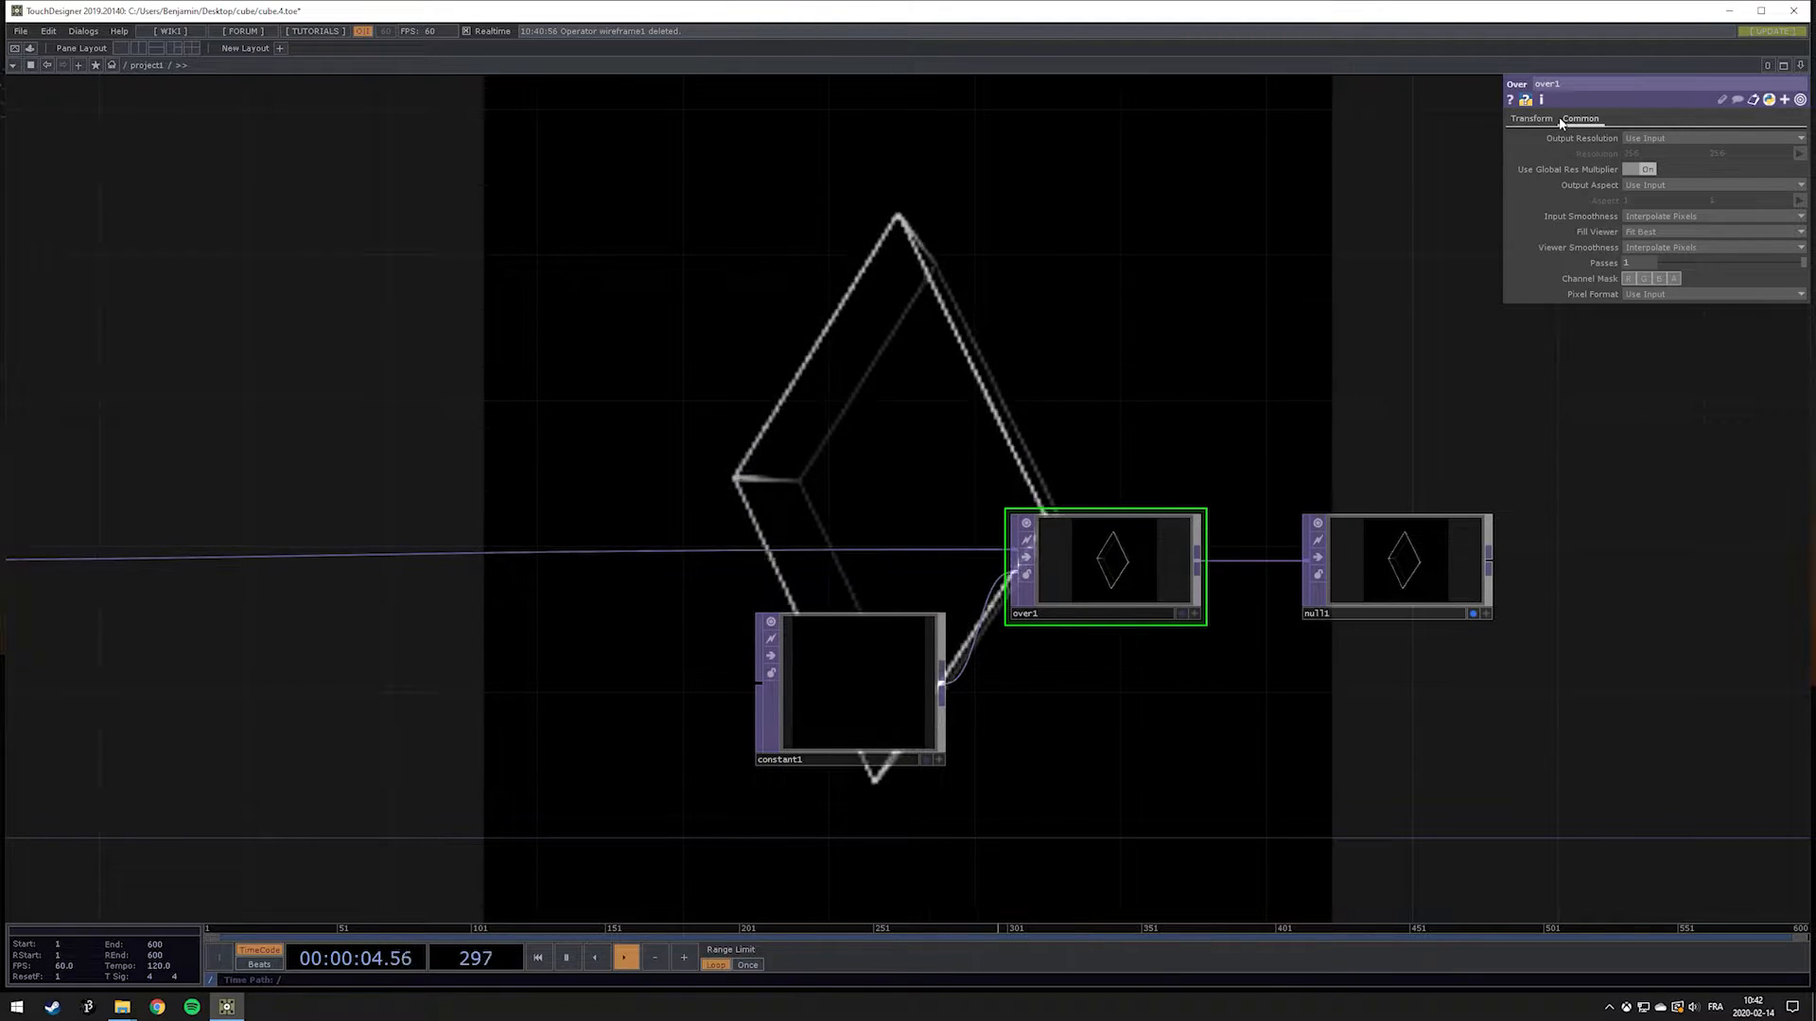
pyautogui.click(1402, 559)
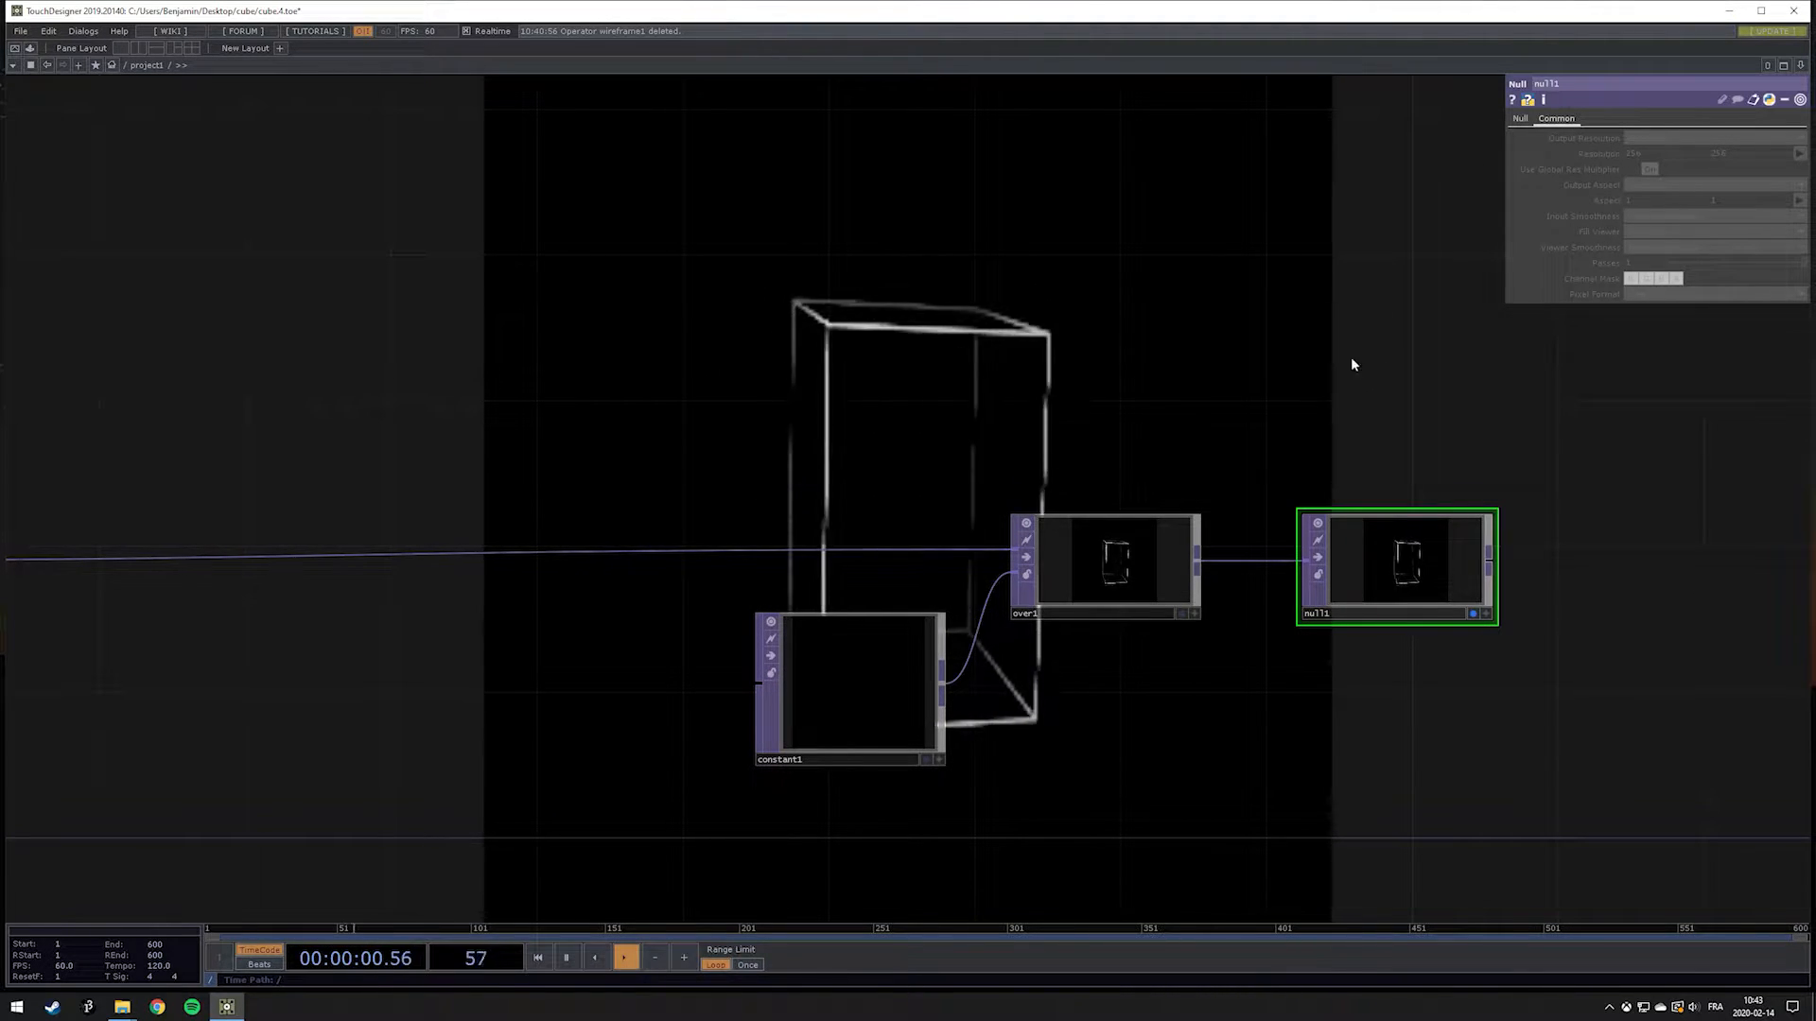
pyautogui.click(1181, 563)
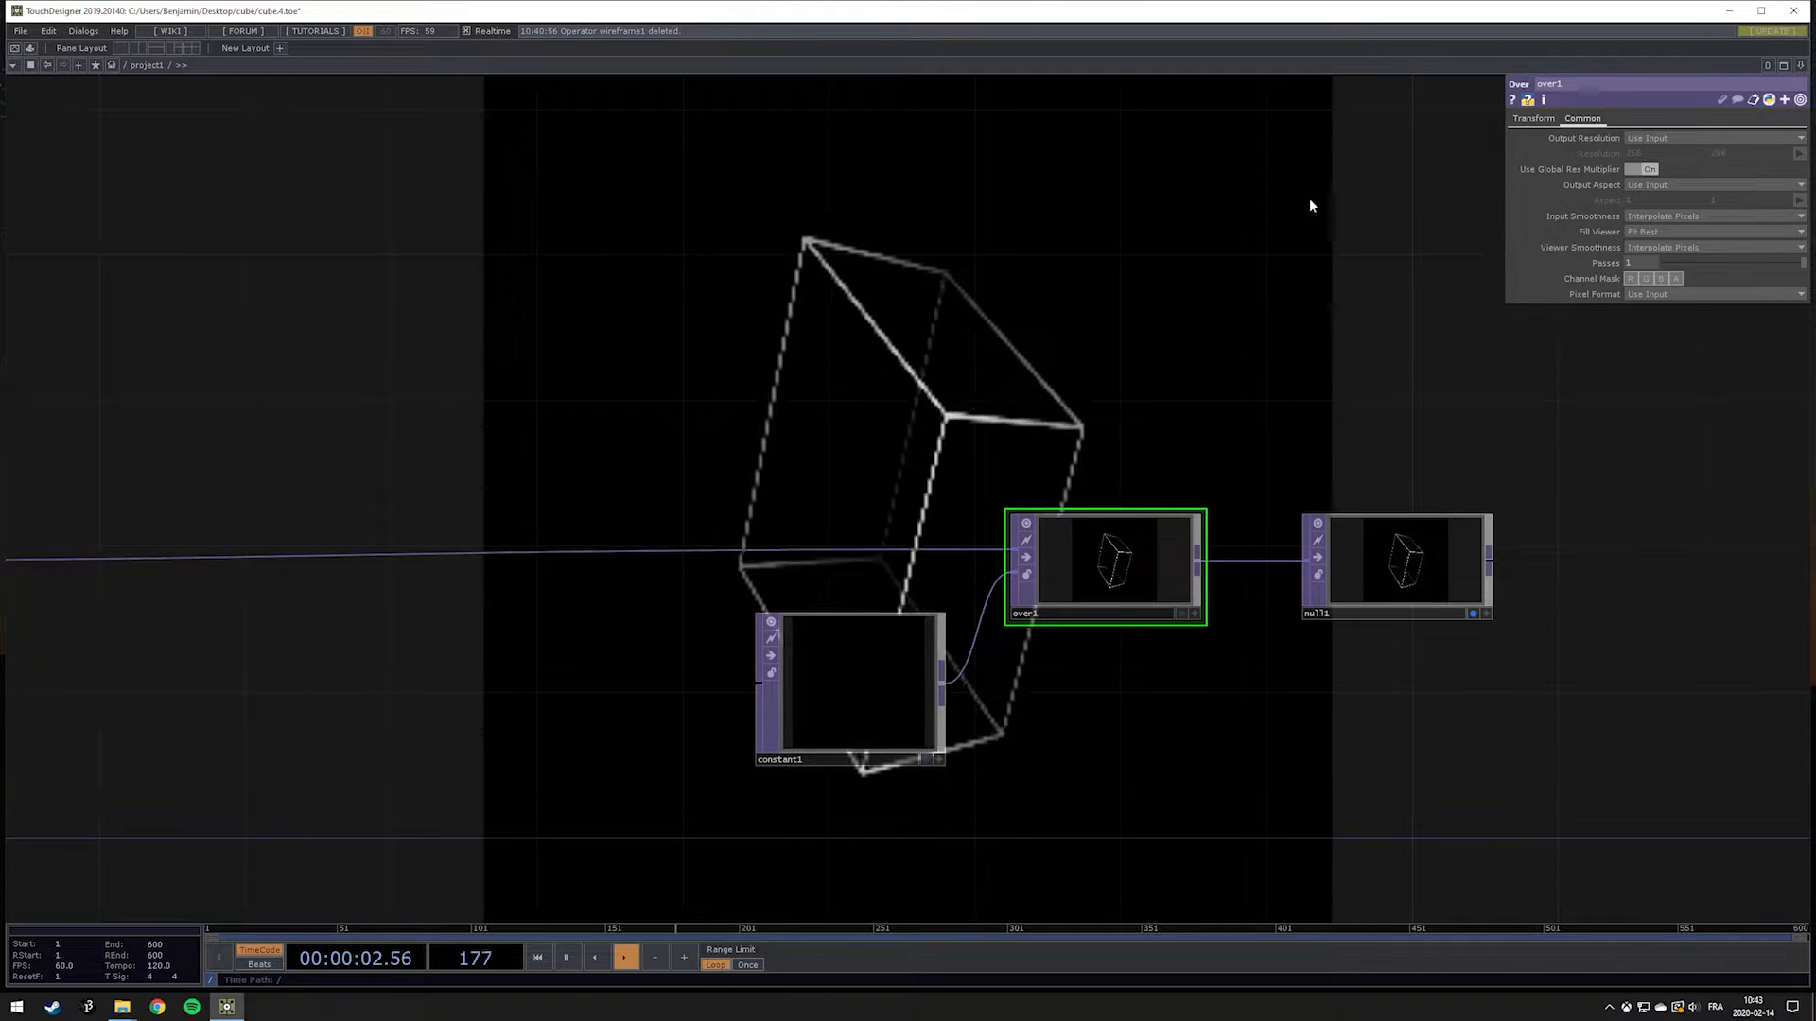
pyautogui.press('h')
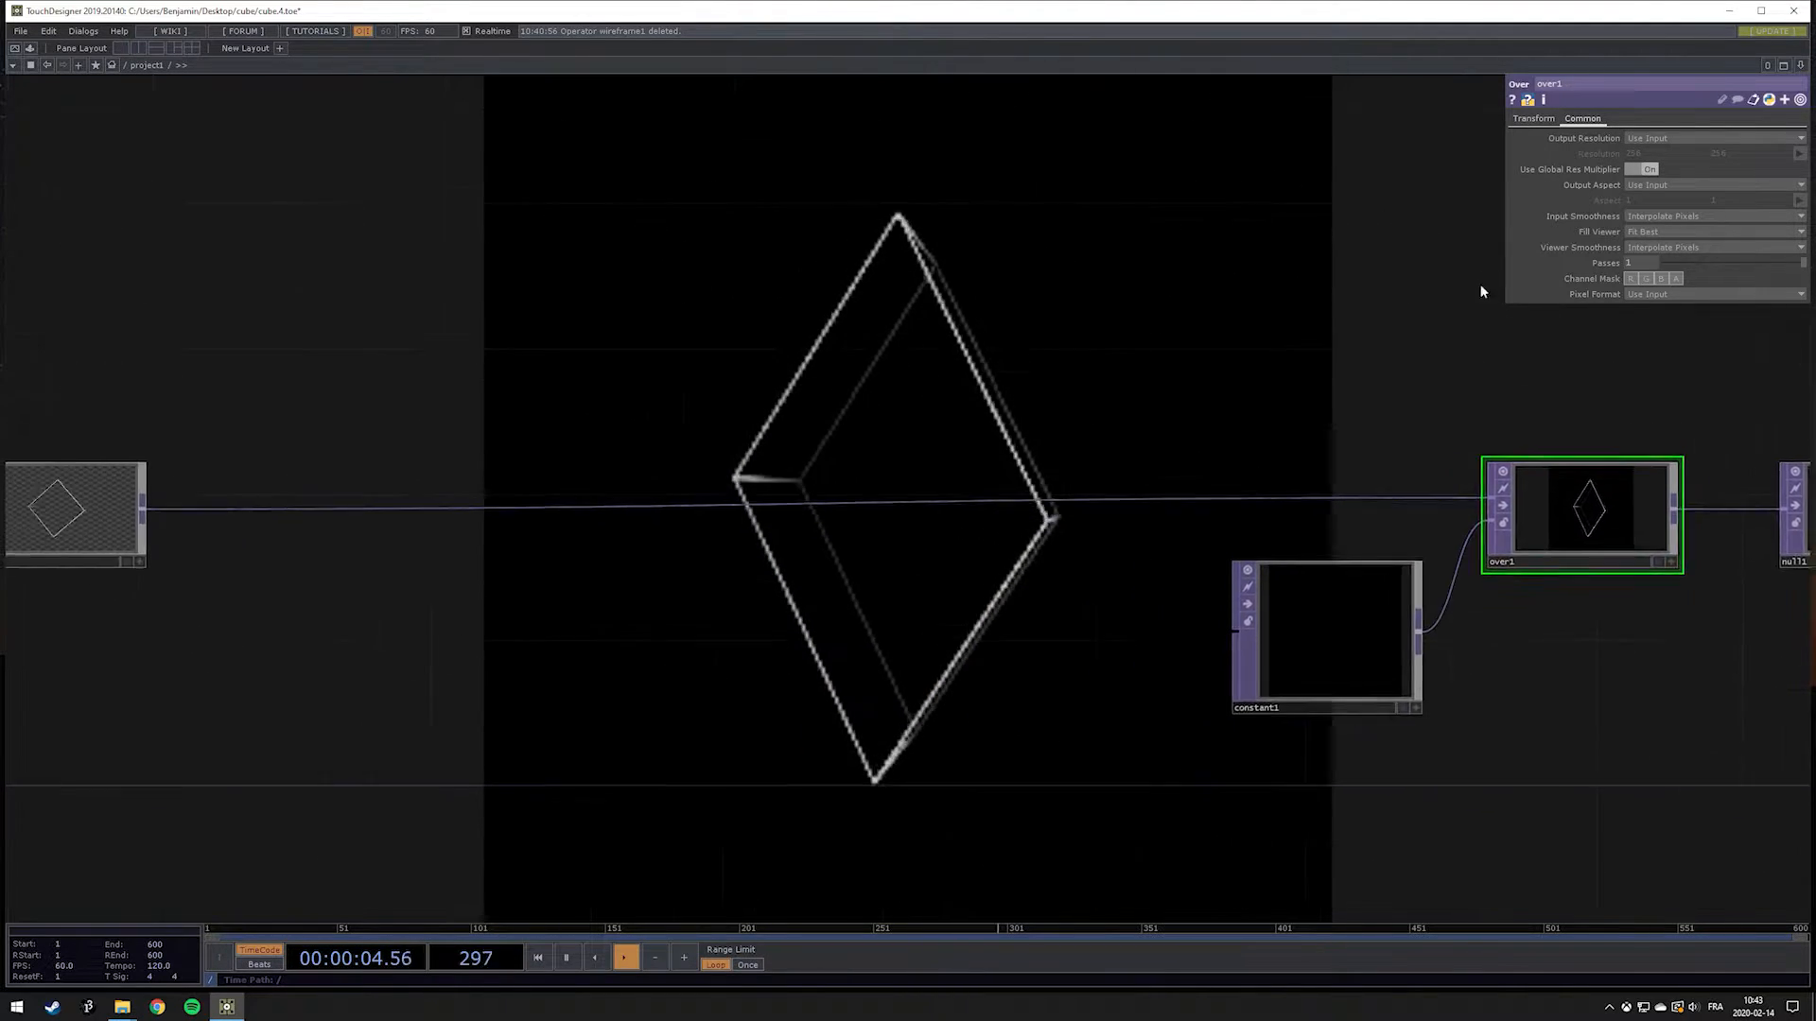
pyautogui.click(732, 499)
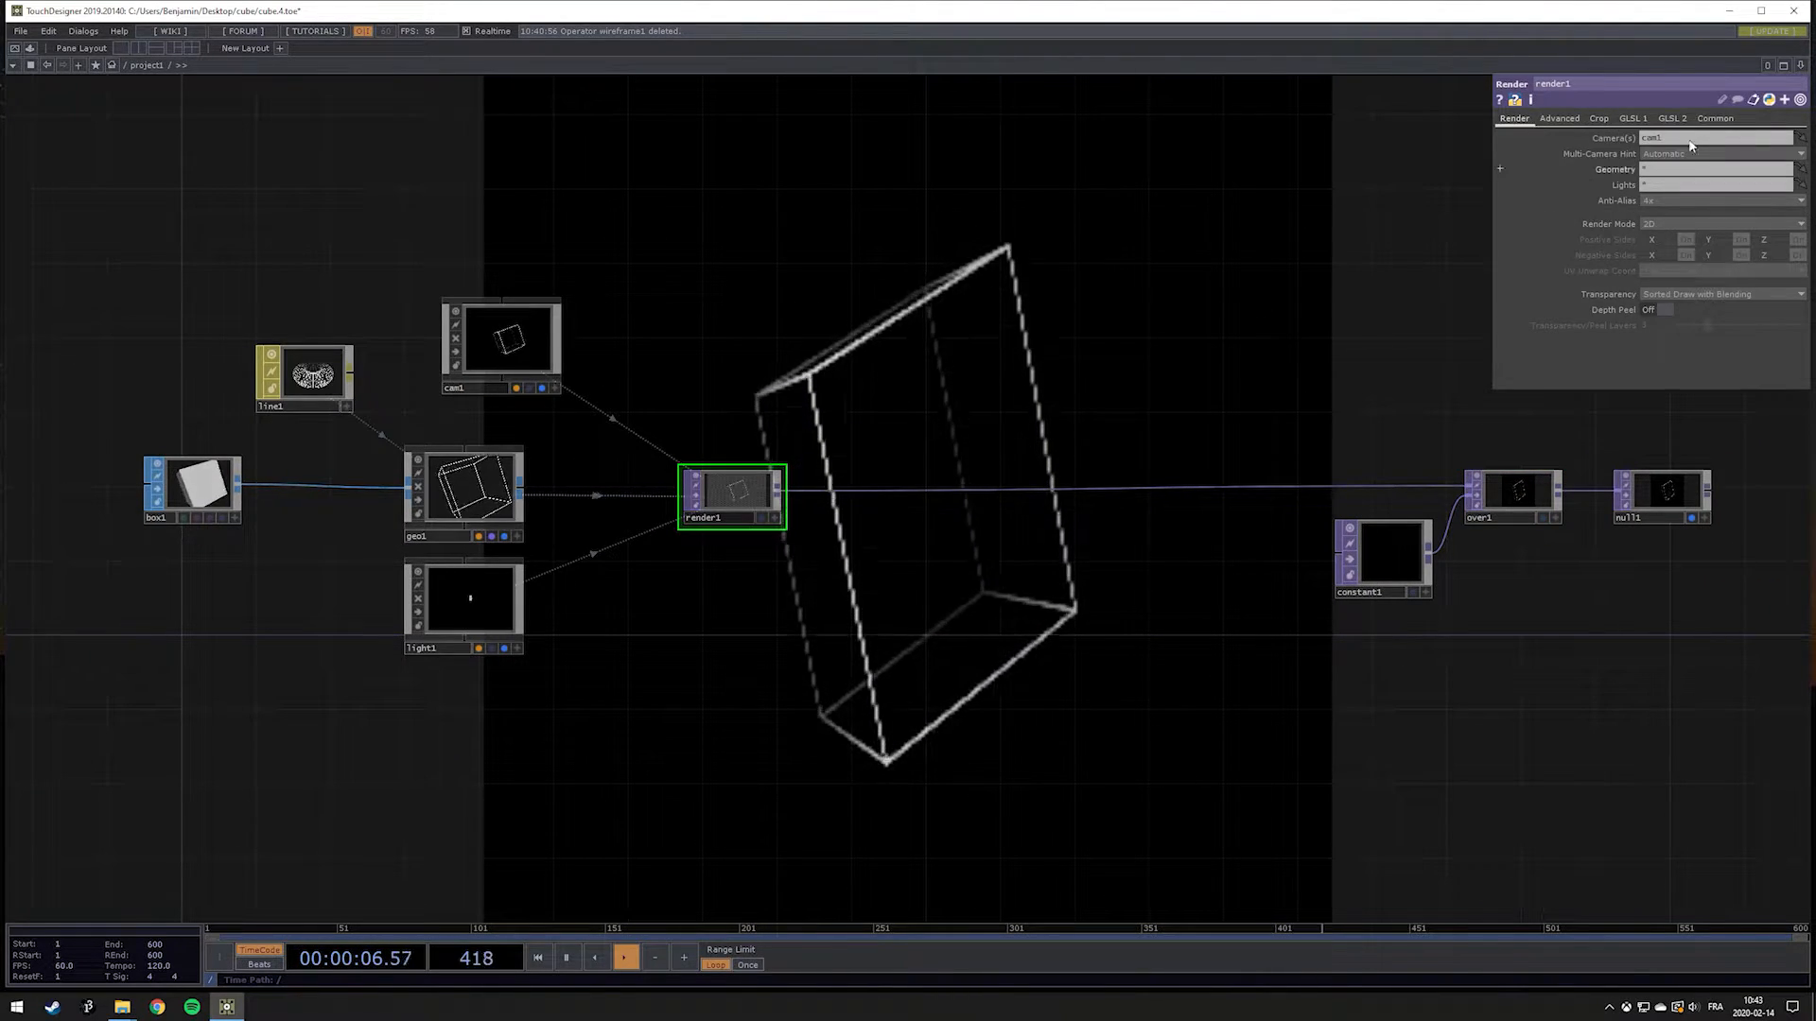
pyautogui.click(1713, 120)
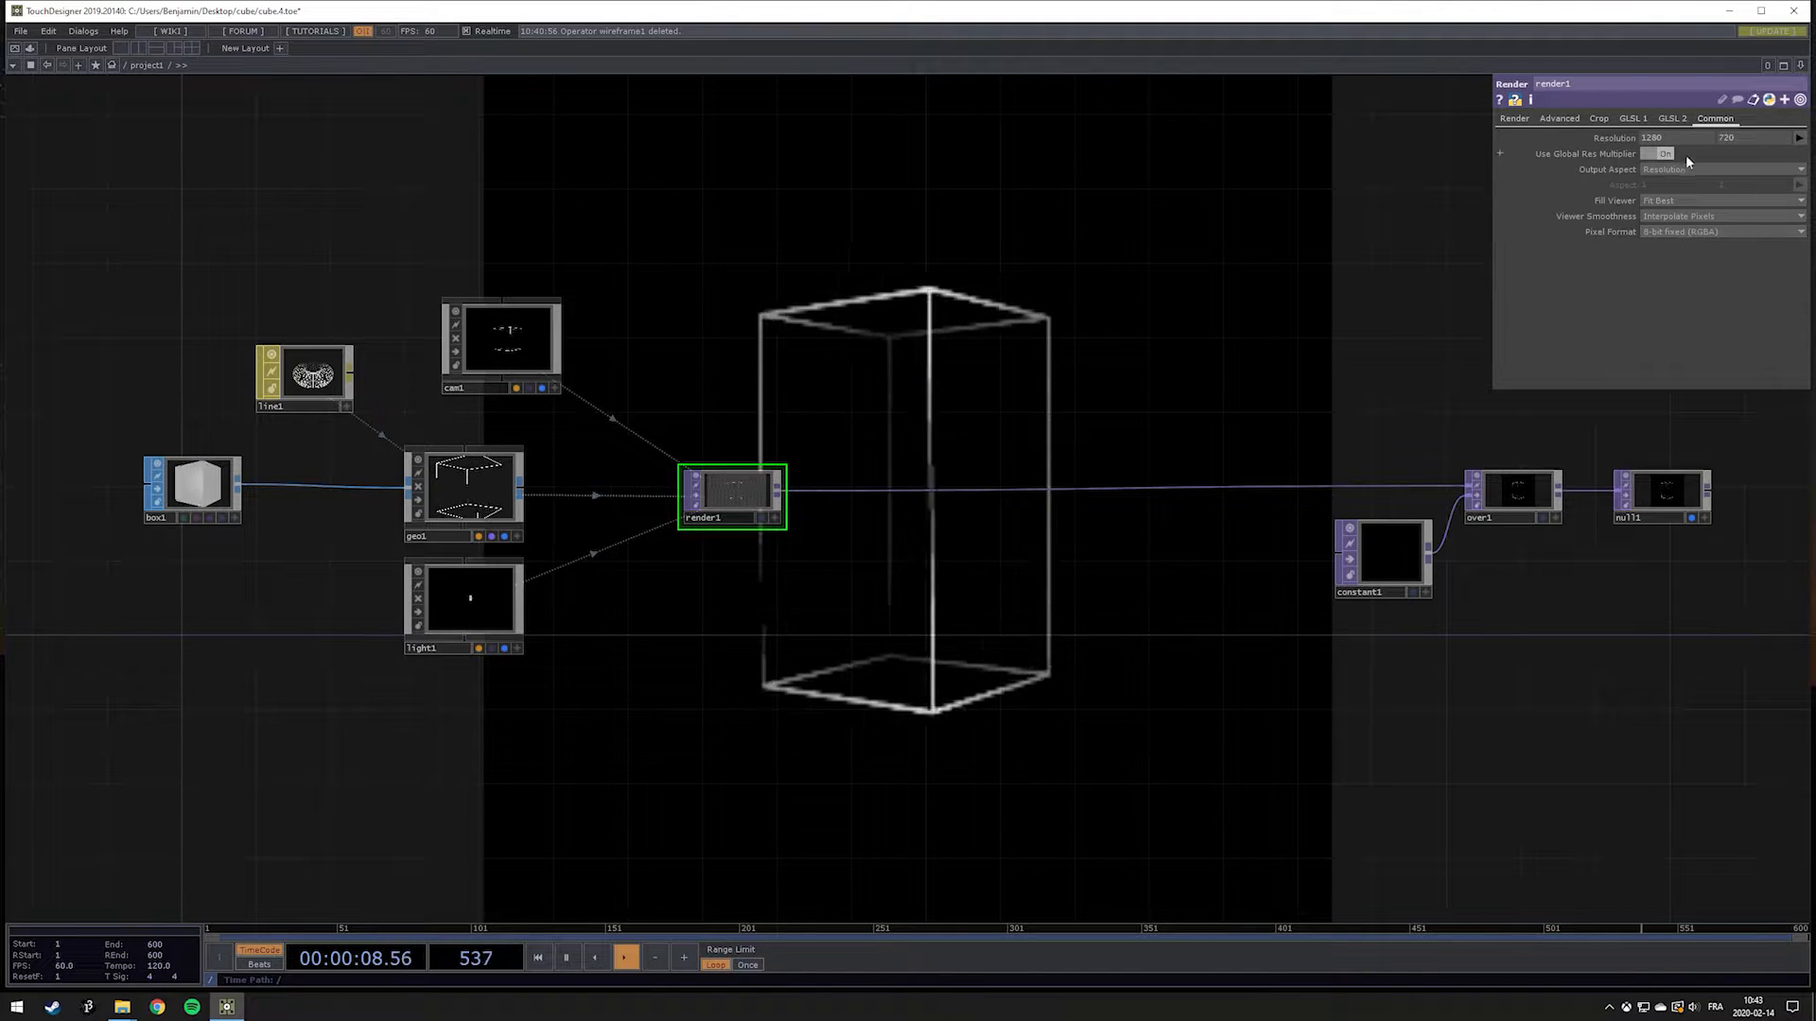
# Step: Set constant1's resolution to 1280 x 720
pyautogui.moveTo(1258, 379); pyautogui.dragTo(949, 409)
pyautogui.click(1086, 598)
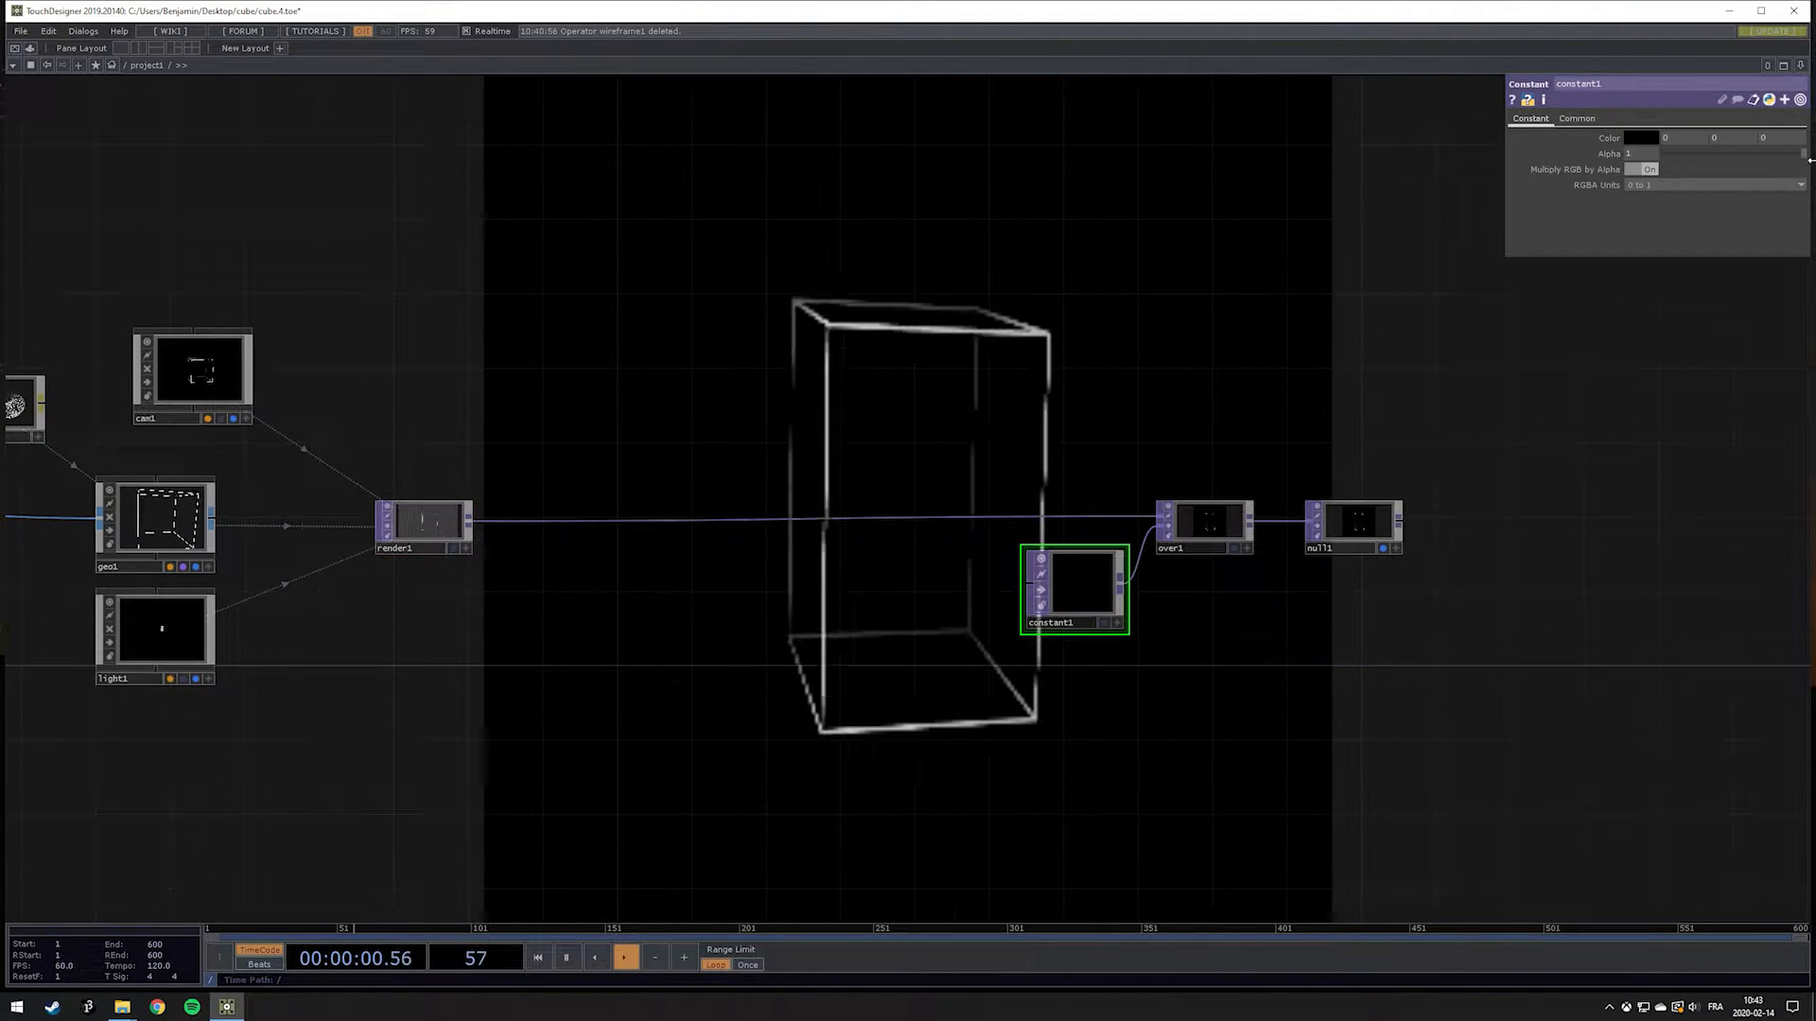
pyautogui.click(1580, 120)
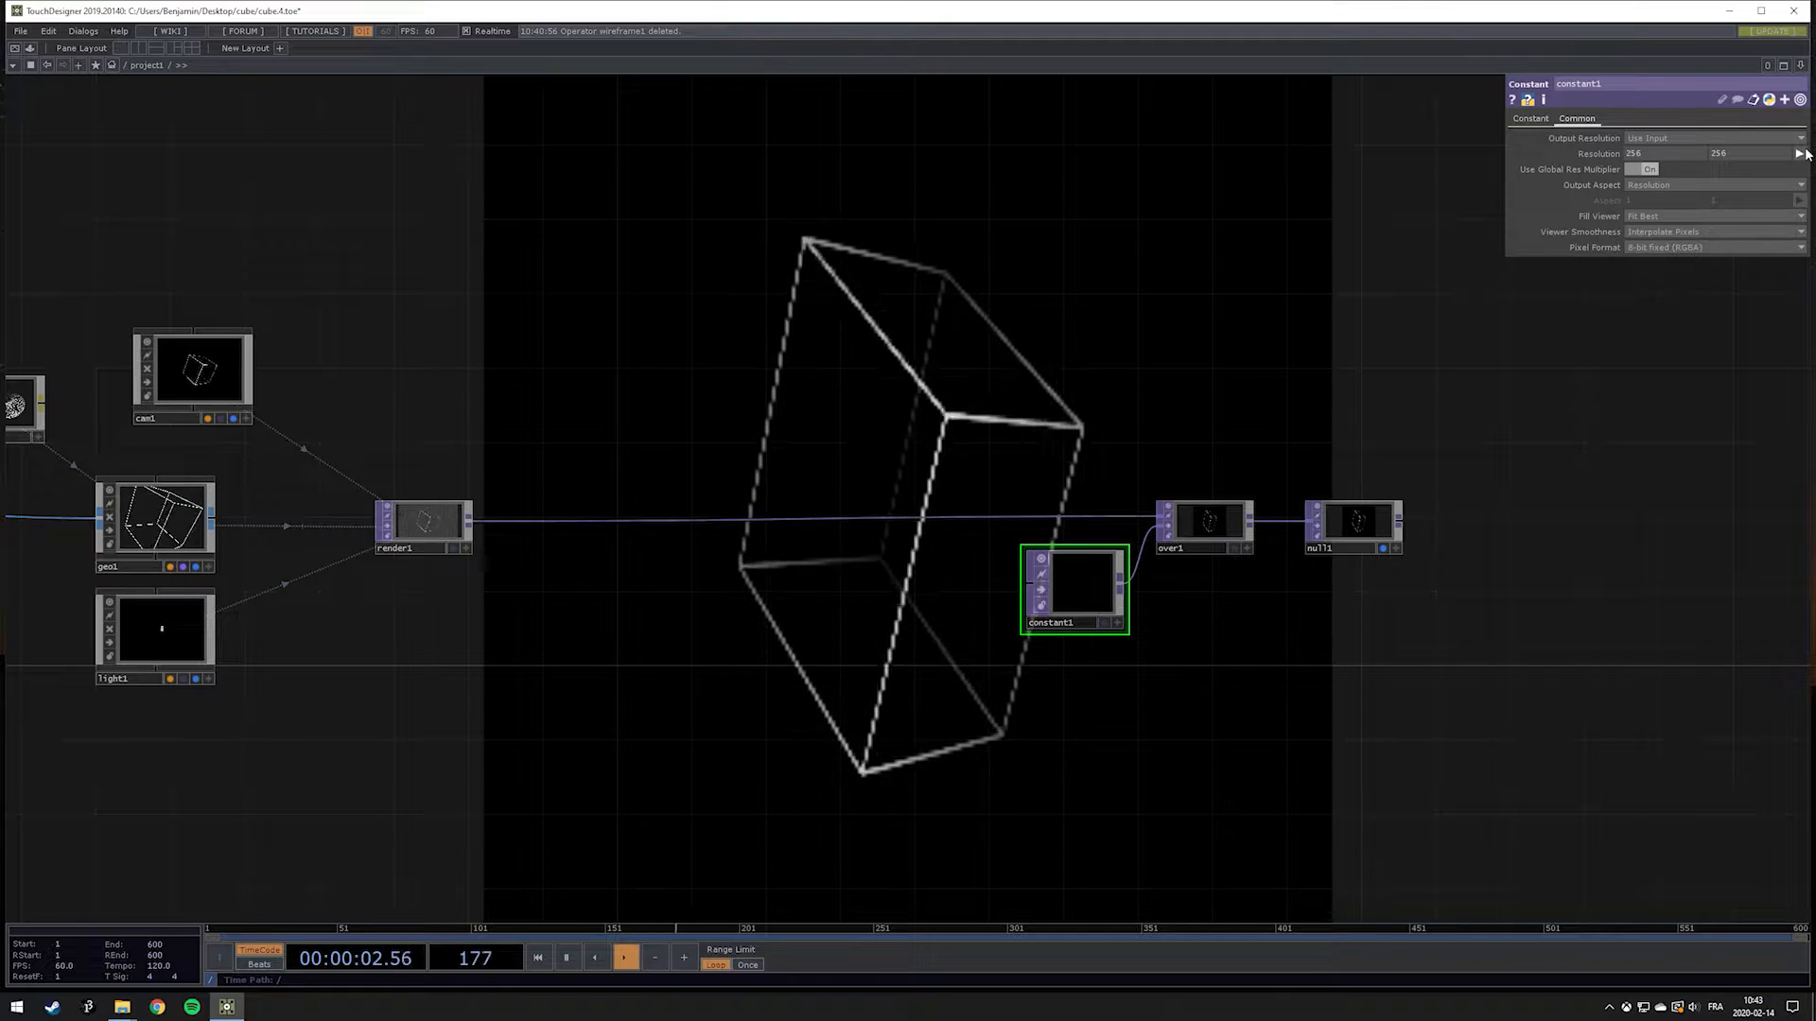
pyautogui.click(1800, 153)
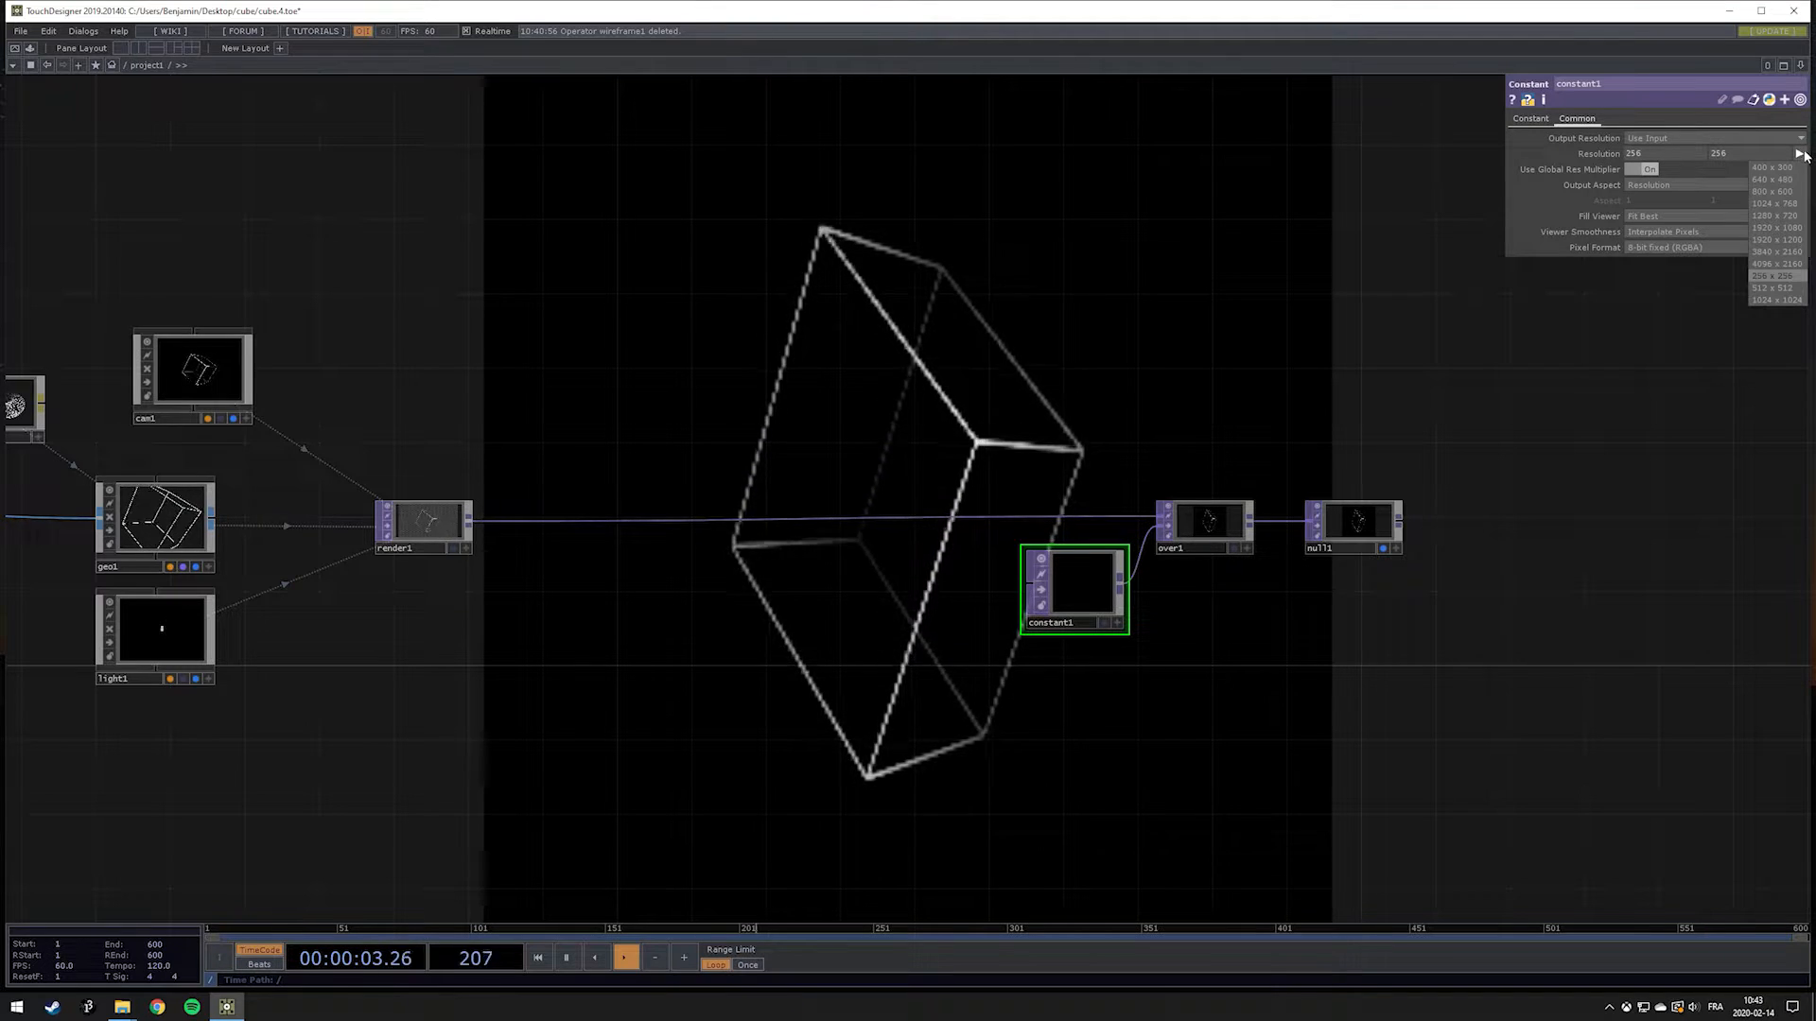
pyautogui.click(1772, 217)
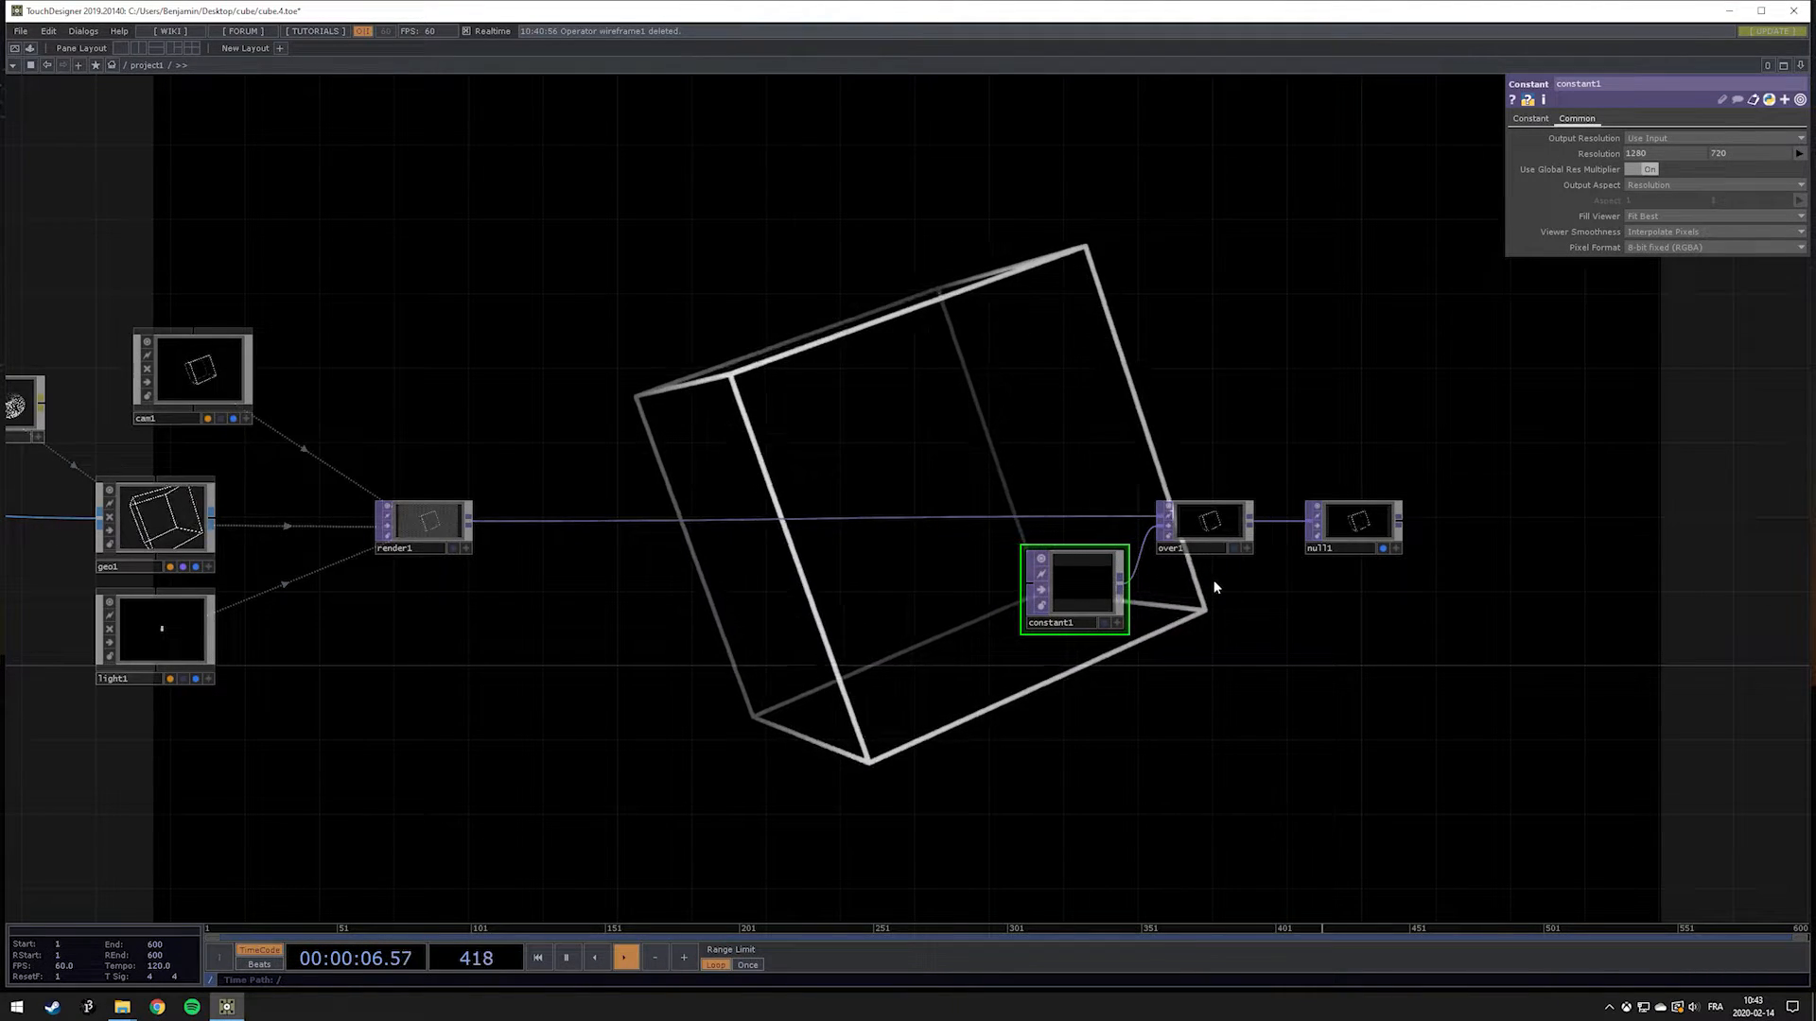
pyautogui.moveTo(1100, 592)
pyautogui.mouseDown()
pyautogui.moveTo(1003, 598)
pyautogui.moveTo(1086, 595)
pyautogui.mouseUp()
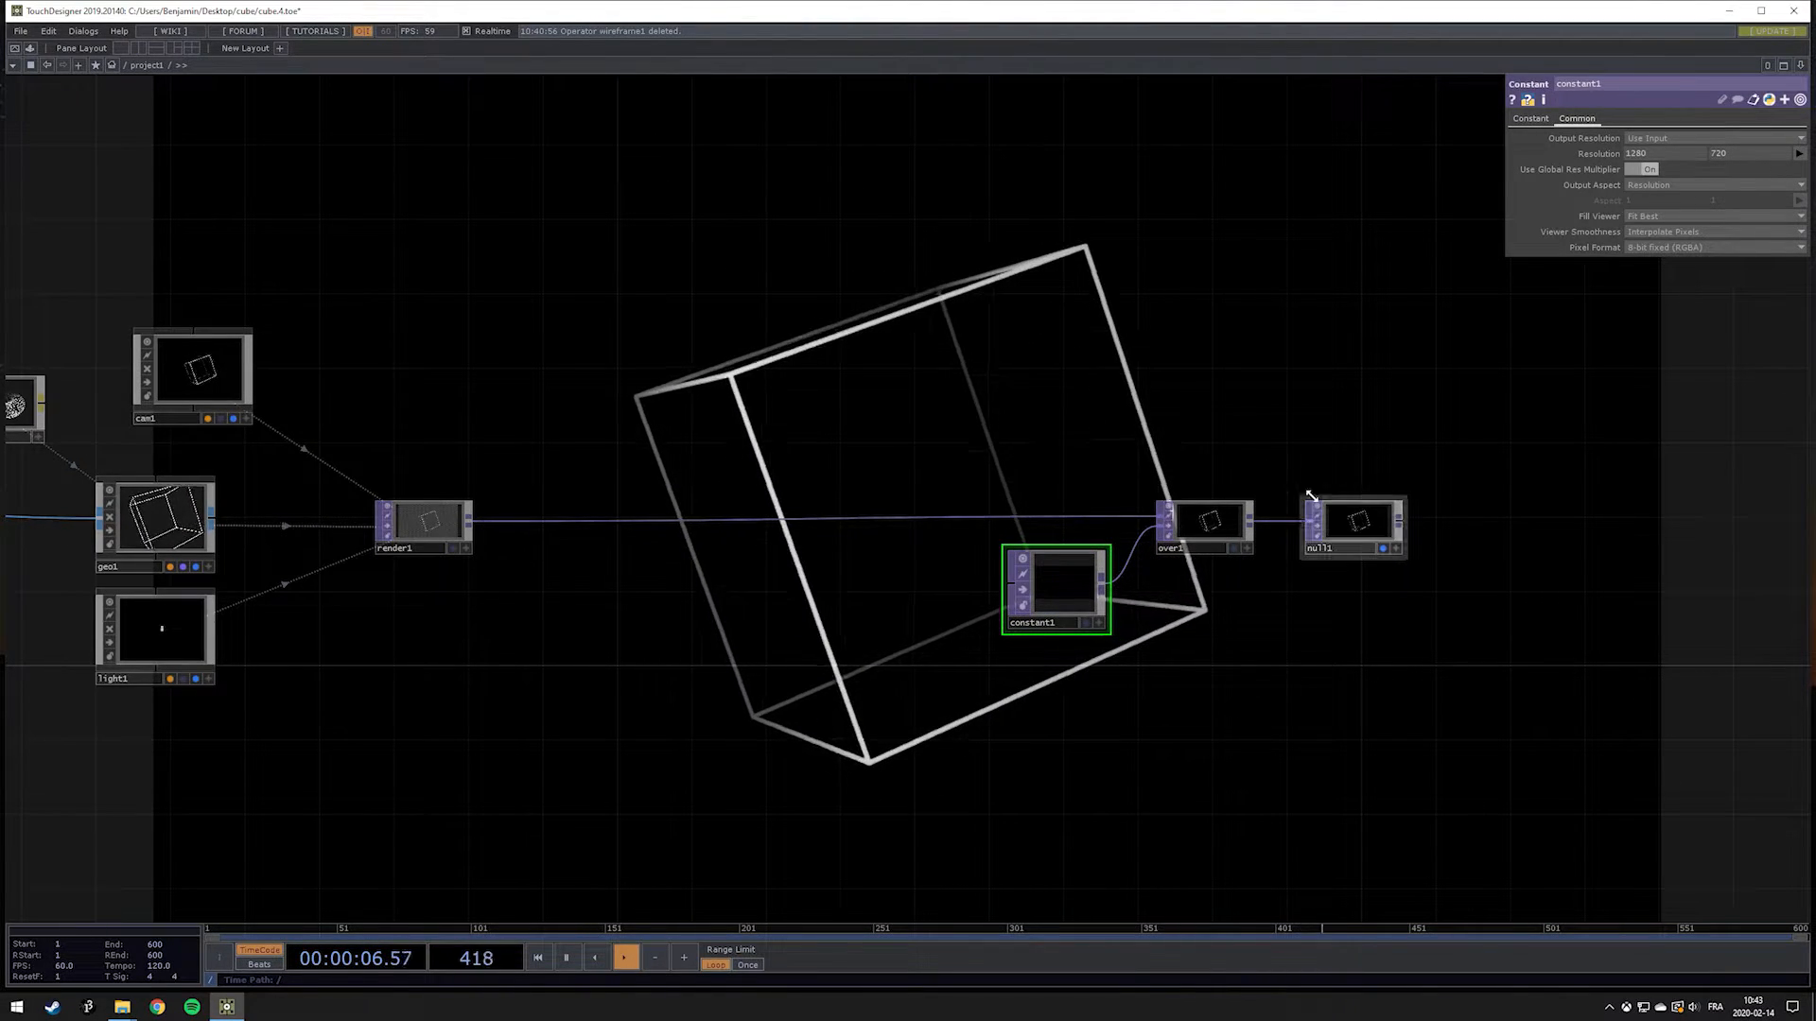
pyautogui.click(1205, 522)
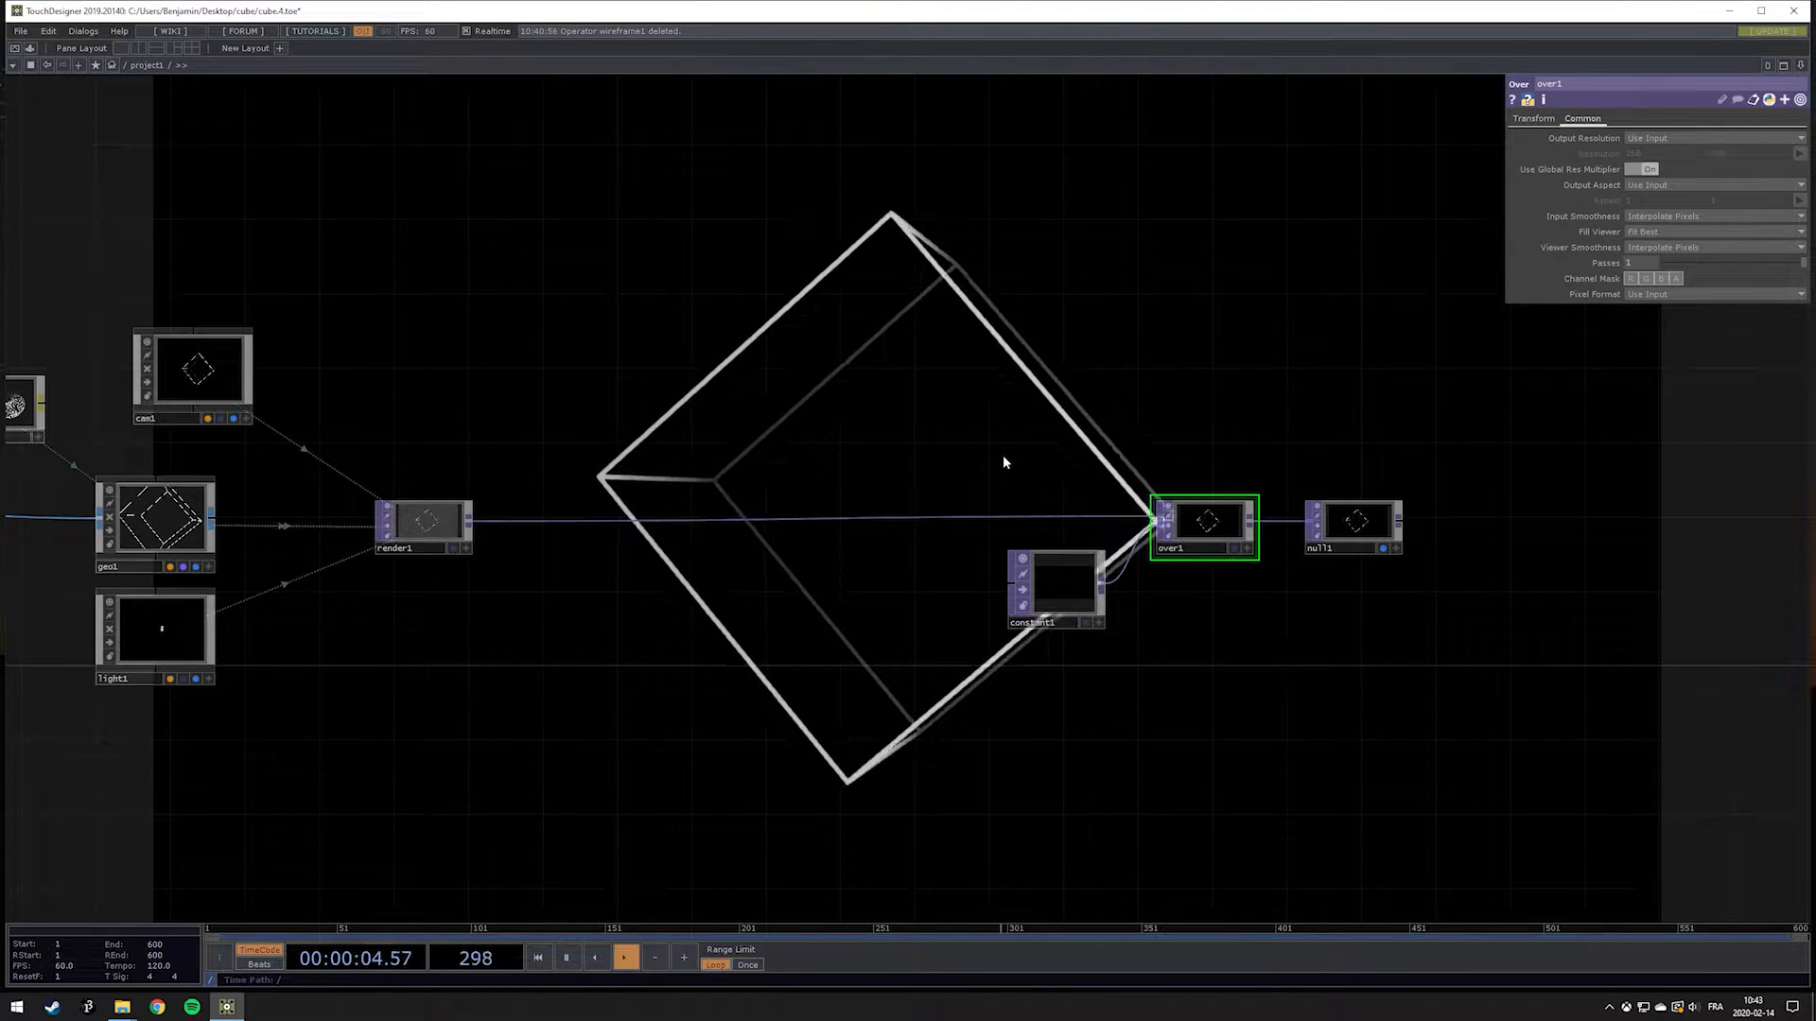
pyautogui.moveTo(1066, 594); pyautogui.dragTo(1076, 558)
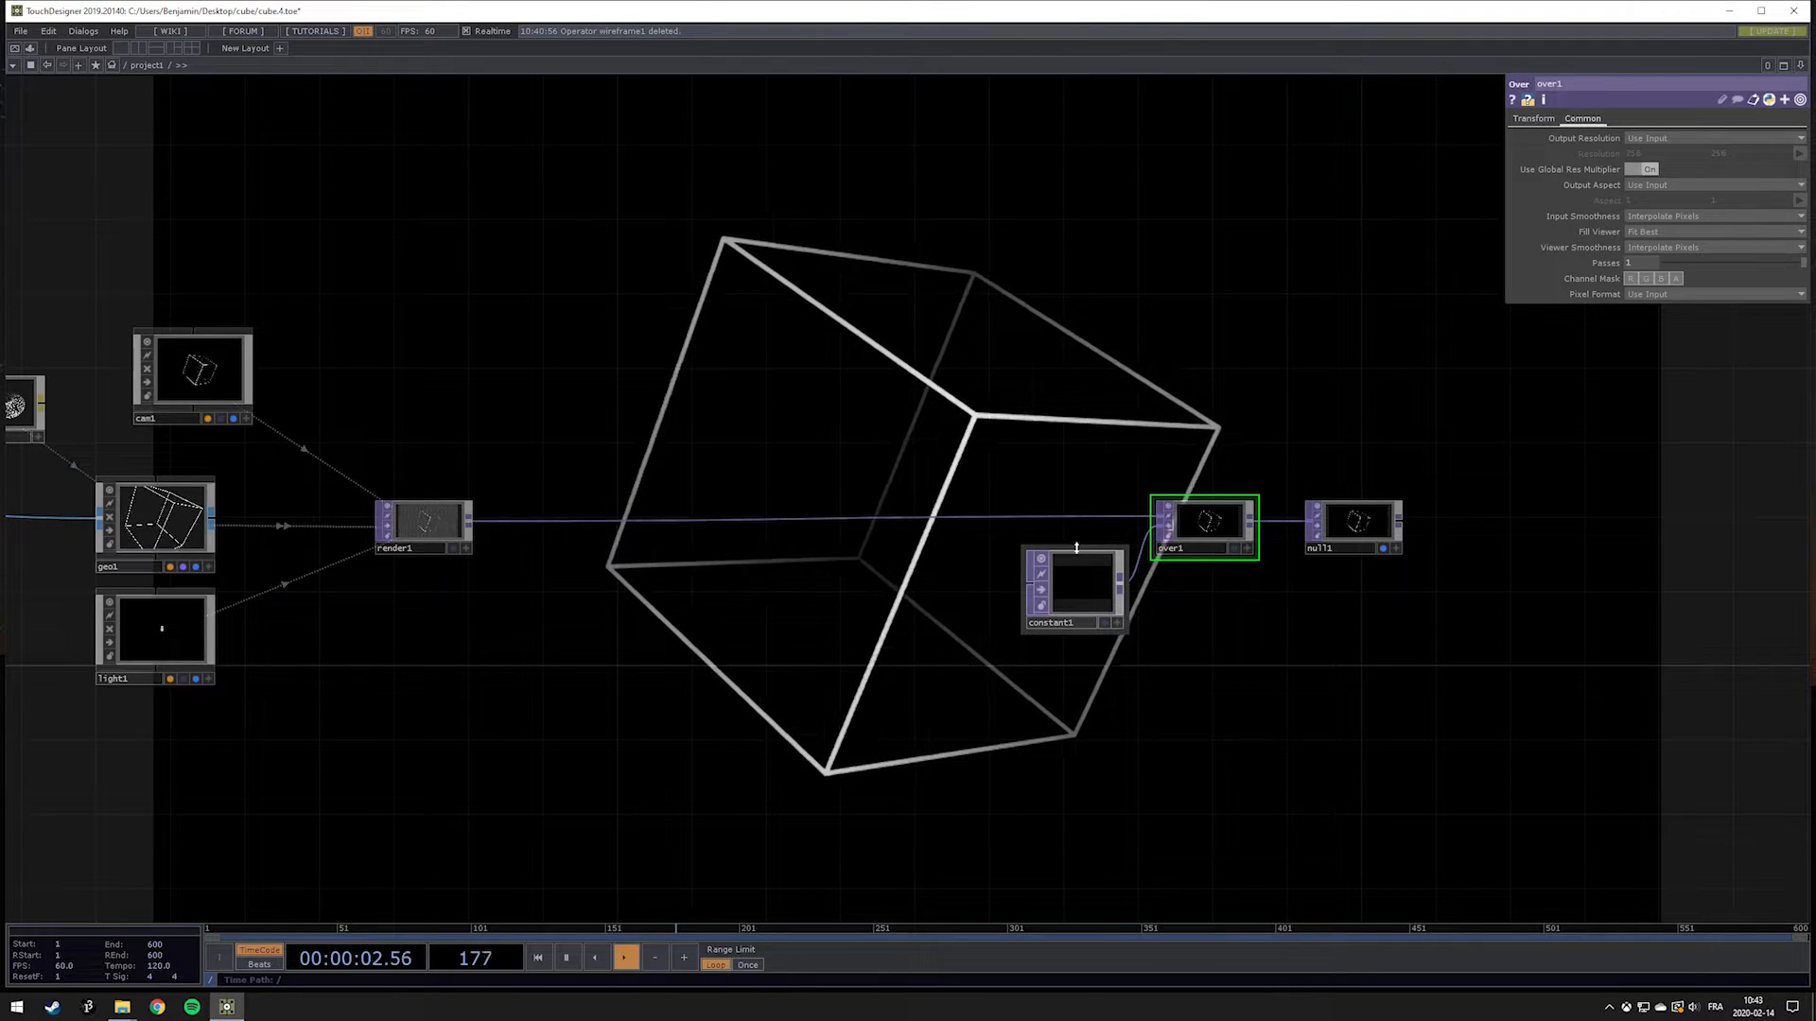
# Step: Select constant1, over1 and null1 together and move them farther away from render1
pyautogui.moveTo(984, 364); pyautogui.dragTo(795, 393)
pyautogui.moveTo(1127, 586); pyautogui.dragTo(1313, 698, button='right')
pyautogui.moveTo(1028, 568); pyautogui.dragTo(1182, 558)
pyautogui.moveTo(822, 511); pyautogui.dragTo(1039, 482)
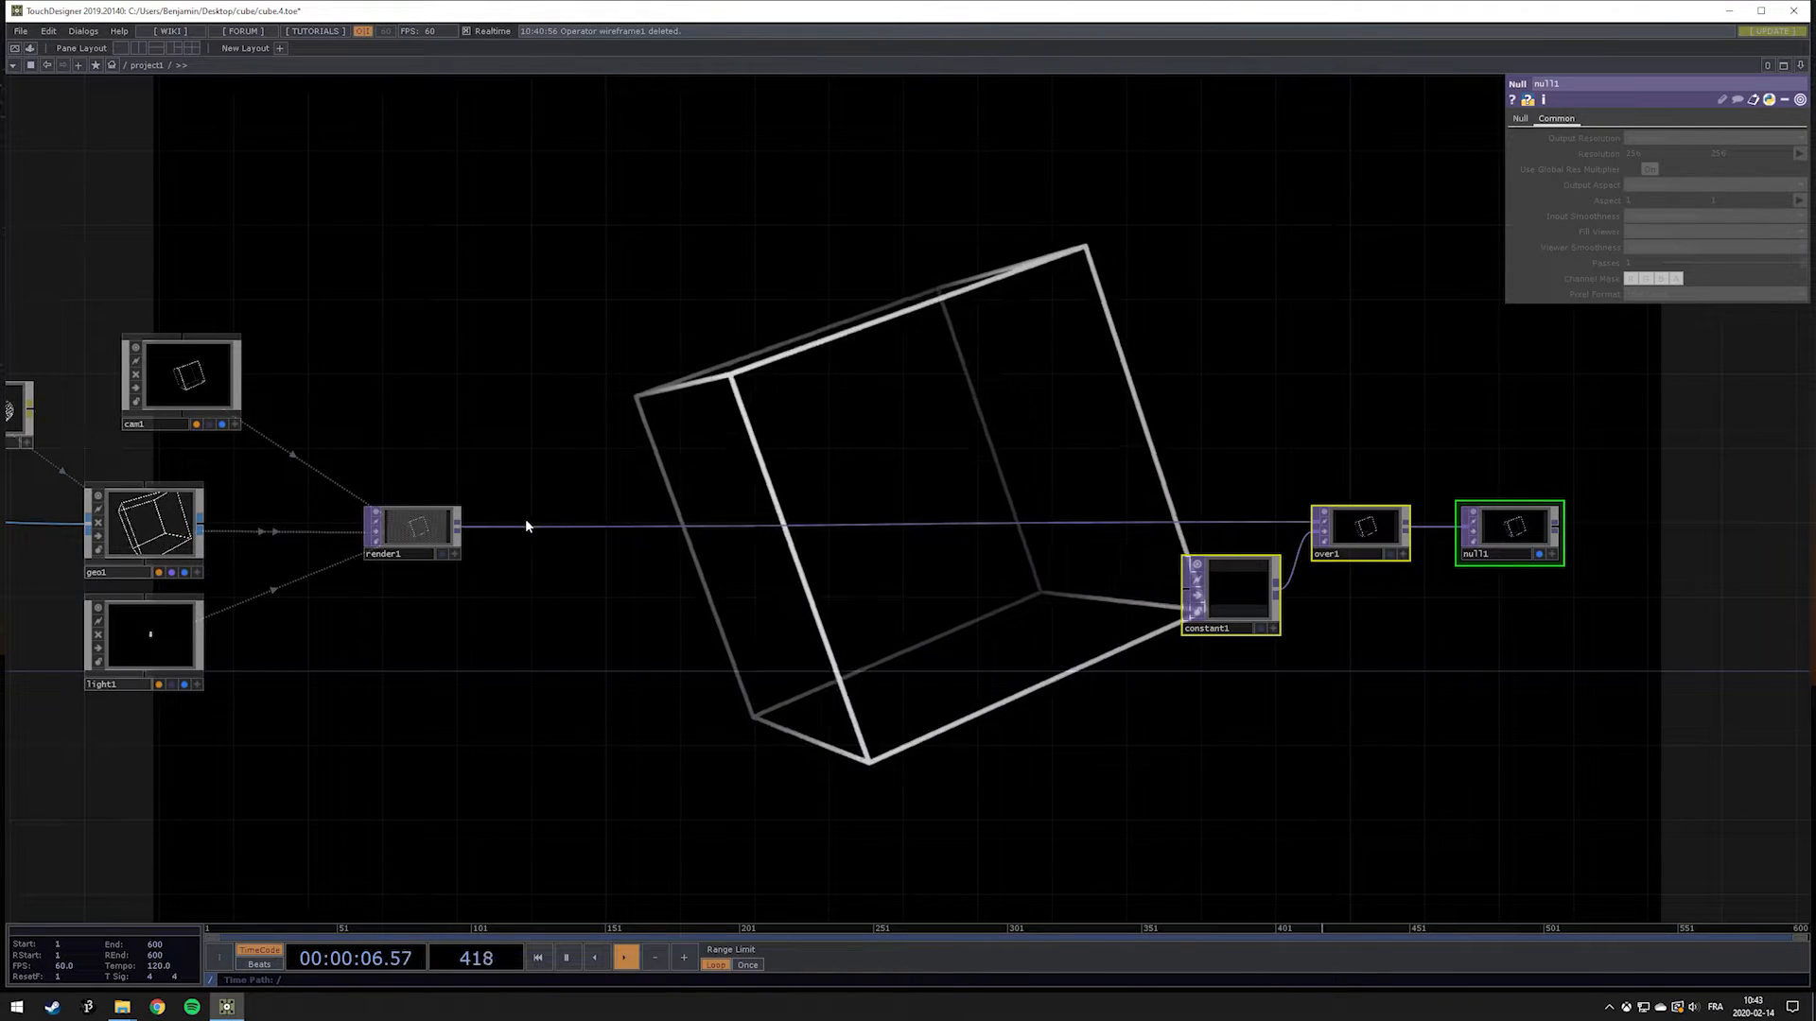
# Step: Insert a Composite TOP into the connection between render1 and over1, about midway
pyautogui.rightClick(458, 523)
pyautogui.write('com')
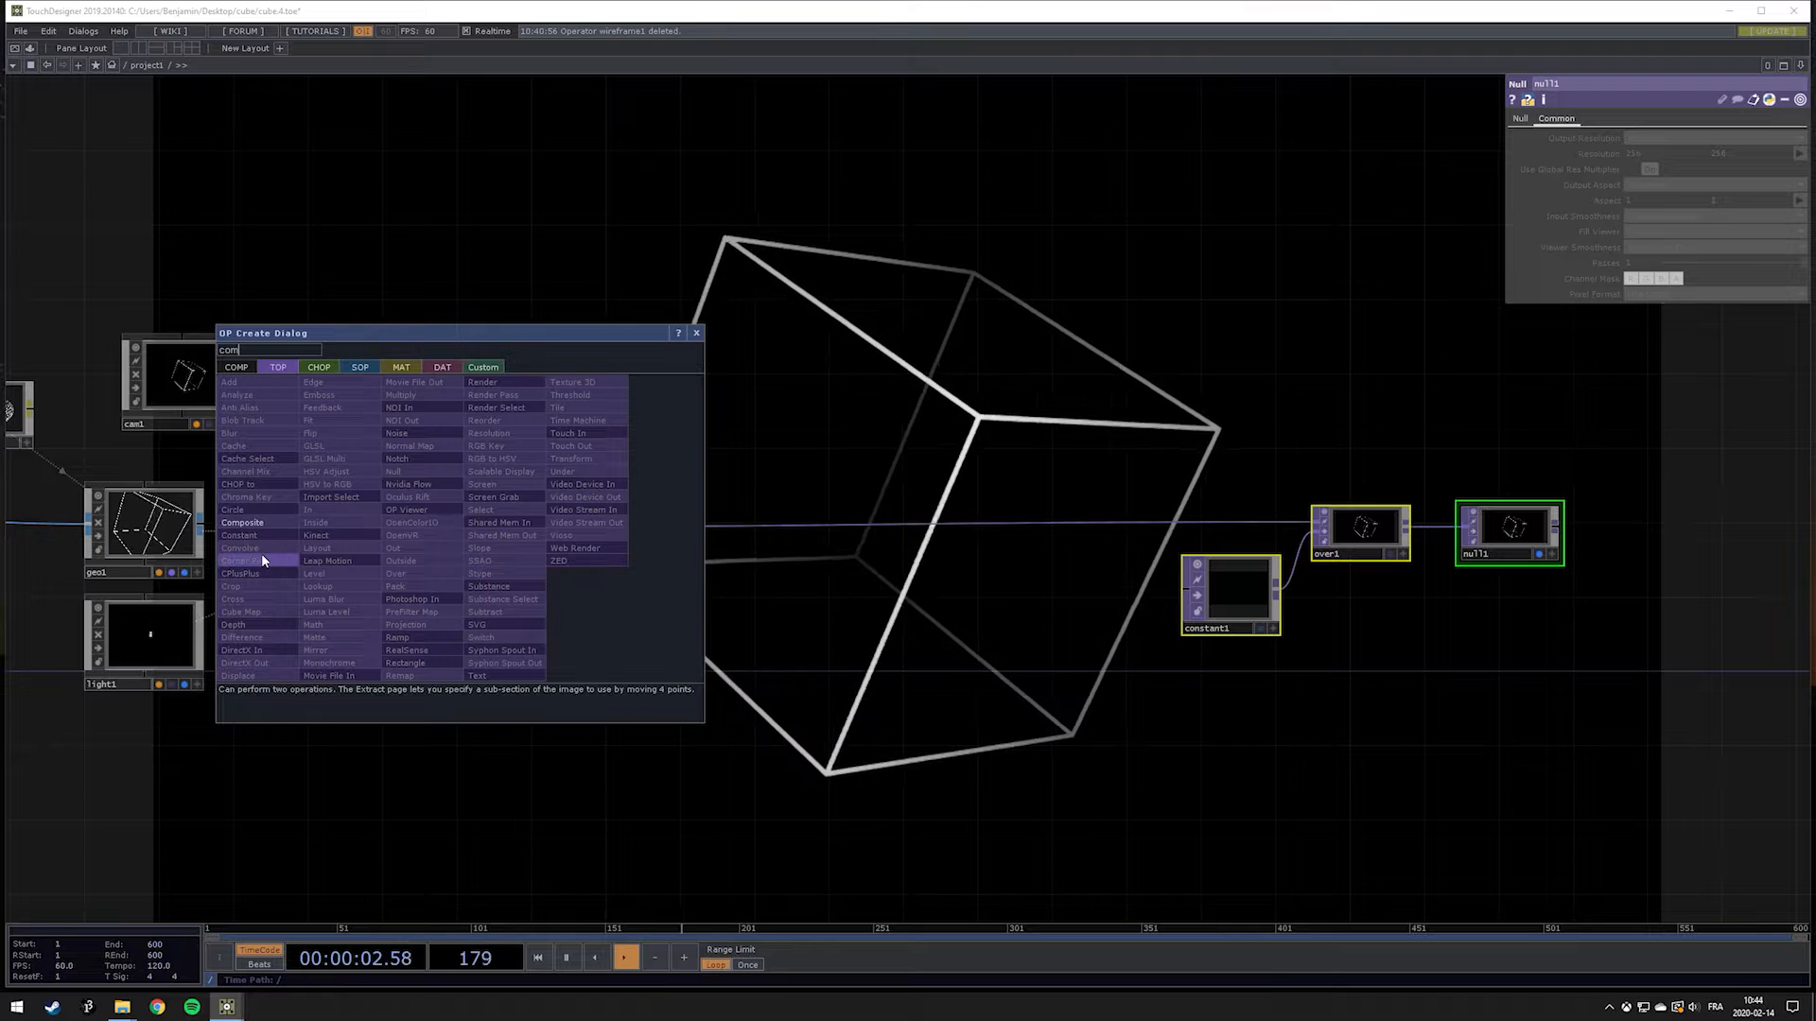
pyautogui.click(259, 523)
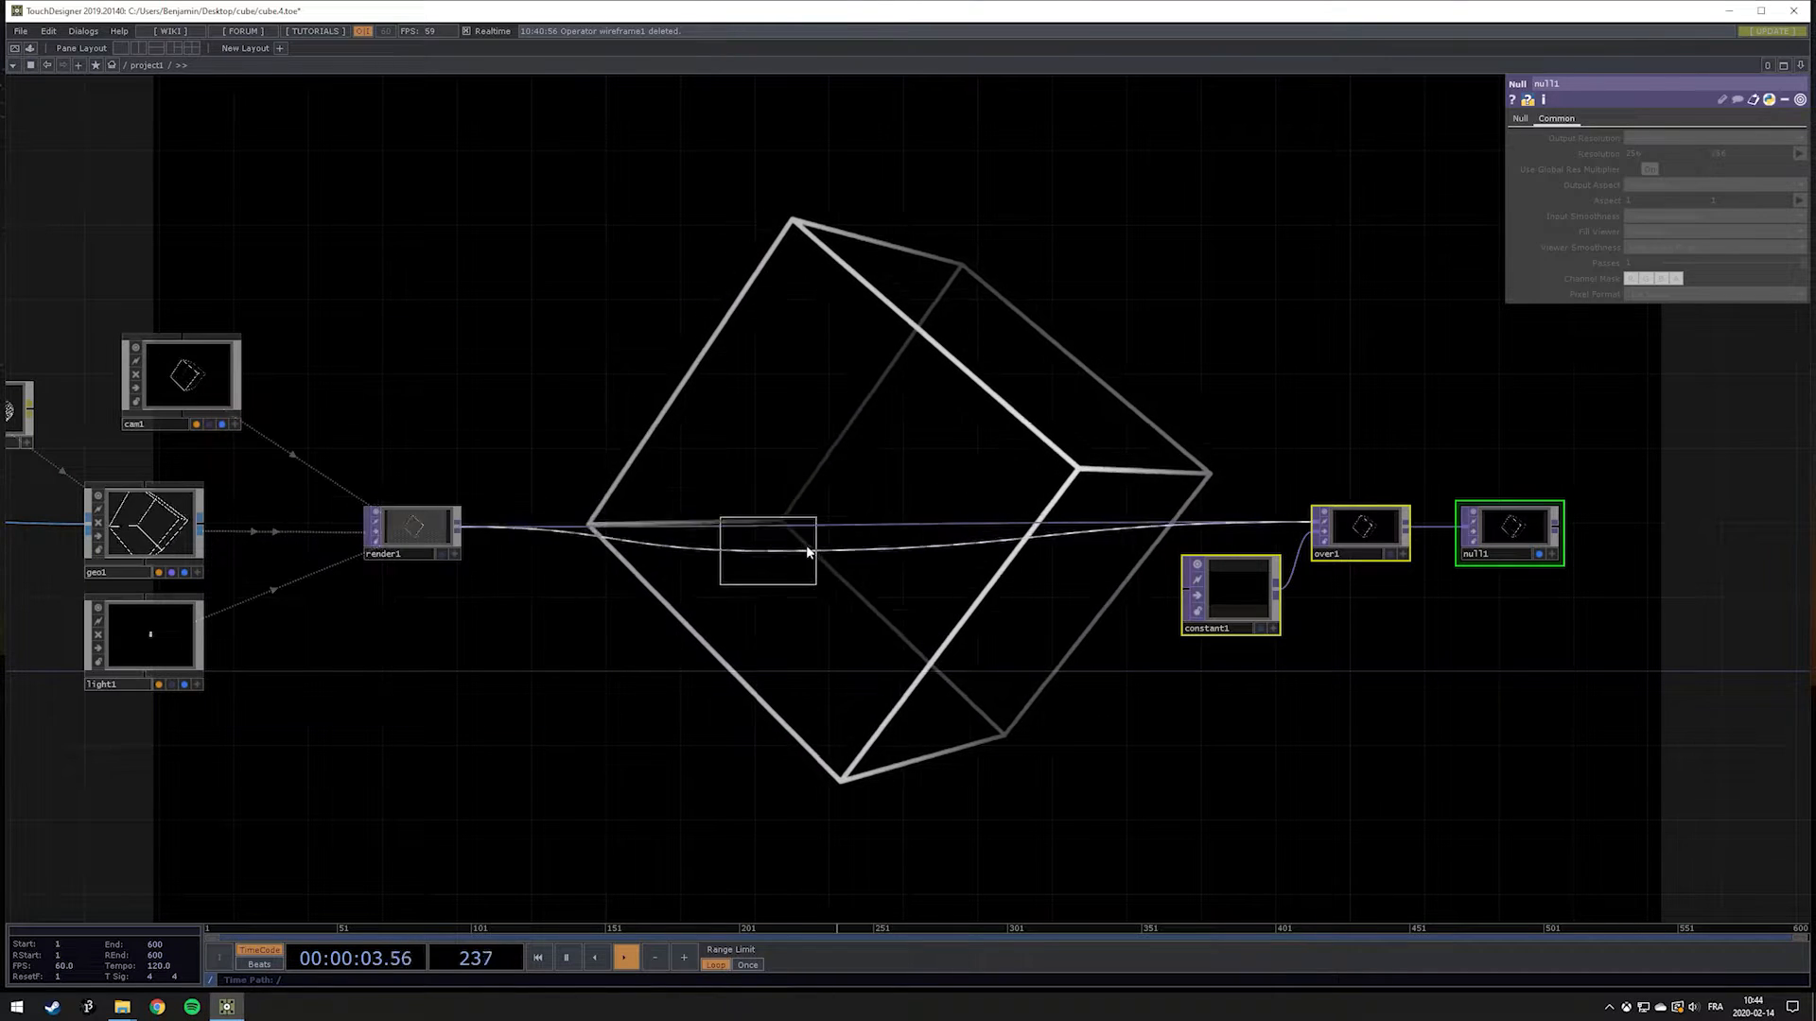
pyautogui.click(866, 527)
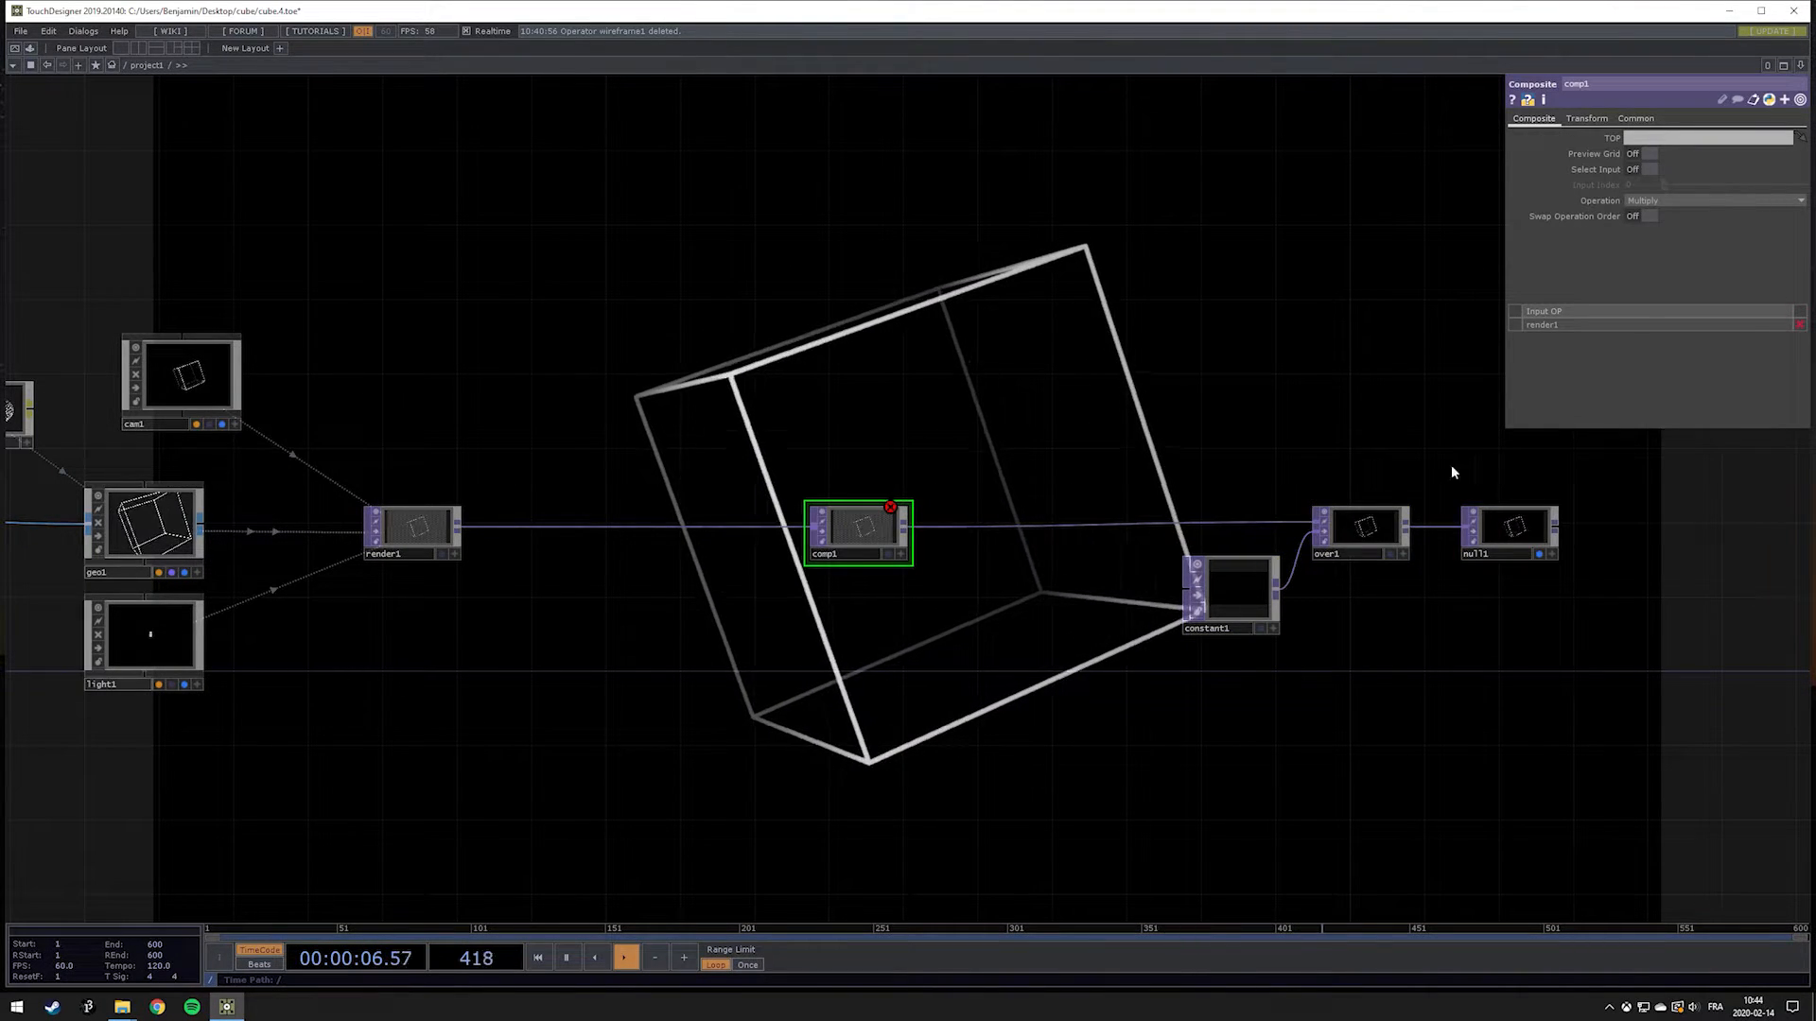
# Step: Try the Over operation on the Composite TOP
pyautogui.click(1722, 201)
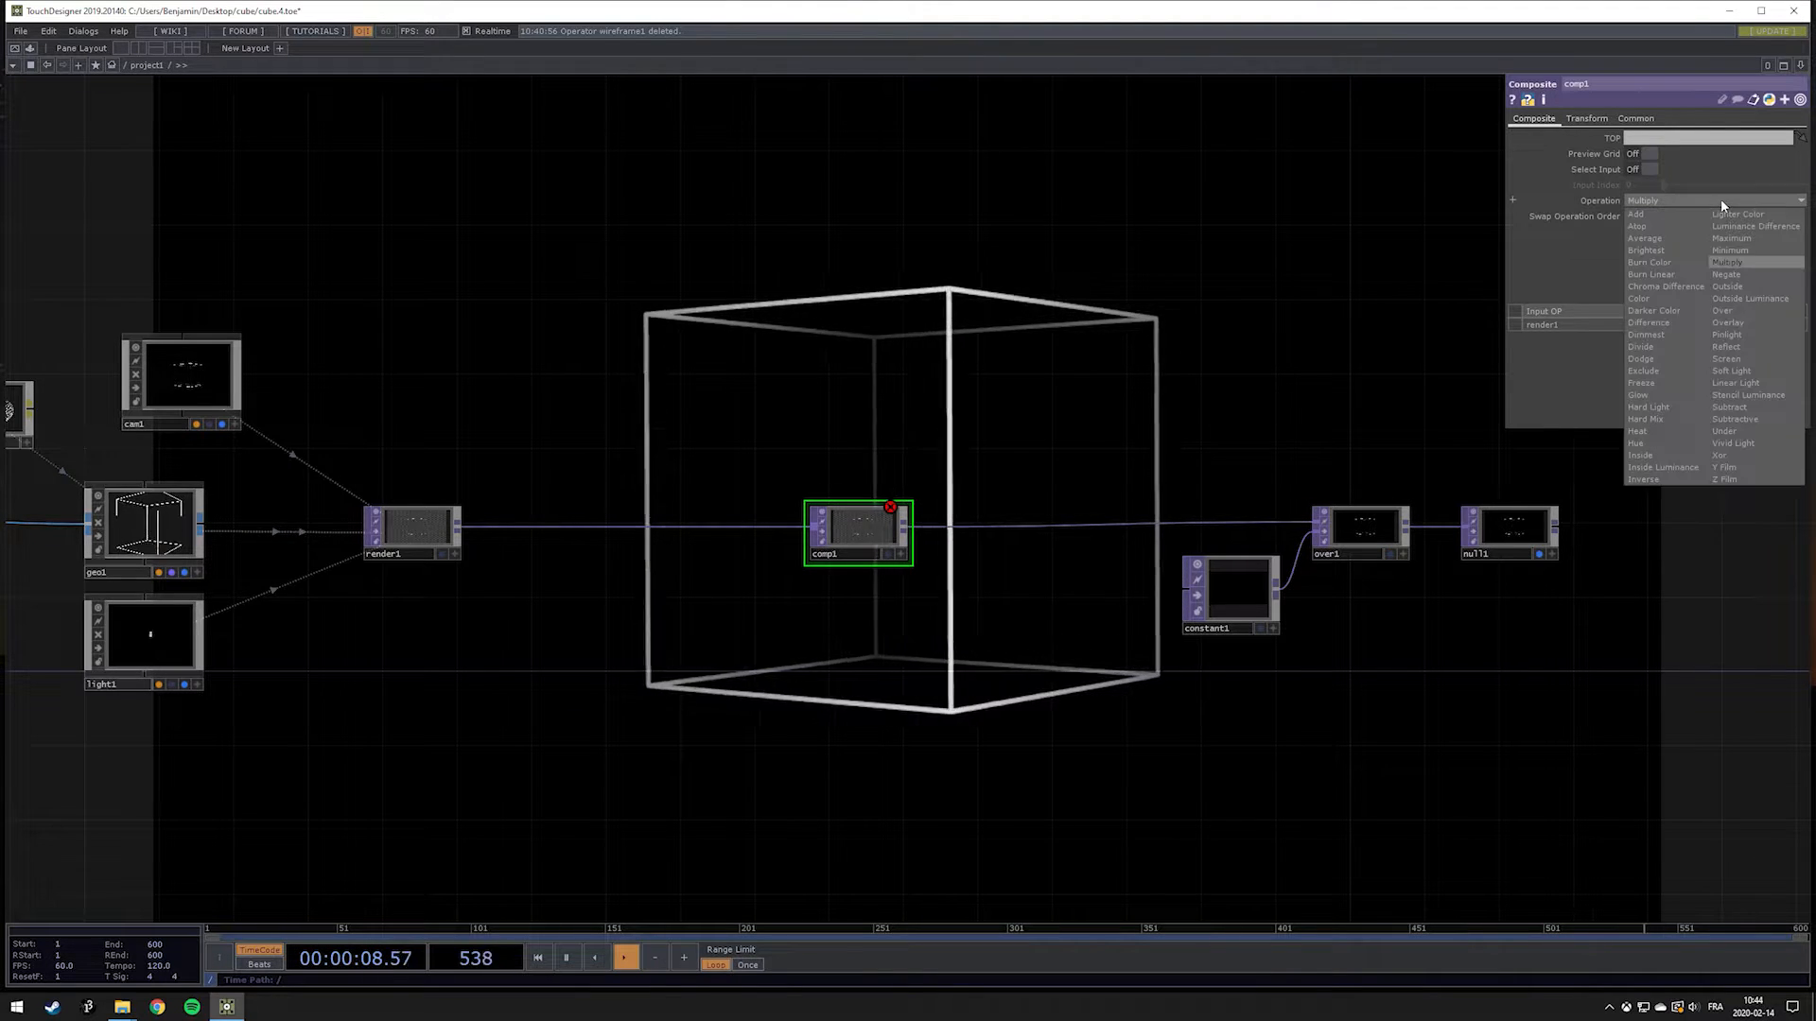
pyautogui.click(1724, 308)
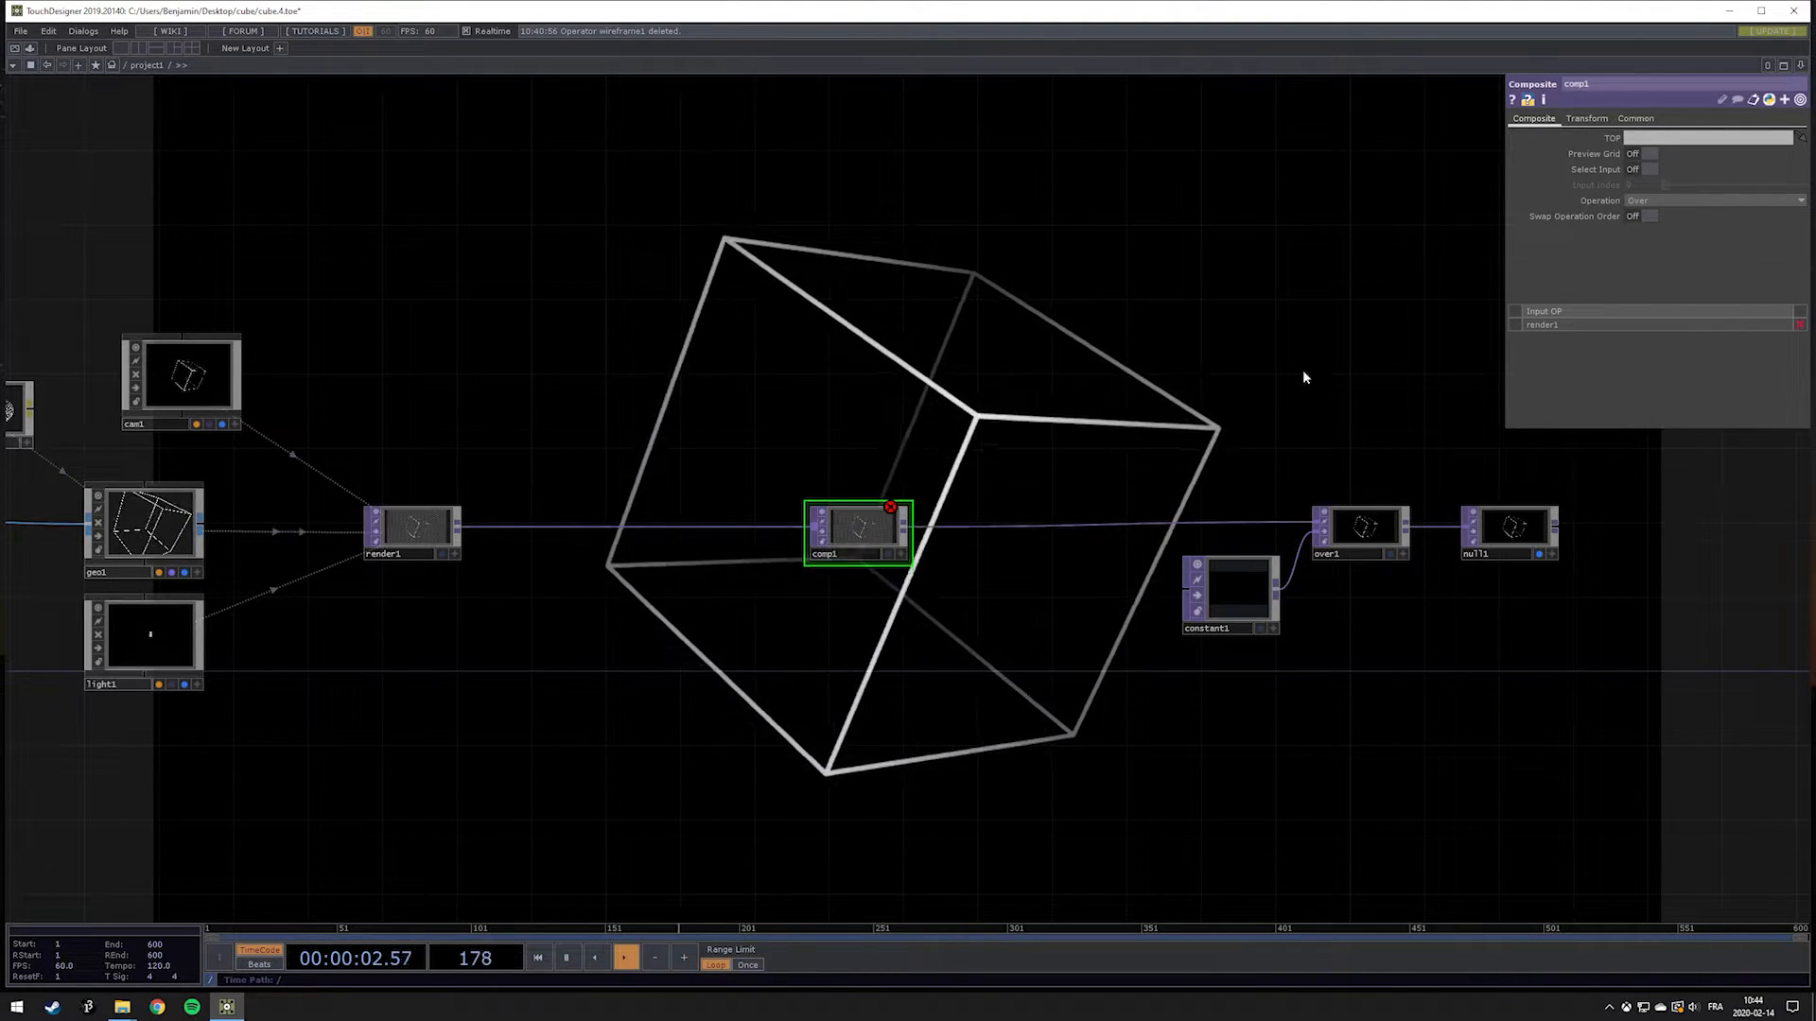
# Step: Set the Composite TOP's operation to Add
pyautogui.scroll(3, 783, 515)
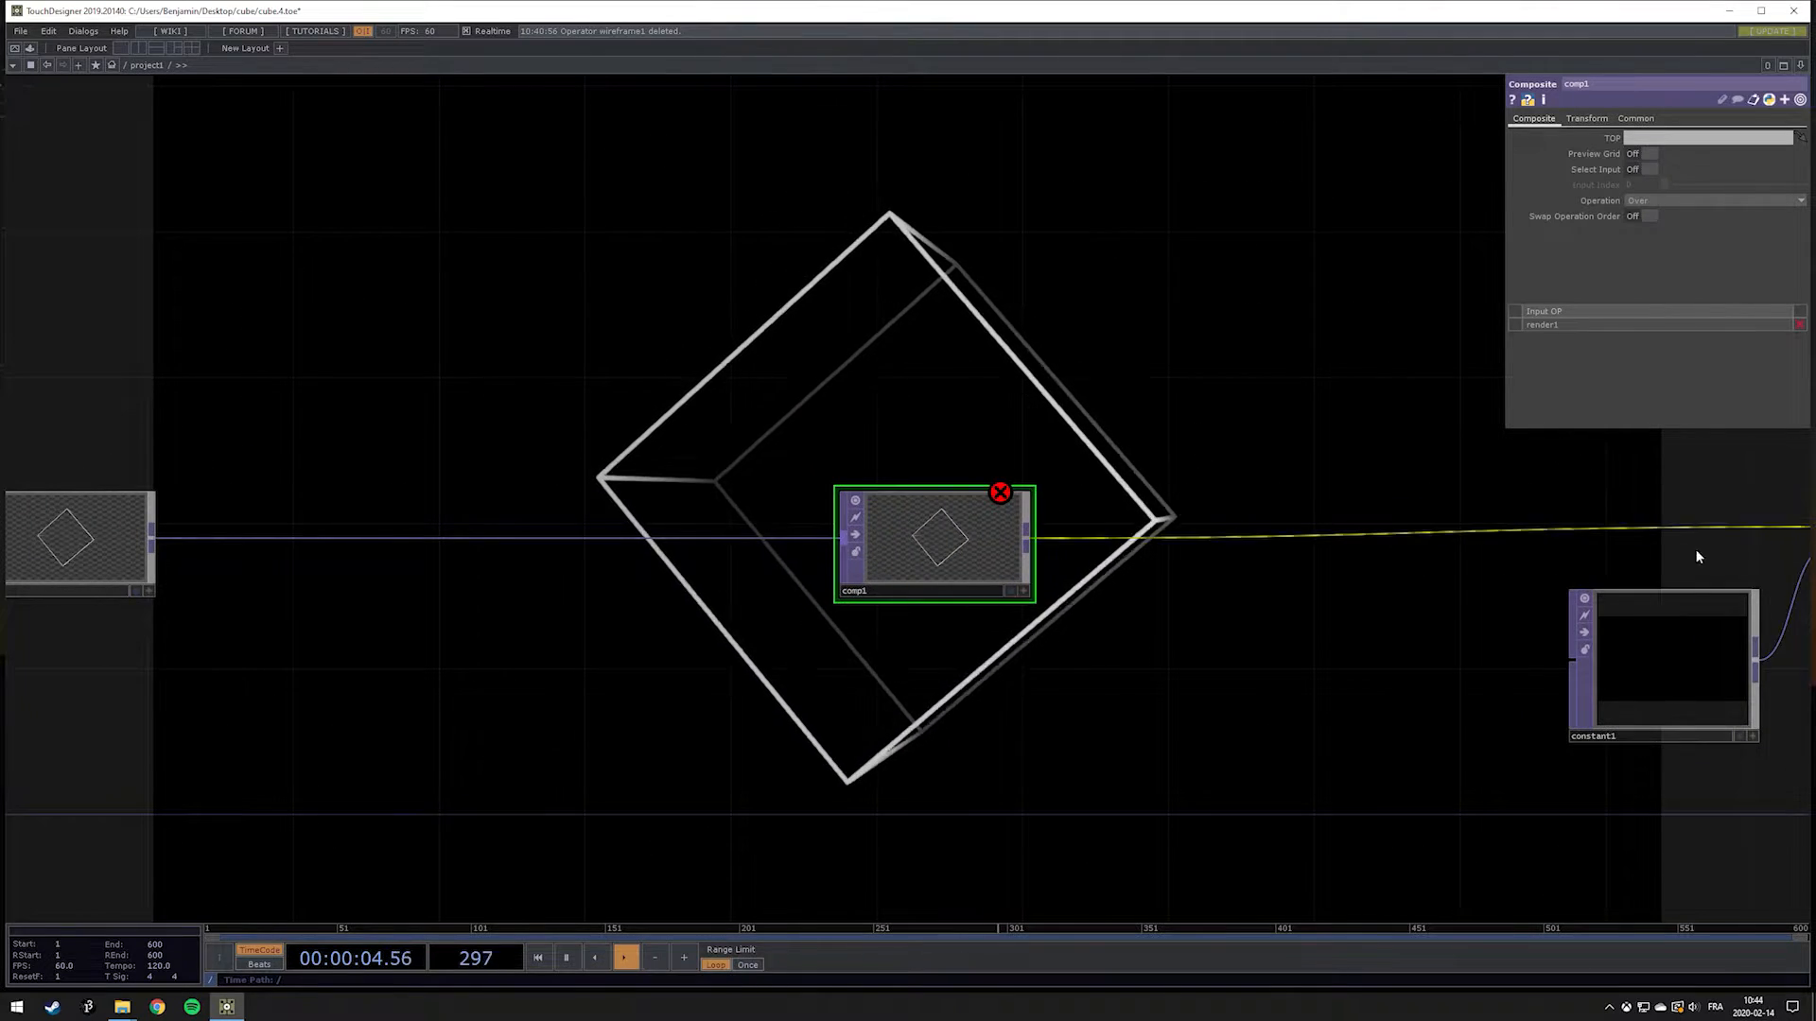
pyautogui.scroll(-3, 1621, 570)
pyautogui.moveTo(1653, 508); pyautogui.dragTo(1432, 531)
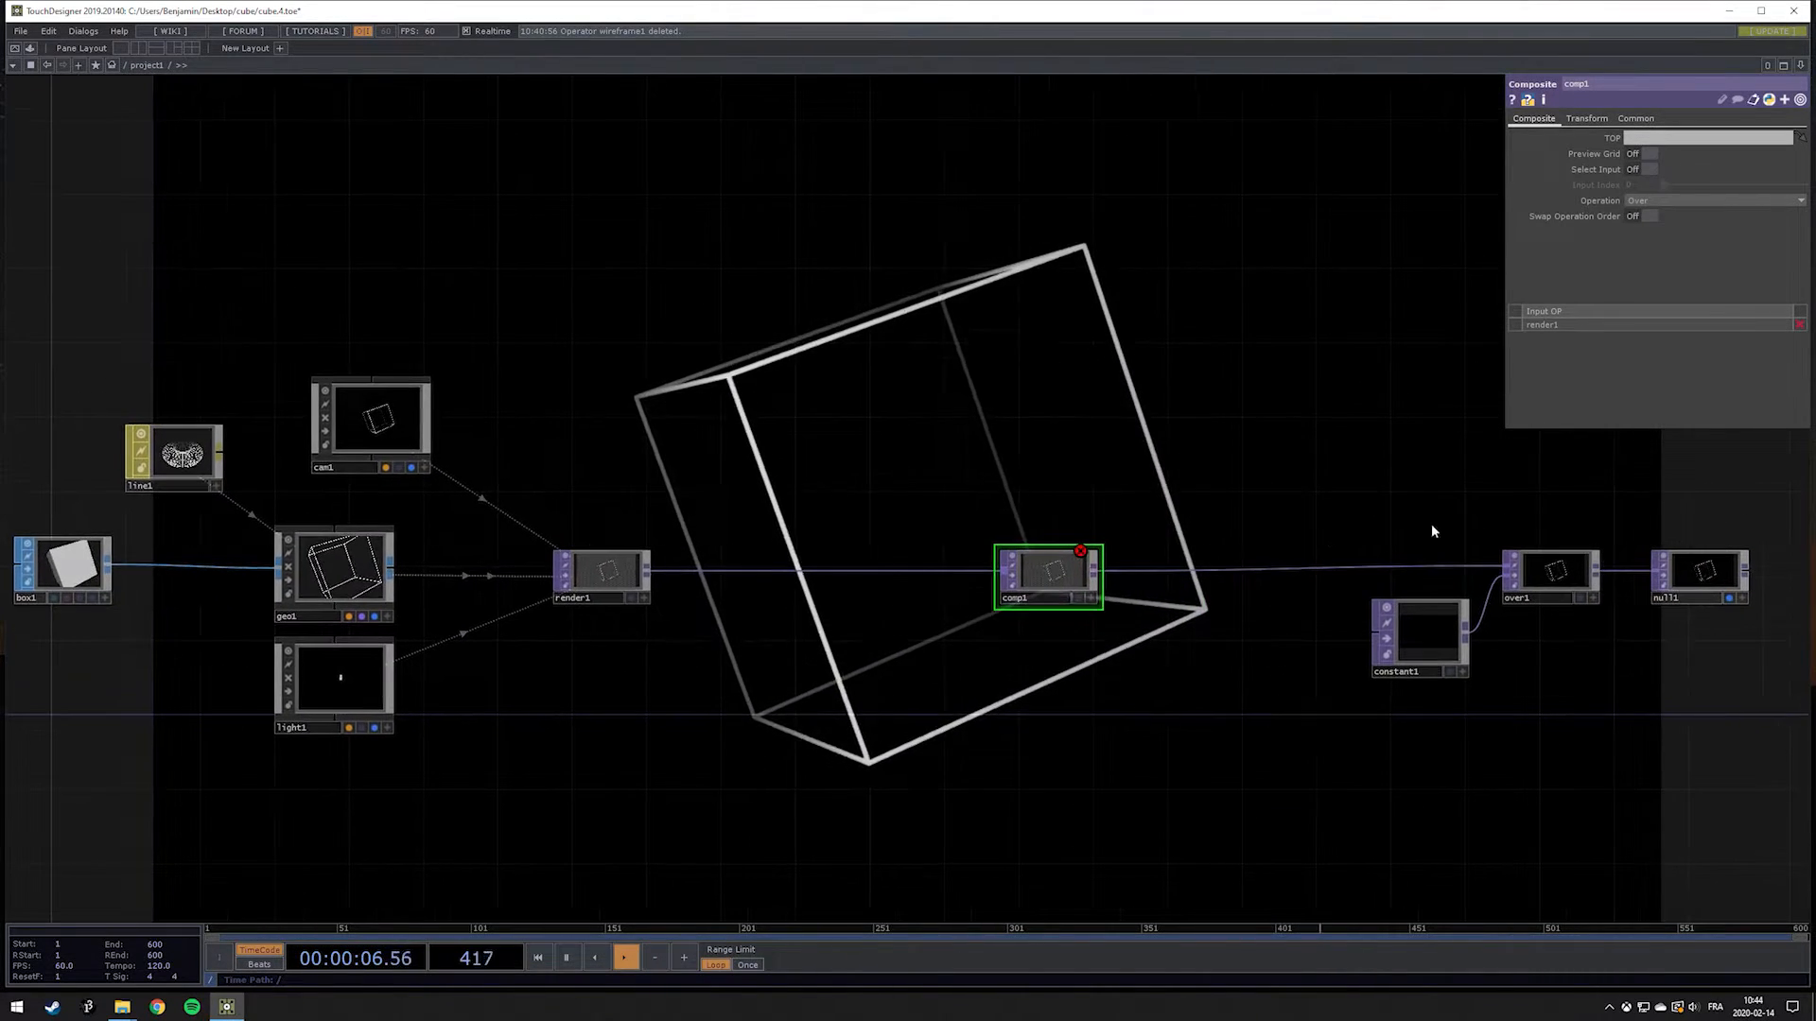
pyautogui.scroll(3, 1072, 643)
pyautogui.scroll(-3, 1375, 534)
pyautogui.moveTo(1237, 560); pyautogui.dragTo(1004, 582)
pyautogui.scroll(4, 1046, 502)
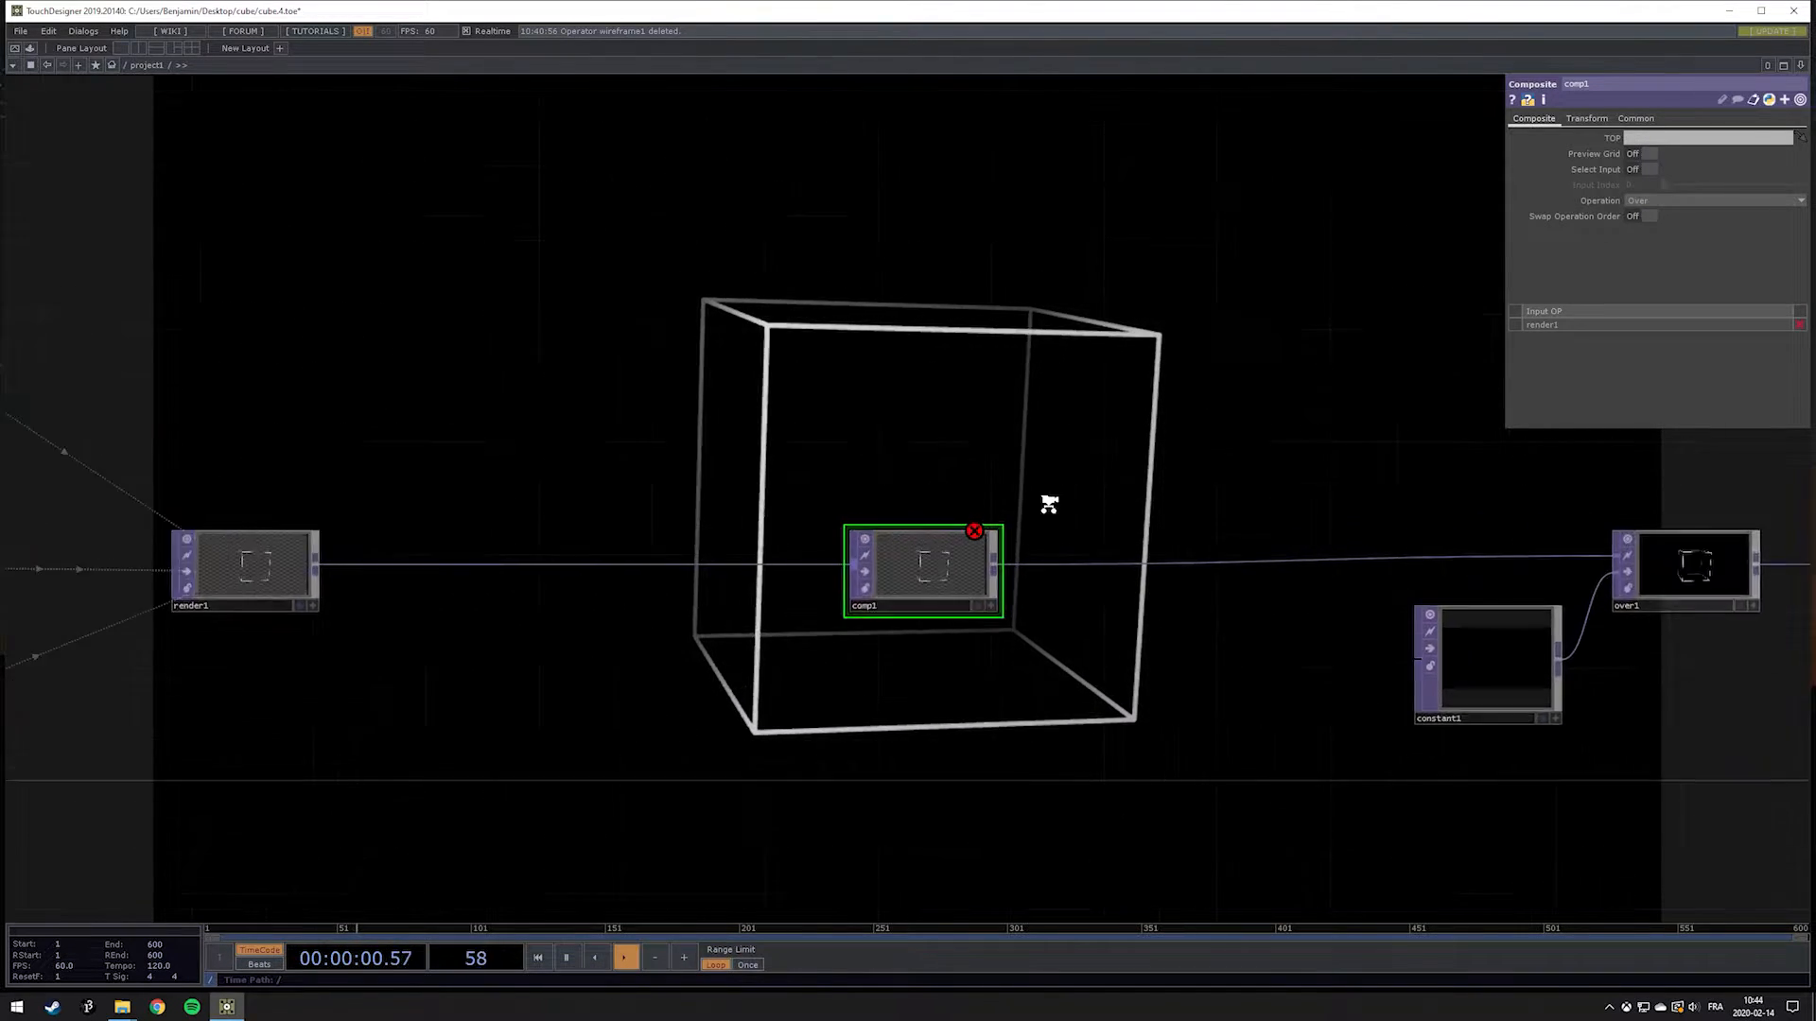
pyautogui.click(1638, 201)
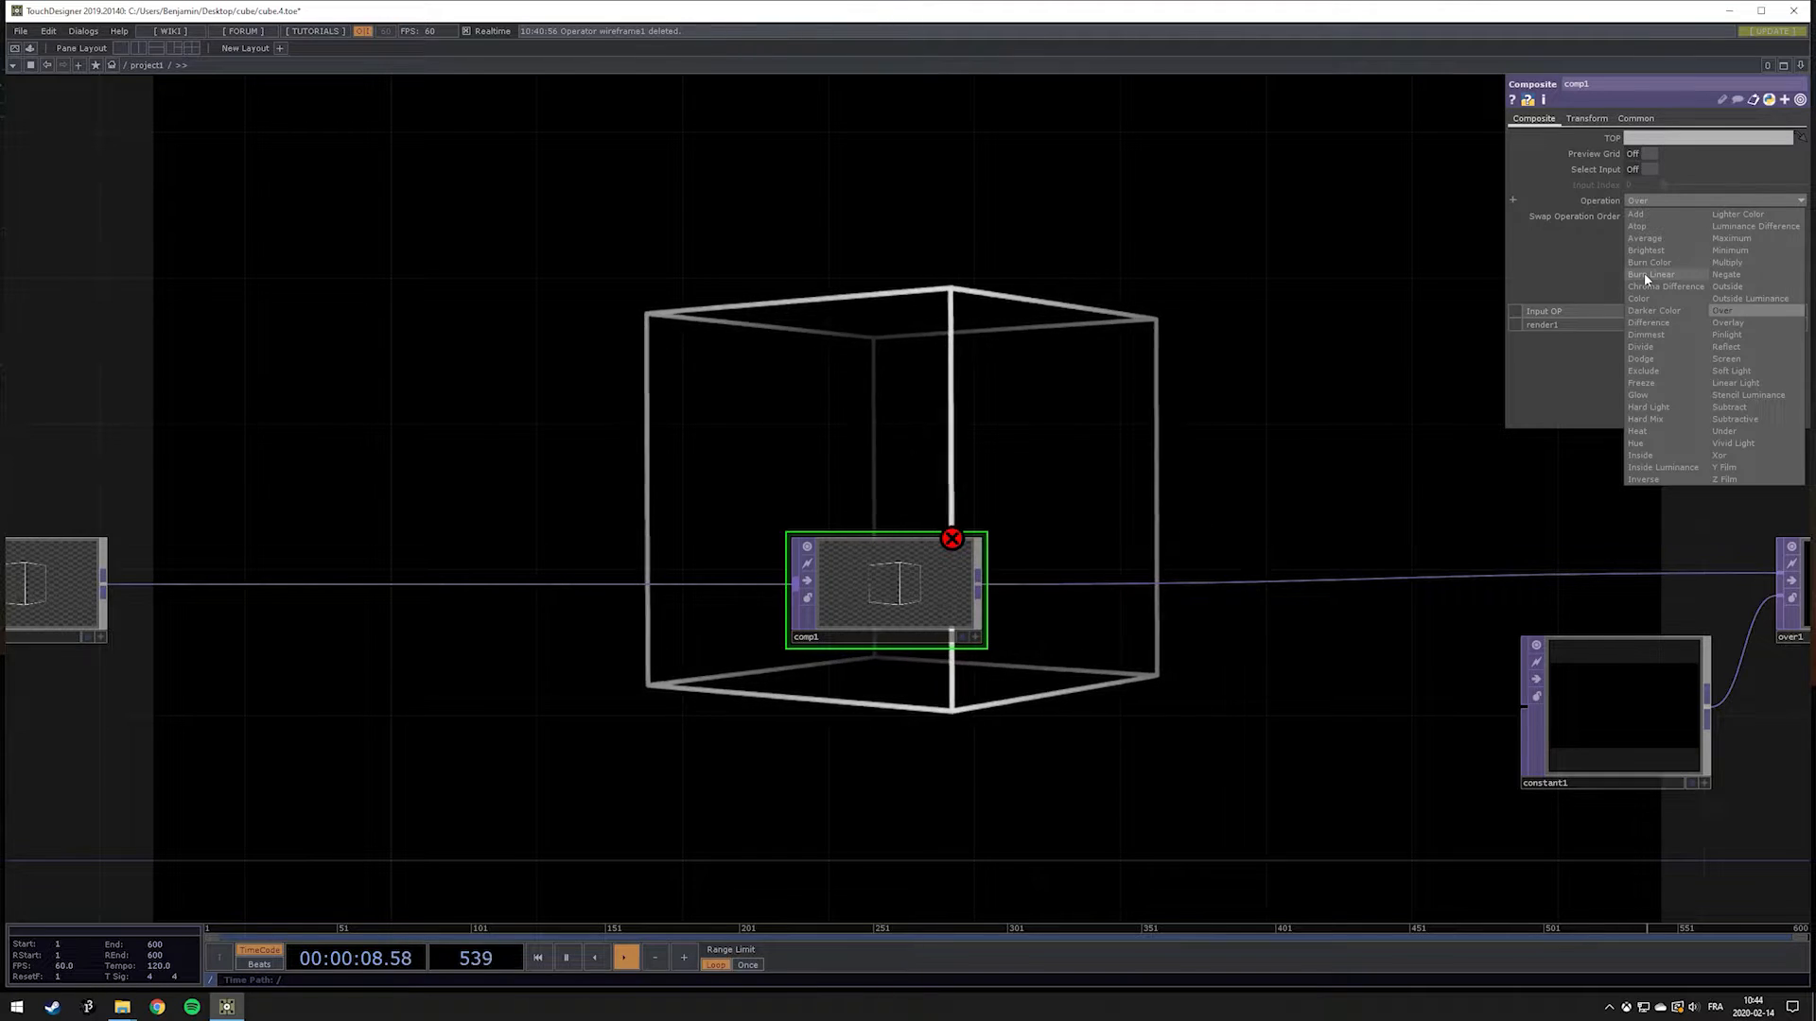
pyautogui.click(1648, 216)
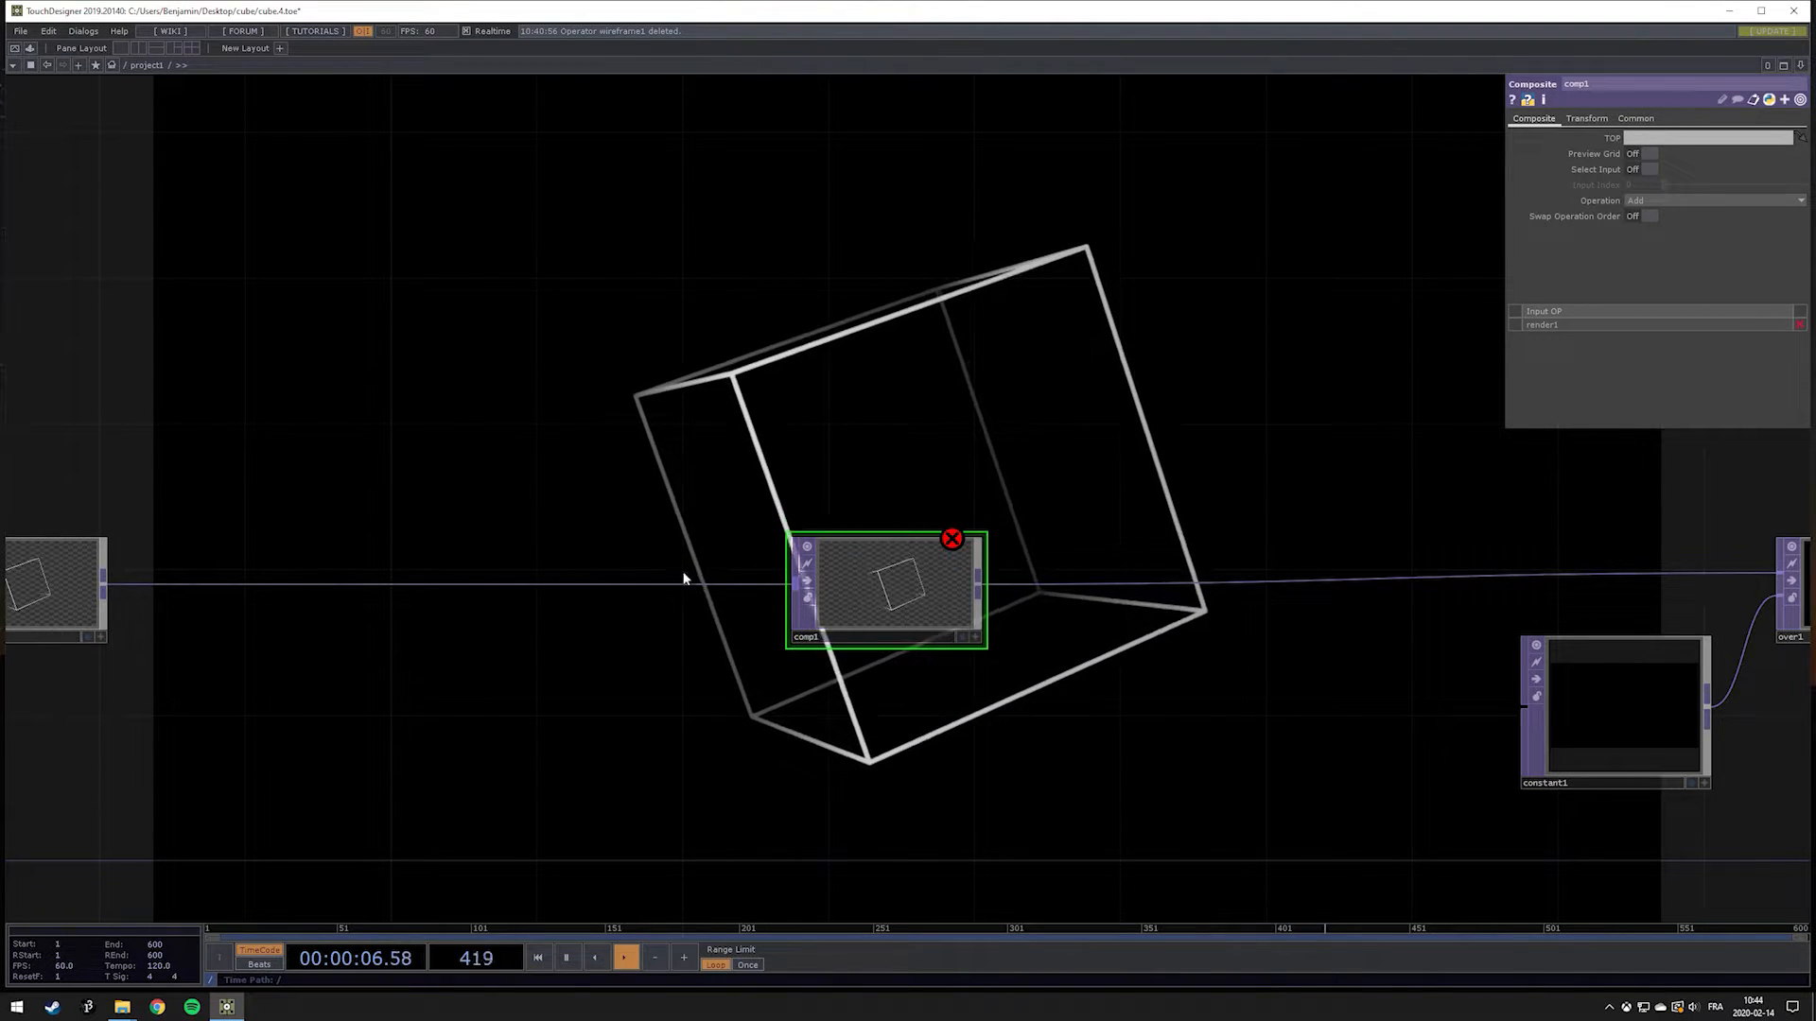
# Step: Add a Feedback TOP above the connection between render1 and comp1, and feed it from render1's output
pyautogui.moveTo(785, 467); pyautogui.dragTo(1147, 434)
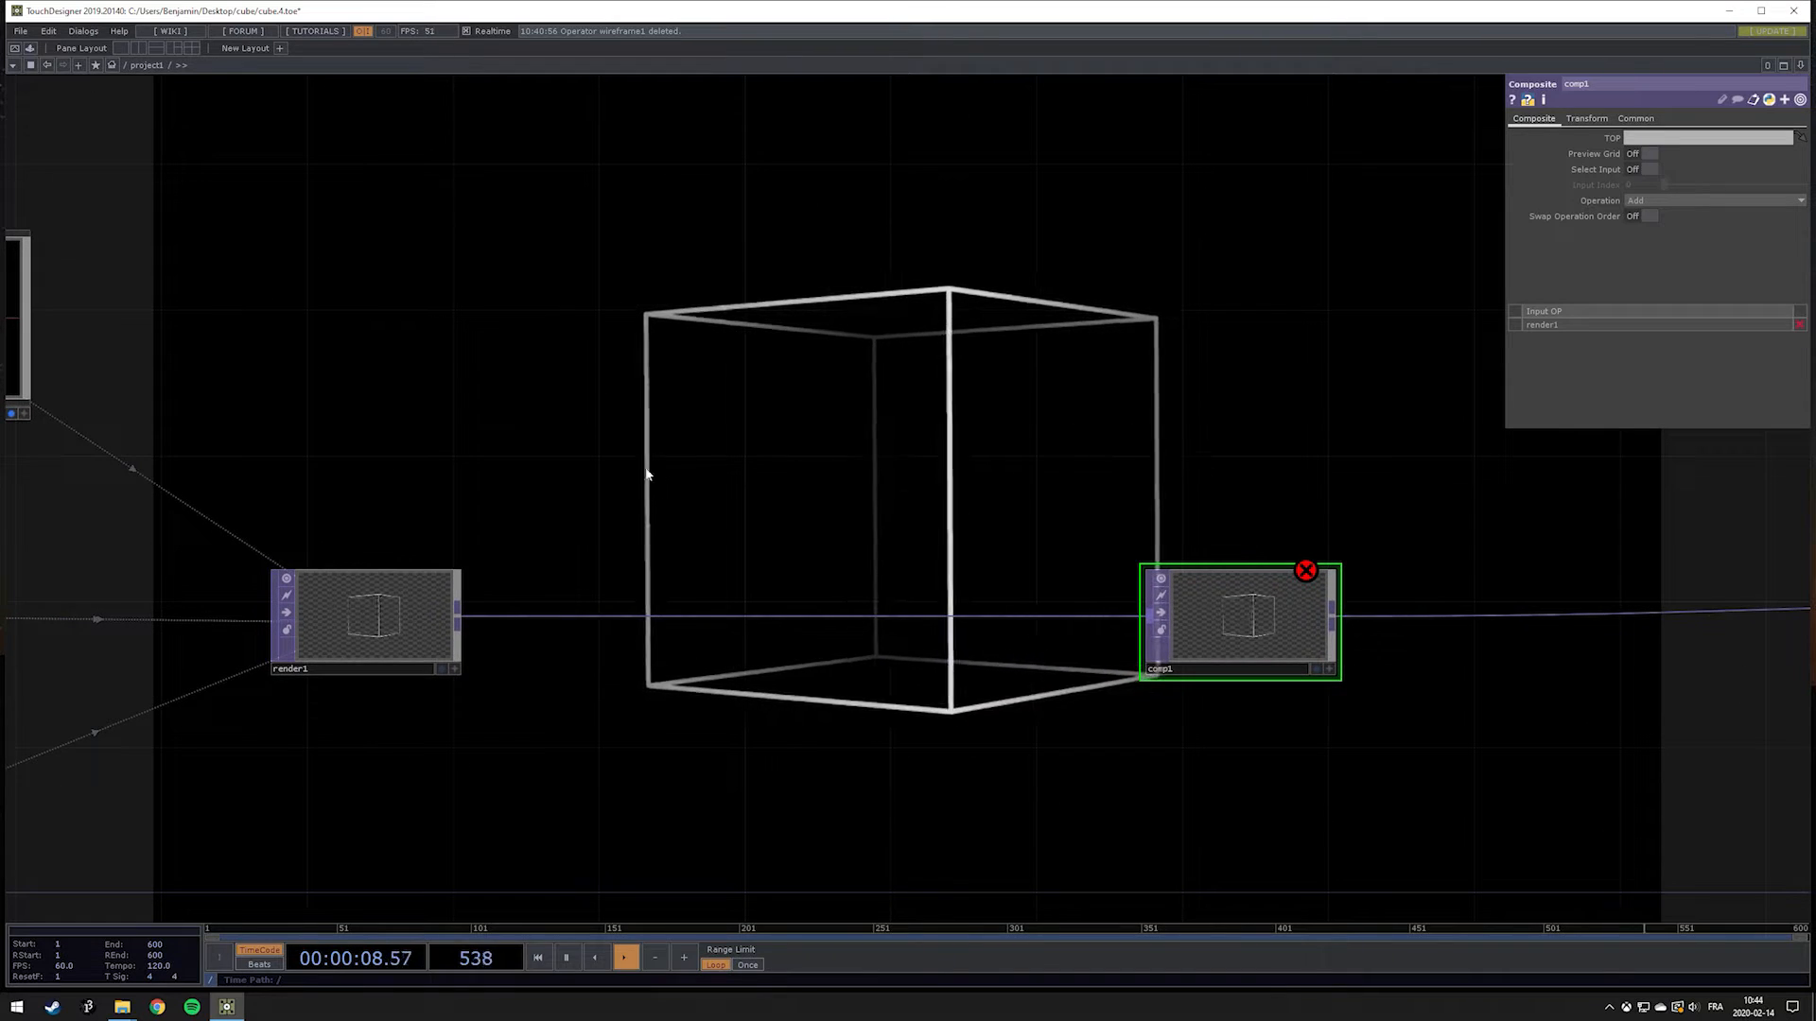
pyautogui.press('Tab')
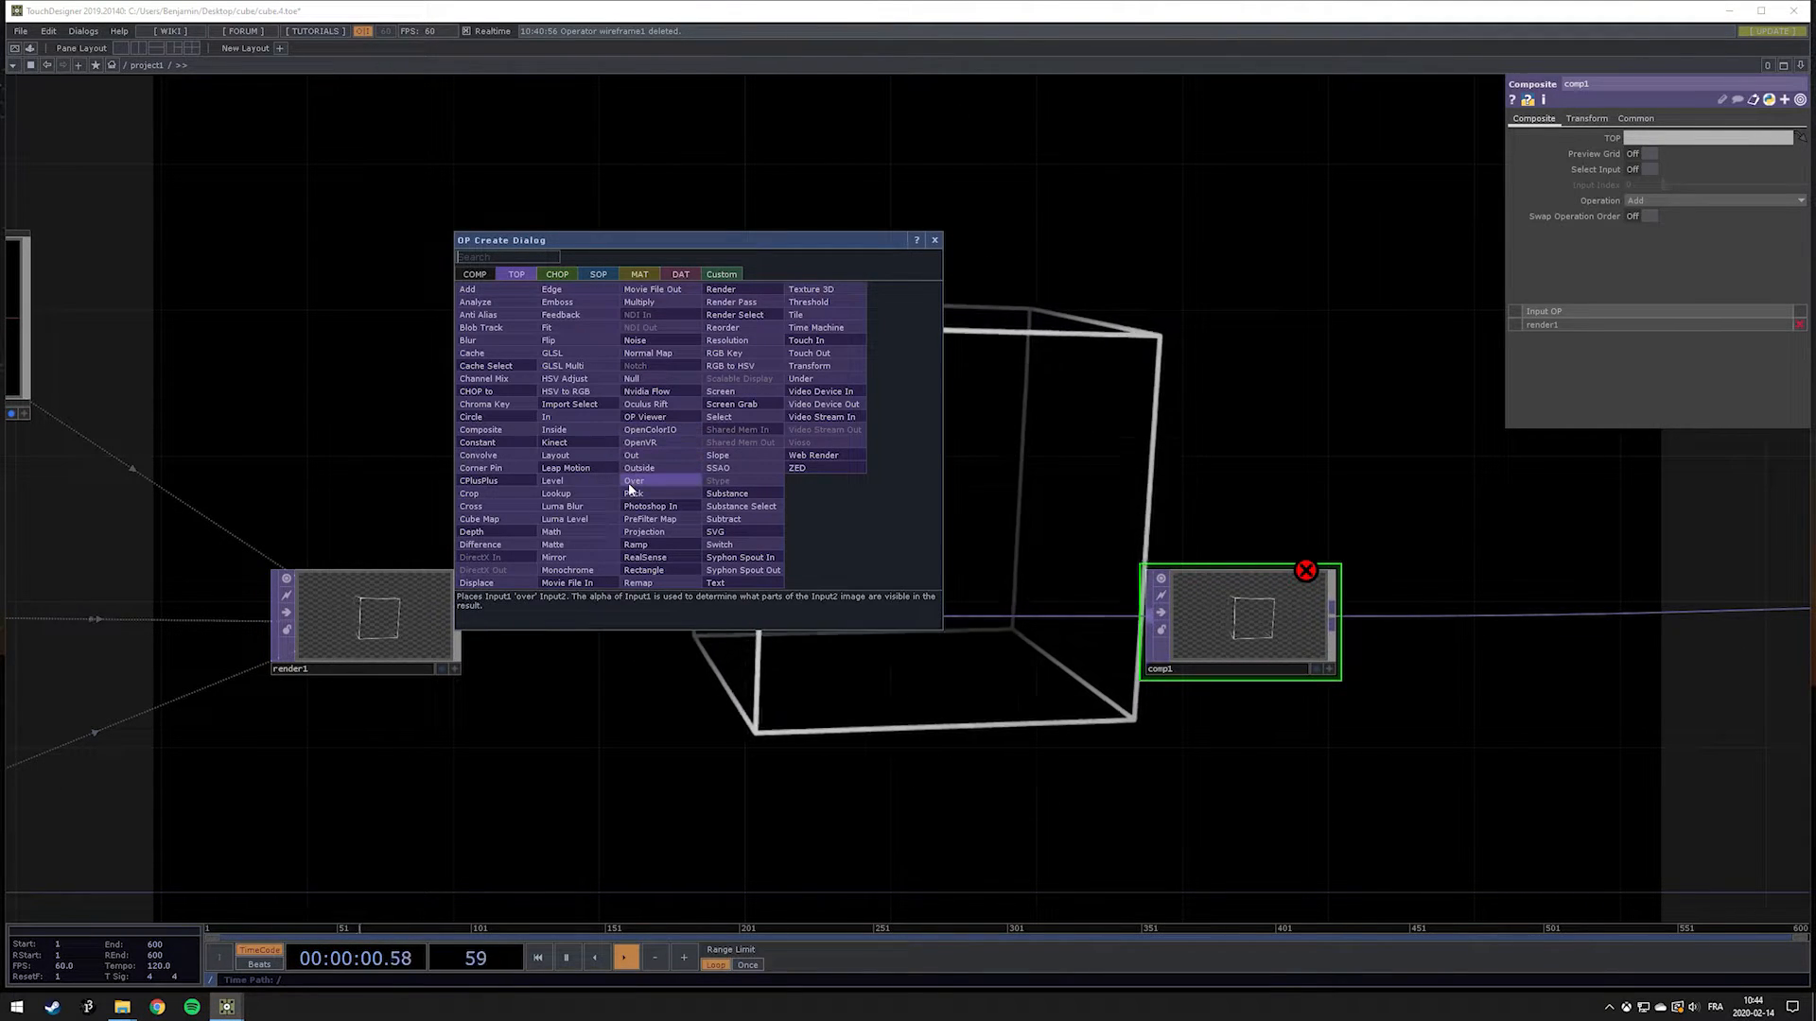
pyautogui.click(645, 379)
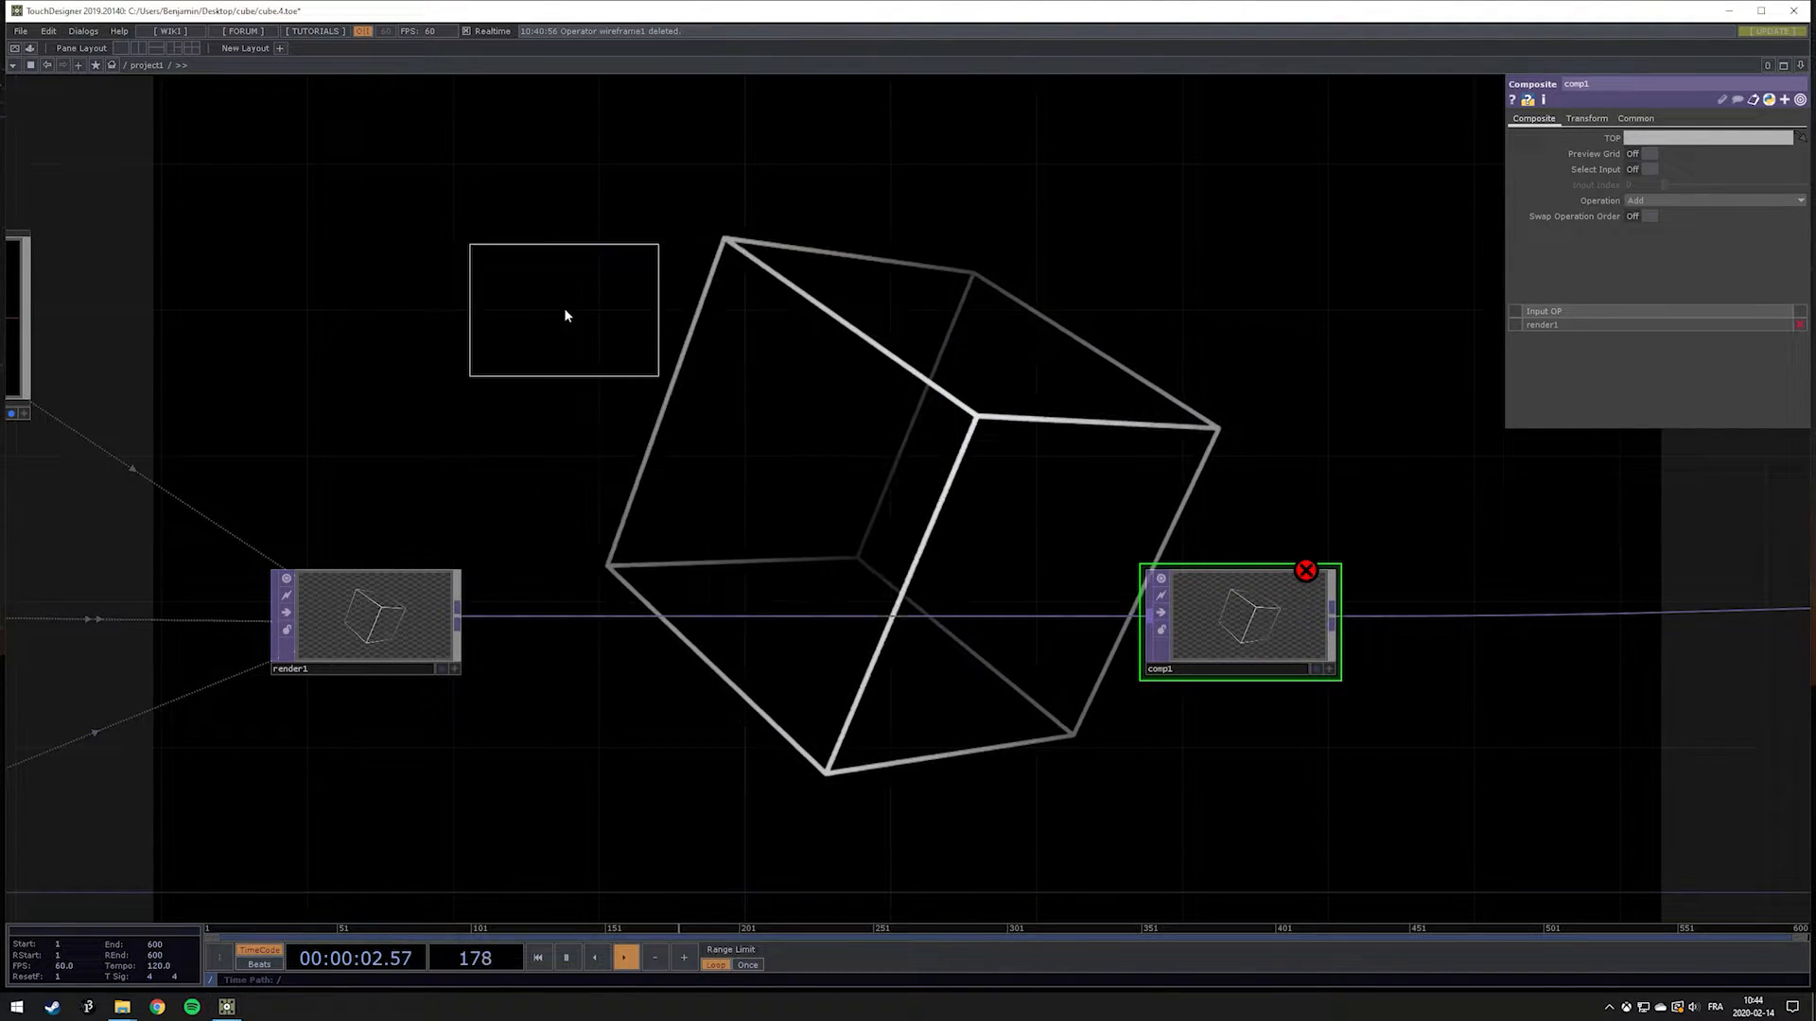
pyautogui.click(624, 367)
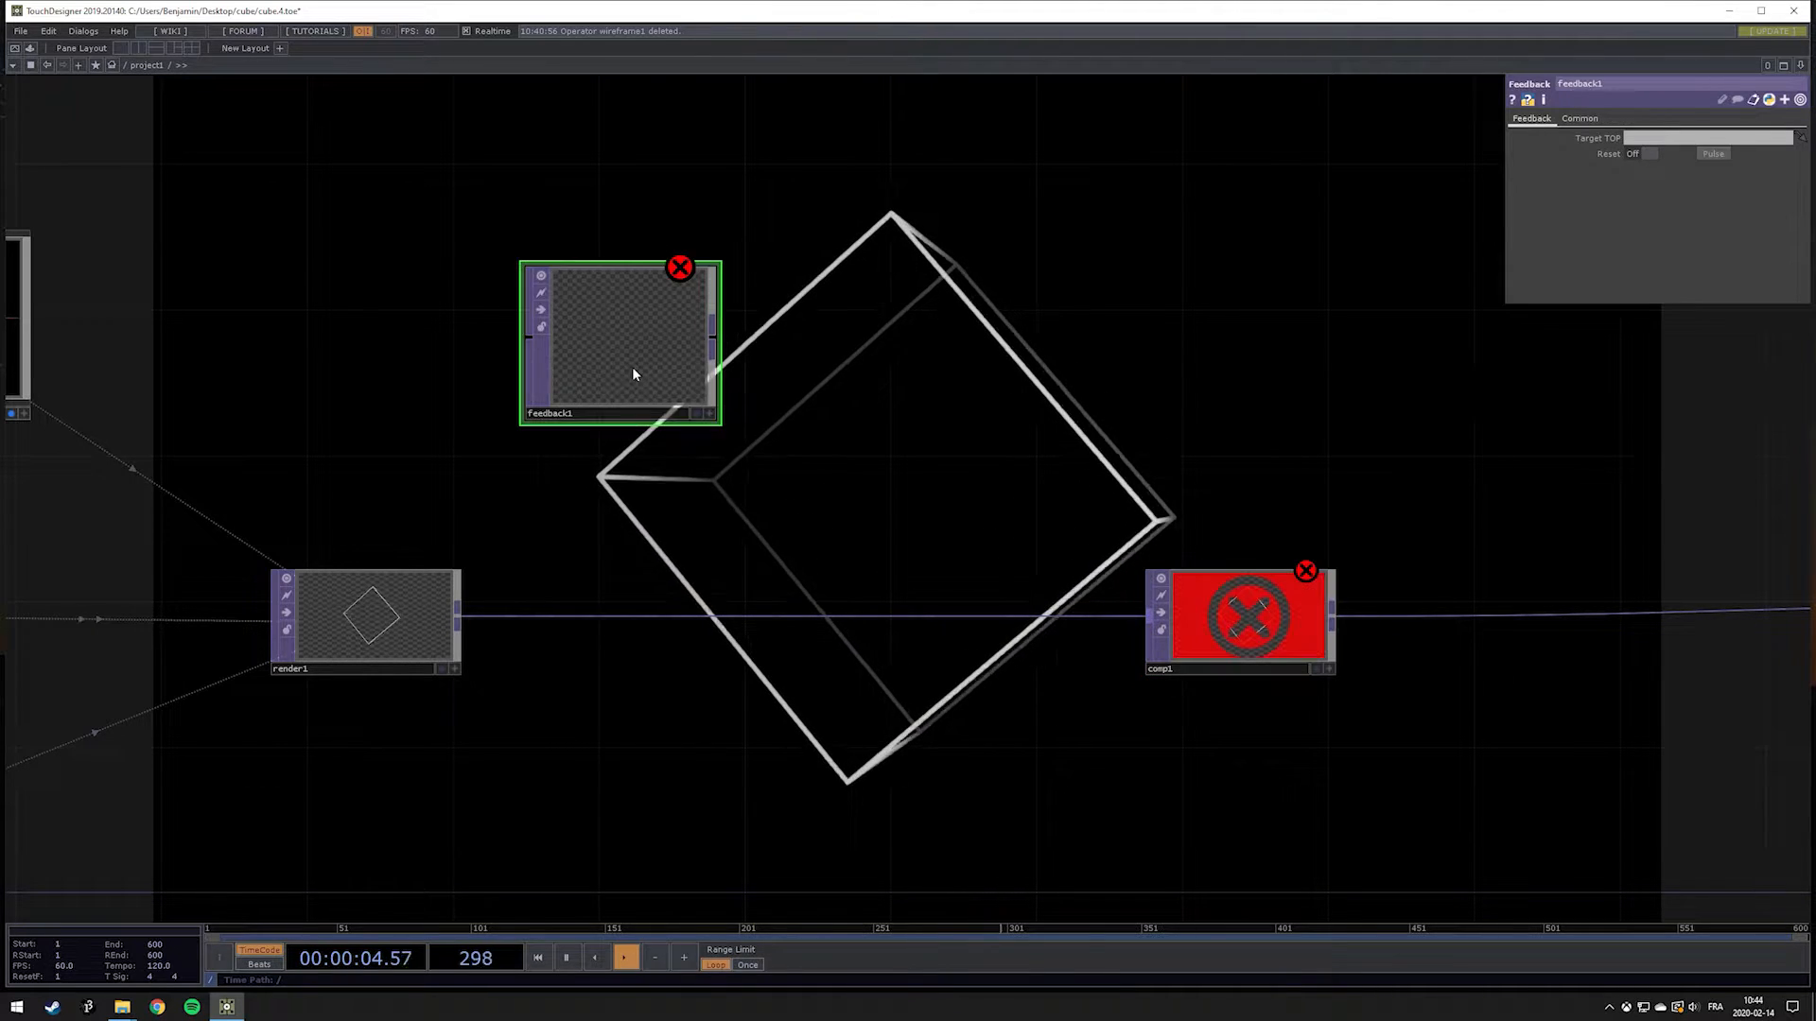
pyautogui.click(458, 626)
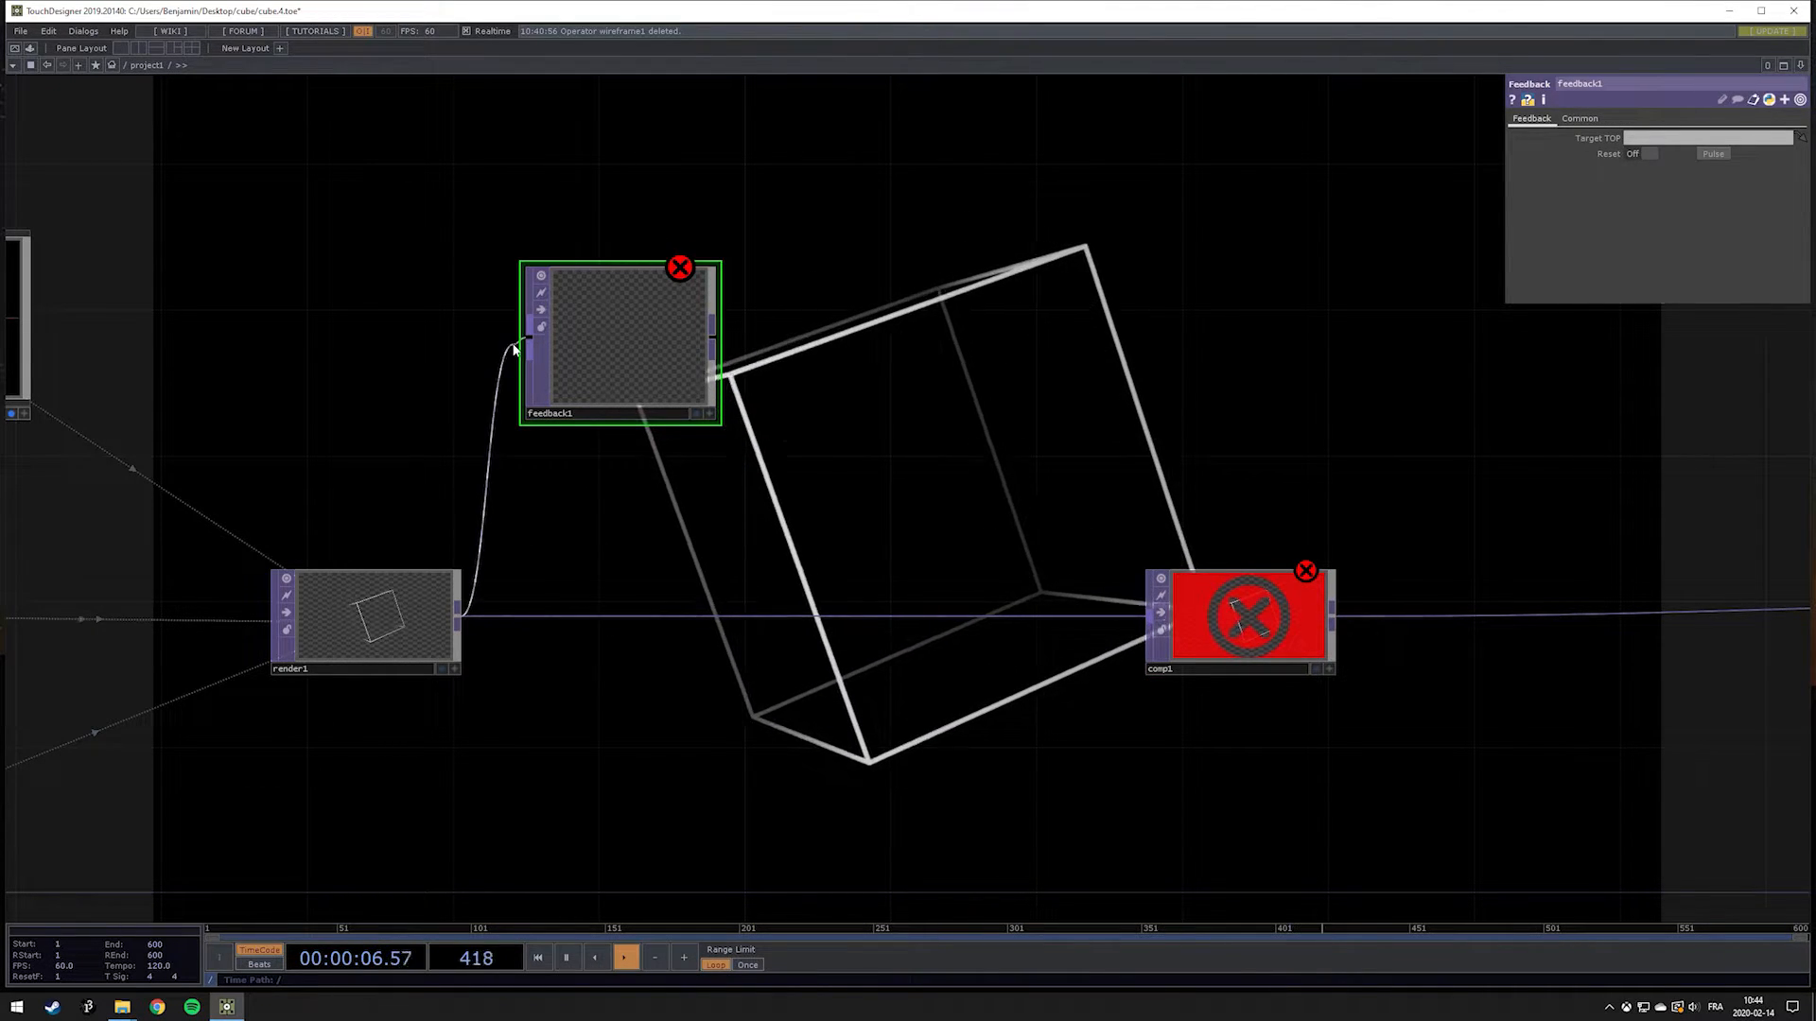
pyautogui.click(515, 348)
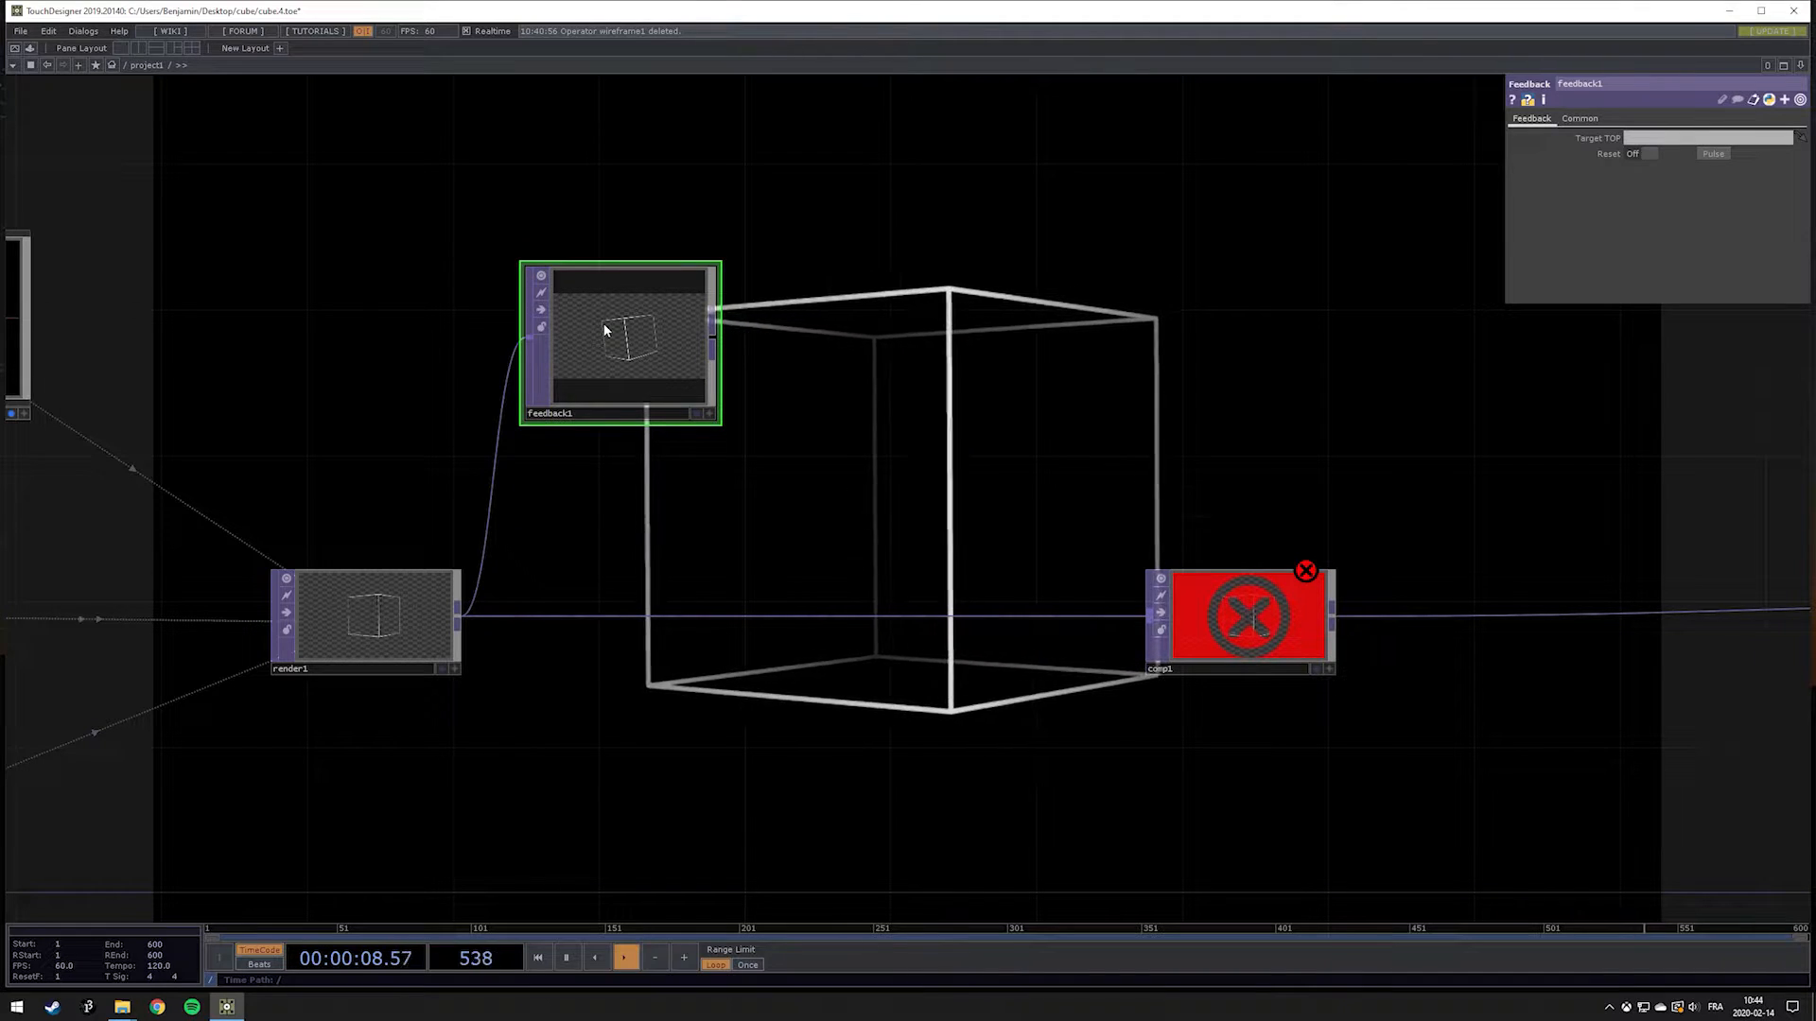
pyautogui.moveTo(619, 323); pyautogui.dragTo(656, 322)
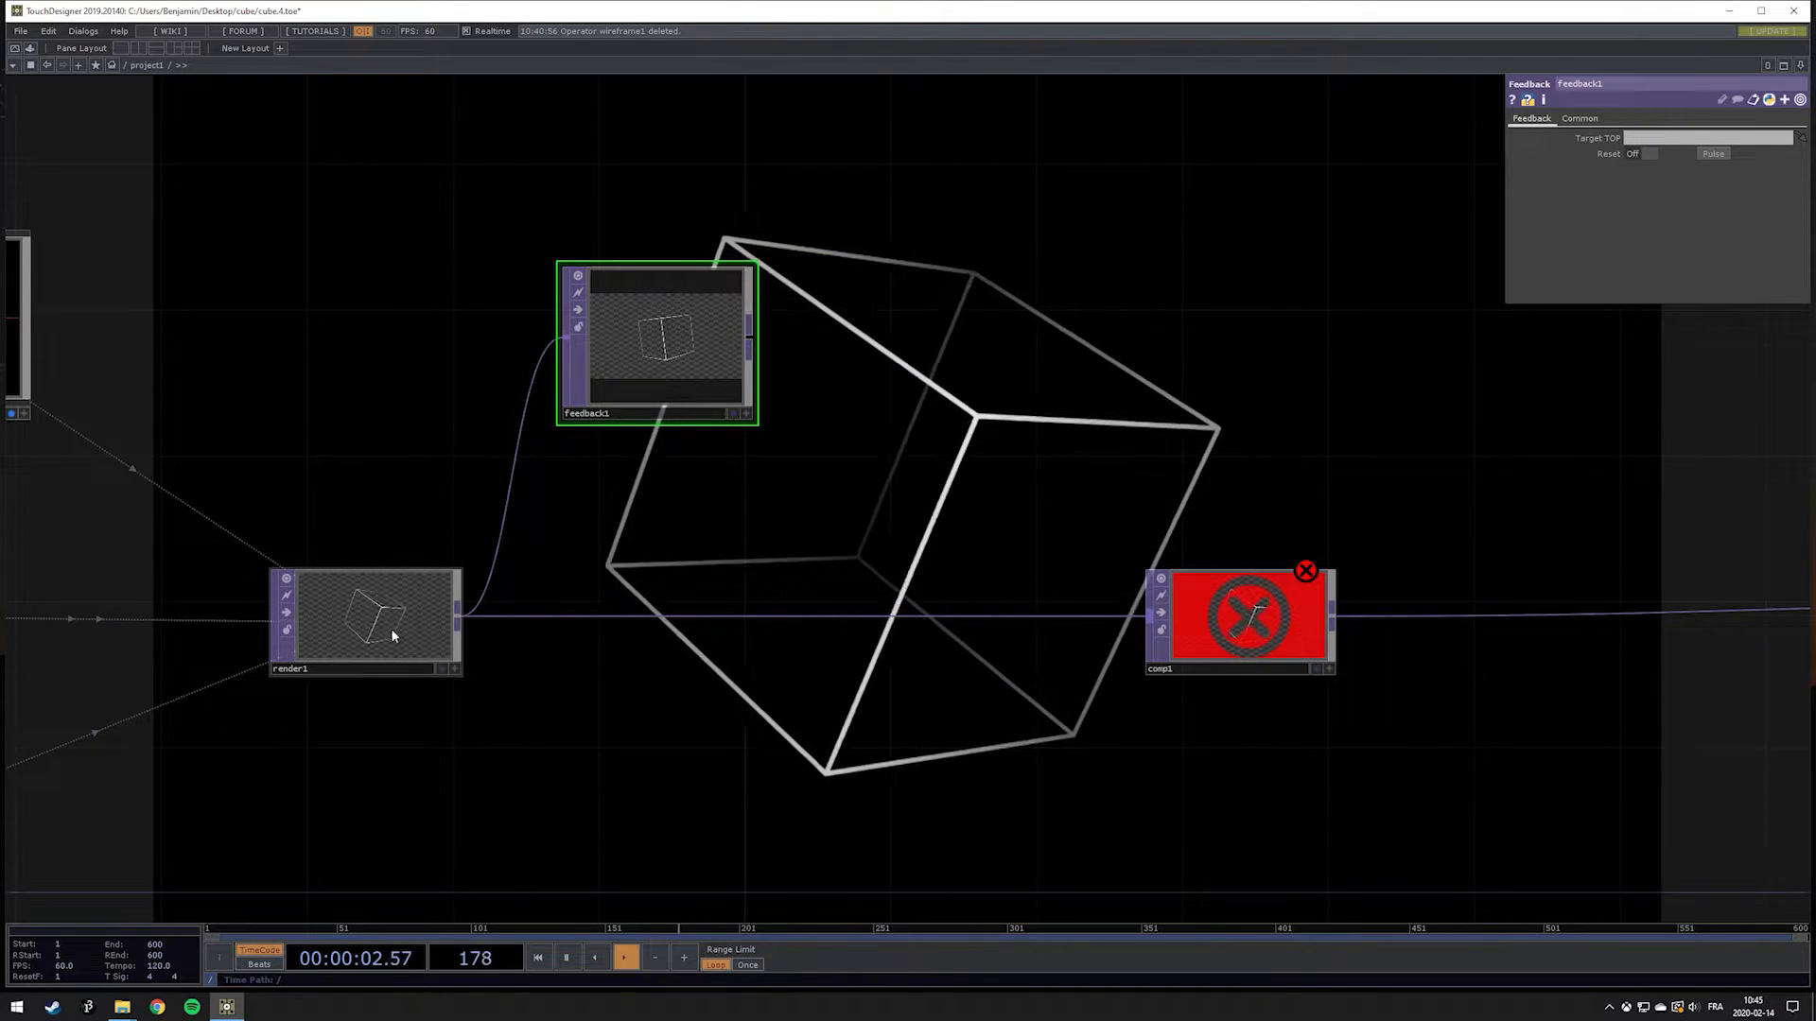
# Step: Examine the operator information of the render1 and feedback1 TOPs
pyautogui.click(1272, 600)
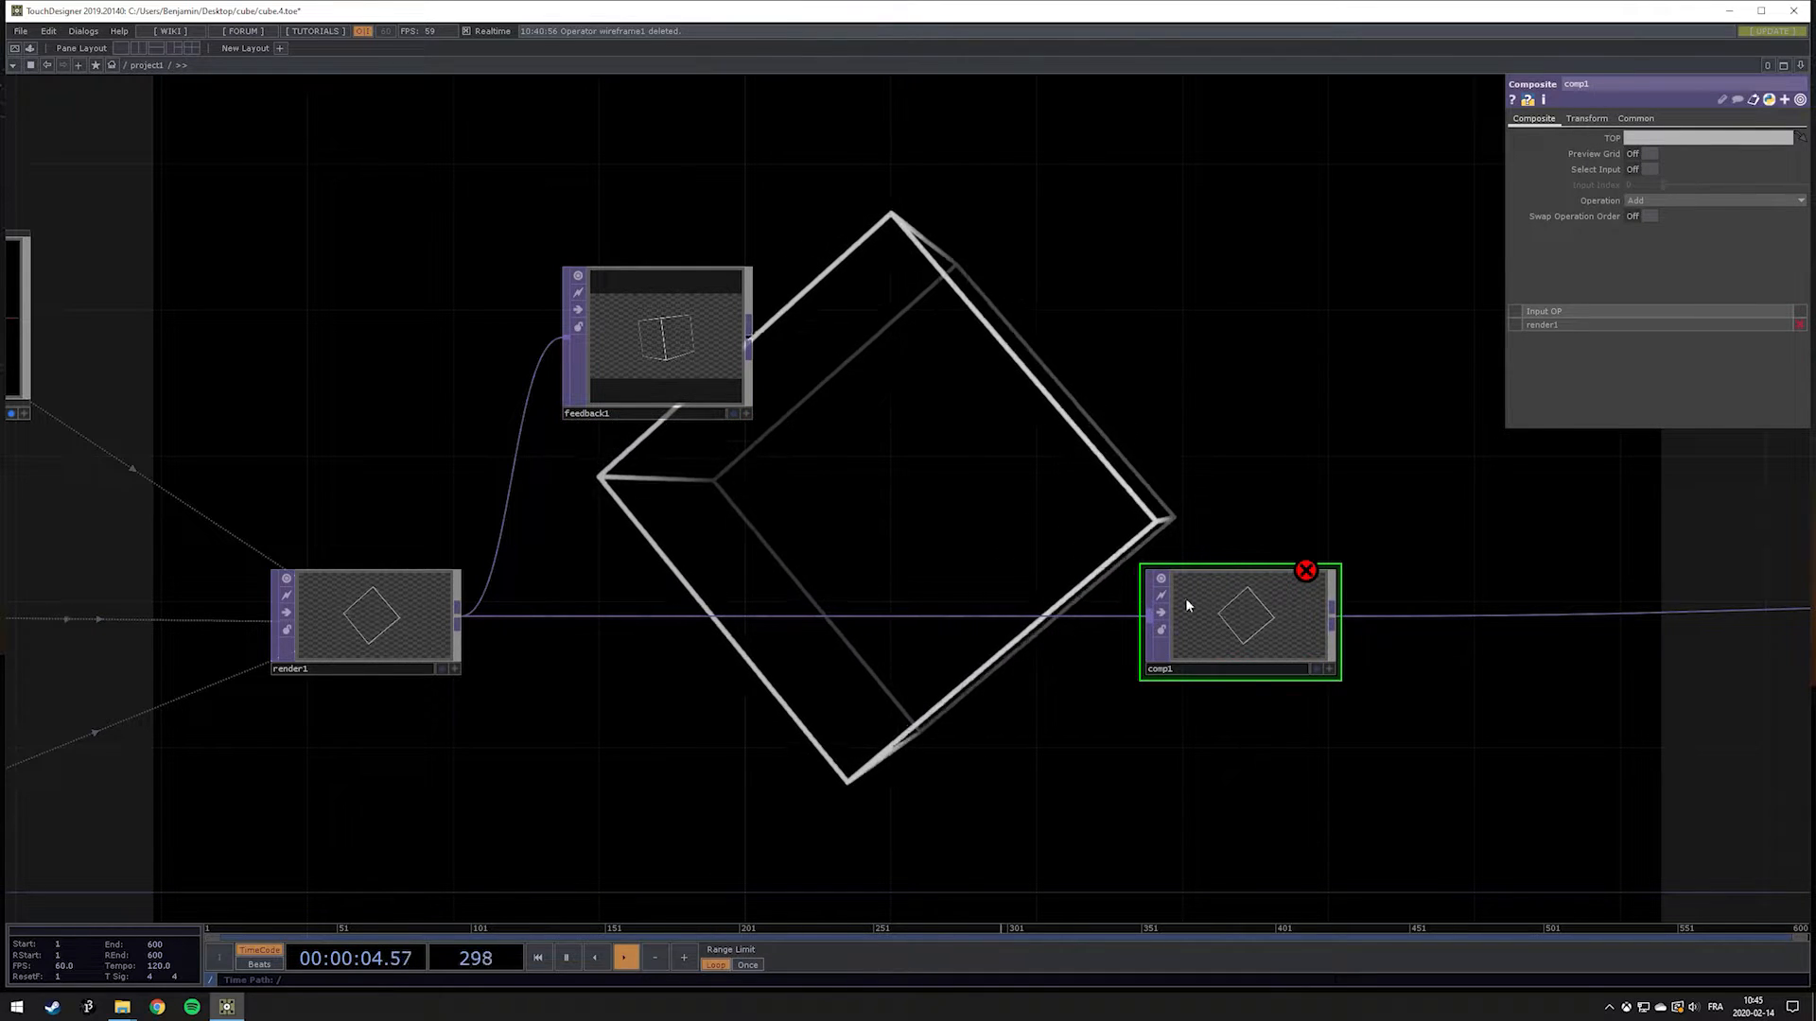
pyautogui.click(331, 630)
pyautogui.middleClick(342, 625)
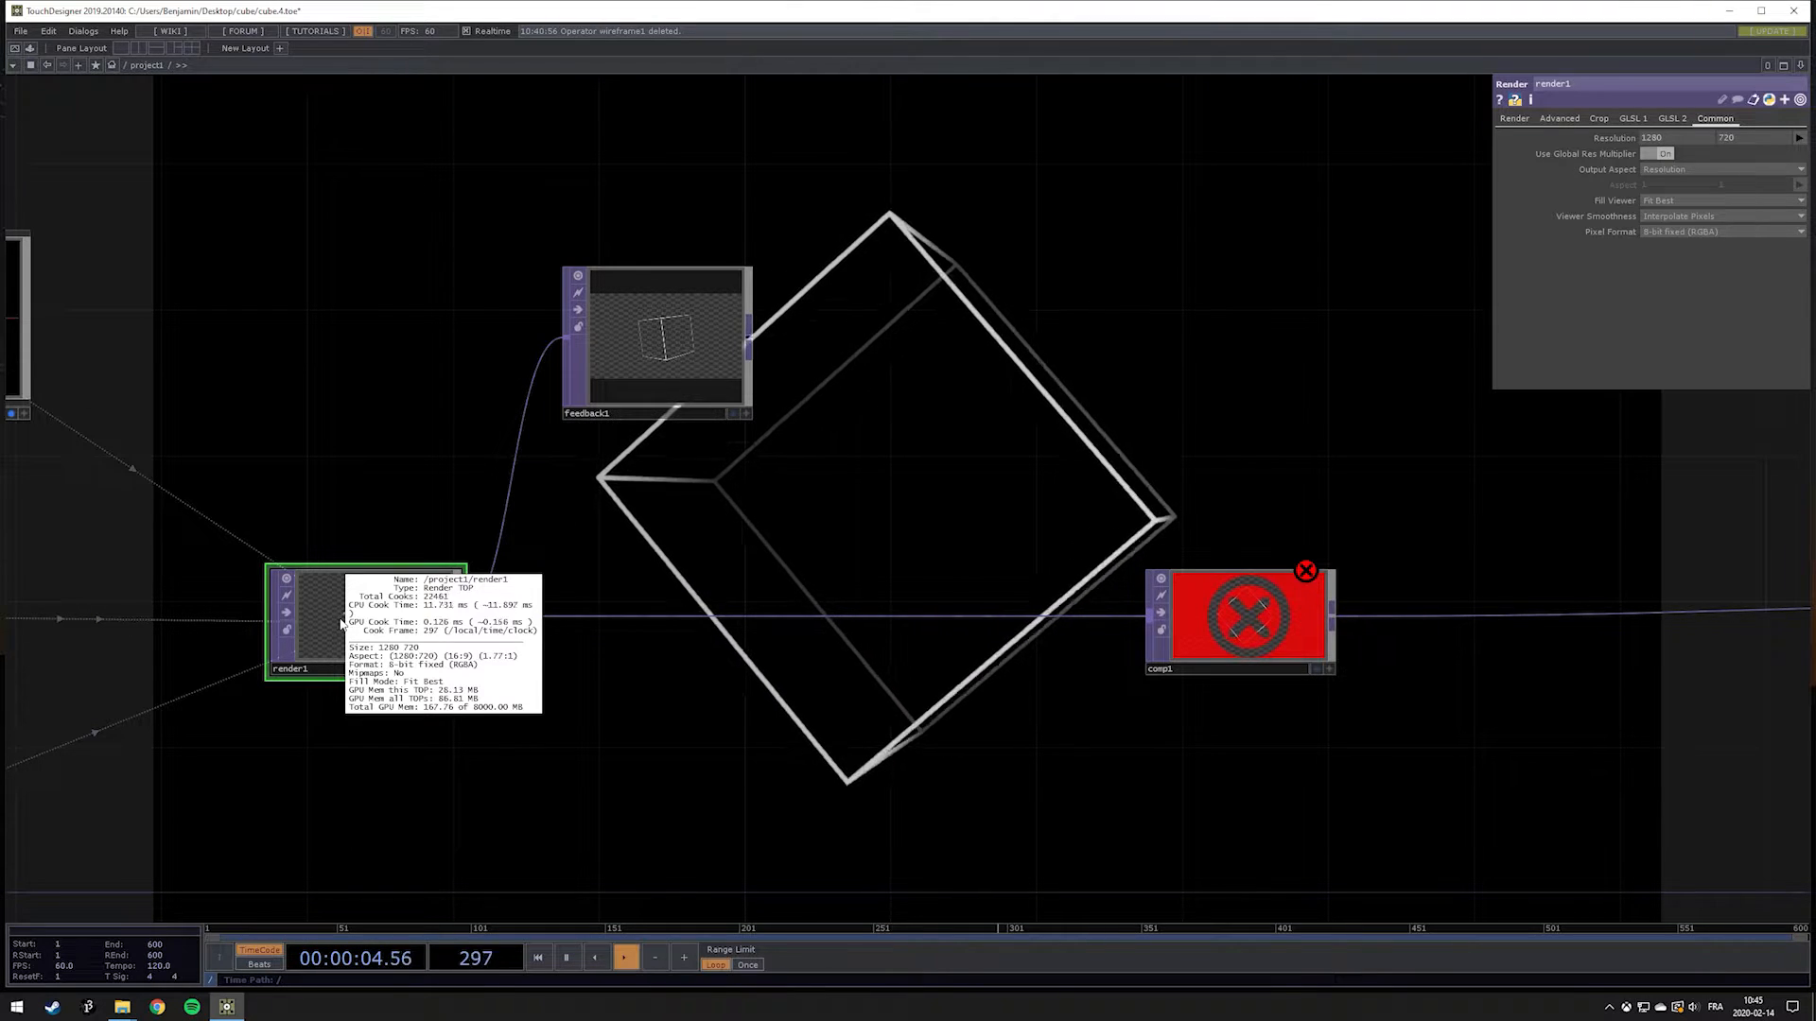
pyautogui.moveTo(341, 623); pyautogui.dragTo(450, 391, button='middle')
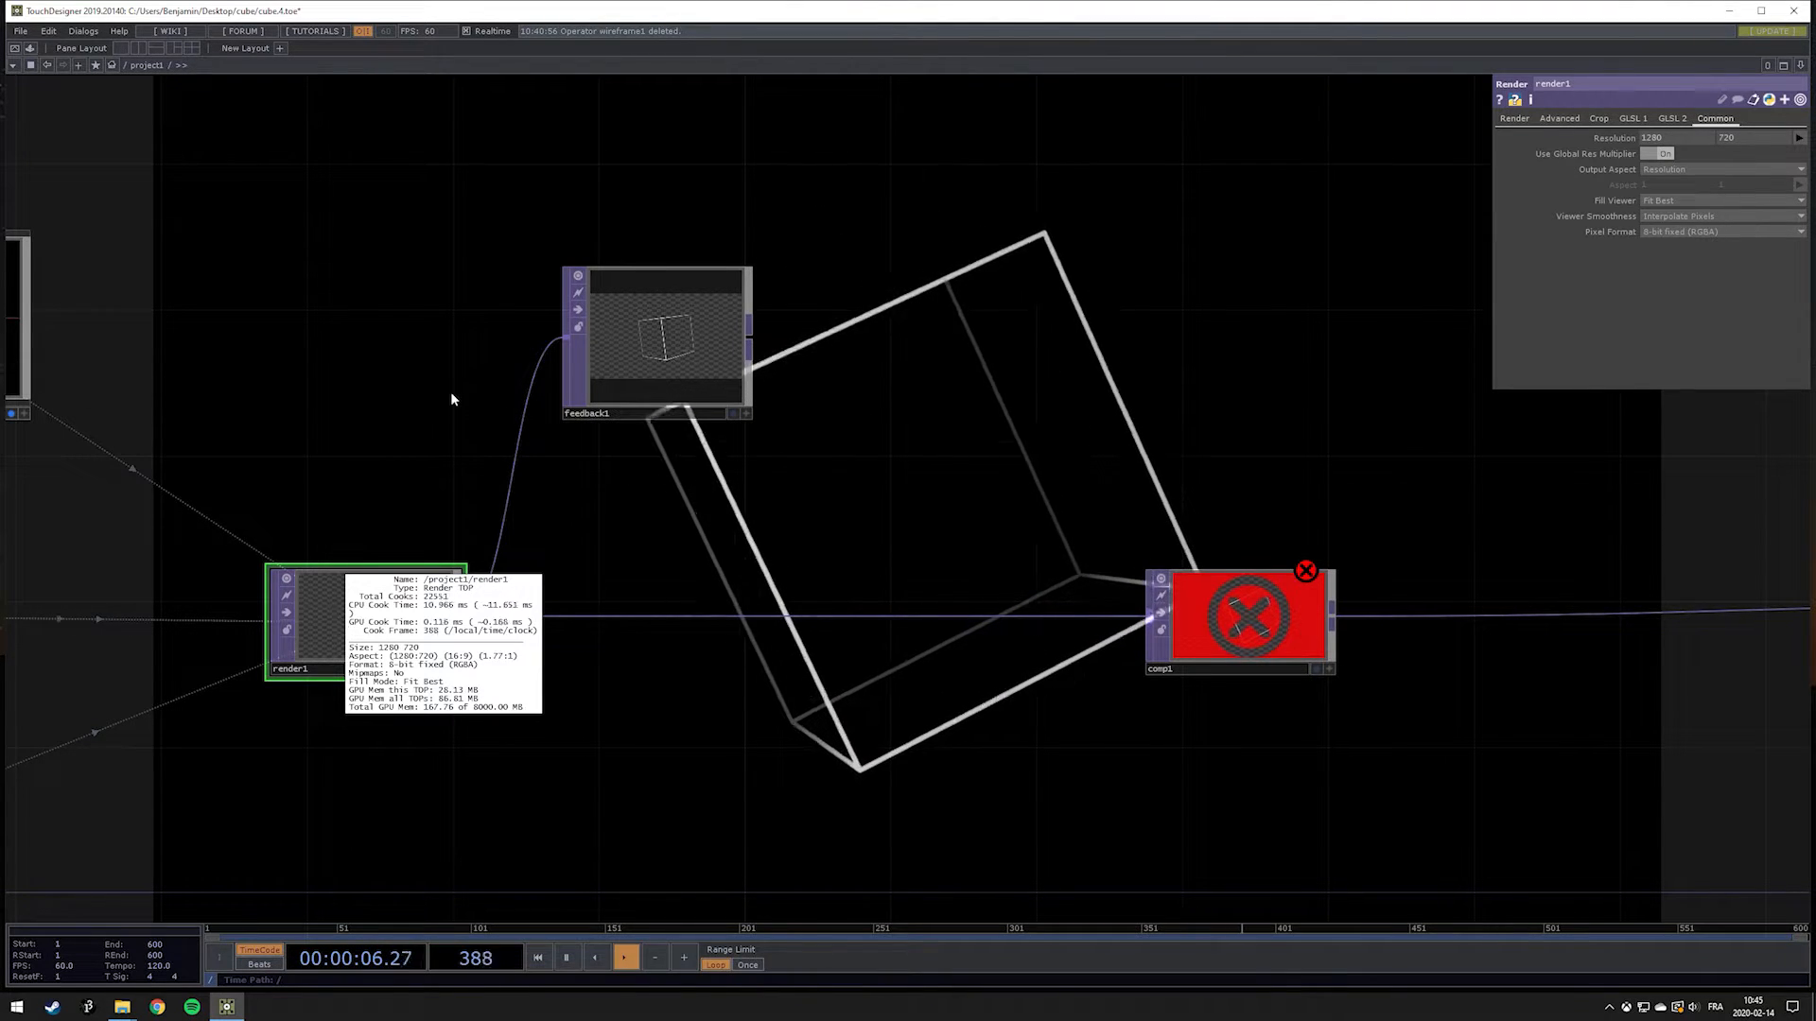
pyautogui.middleClick(668, 321)
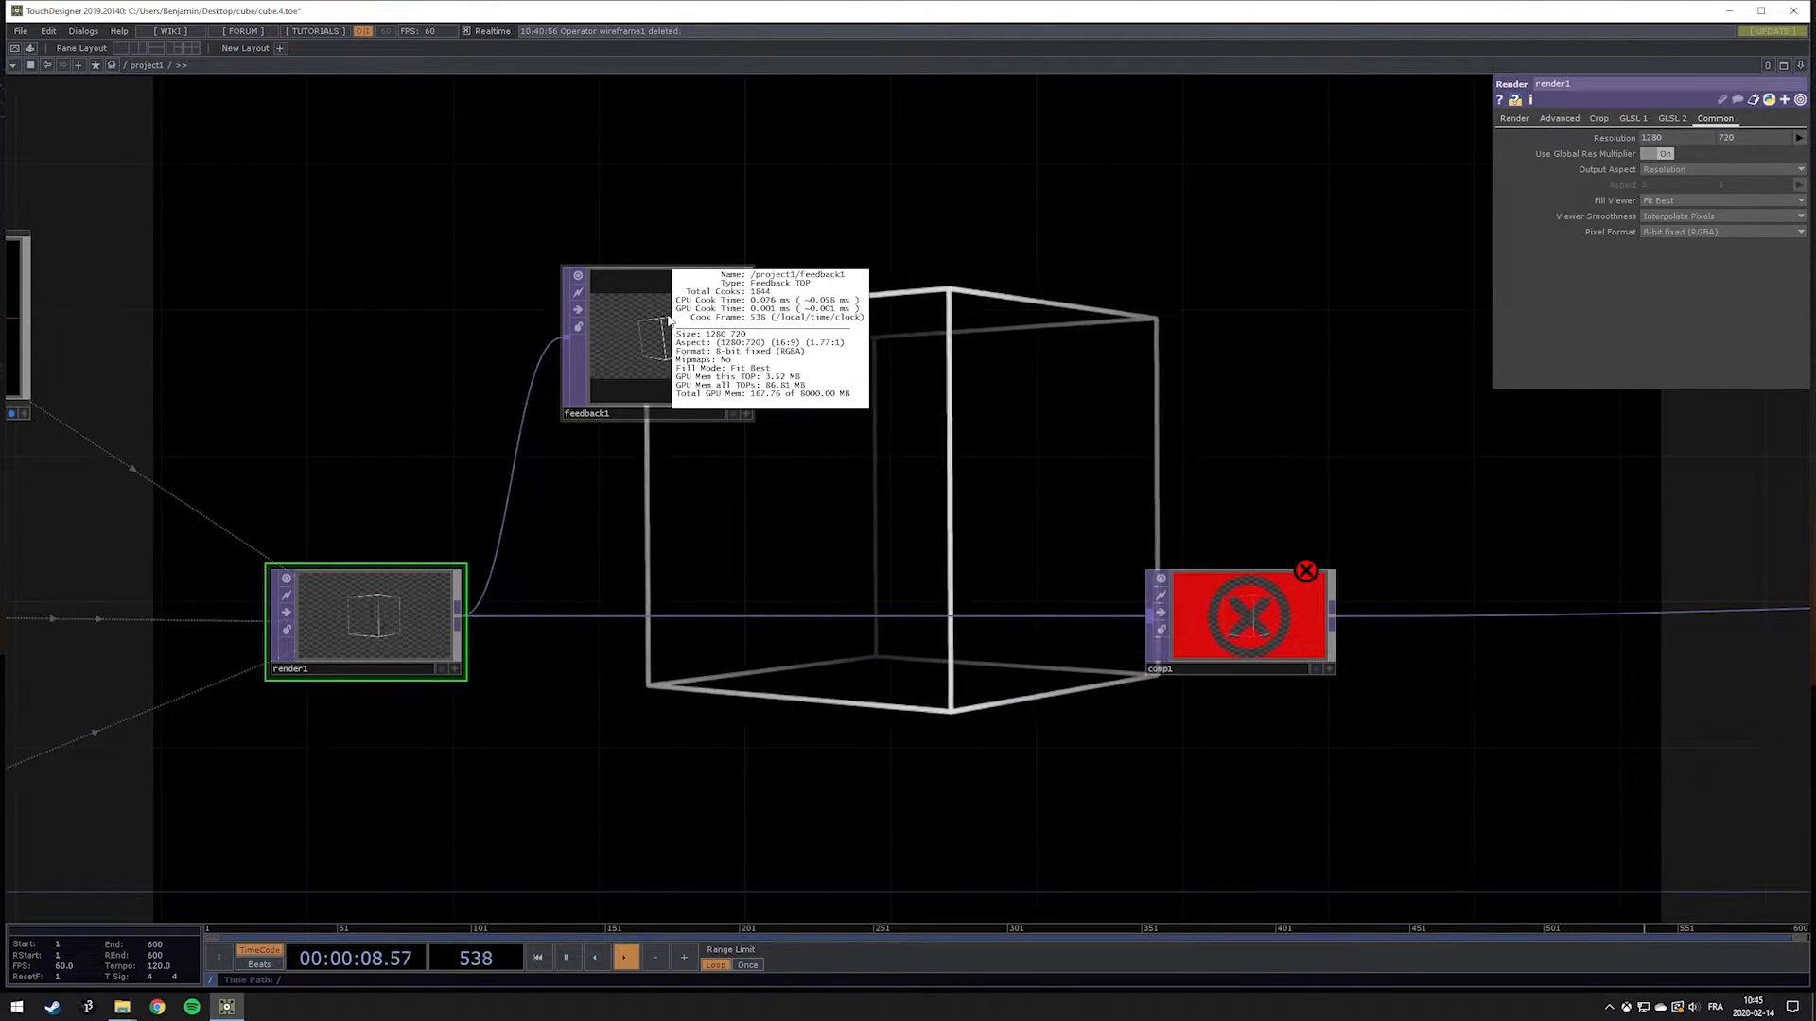
# Step: Set comp1 as the Feedback TOP's target, and connect feedback1's output to comp1 as its second input
pyautogui.click(667, 331)
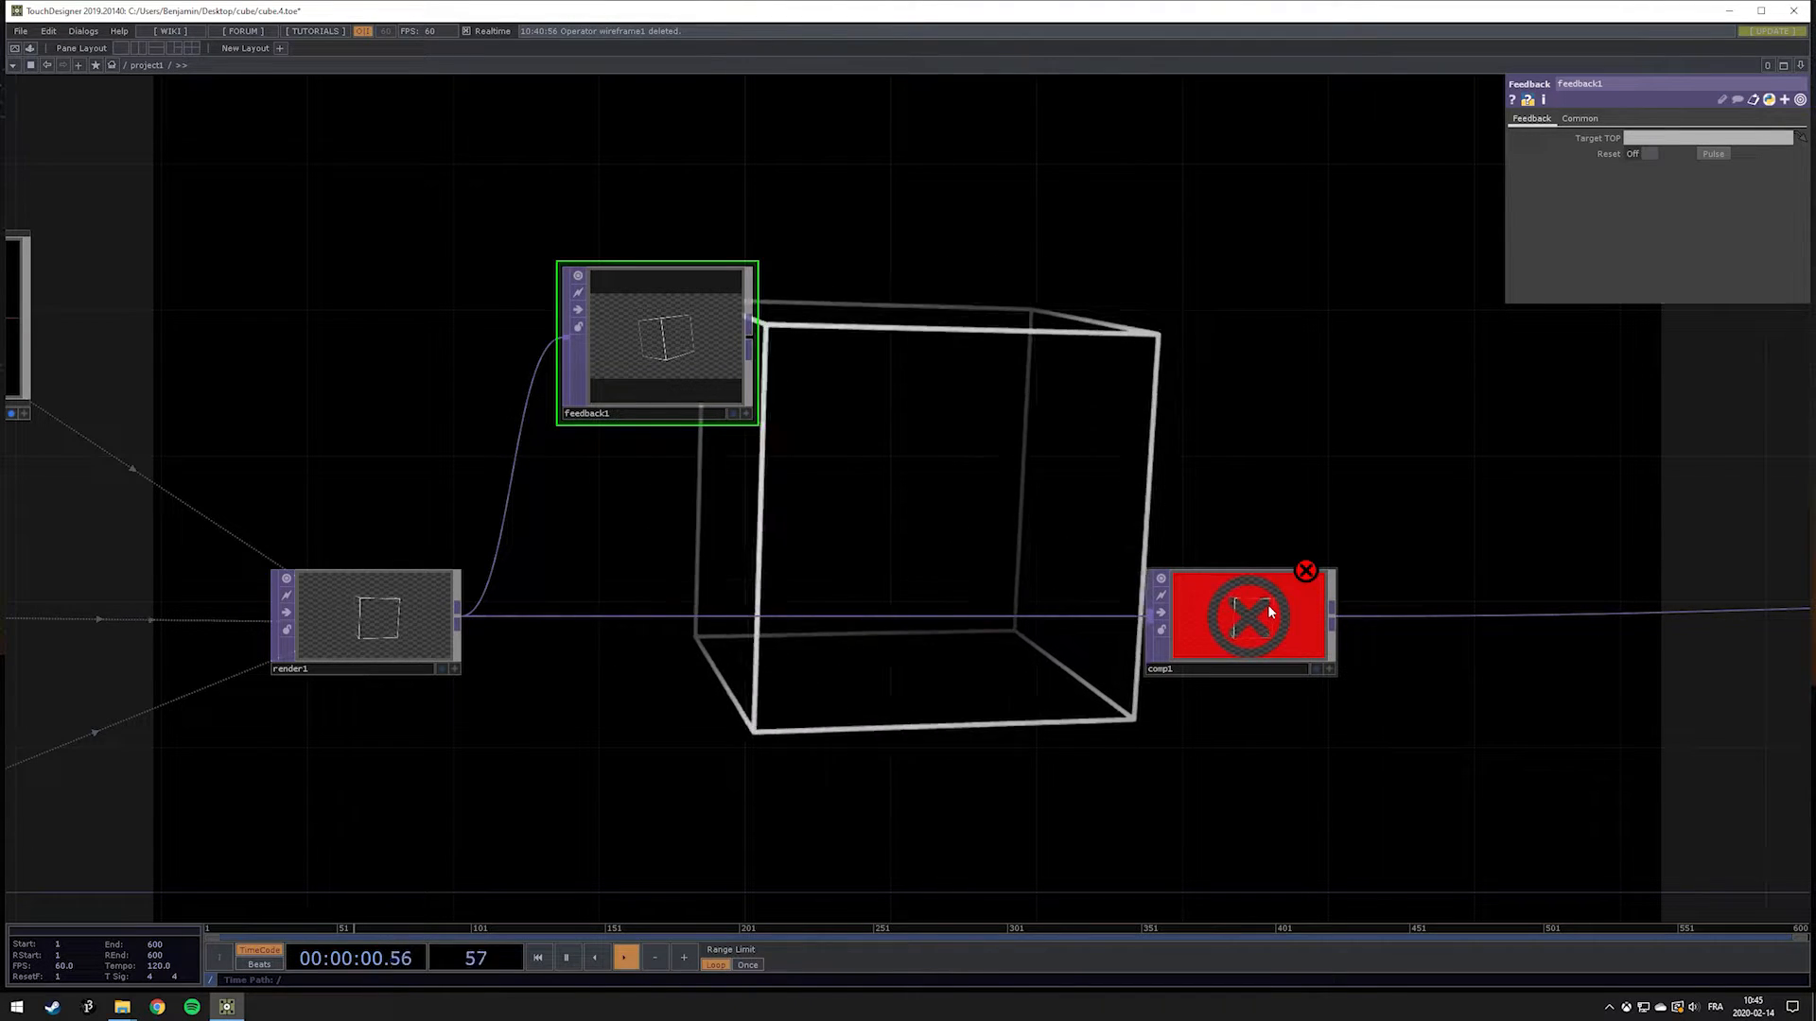
pyautogui.moveTo(1268, 604); pyautogui.dragTo(703, 314)
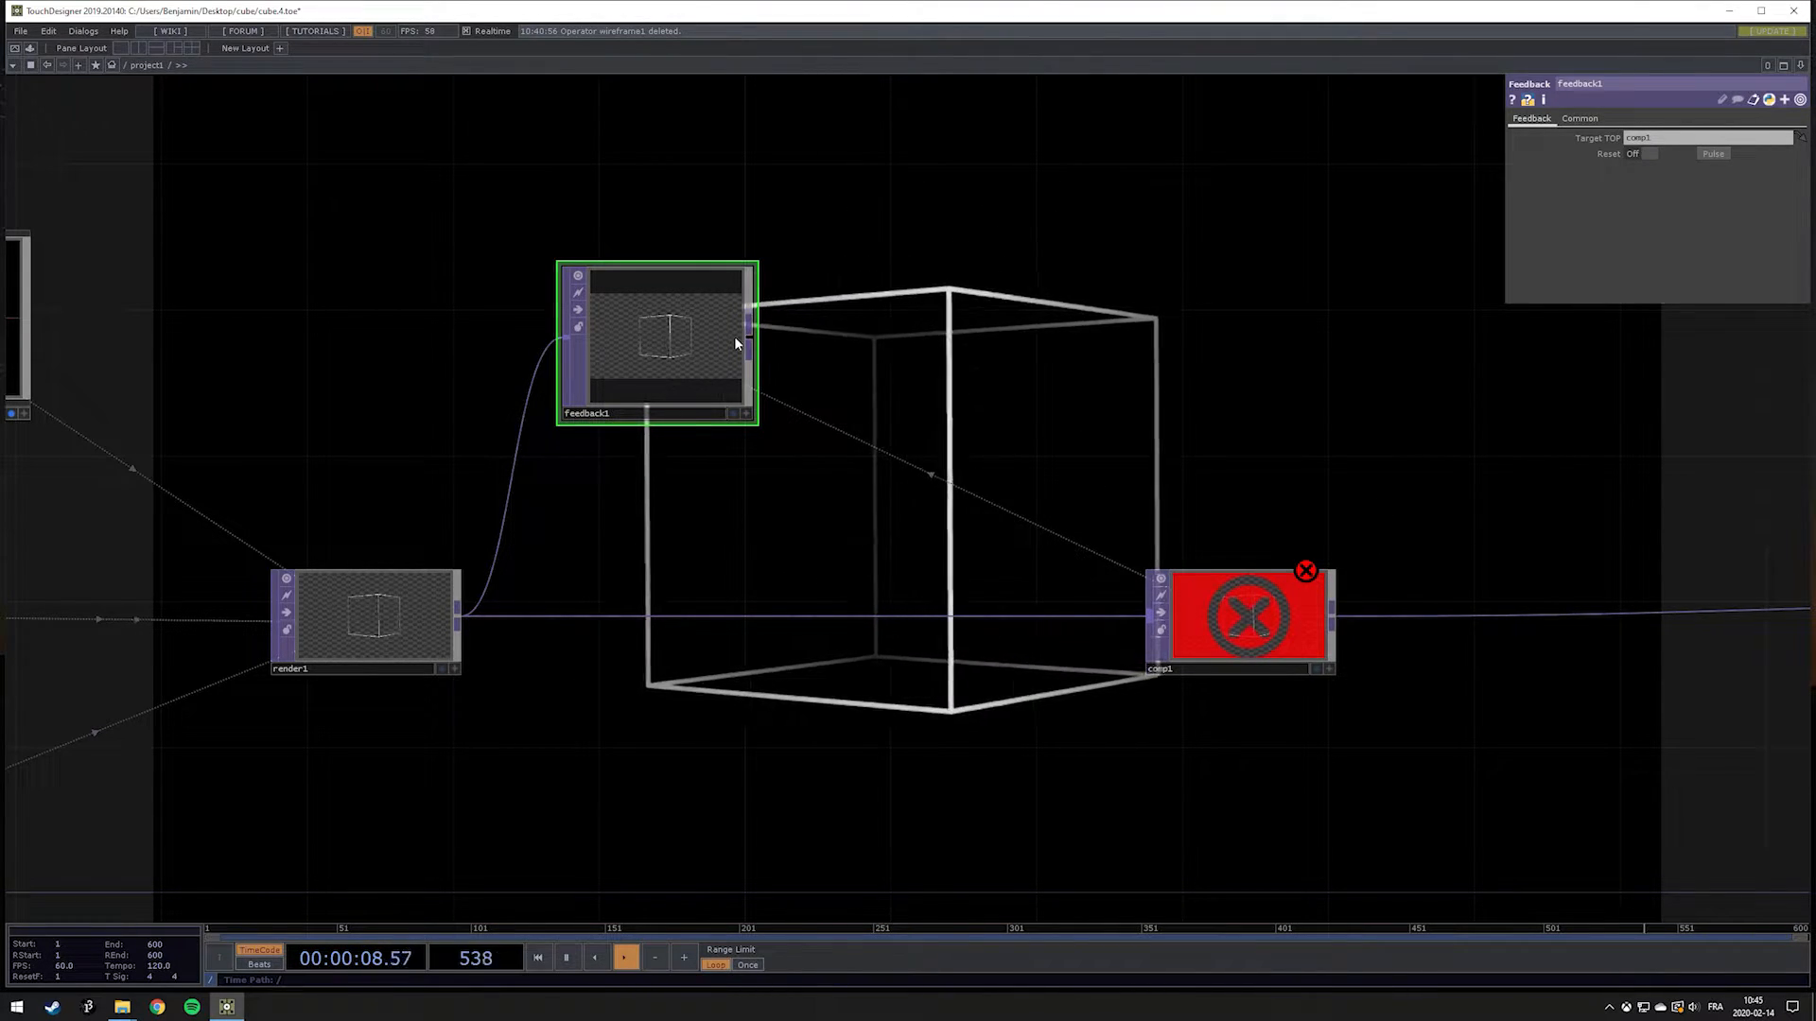
pyautogui.moveTo(748, 338); pyautogui.dragTo(1133, 639)
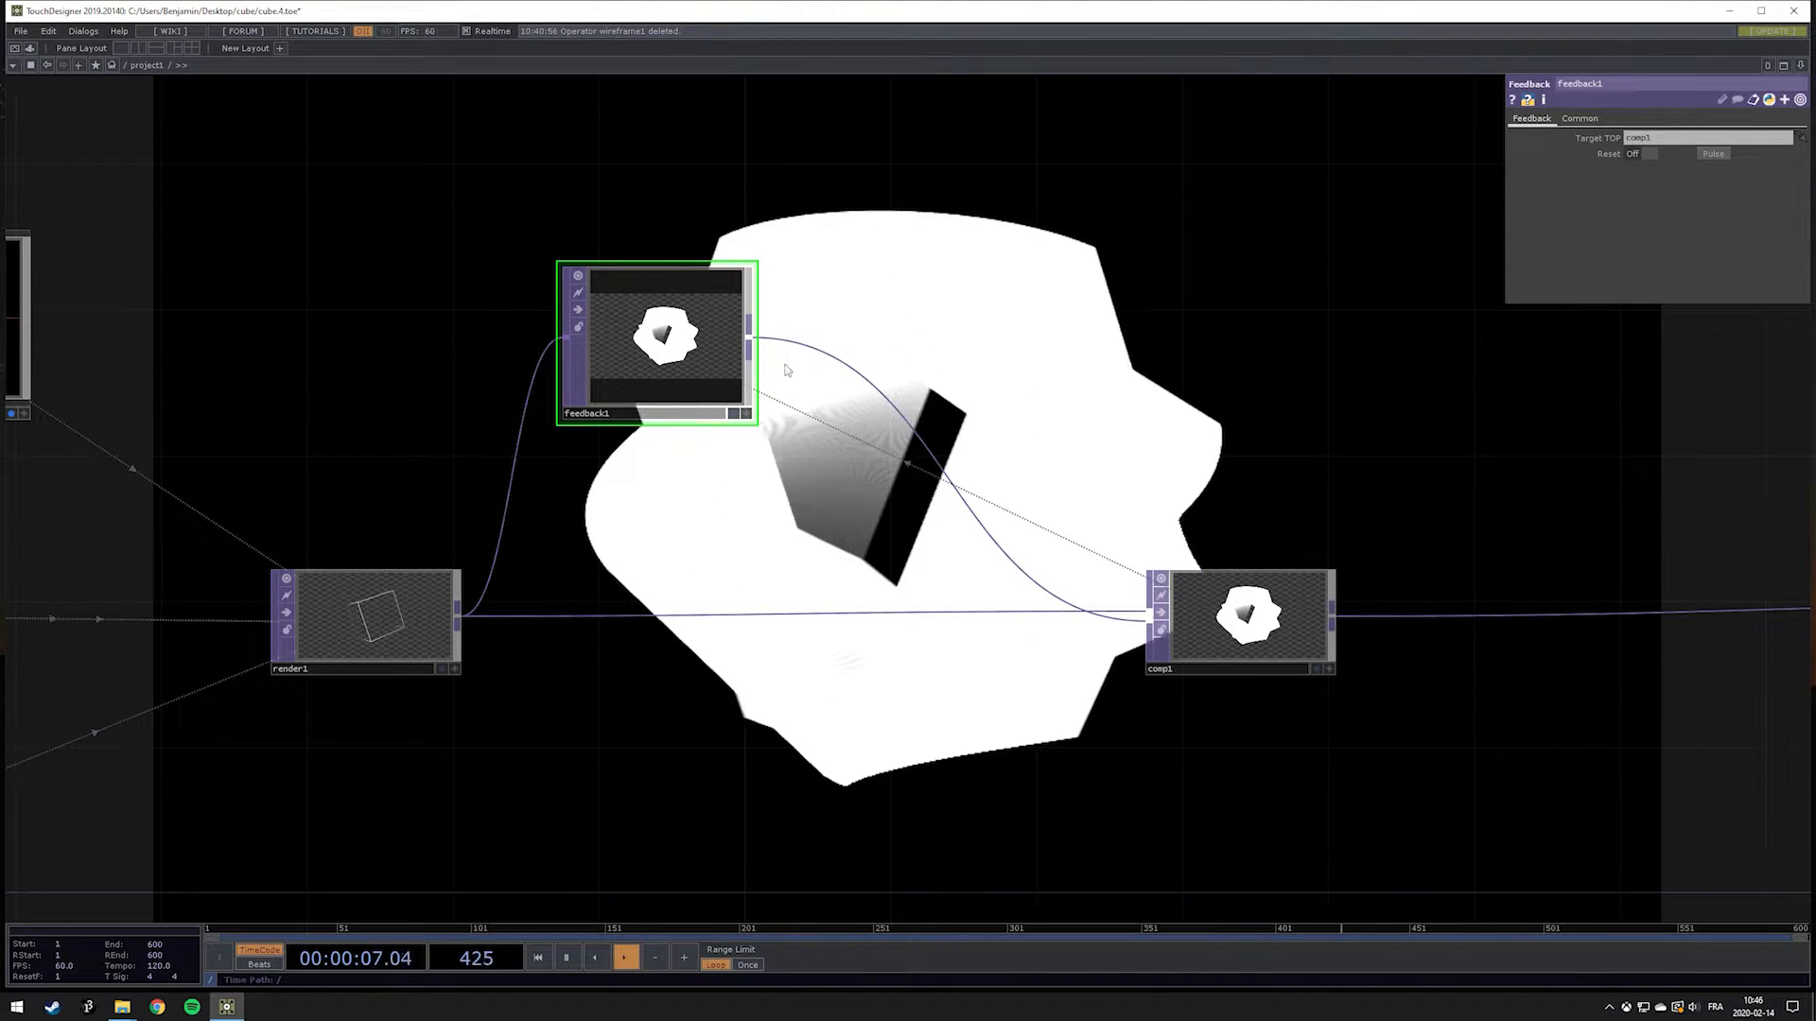
# Step: Reset the Feedback TOP once, and insert a Level TOP into the connection between feedback1 and comp1
pyautogui.moveTo(1003, 382); pyautogui.dragTo(864, 449)
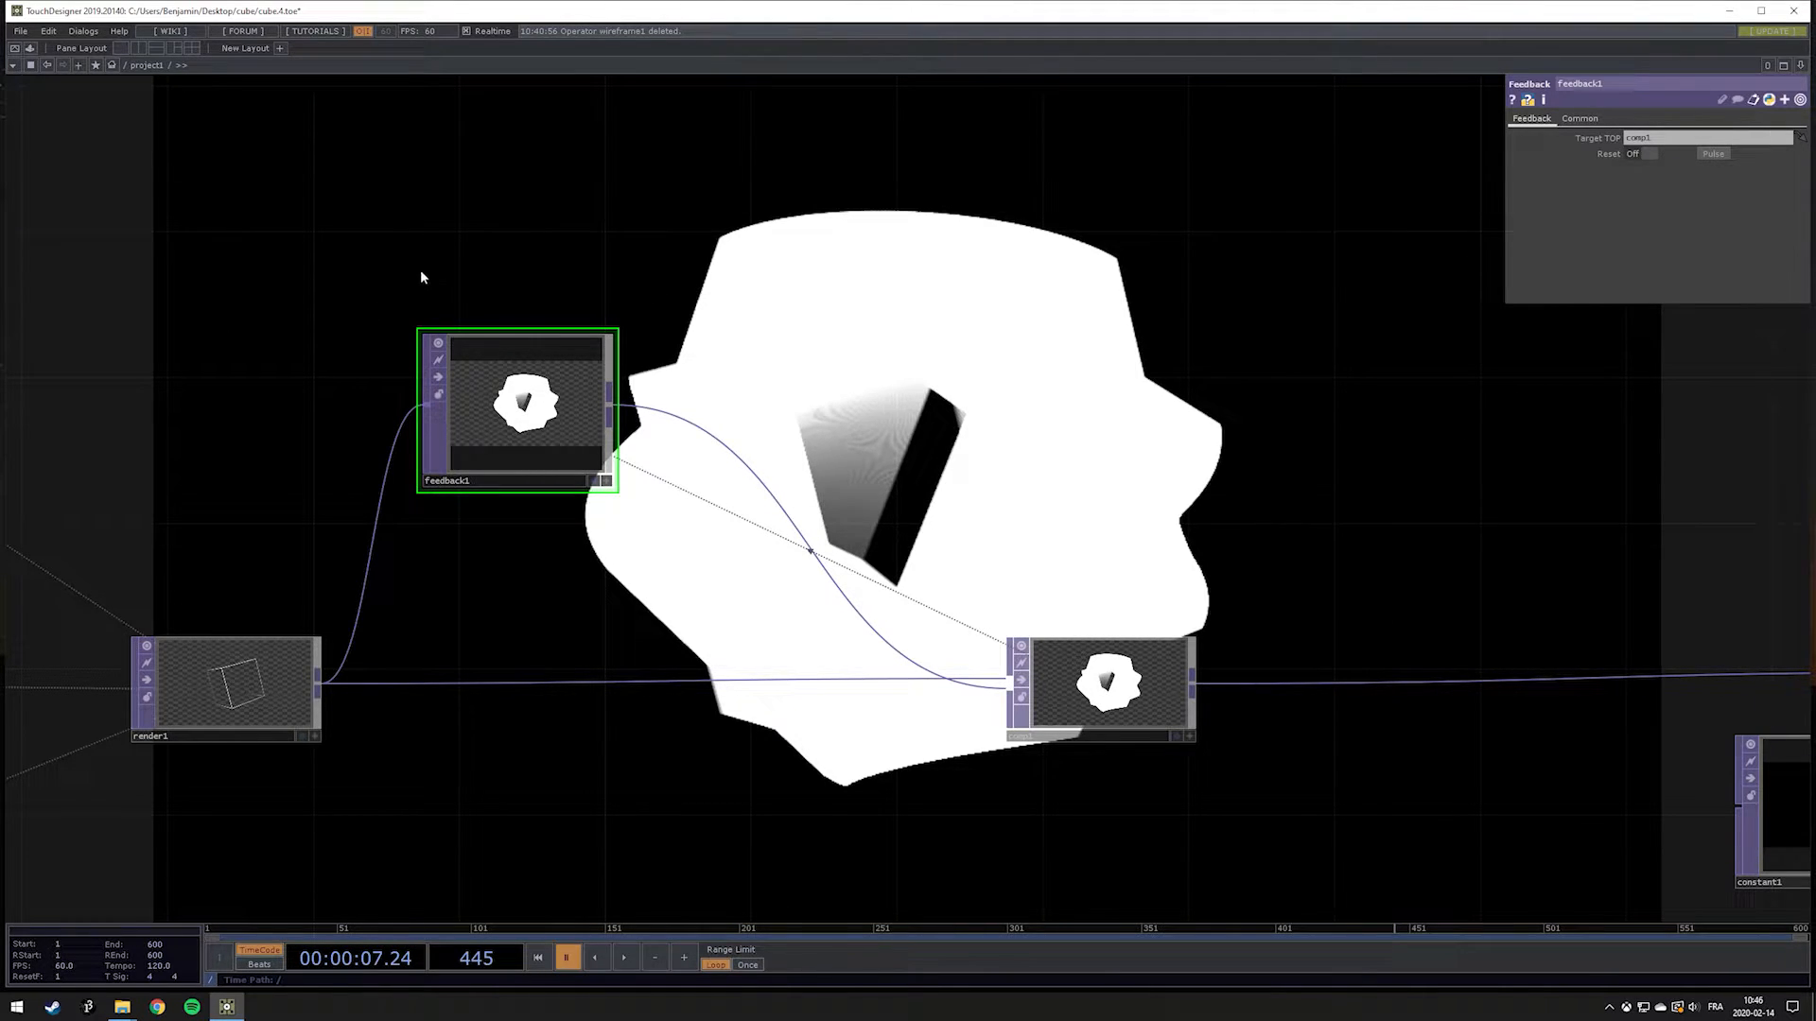
pyautogui.click(1714, 155)
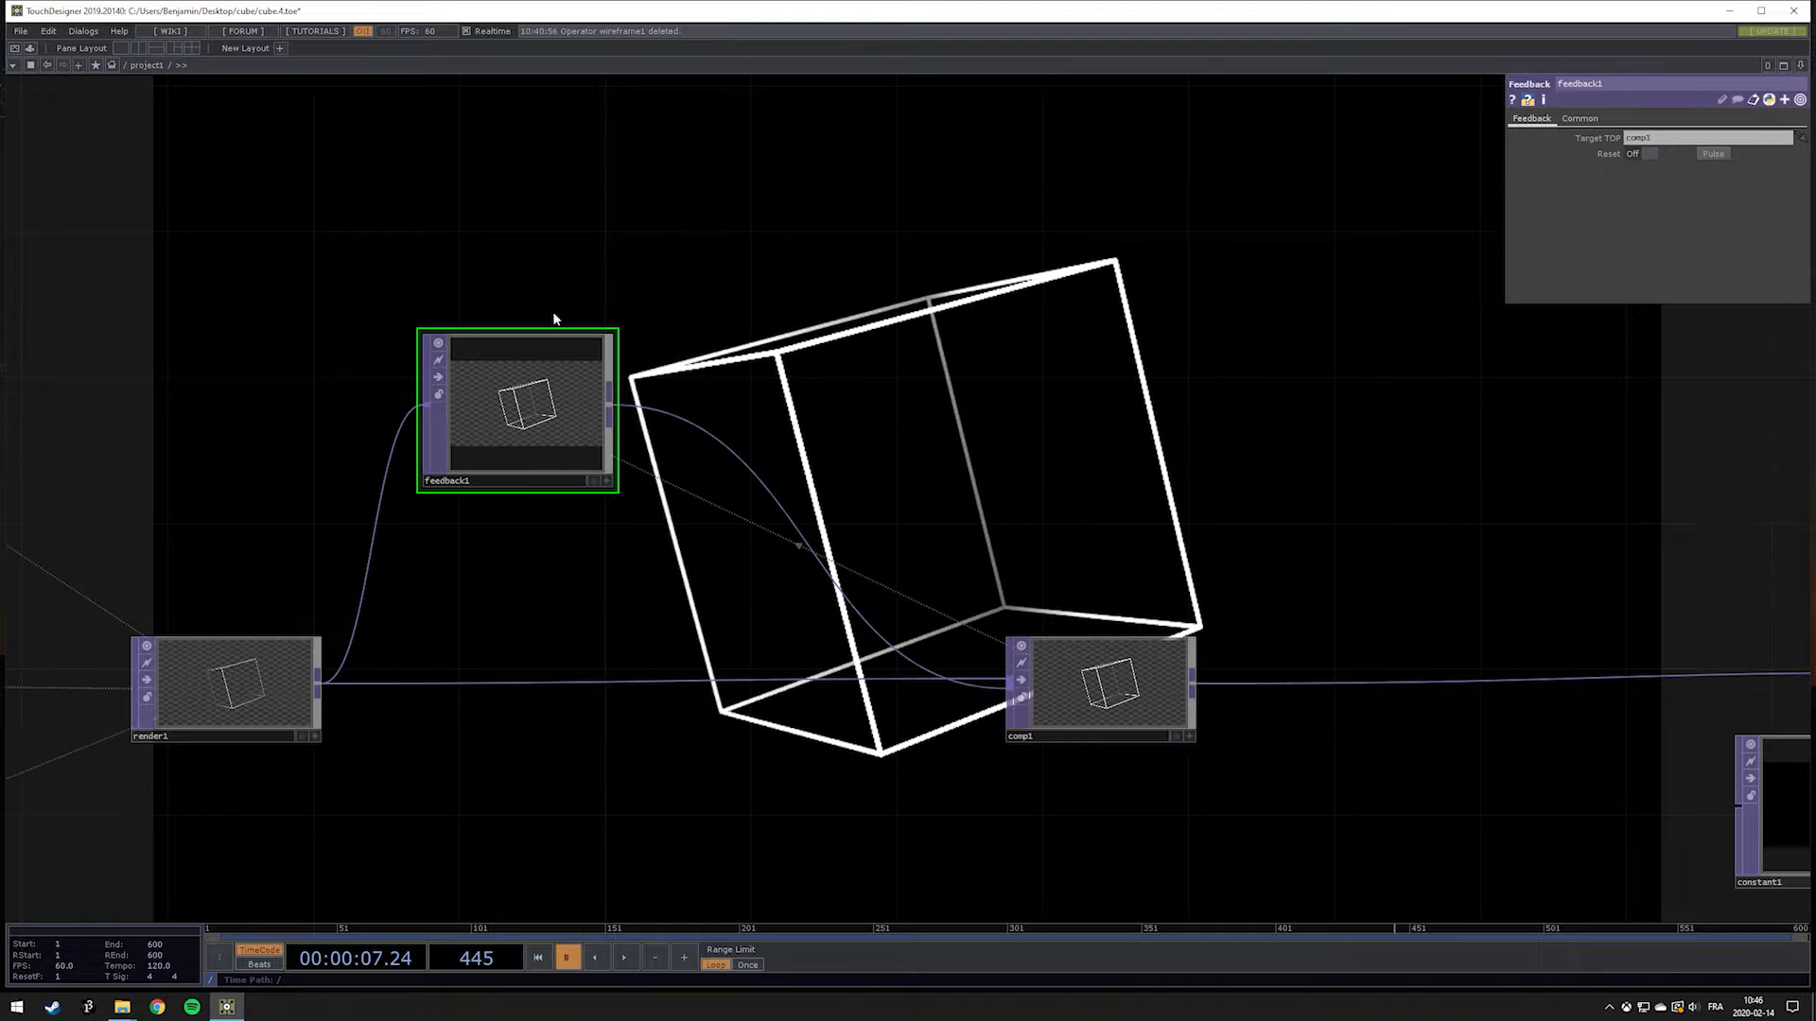
pyautogui.rightClick(672, 418)
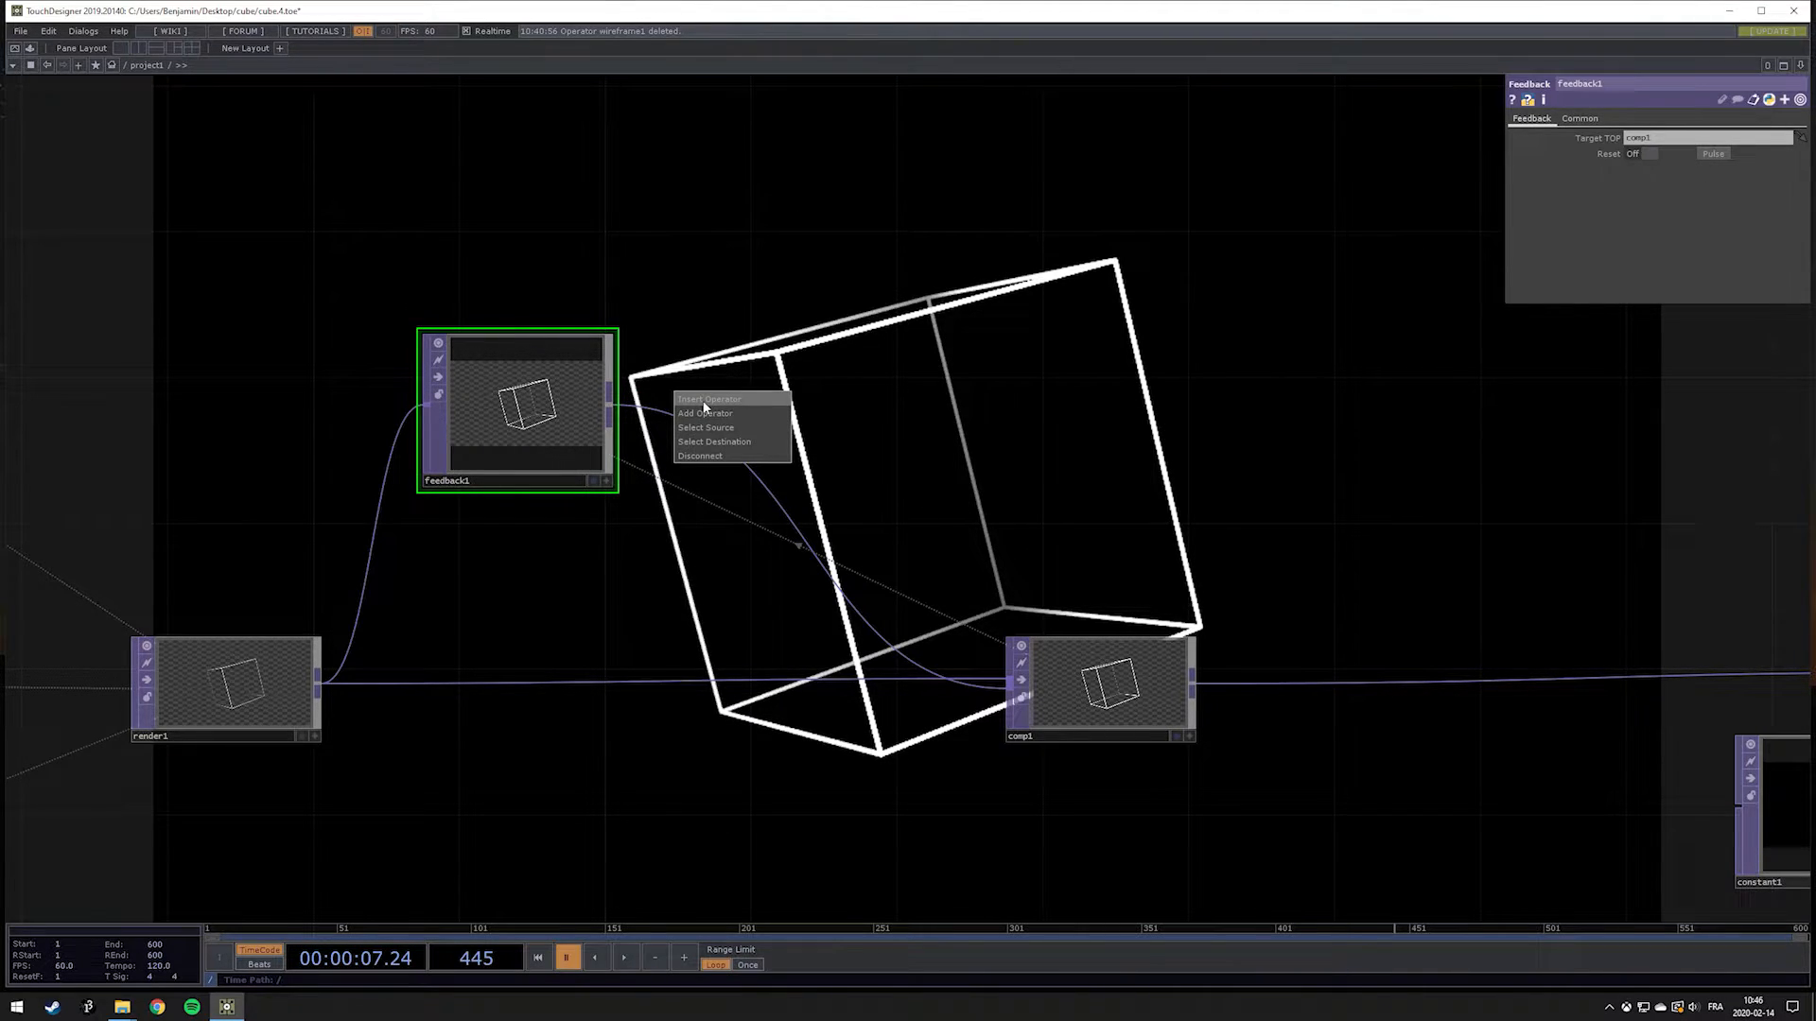
pyautogui.click(704, 402)
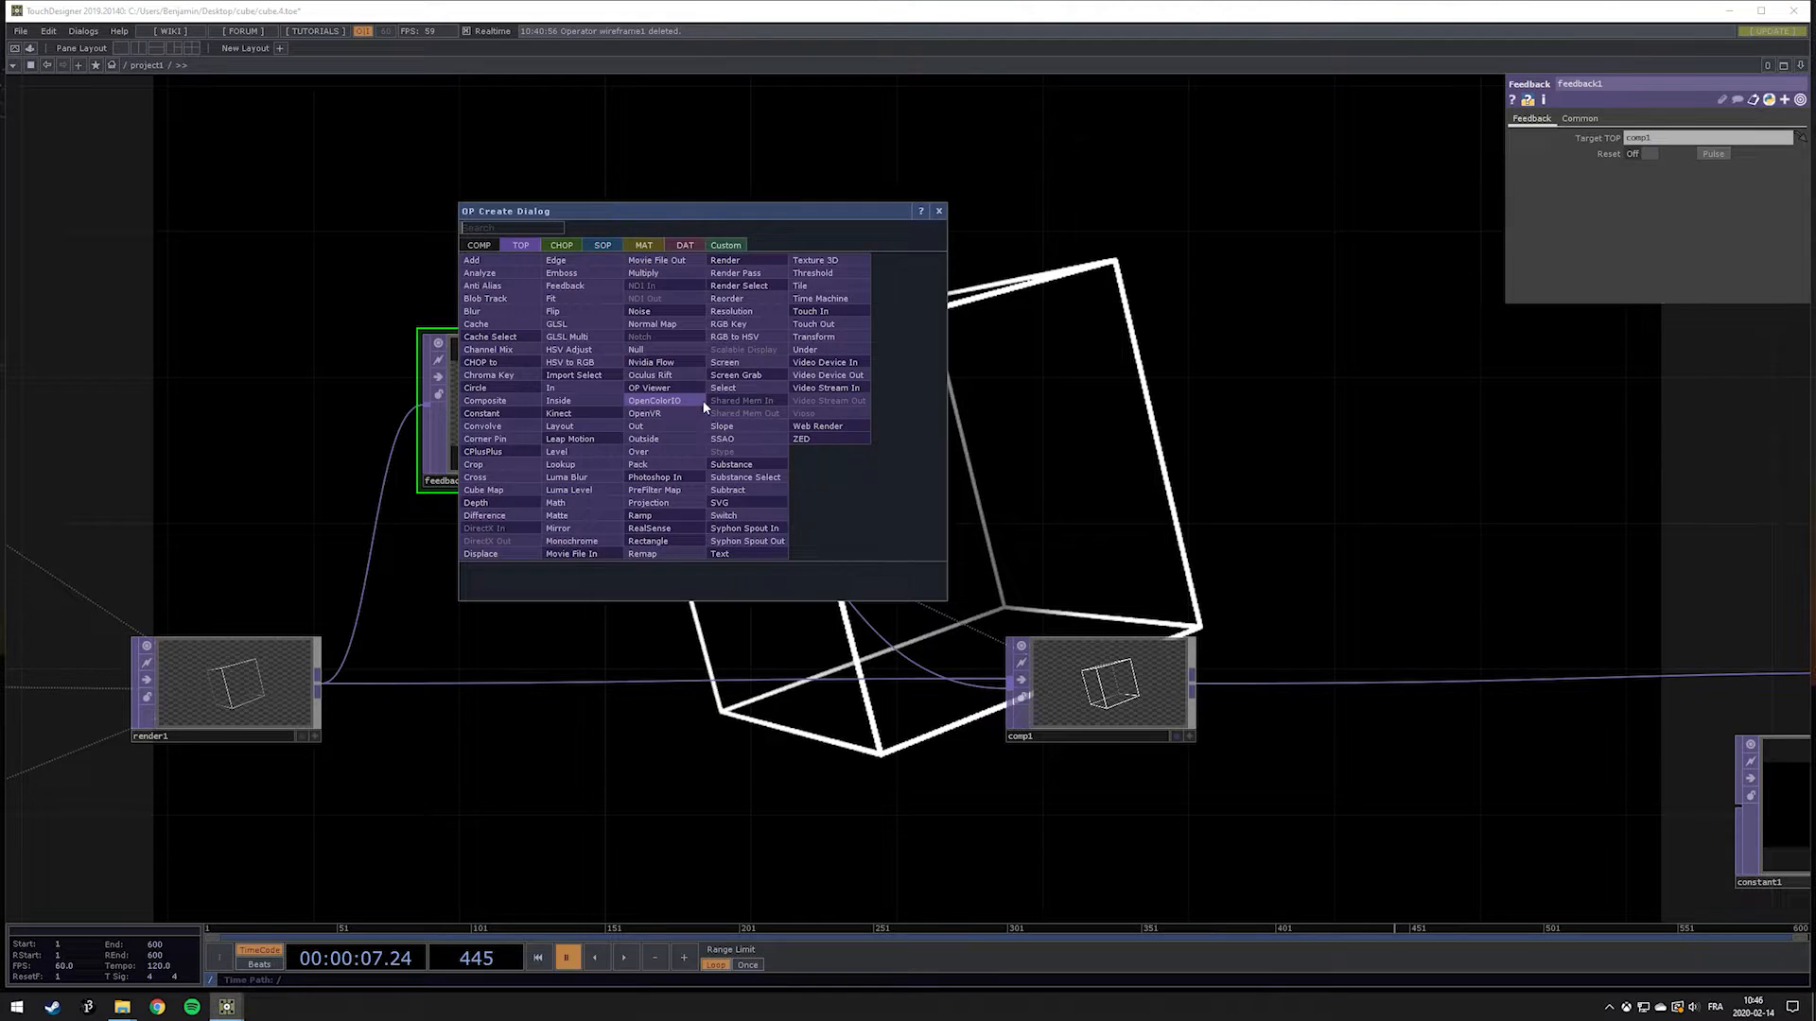
pyautogui.click(577, 453)
pyautogui.click(794, 417)
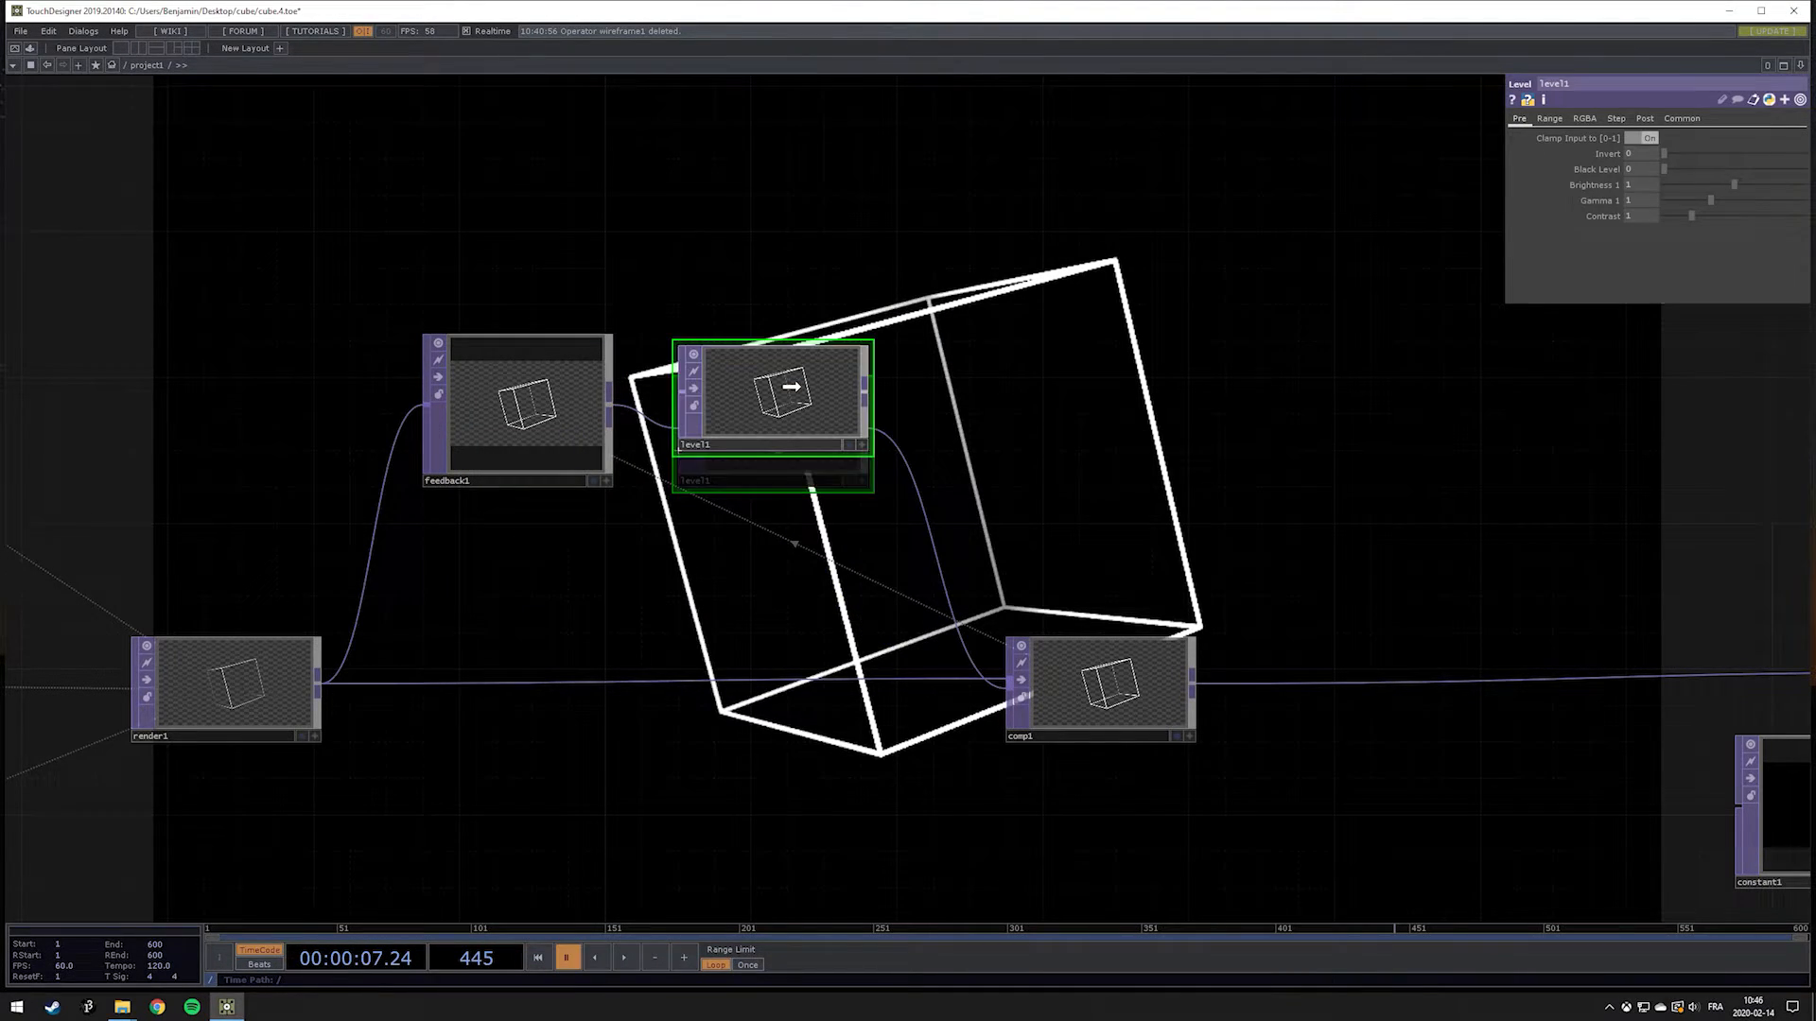
pyautogui.moveTo(798, 393); pyautogui.dragTo(823, 397)
# Step: Try the Level TOP's post opacity at values between 0 and 1, and settle on 0.907
pyautogui.click(1135, 653)
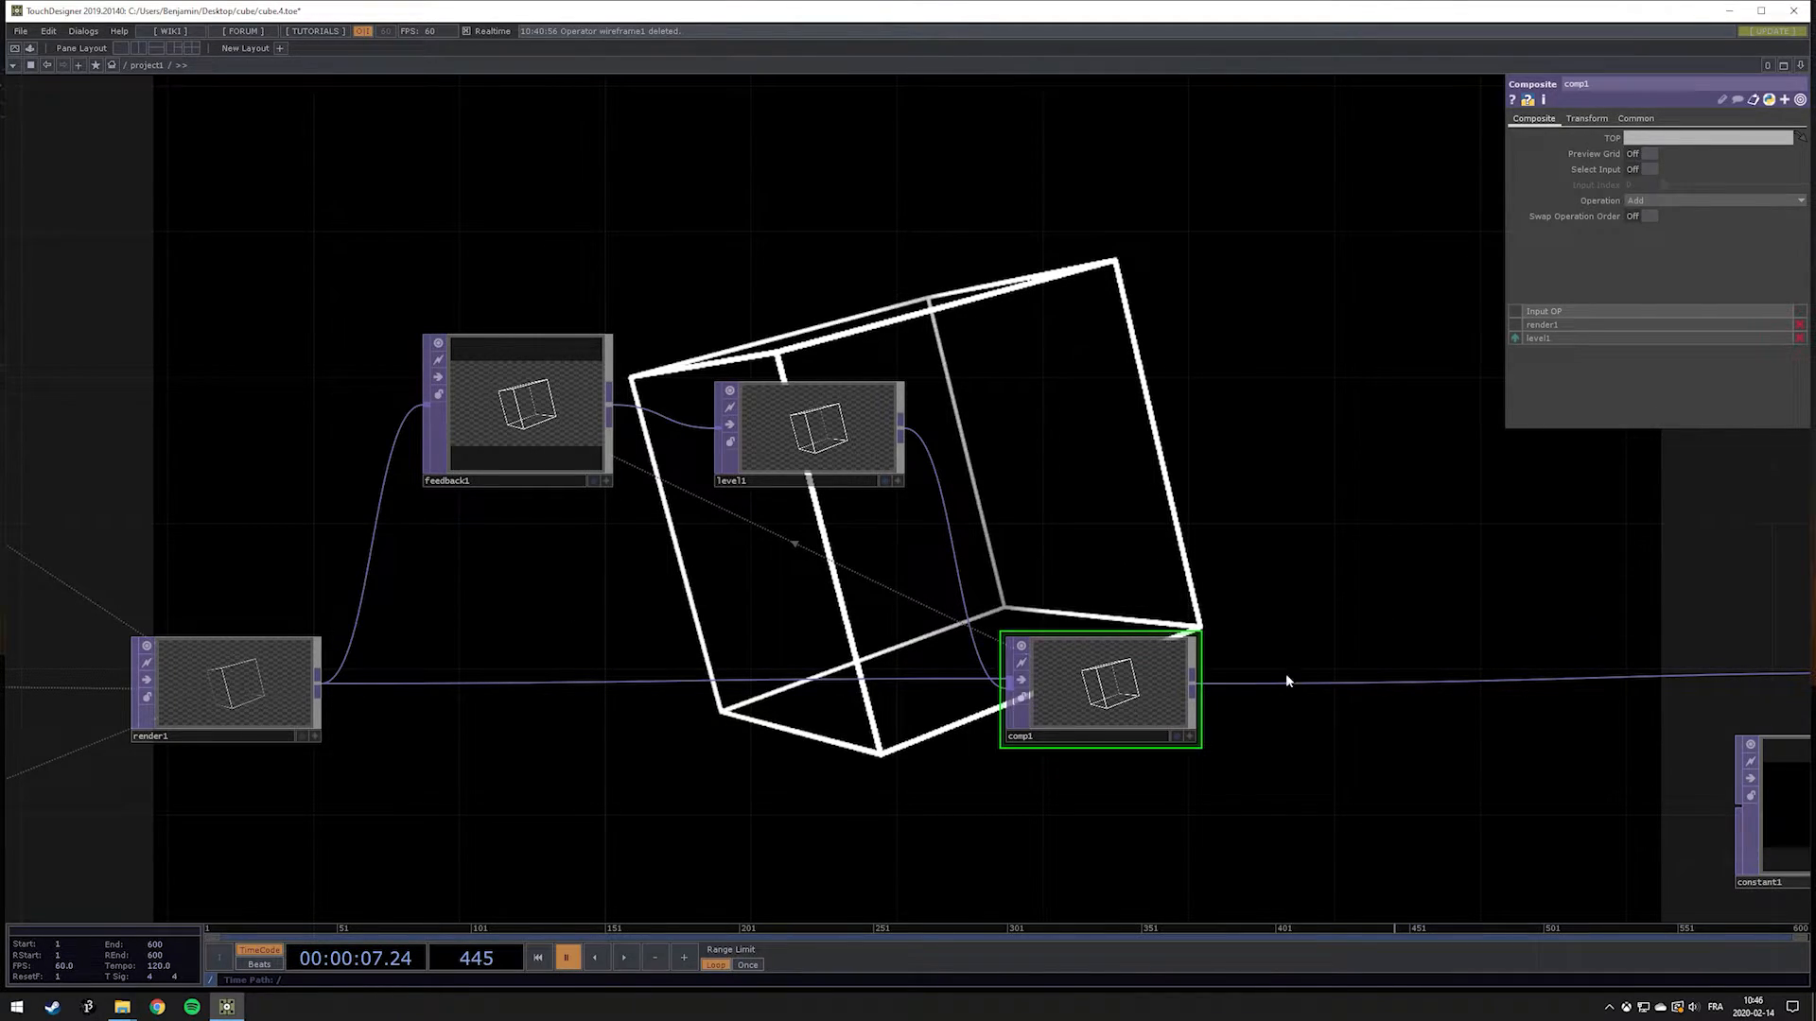
pyautogui.click(820, 417)
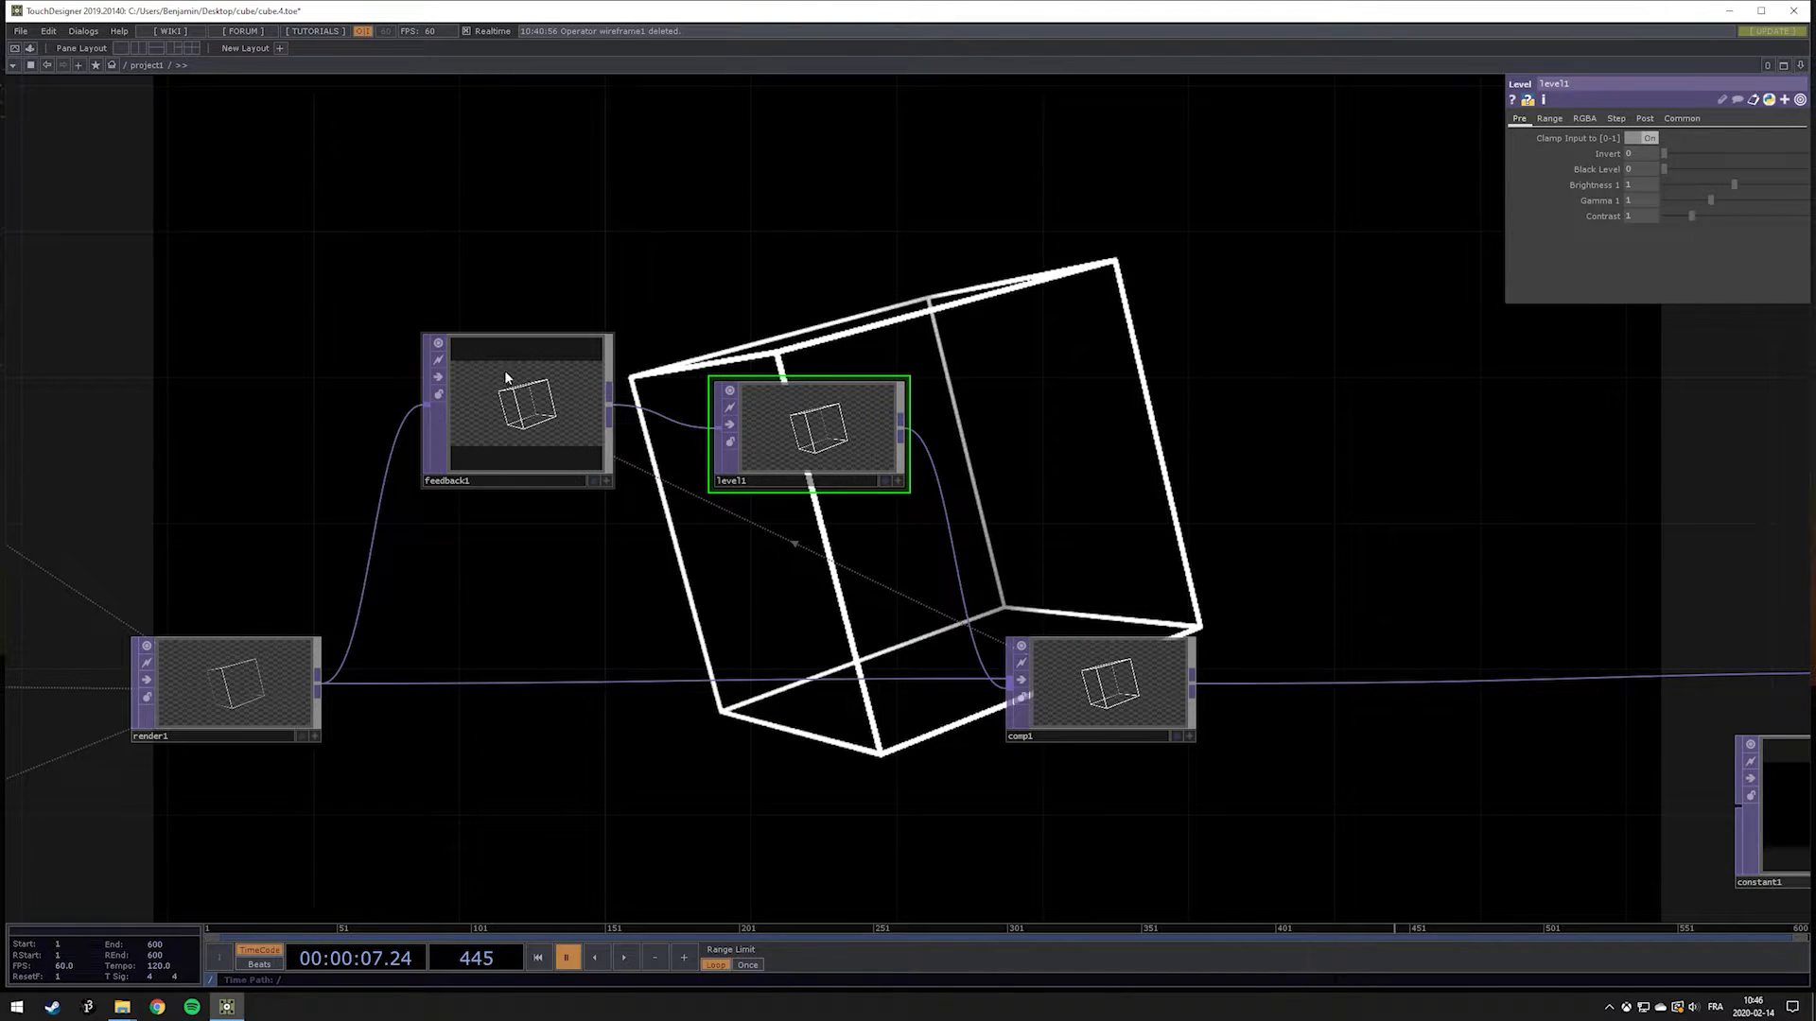
pyautogui.click(1647, 118)
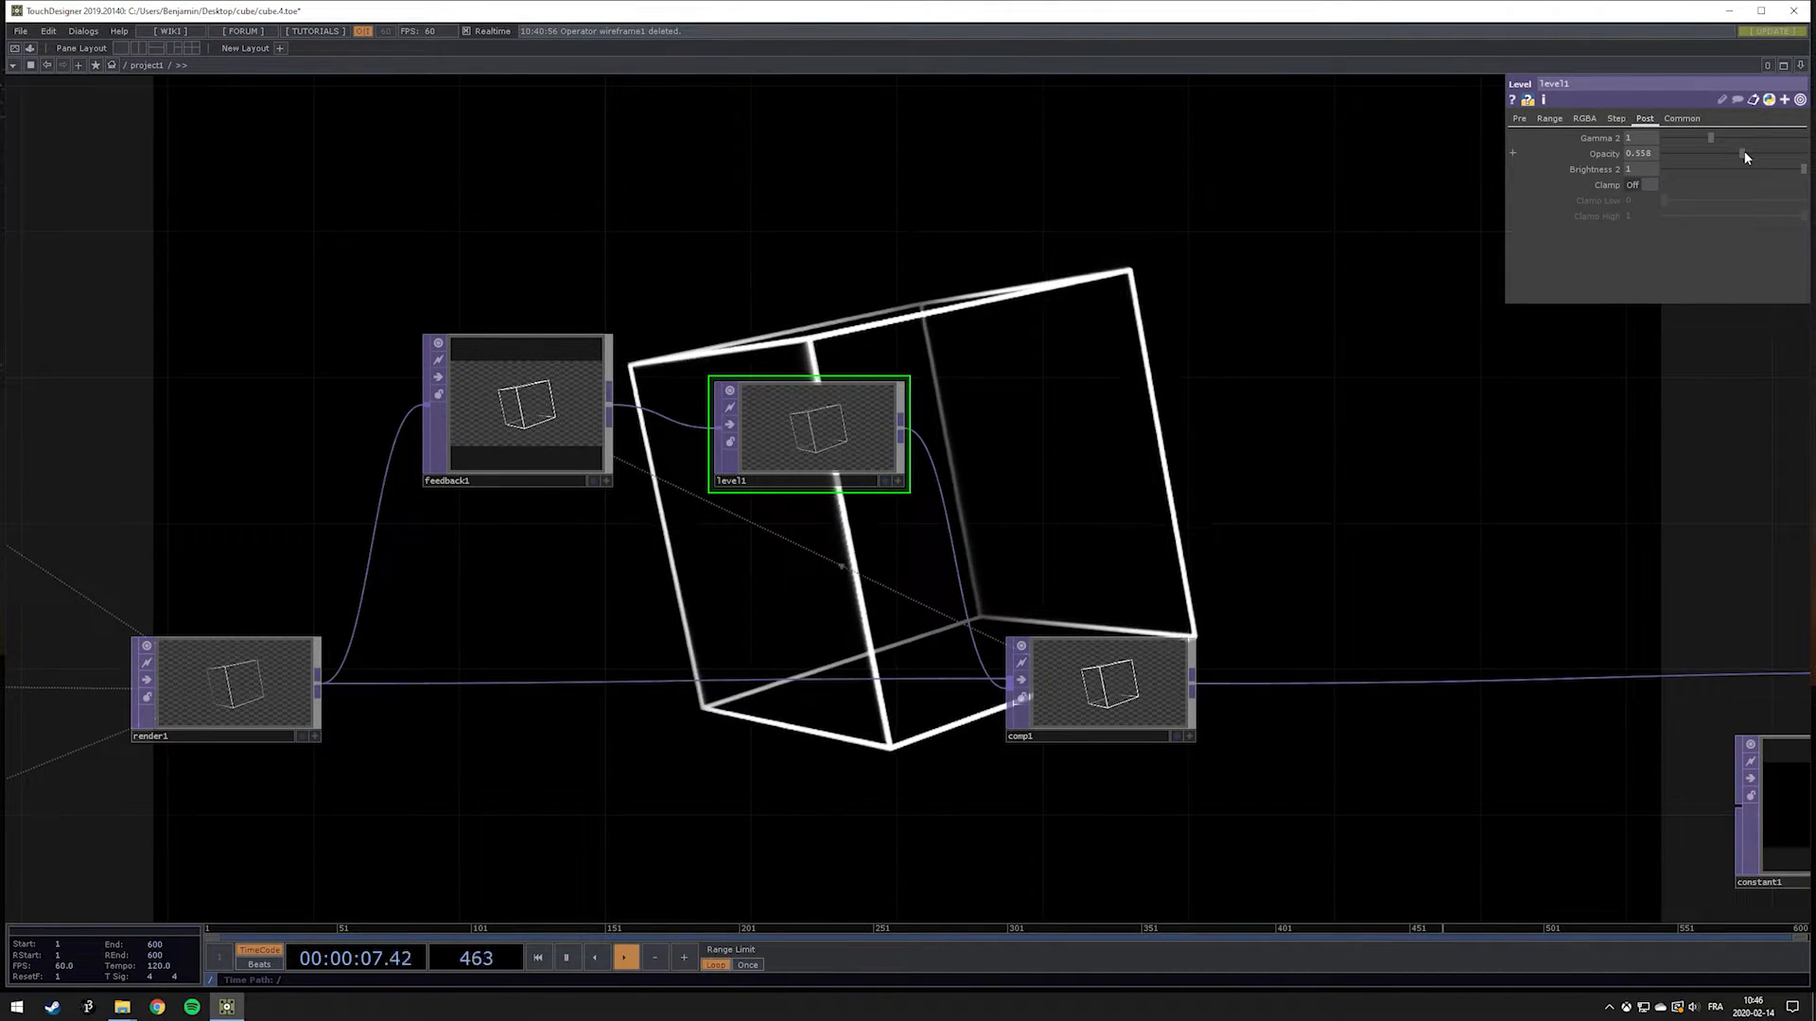
pyautogui.moveTo(1746, 157); pyautogui.dragTo(1632, 153)
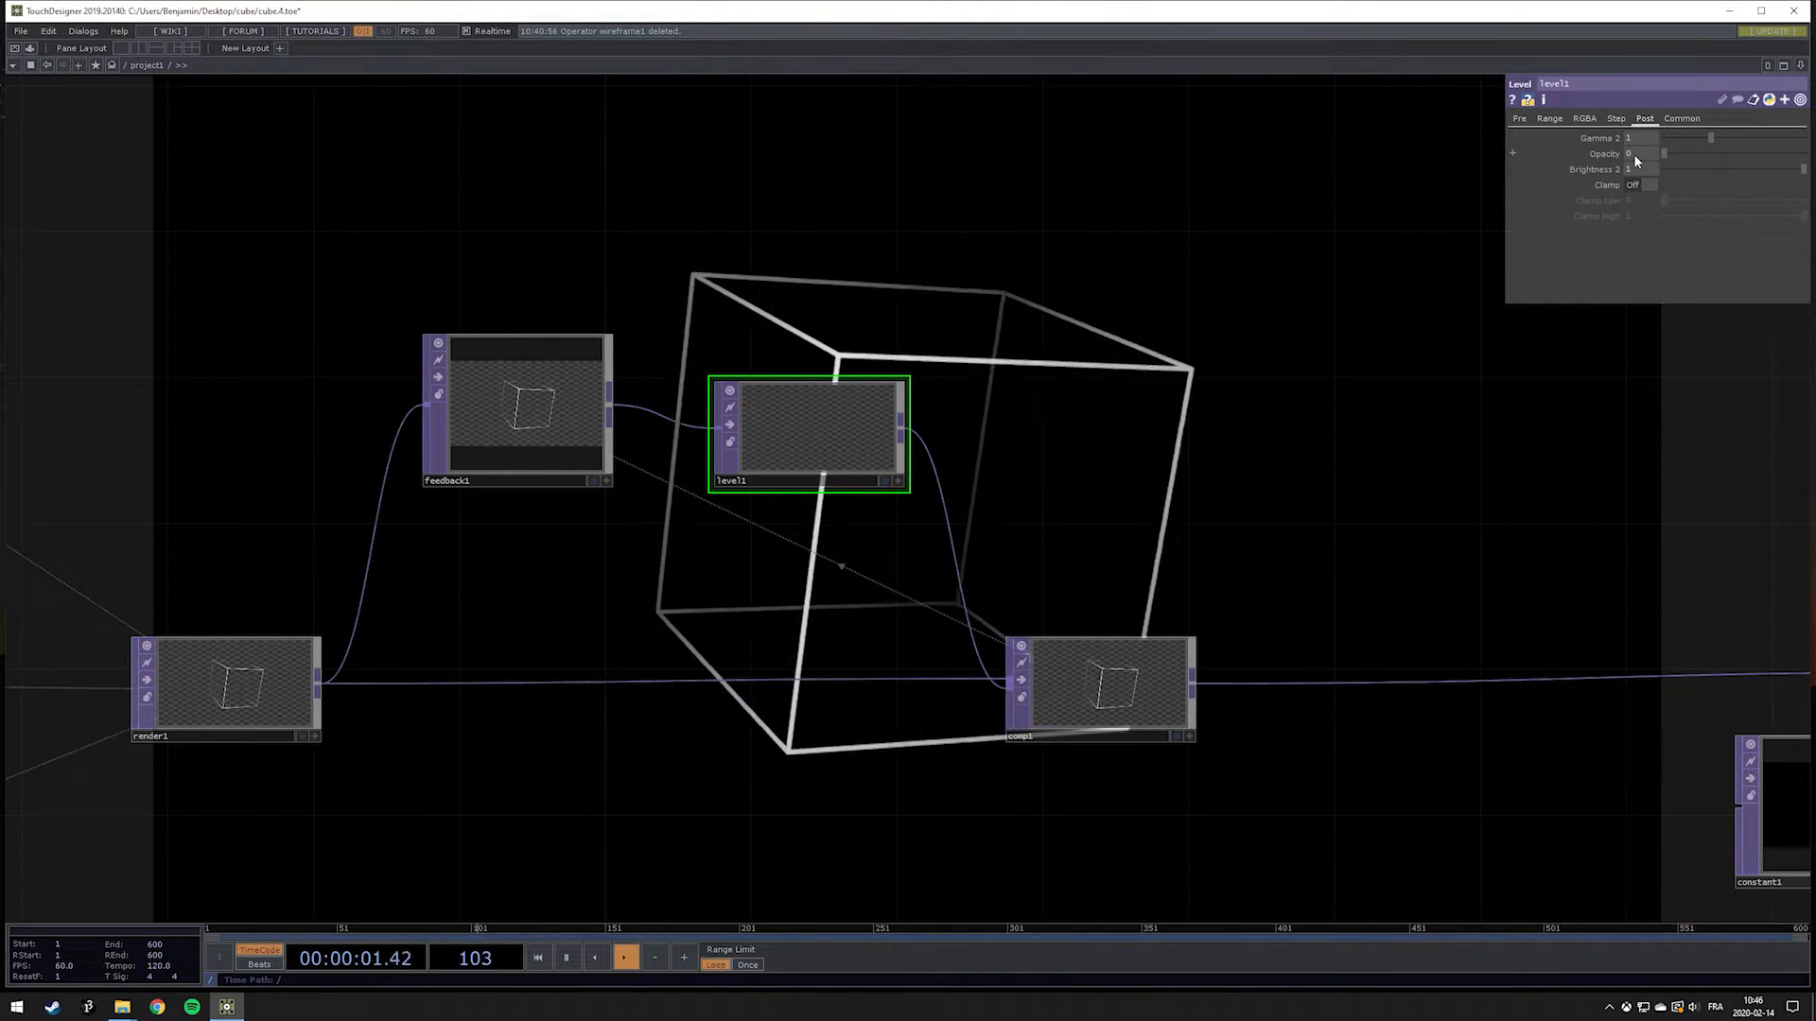
pyautogui.moveTo(1632, 153); pyautogui.dragTo(1761, 177)
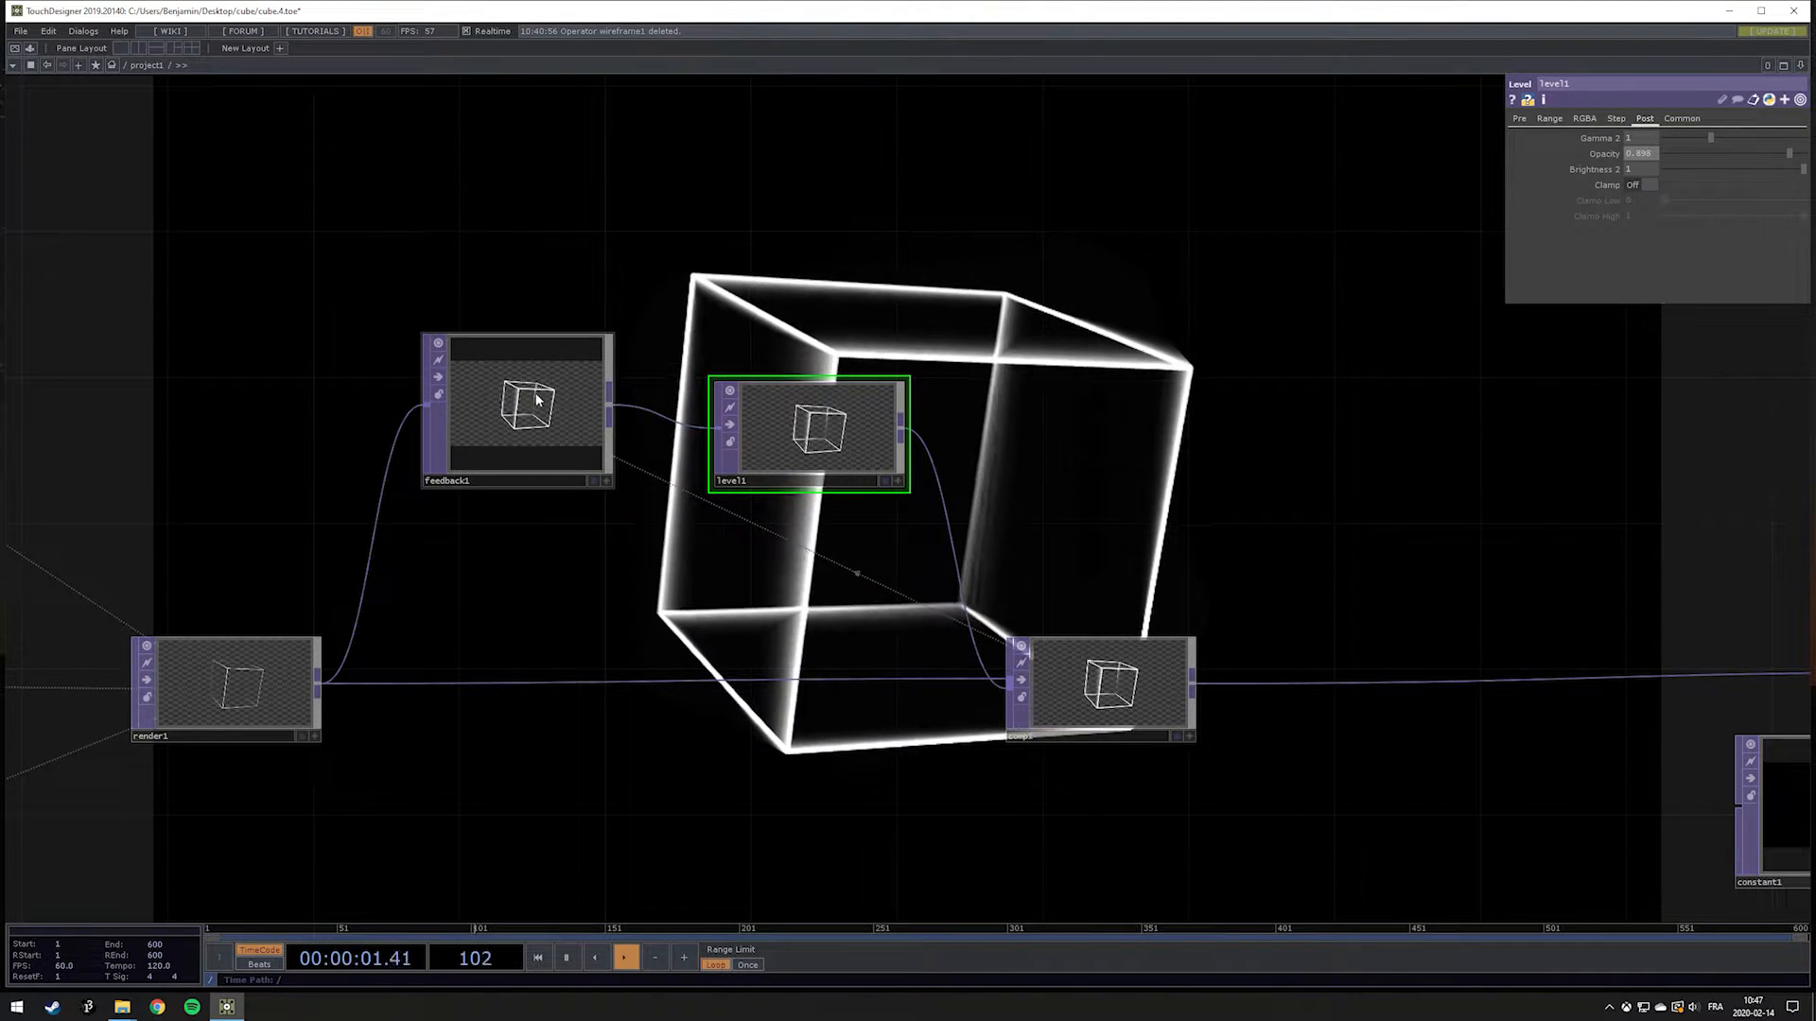
pyautogui.moveTo(1790, 155); pyautogui.dragTo(1805, 155)
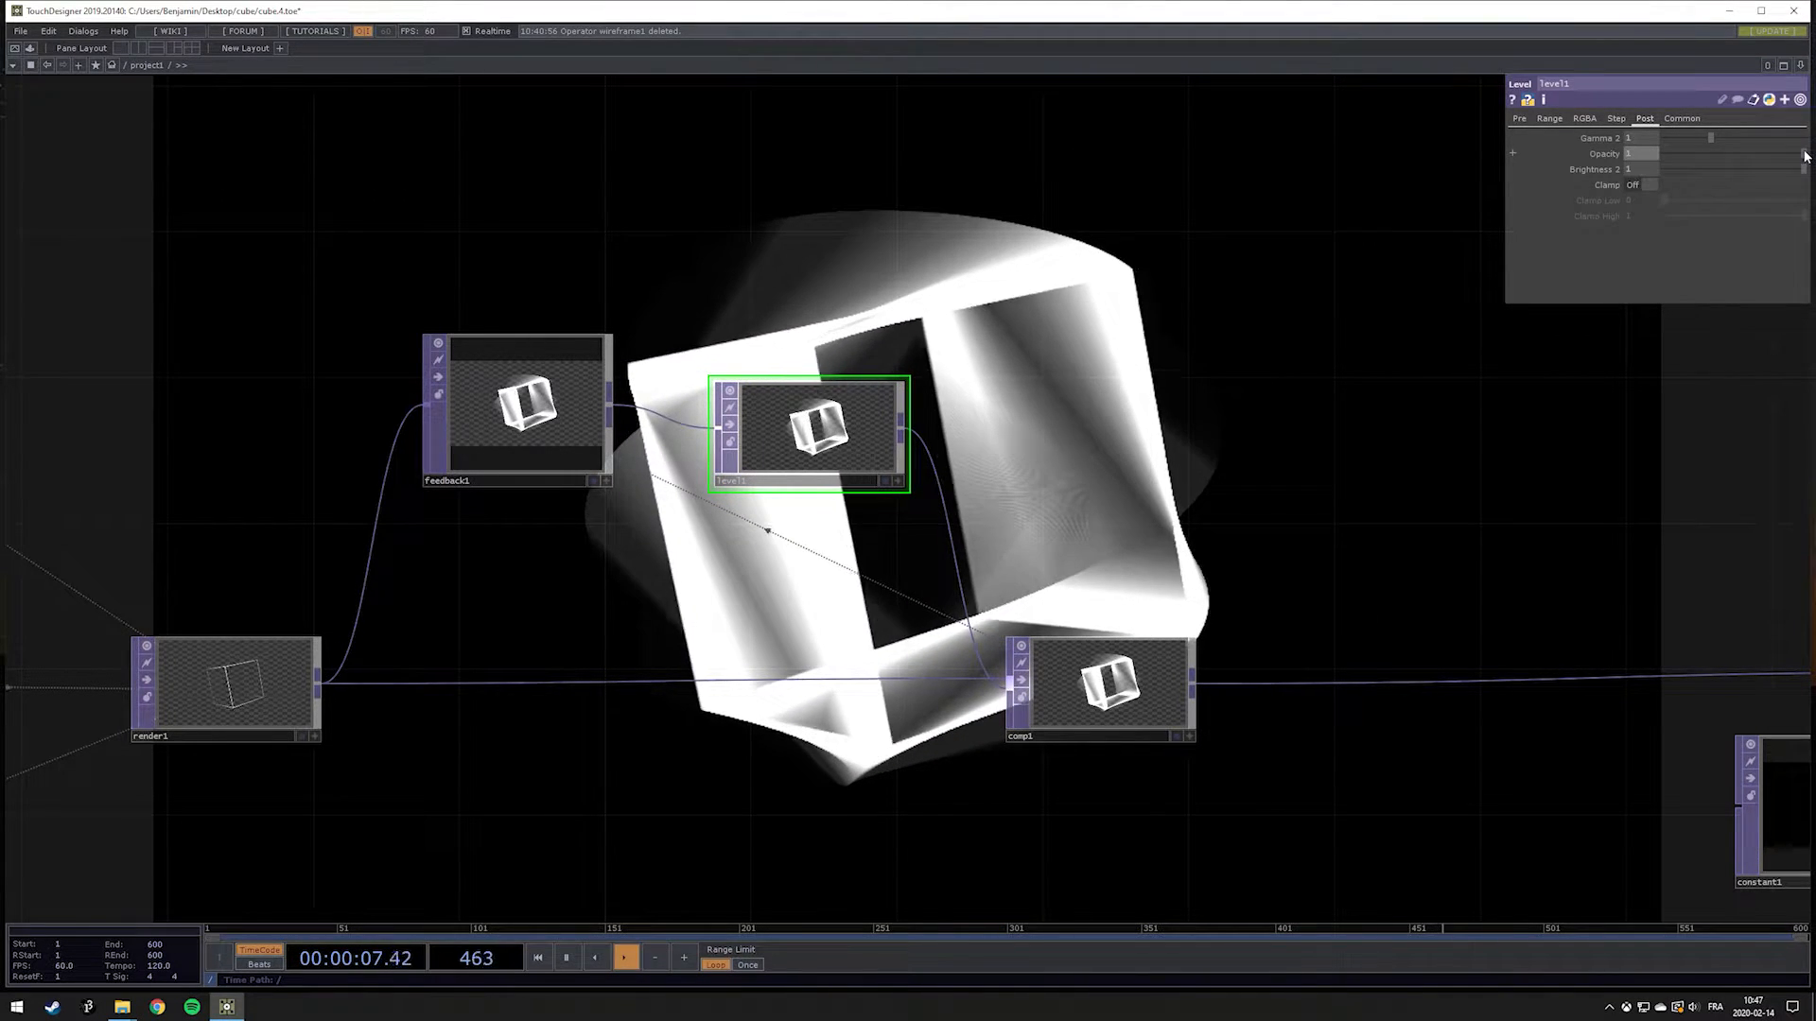
pyautogui.moveTo(1805, 155); pyautogui.dragTo(1787, 160)
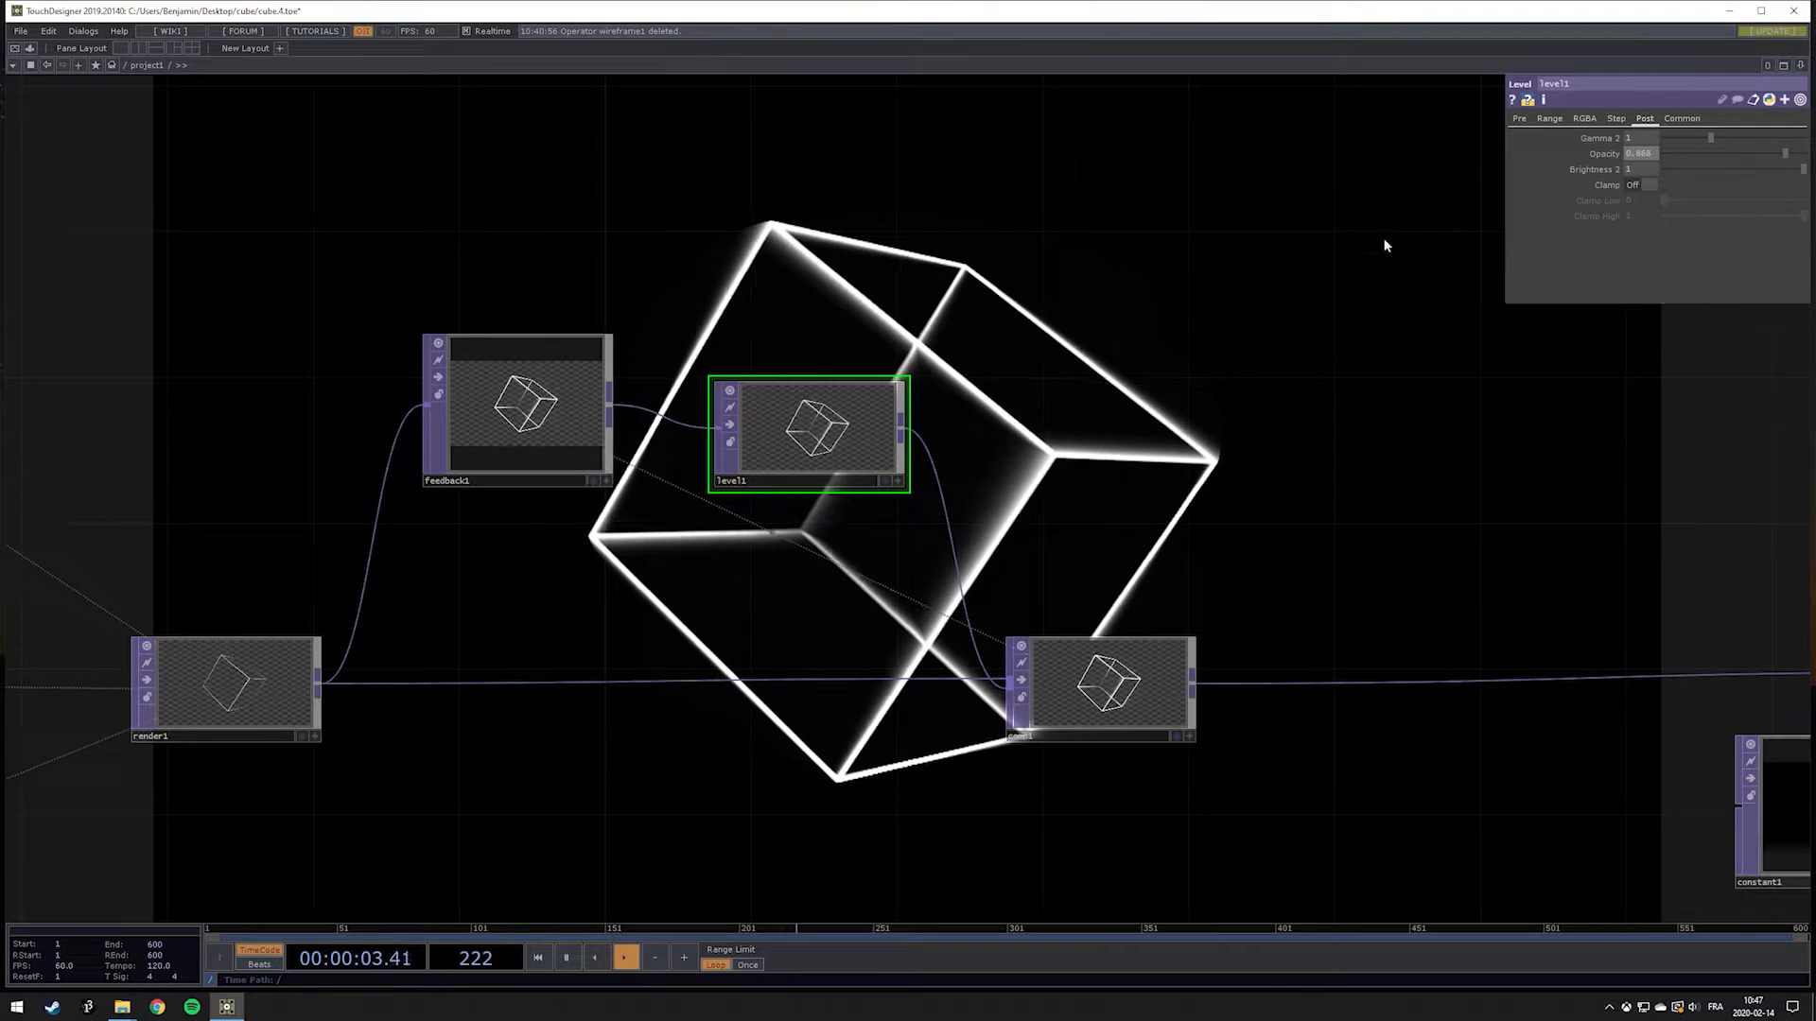
pyautogui.middleClick(1640, 153)
pyautogui.moveTo(1638, 148)
pyautogui.mouseDown(button='middle')
pyautogui.moveTo(1644, 183)
pyautogui.moveTo(1639, 132)
pyautogui.mouseUp(button='middle')
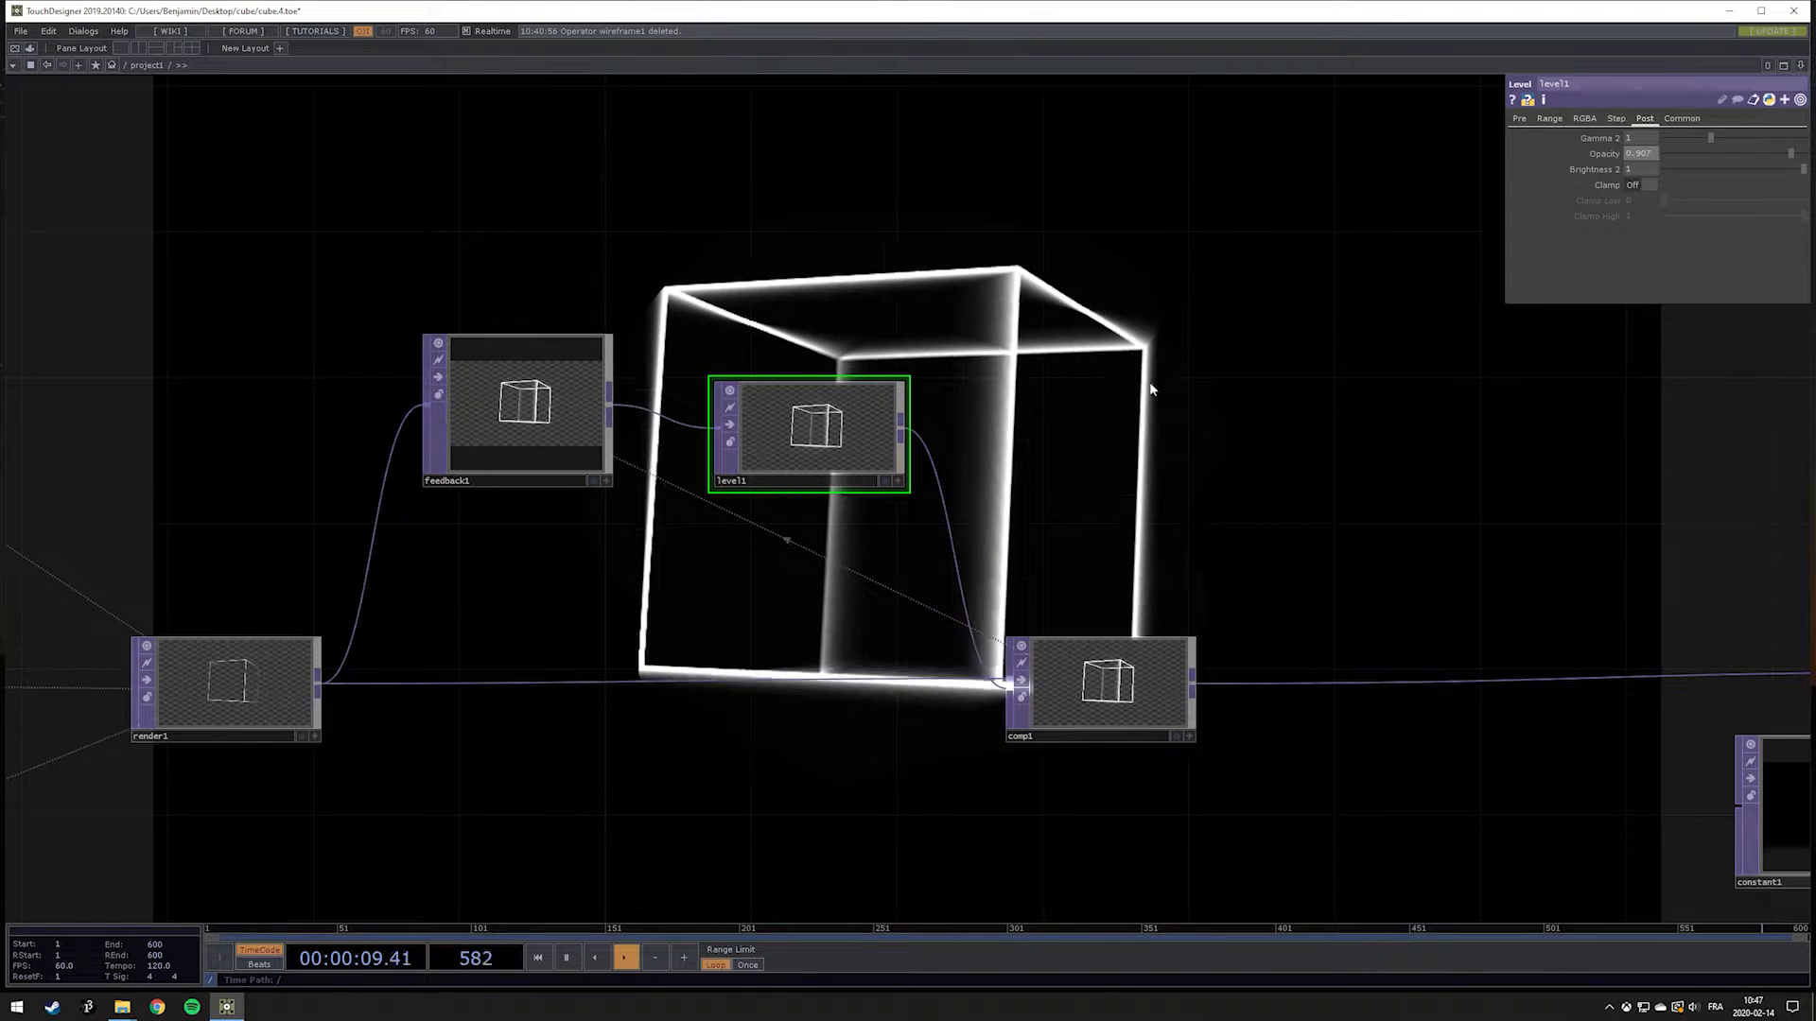
# Step: Move constant1, over1 and null1 together farther from comp1 to make room for more operators
pyautogui.moveTo(1152, 389); pyautogui.dragTo(952, 360)
pyautogui.moveTo(1210, 397); pyautogui.dragTo(804, 323)
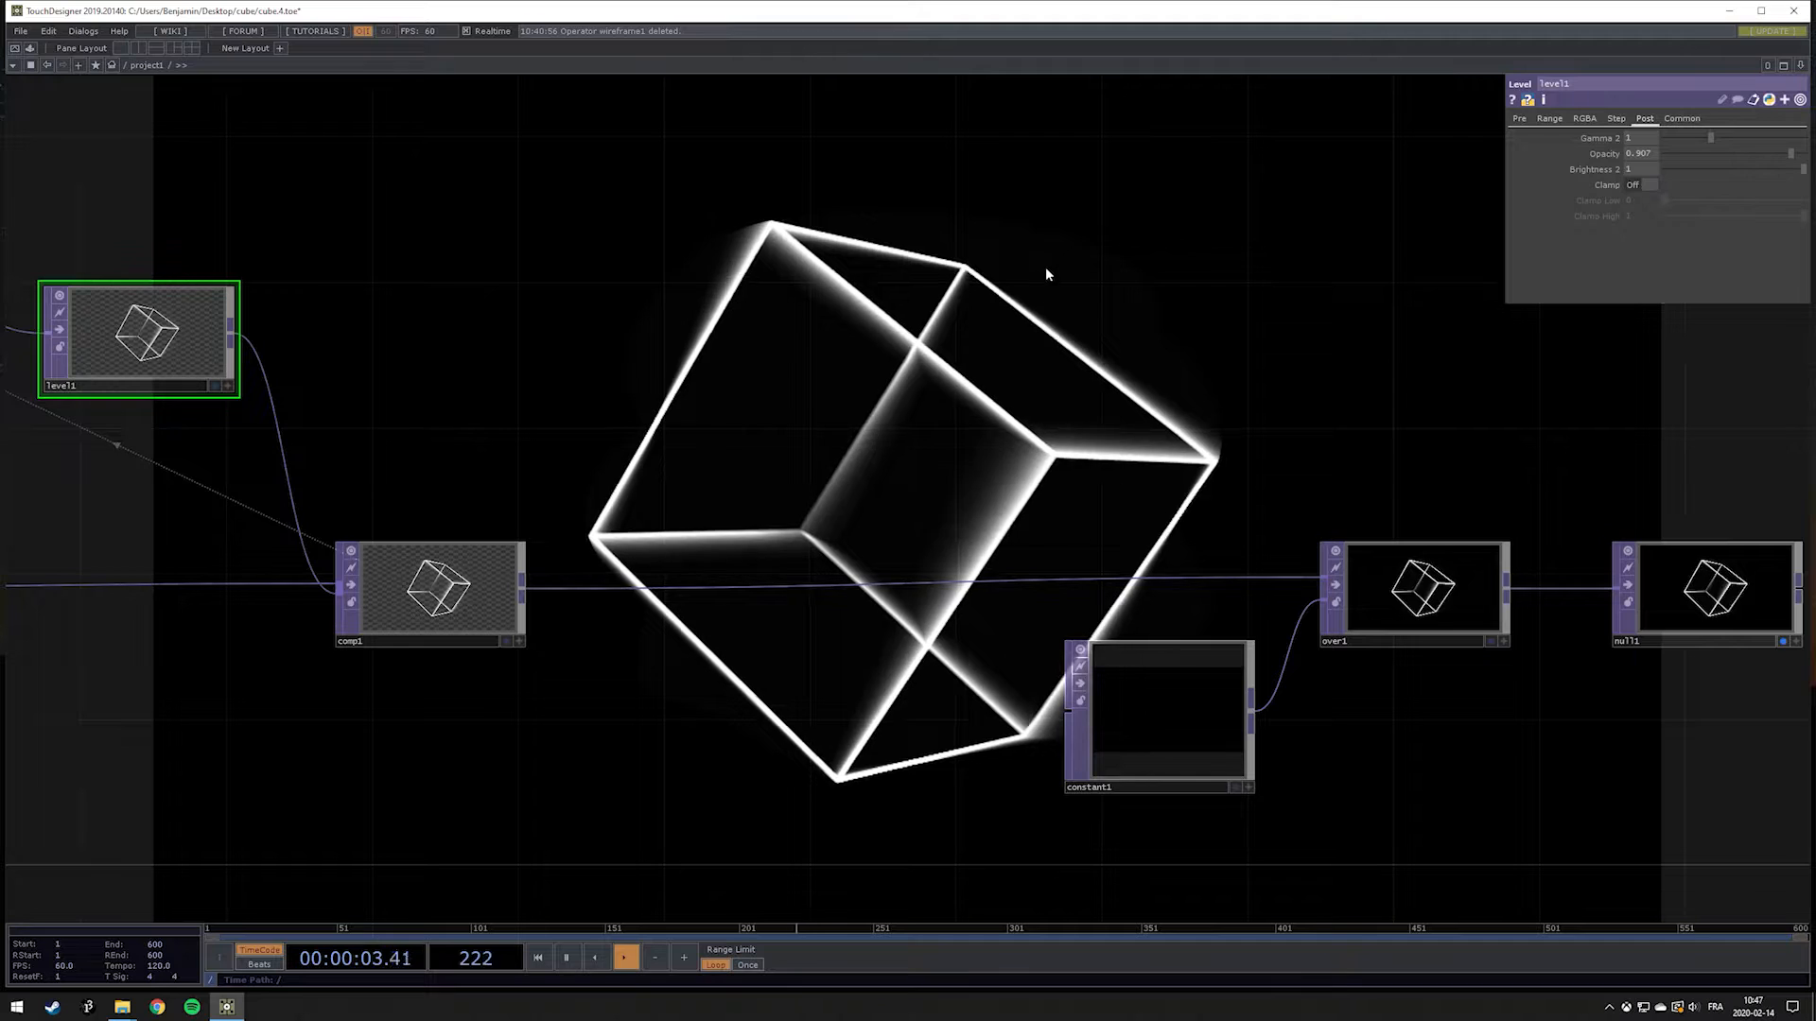
pyautogui.scroll(-3, 942, 413)
pyautogui.moveTo(892, 385); pyautogui.dragTo(1532, 628)
pyautogui.moveTo(1149, 519); pyautogui.dragTo(1317, 503)
pyautogui.click(1005, 407)
pyautogui.moveTo(1358, 428); pyautogui.dragTo(1115, 410)
pyautogui.moveTo(930, 381); pyautogui.dragTo(1325, 579)
pyautogui.moveTo(1083, 467); pyautogui.dragTo(1187, 485)
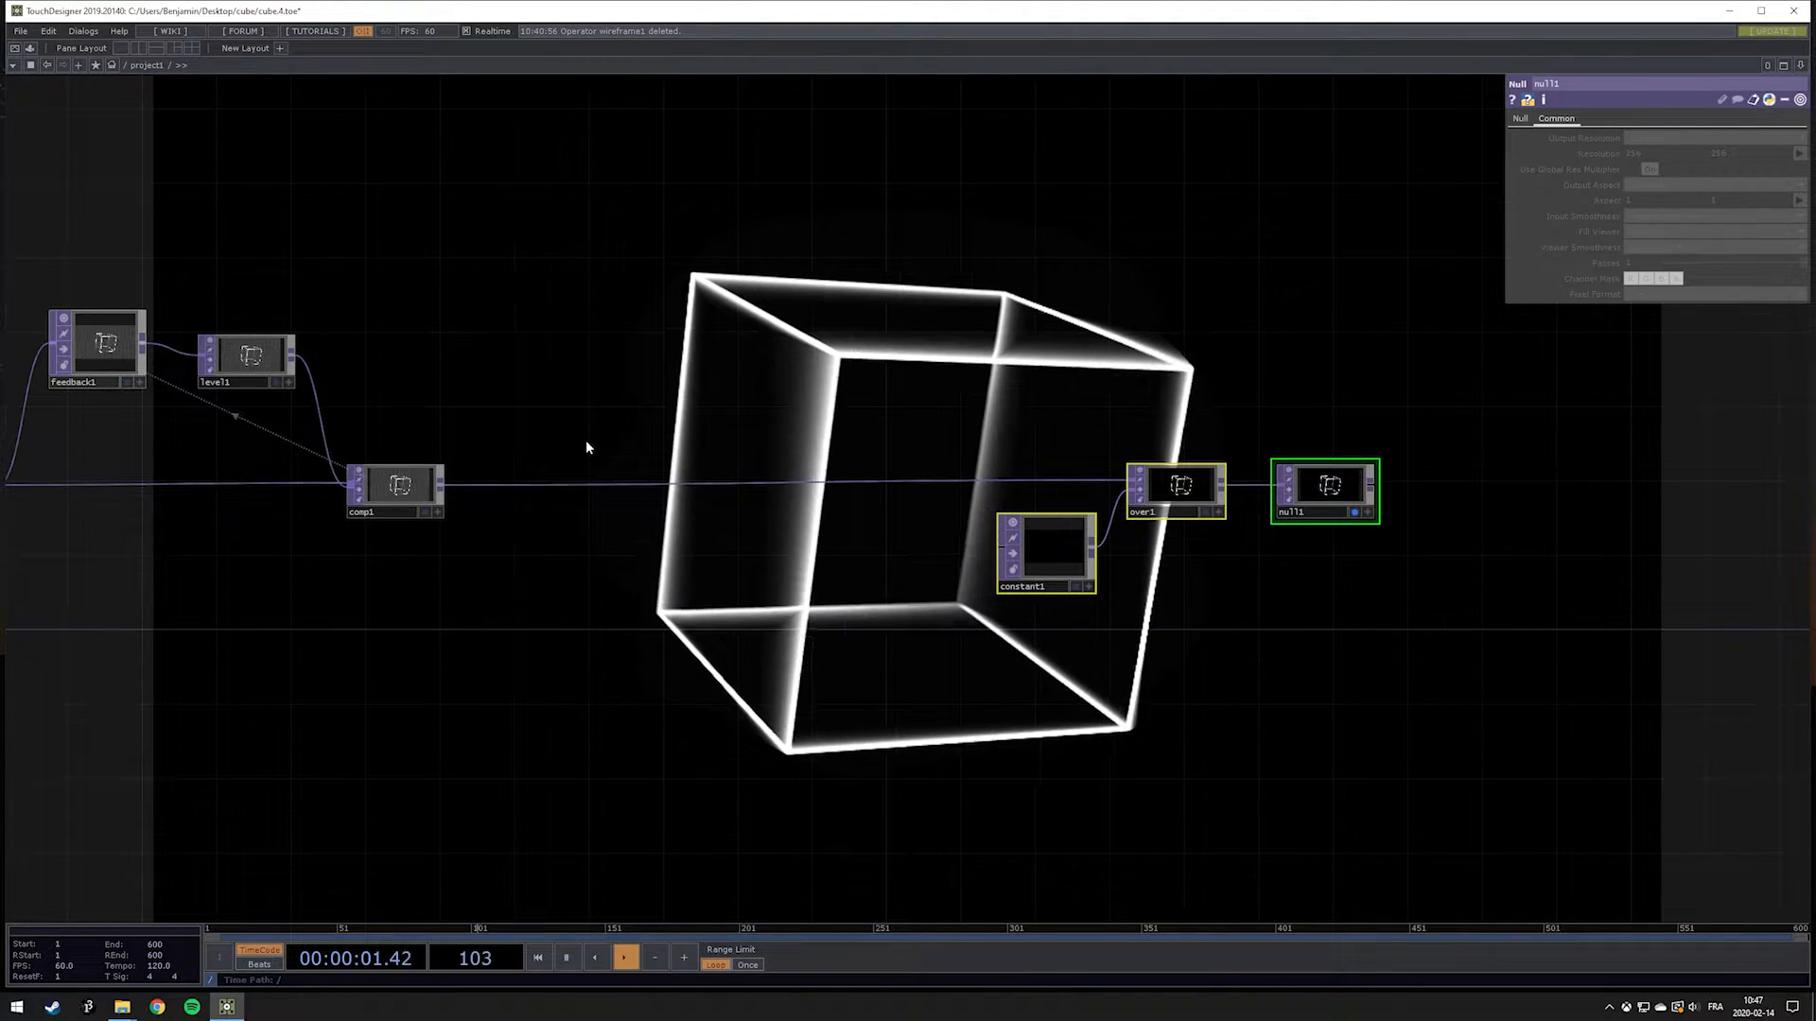
pyautogui.moveTo(559, 411); pyautogui.dragTo(1094, 417)
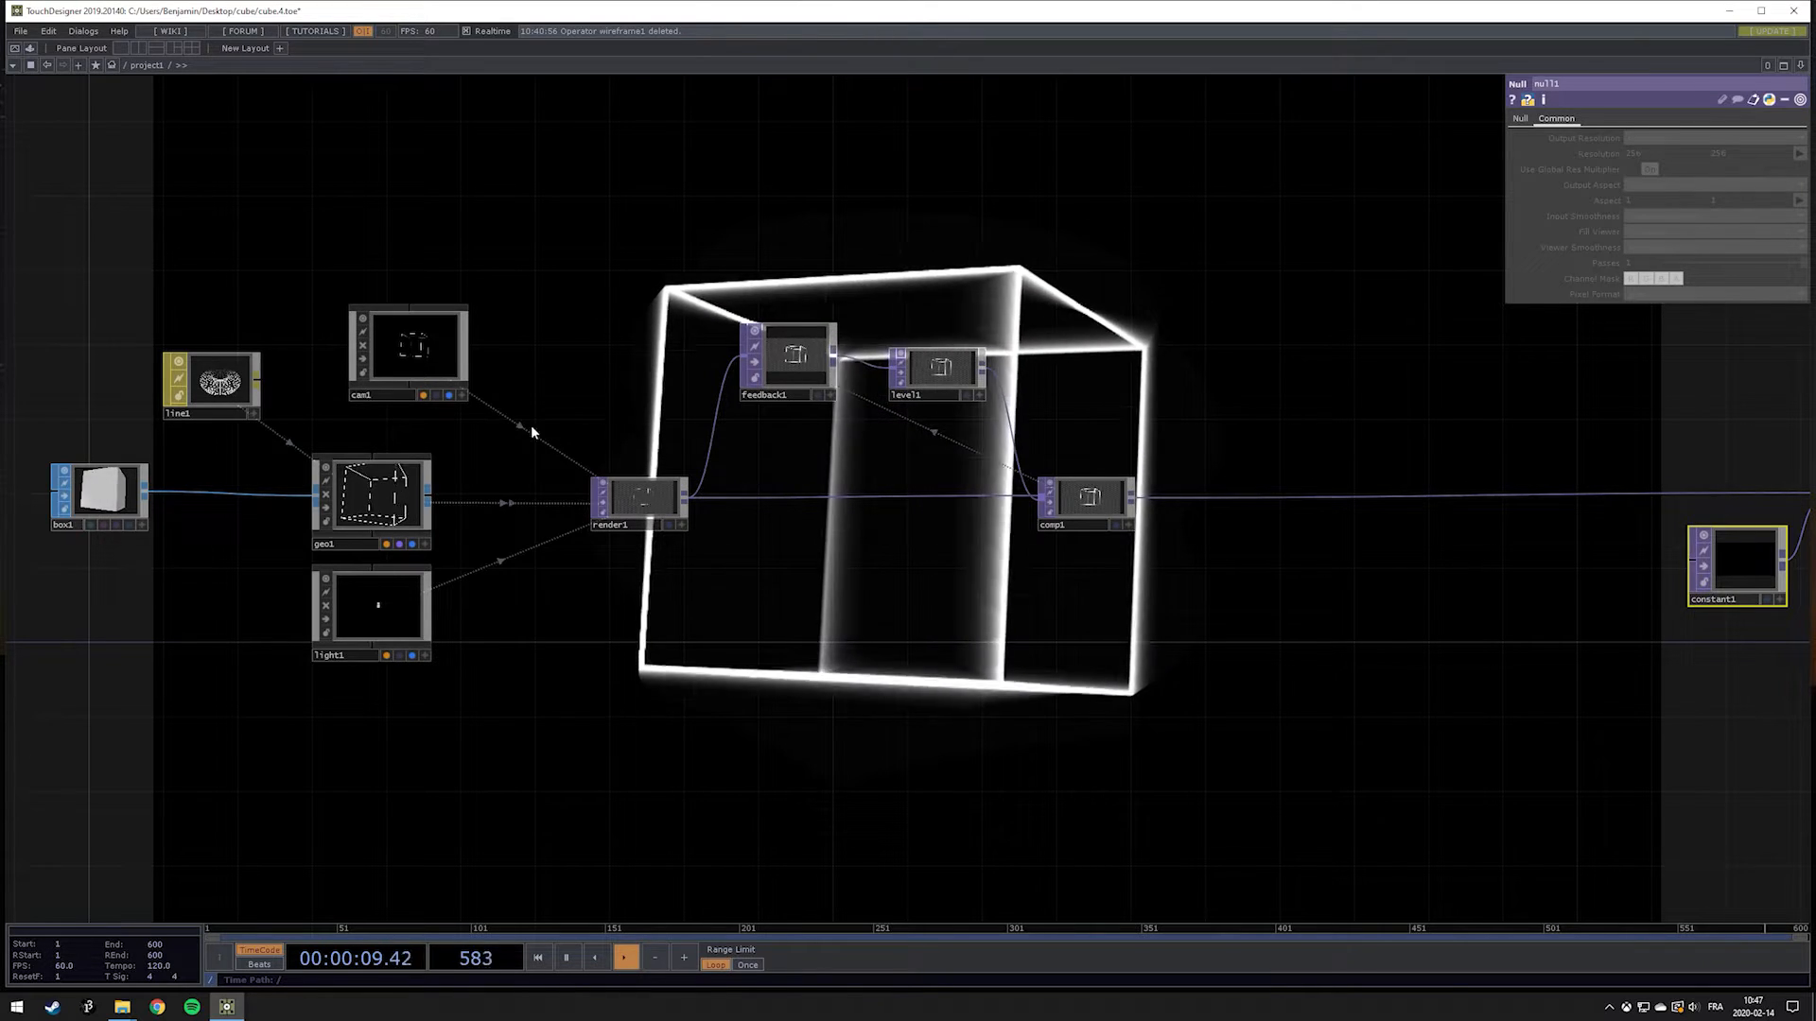
pyautogui.moveTo(1286, 392); pyautogui.dragTo(896, 436)
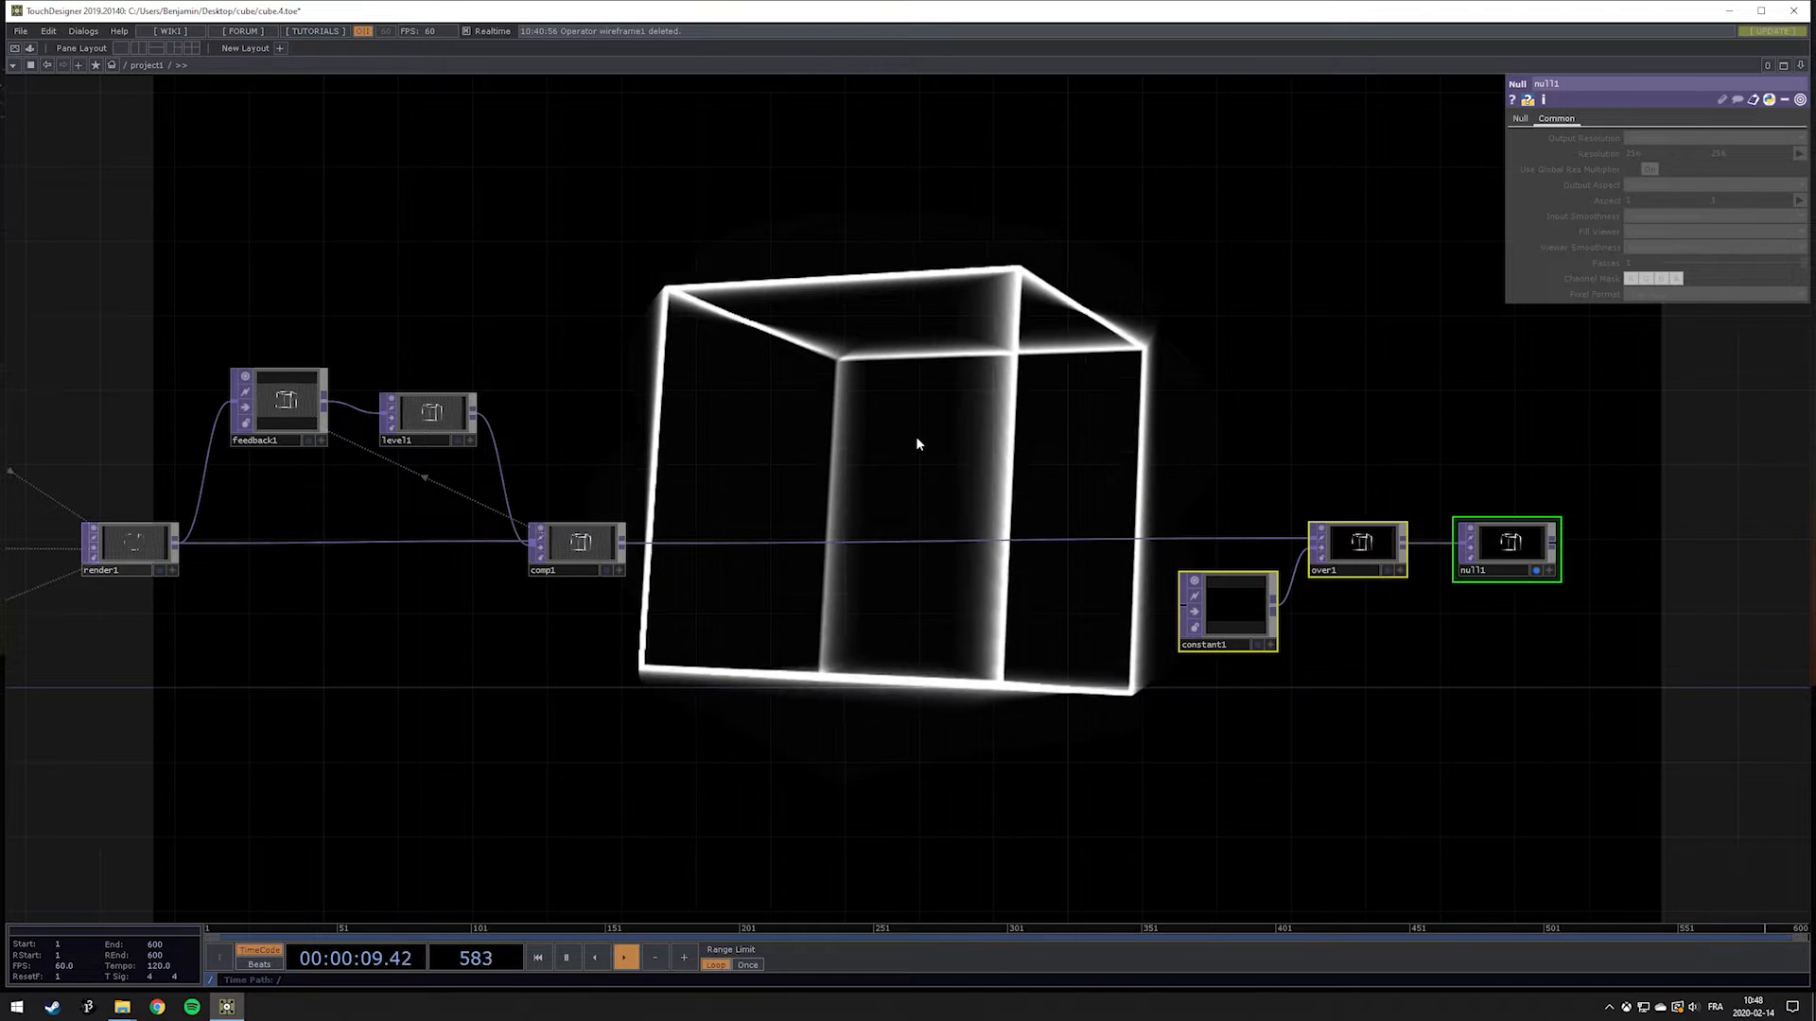
pyautogui.moveTo(1001, 435); pyautogui.dragTo(871, 422)
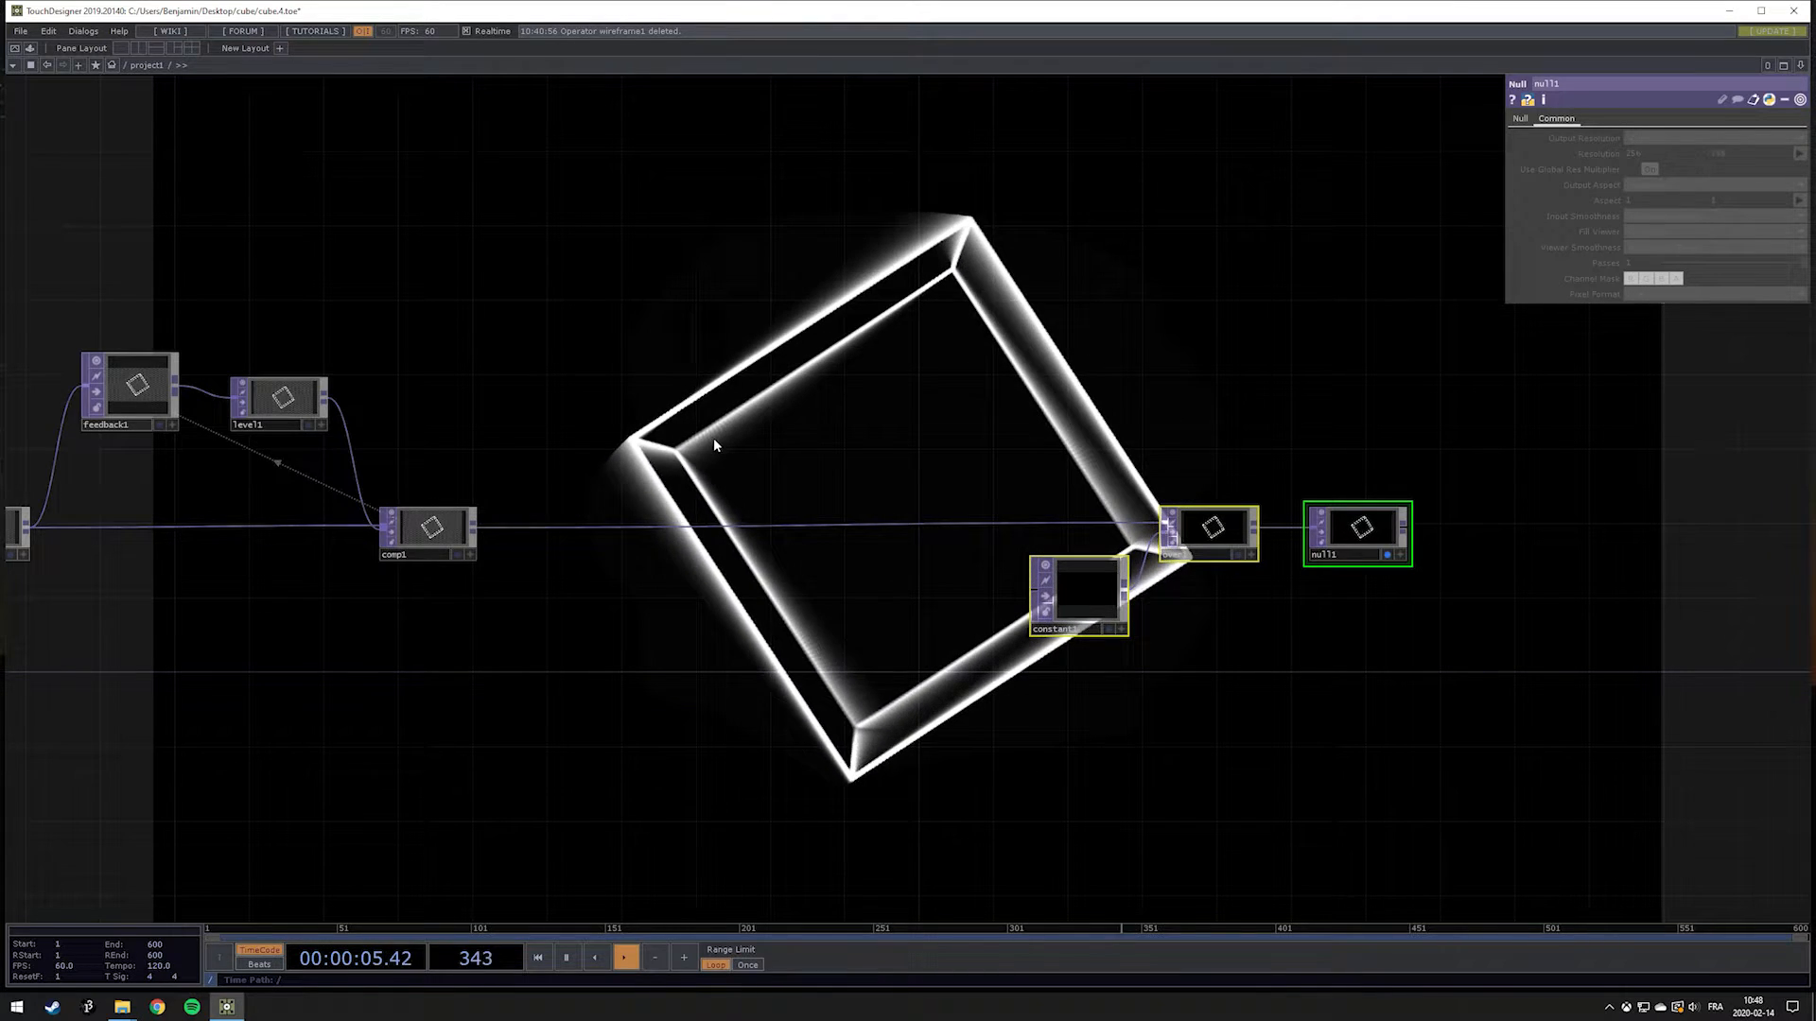
pyautogui.rightClick(696, 525)
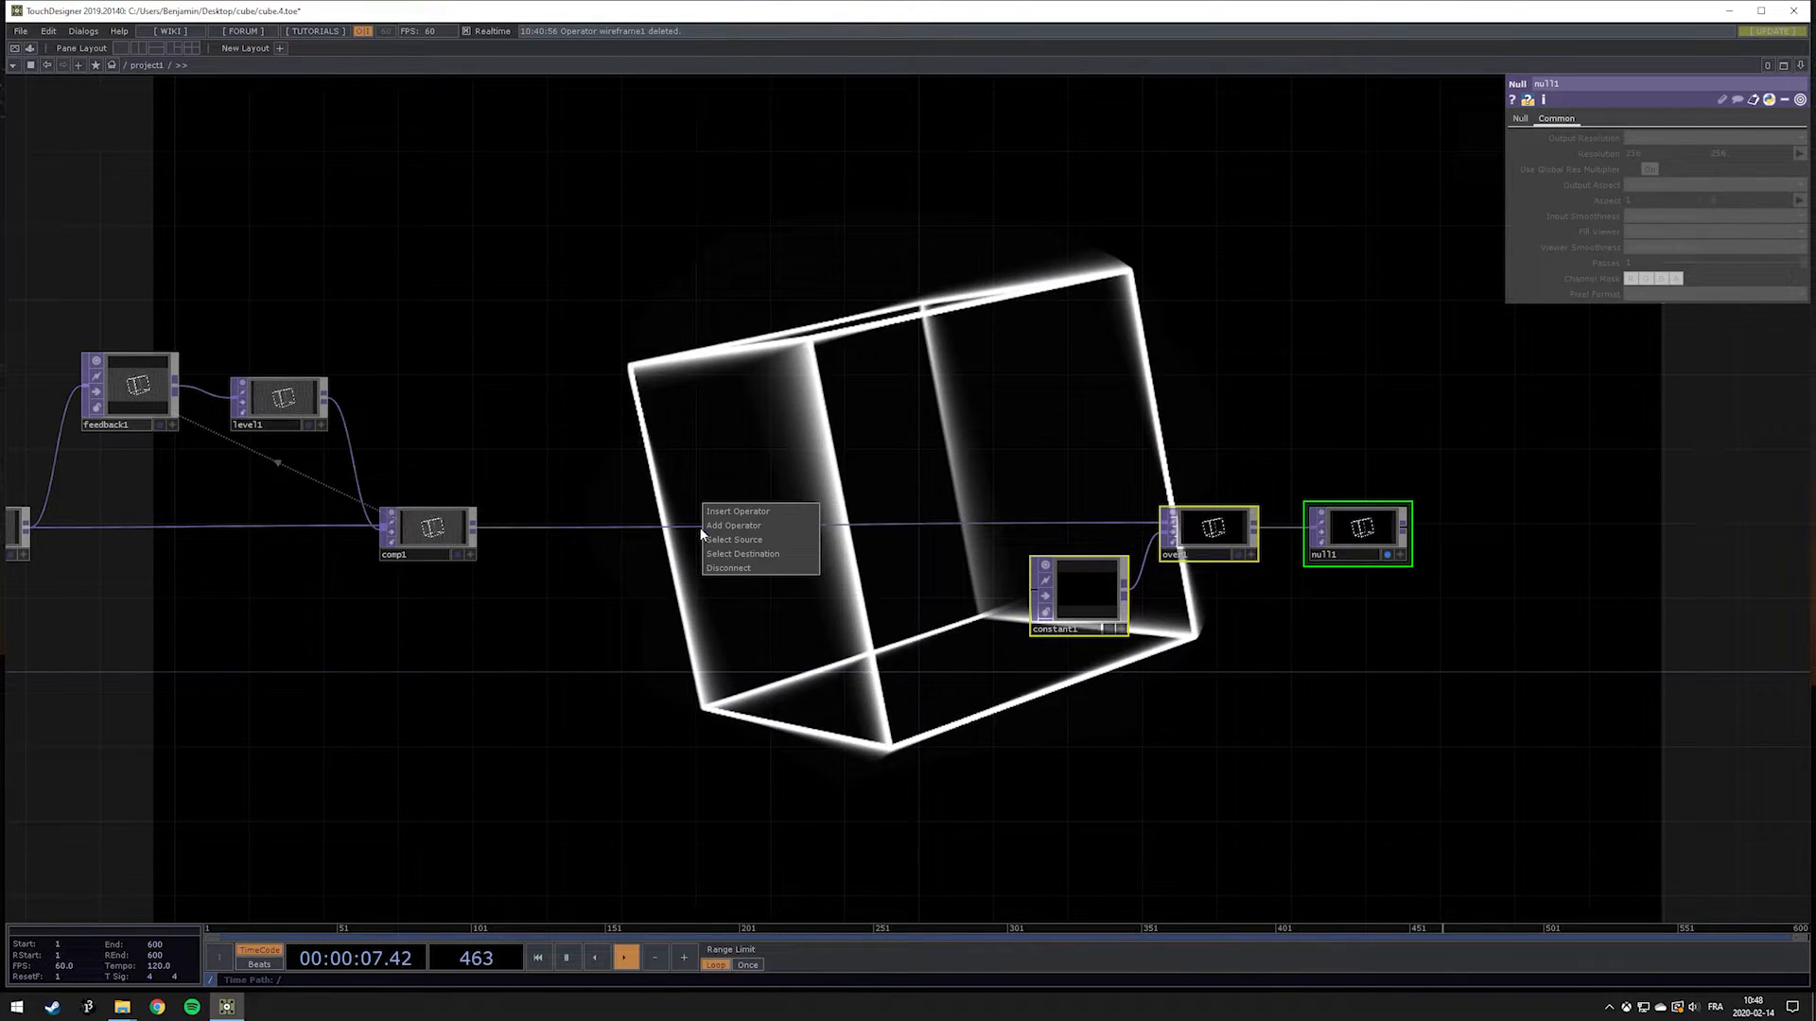
pyautogui.click(745, 509)
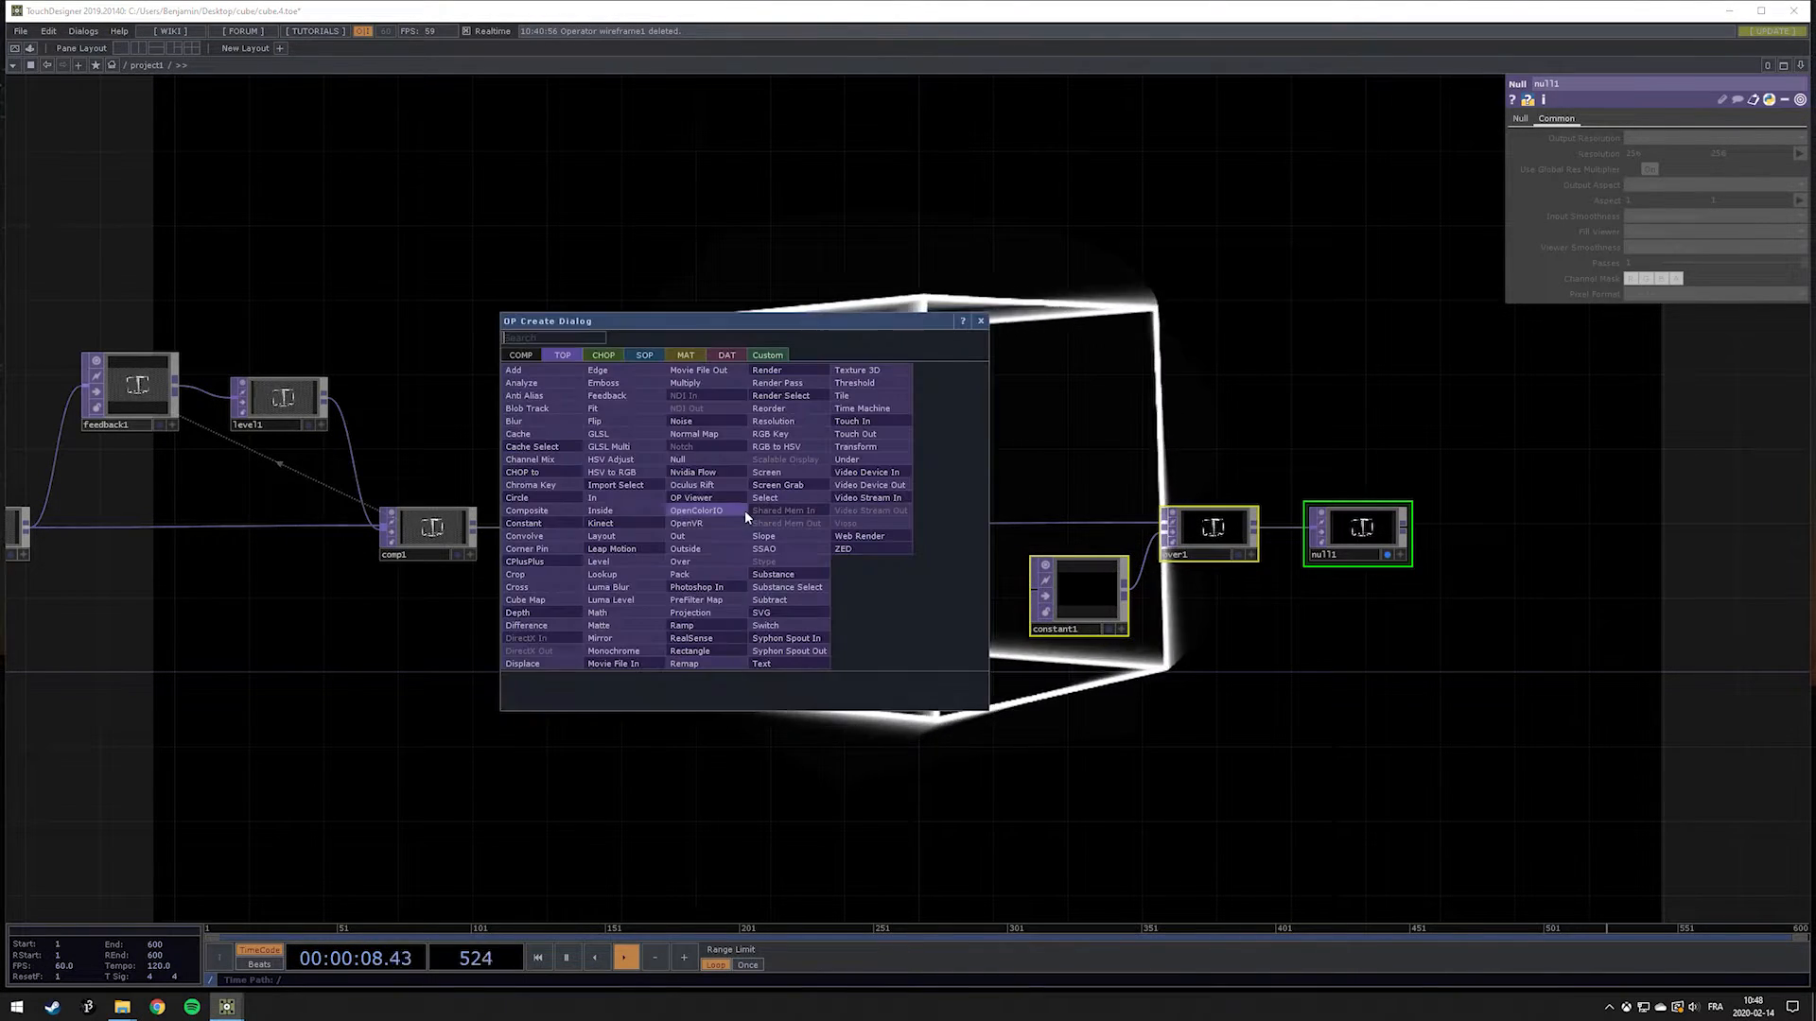
pyautogui.click(633, 566)
pyautogui.press('Escape')
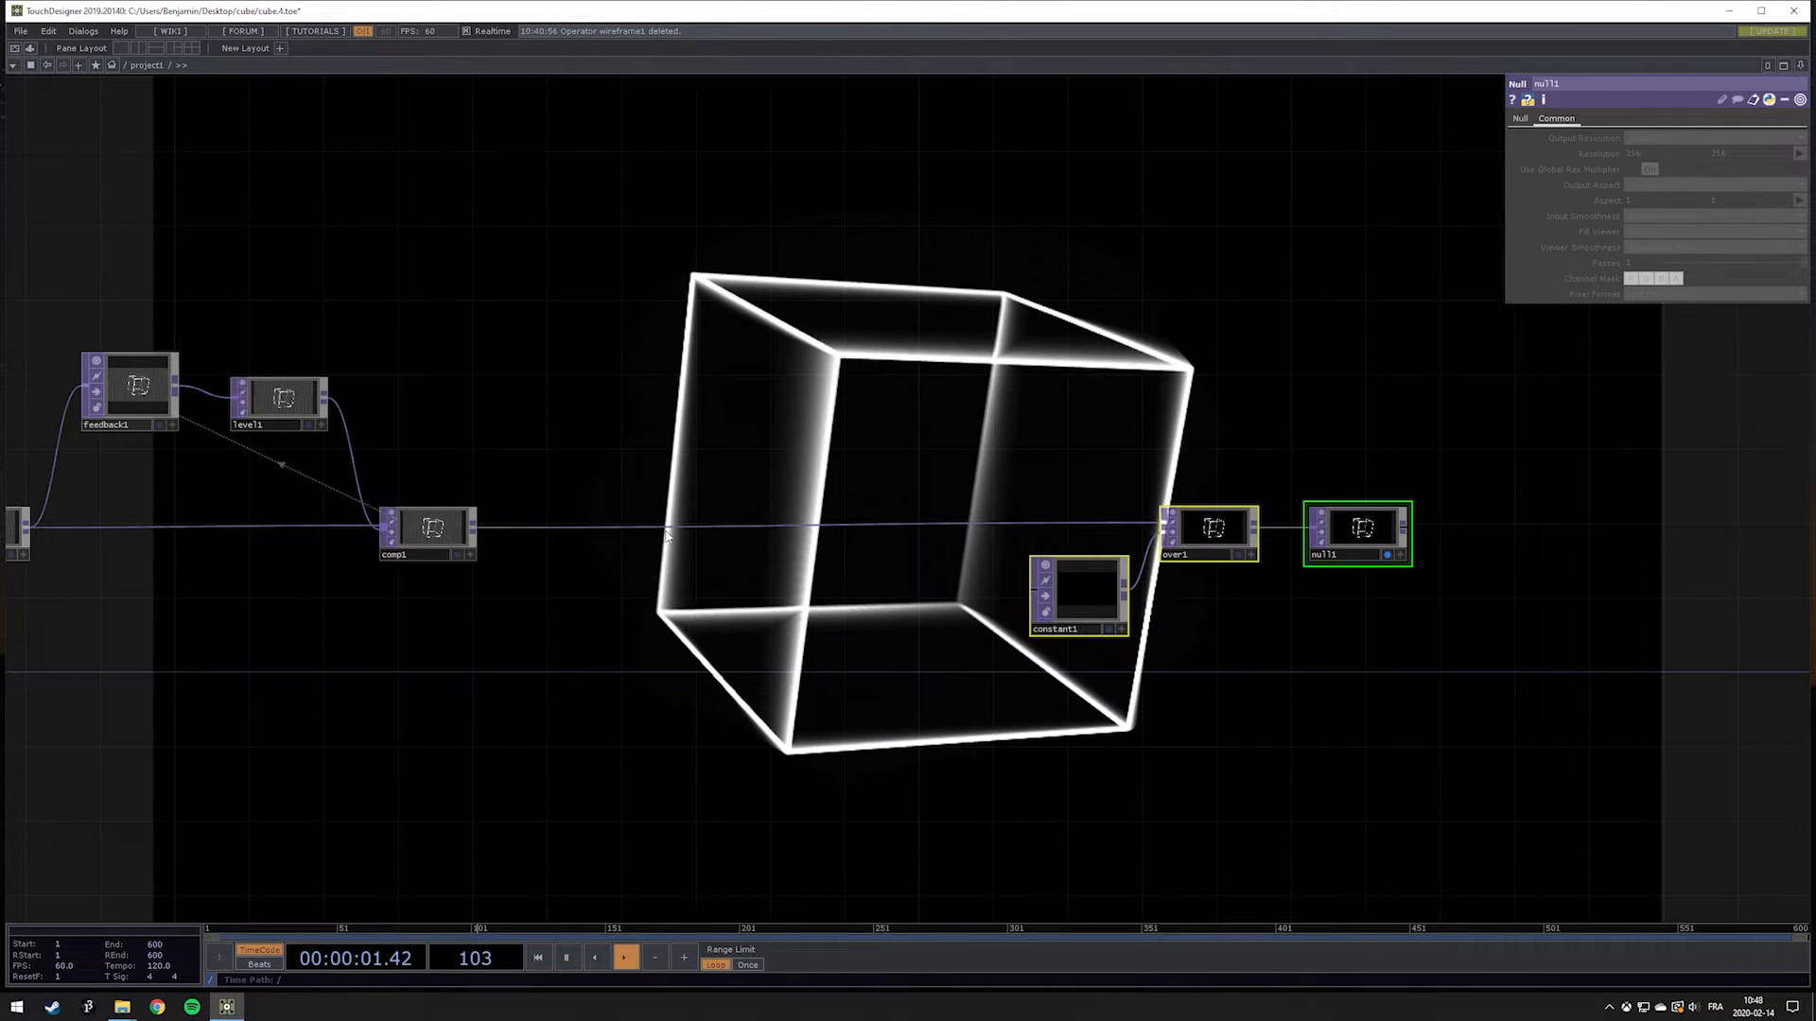
# Step: Insert a Lookup TOP into the connection between comp1 and over1
pyautogui.rightClick(673, 525)
pyautogui.click(721, 512)
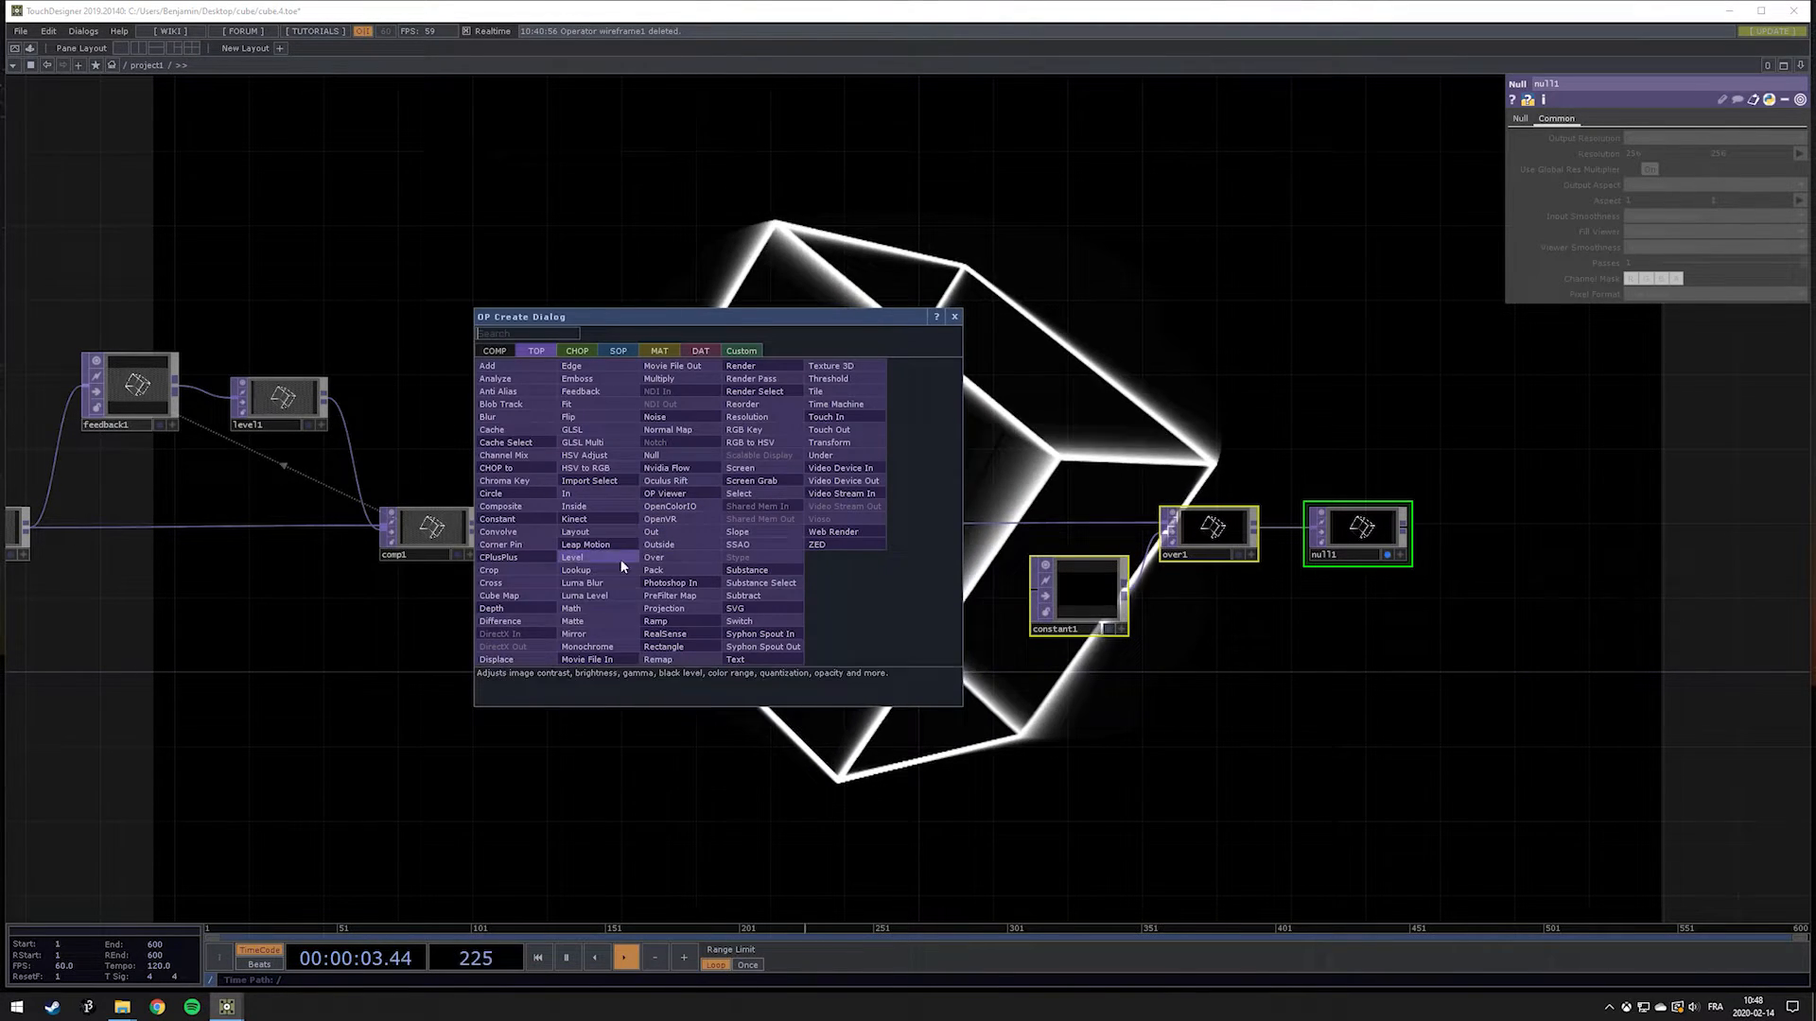
pyautogui.click(605, 569)
pyautogui.click(749, 529)
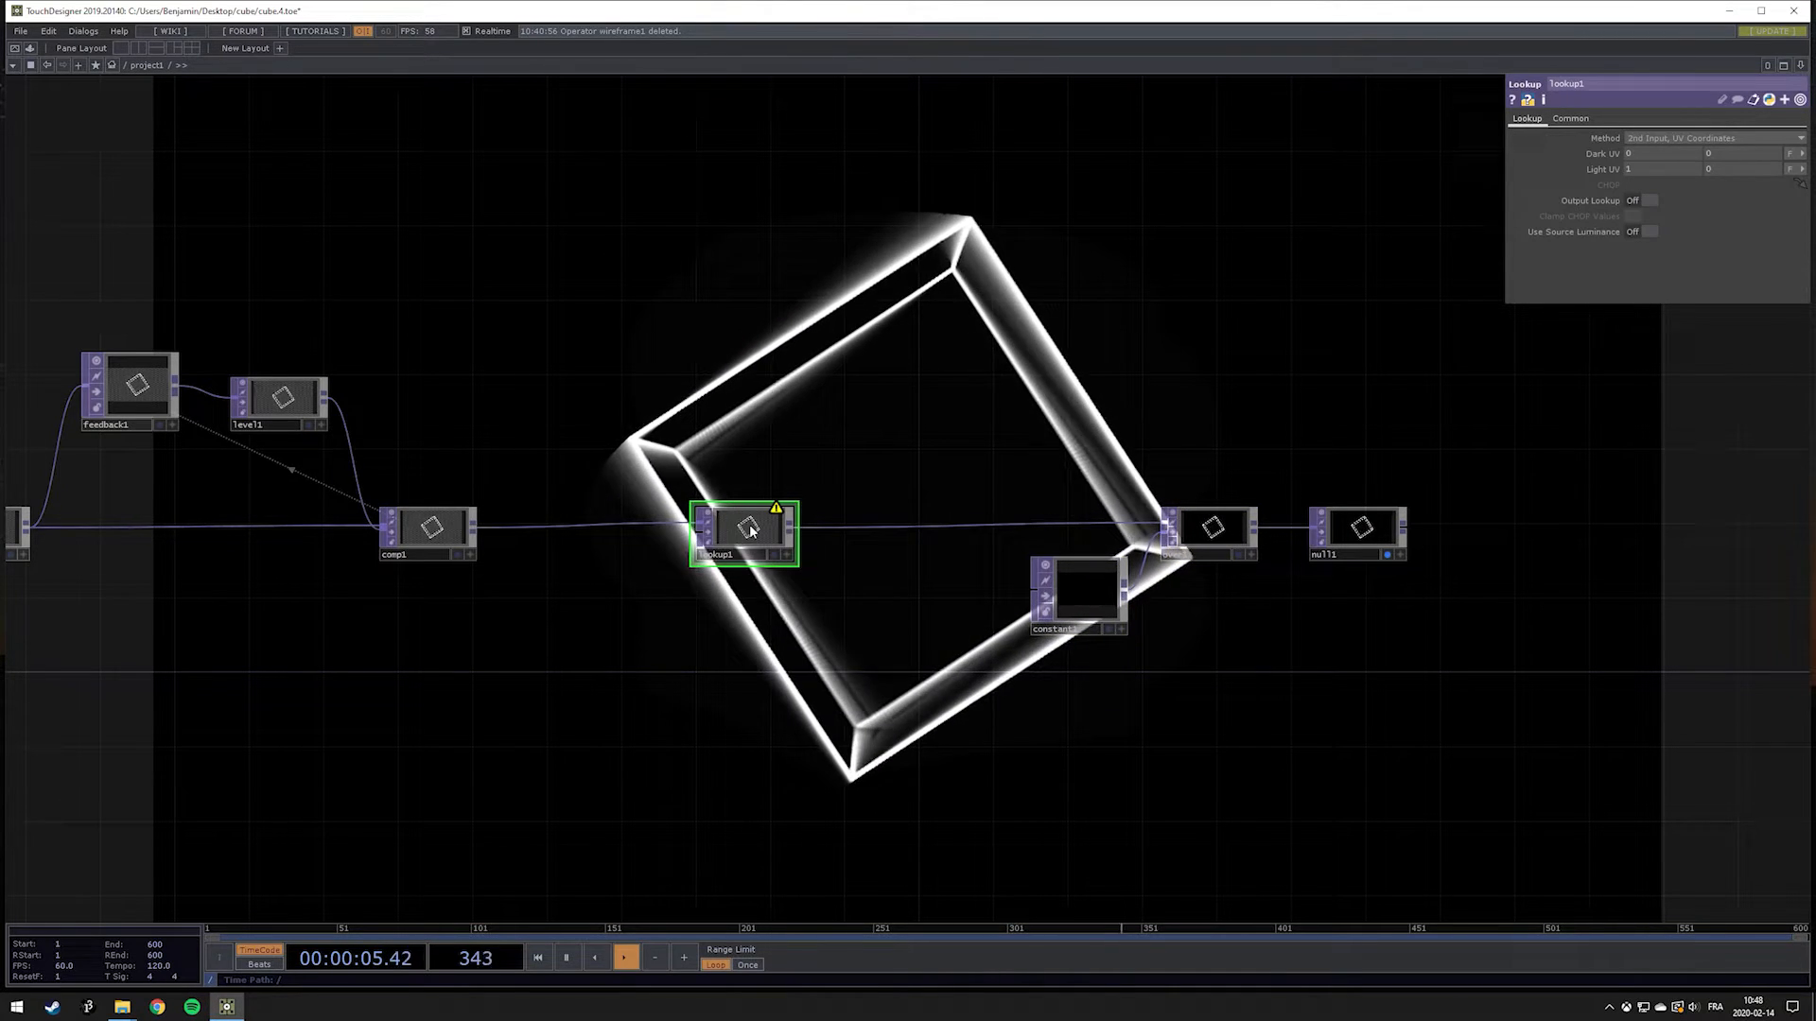
# Step: Add a Ramp TOP below the connection between comp1 and lookup1, and connect it to lookup1's second input
pyautogui.scroll(3, 652, 513)
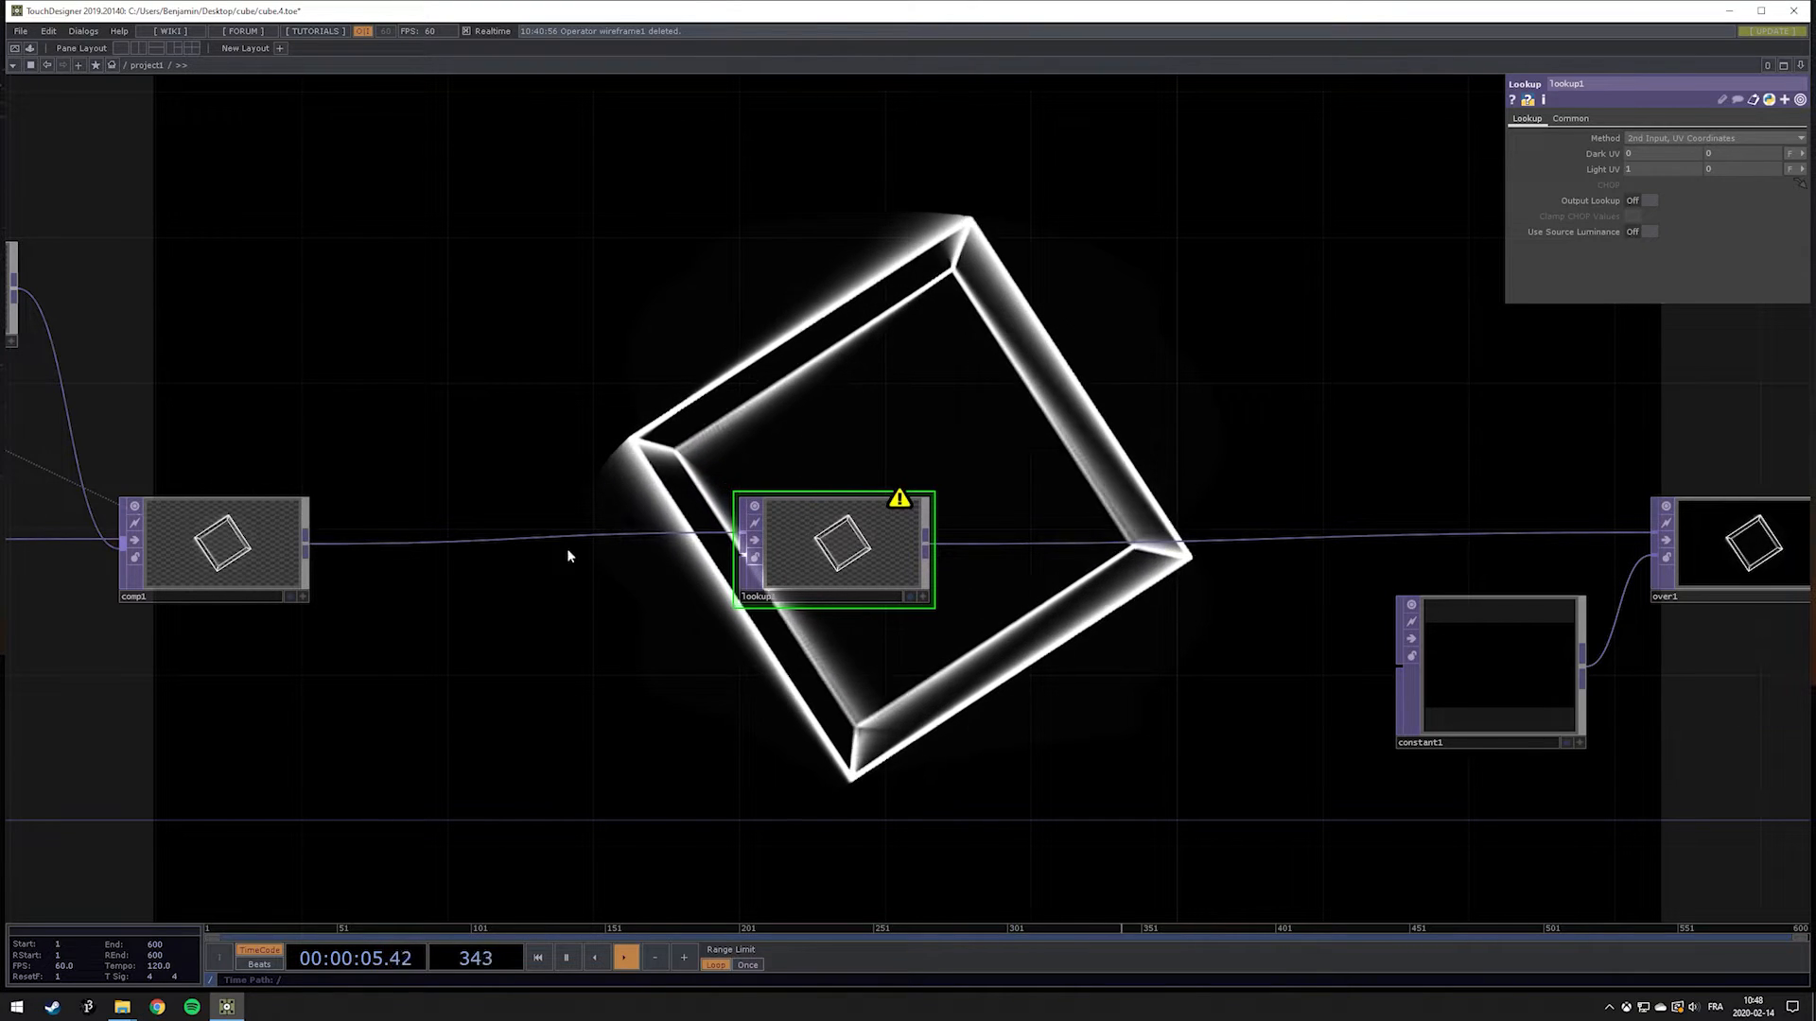
pyautogui.press('Tab')
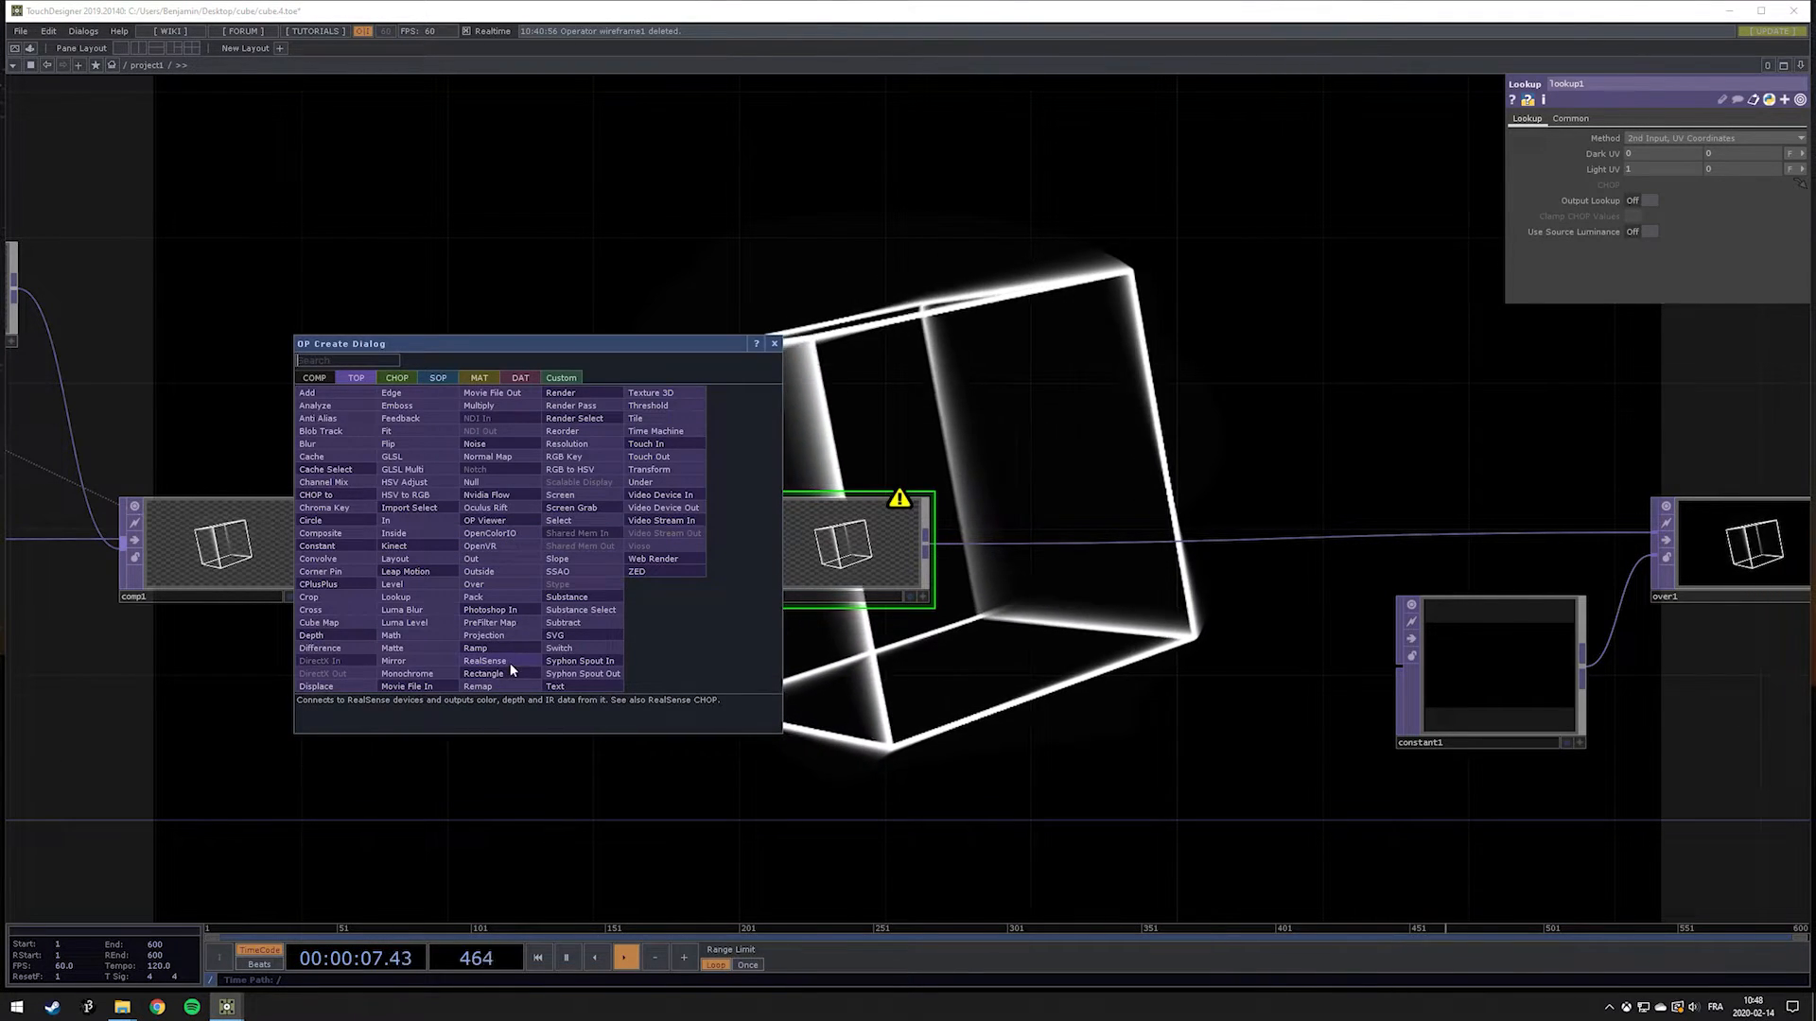
pyautogui.click(475, 647)
pyautogui.click(595, 666)
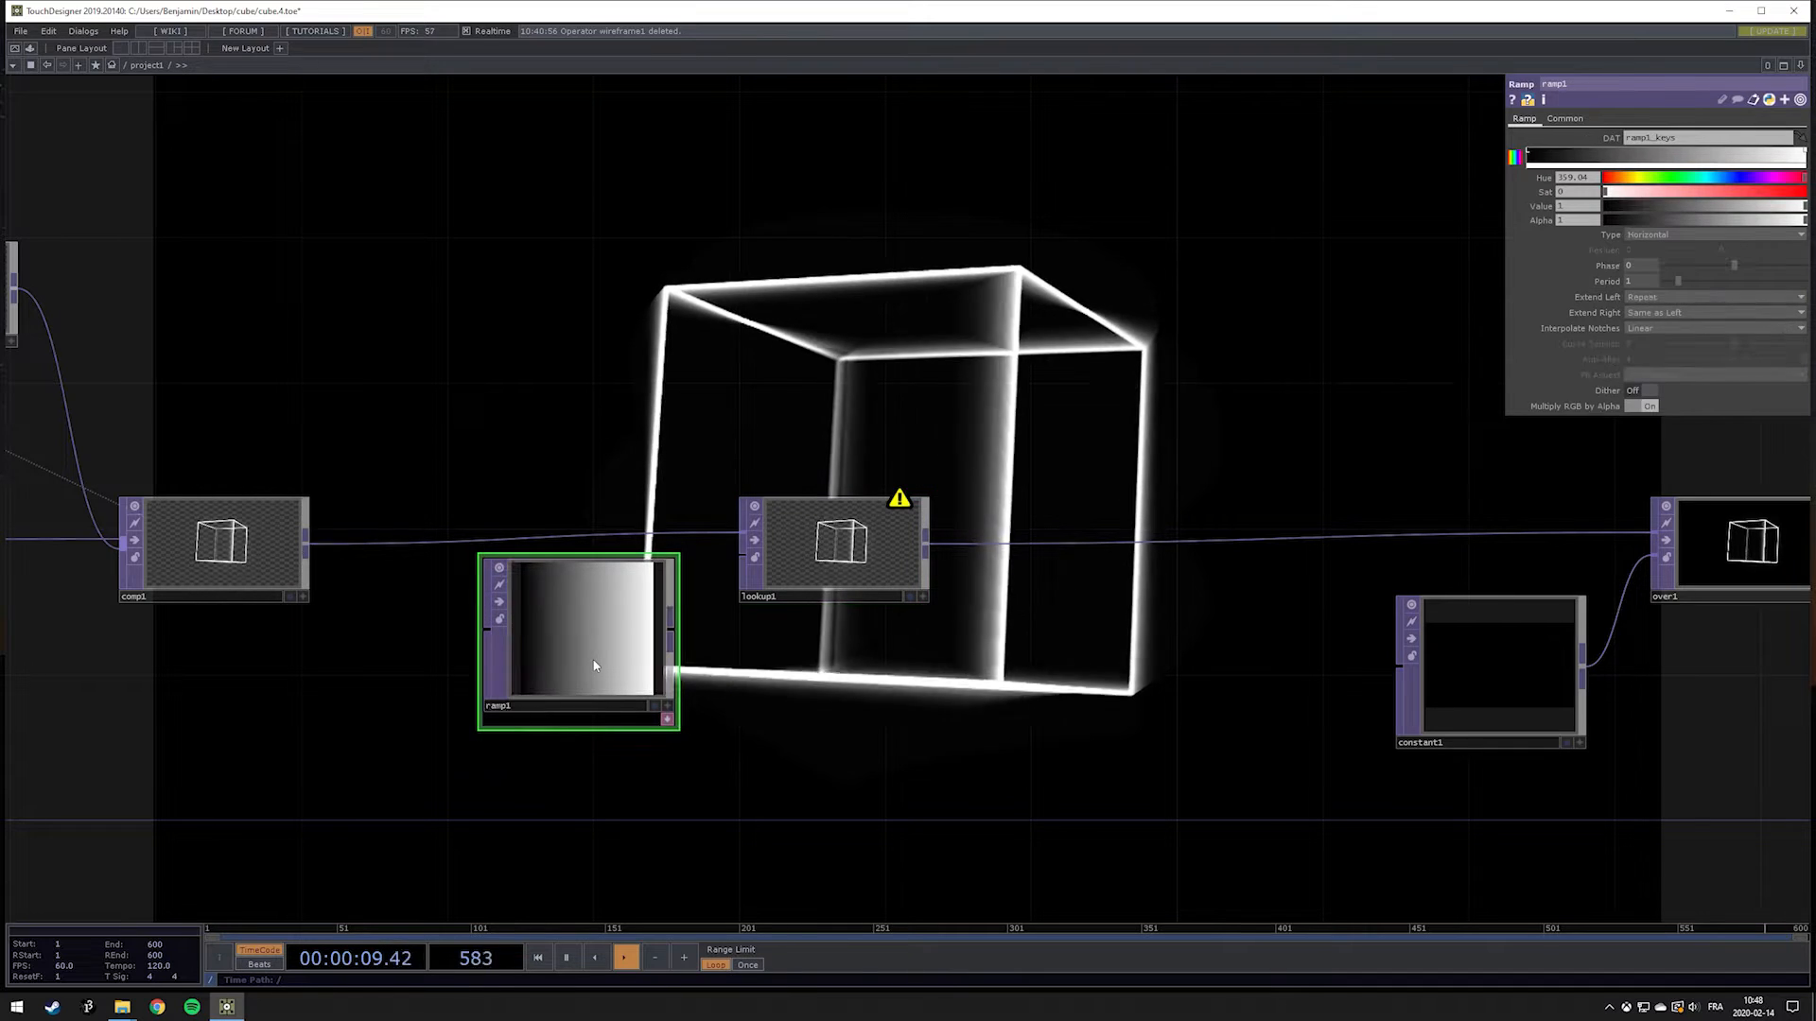
pyautogui.moveTo(595, 666); pyautogui.dragTo(595, 703)
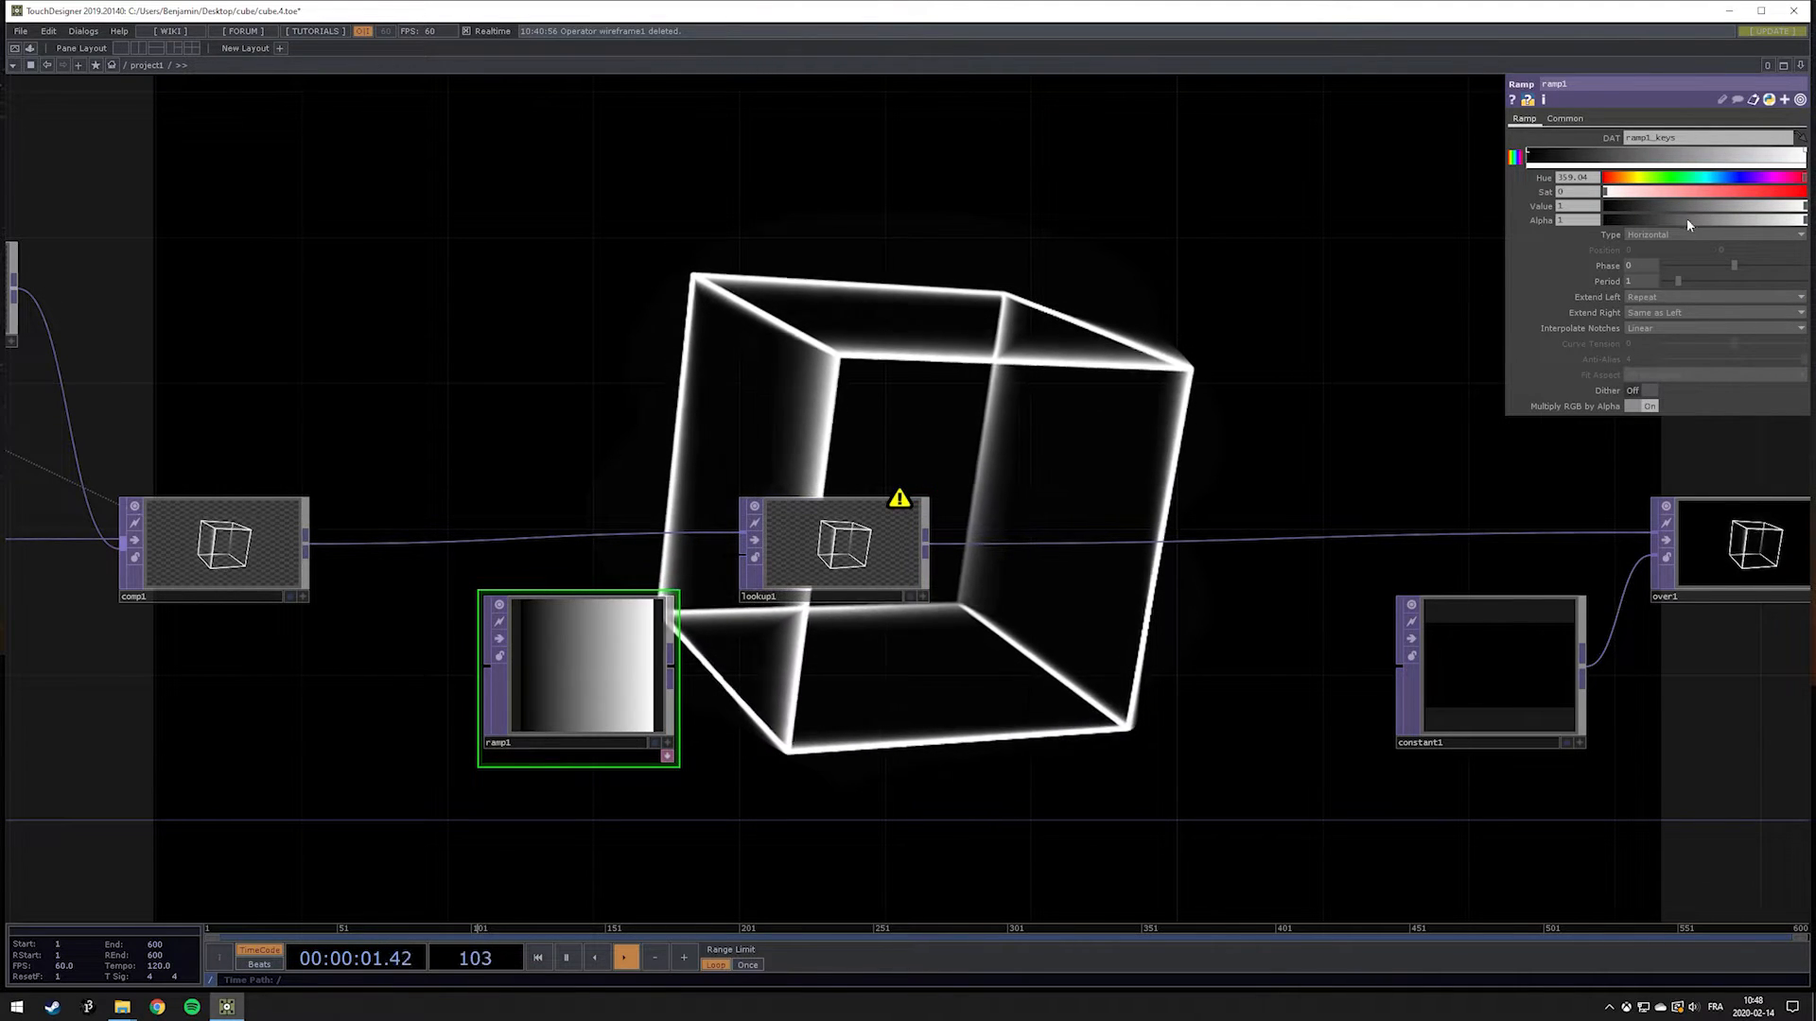
pyautogui.moveTo(670, 664); pyautogui.dragTo(743, 558)
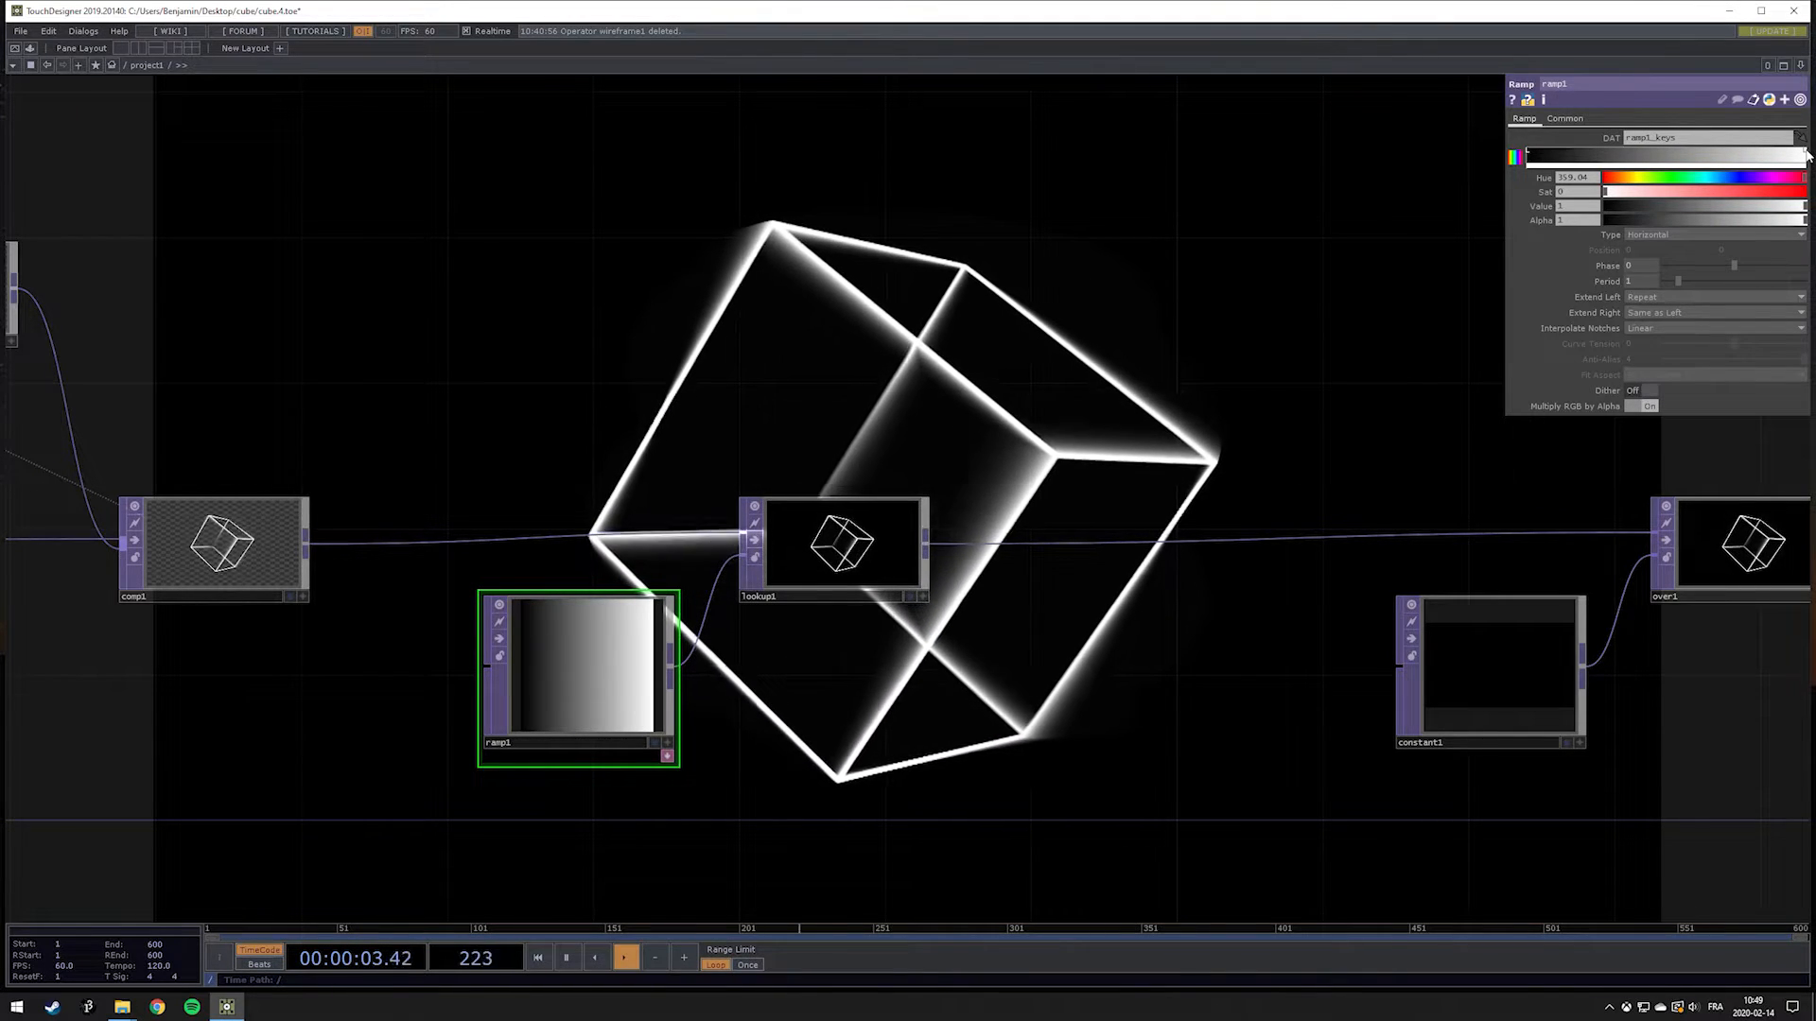
# Step: Colour the keys of ramp1 to run from black through blue and orange to white, with the orange key at hue 24 and saturation 0.801
pyautogui.click(1660, 192)
pyautogui.moveTo(1662, 193); pyautogui.dragTo(1804, 192)
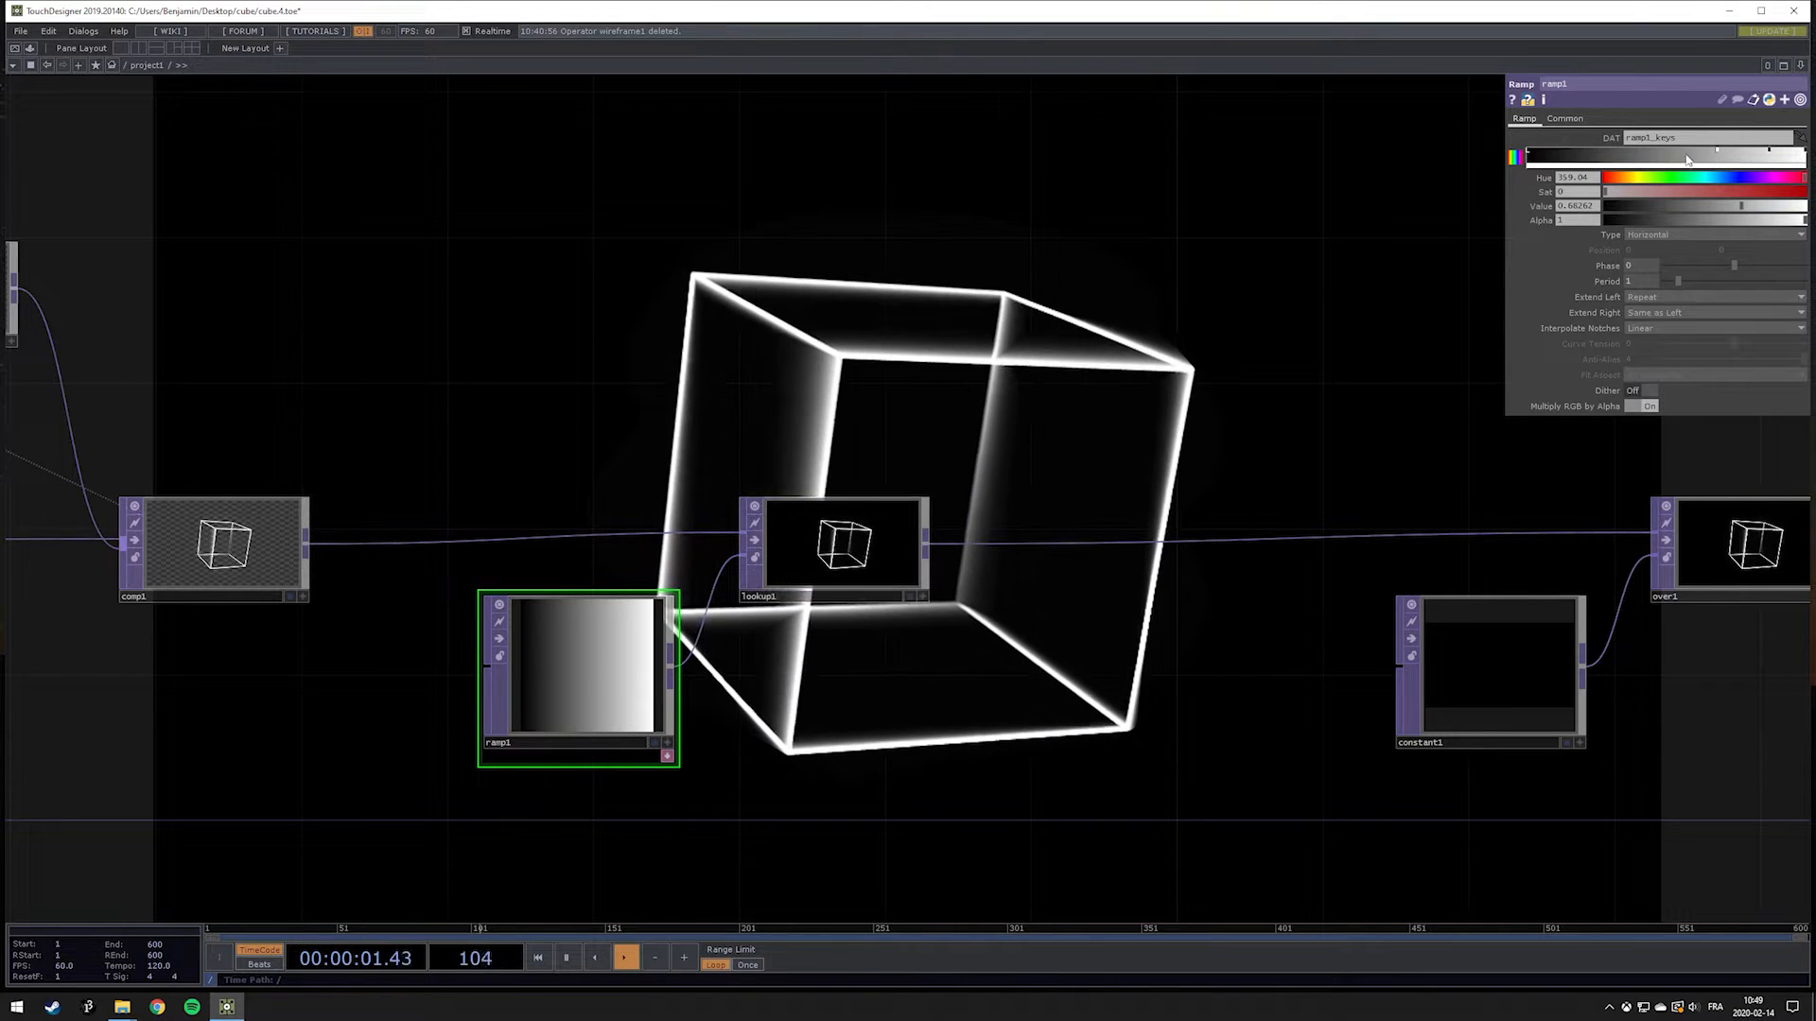
pyautogui.click(1744, 178)
pyautogui.click(1779, 192)
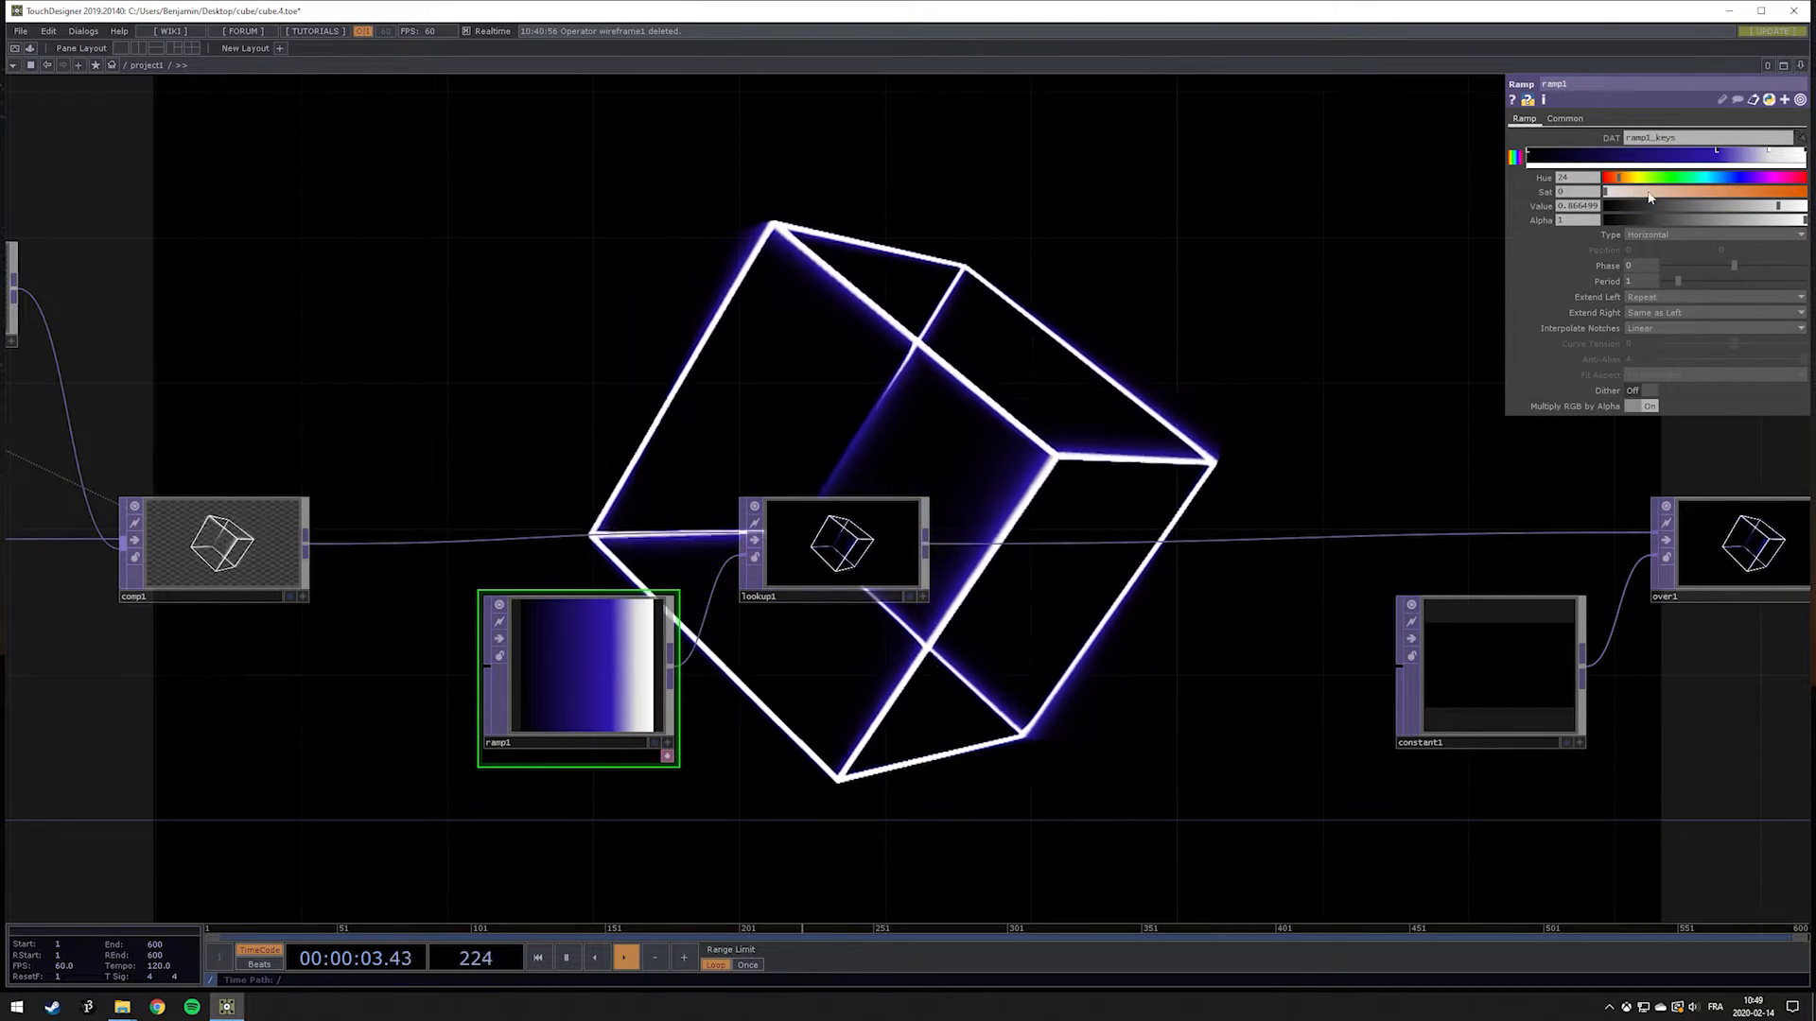
# Step: Review the operator network from the render and feedback operators through to the null1 output
pyautogui.moveTo(1023, 437); pyautogui.dragTo(834, 598)
pyautogui.moveTo(1216, 551); pyautogui.dragTo(808, 338)
pyautogui.scroll(-4, 895, 342)
pyautogui.scroll(2, 850, 340)
pyautogui.moveTo(594, 288); pyautogui.dragTo(1192, 349)
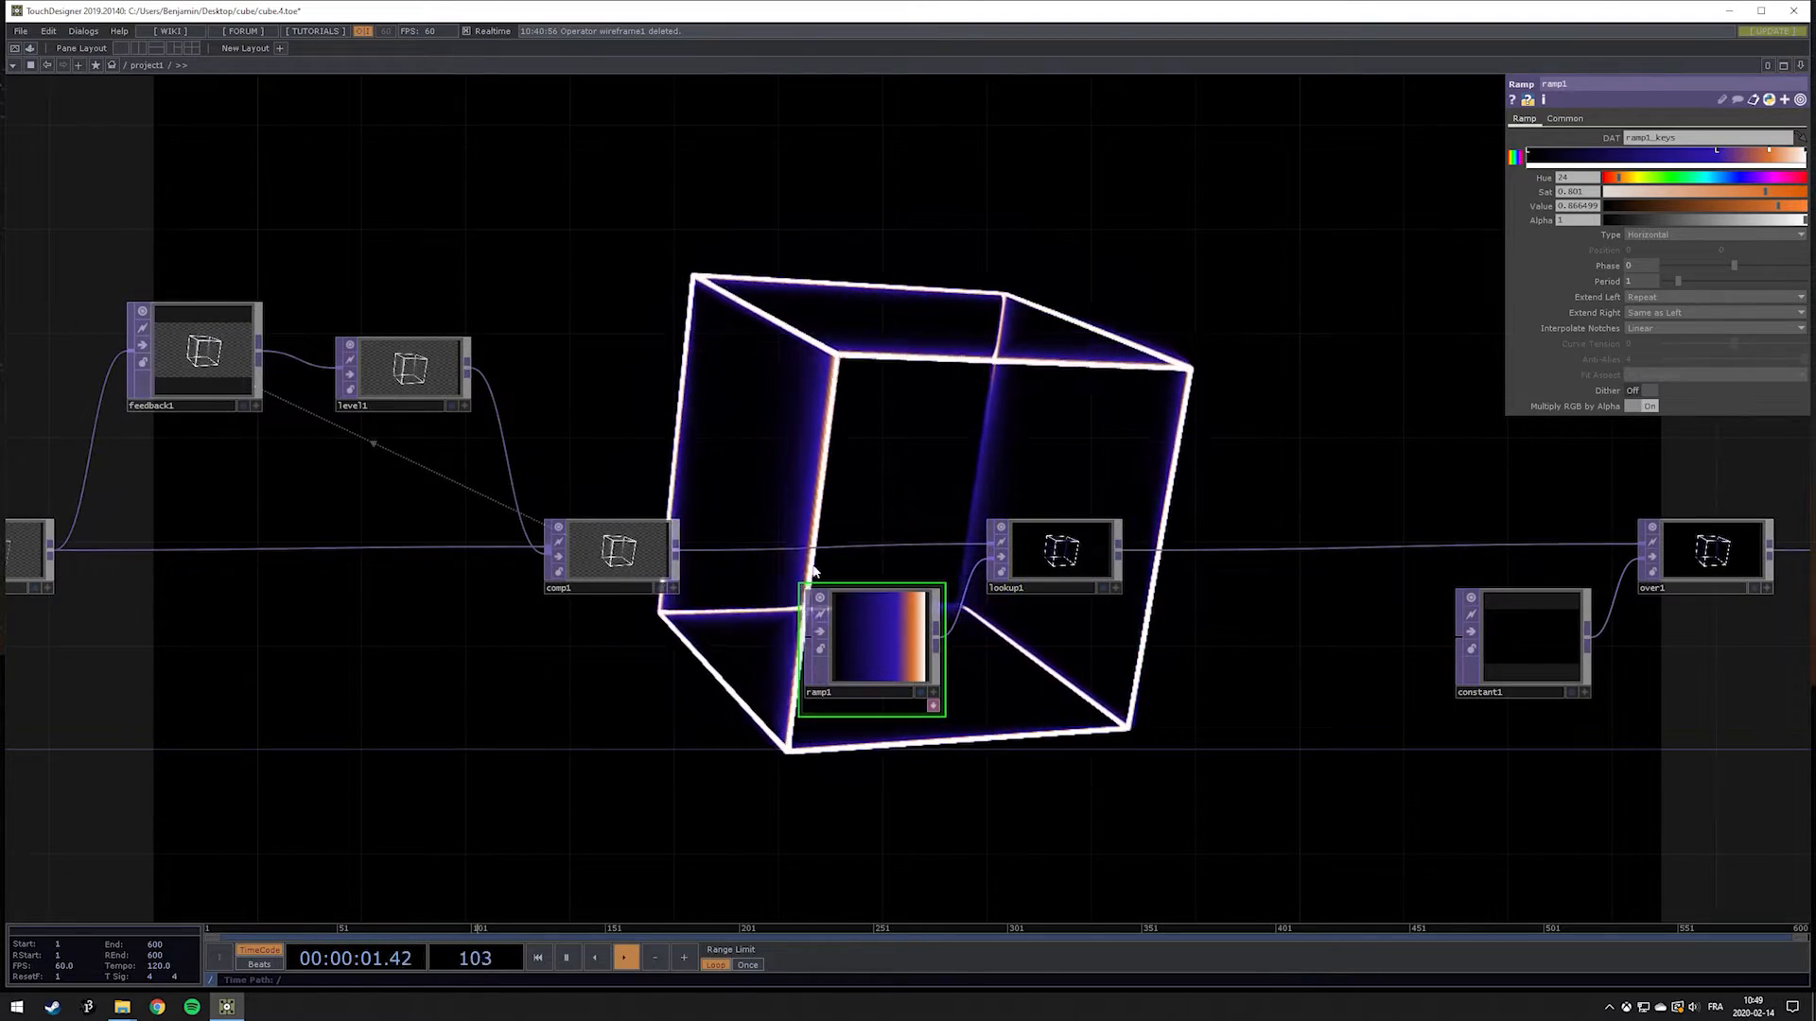
pyautogui.moveTo(766, 308); pyautogui.dragTo(1264, 394)
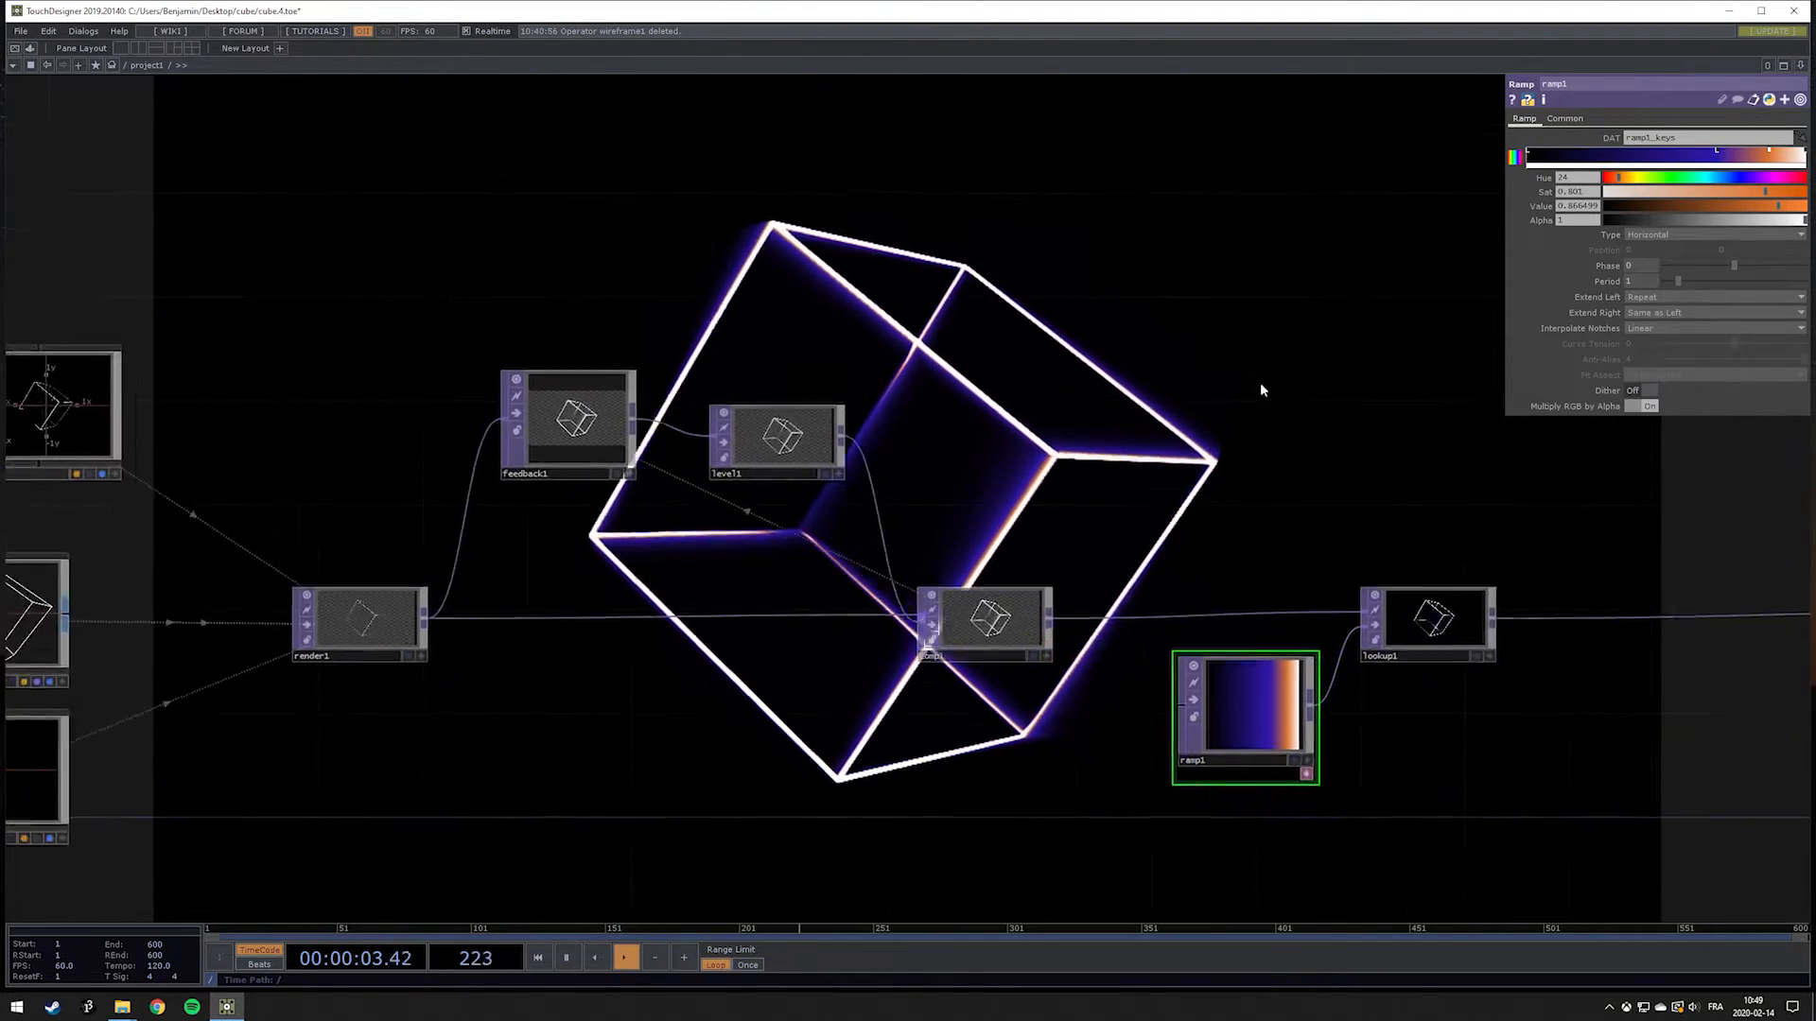
pyautogui.moveTo(308, 410); pyautogui.dragTo(763, 351)
pyautogui.moveTo(909, 202); pyautogui.dragTo(163, 371)
pyautogui.moveTo(969, 324); pyautogui.dragTo(308, 341)
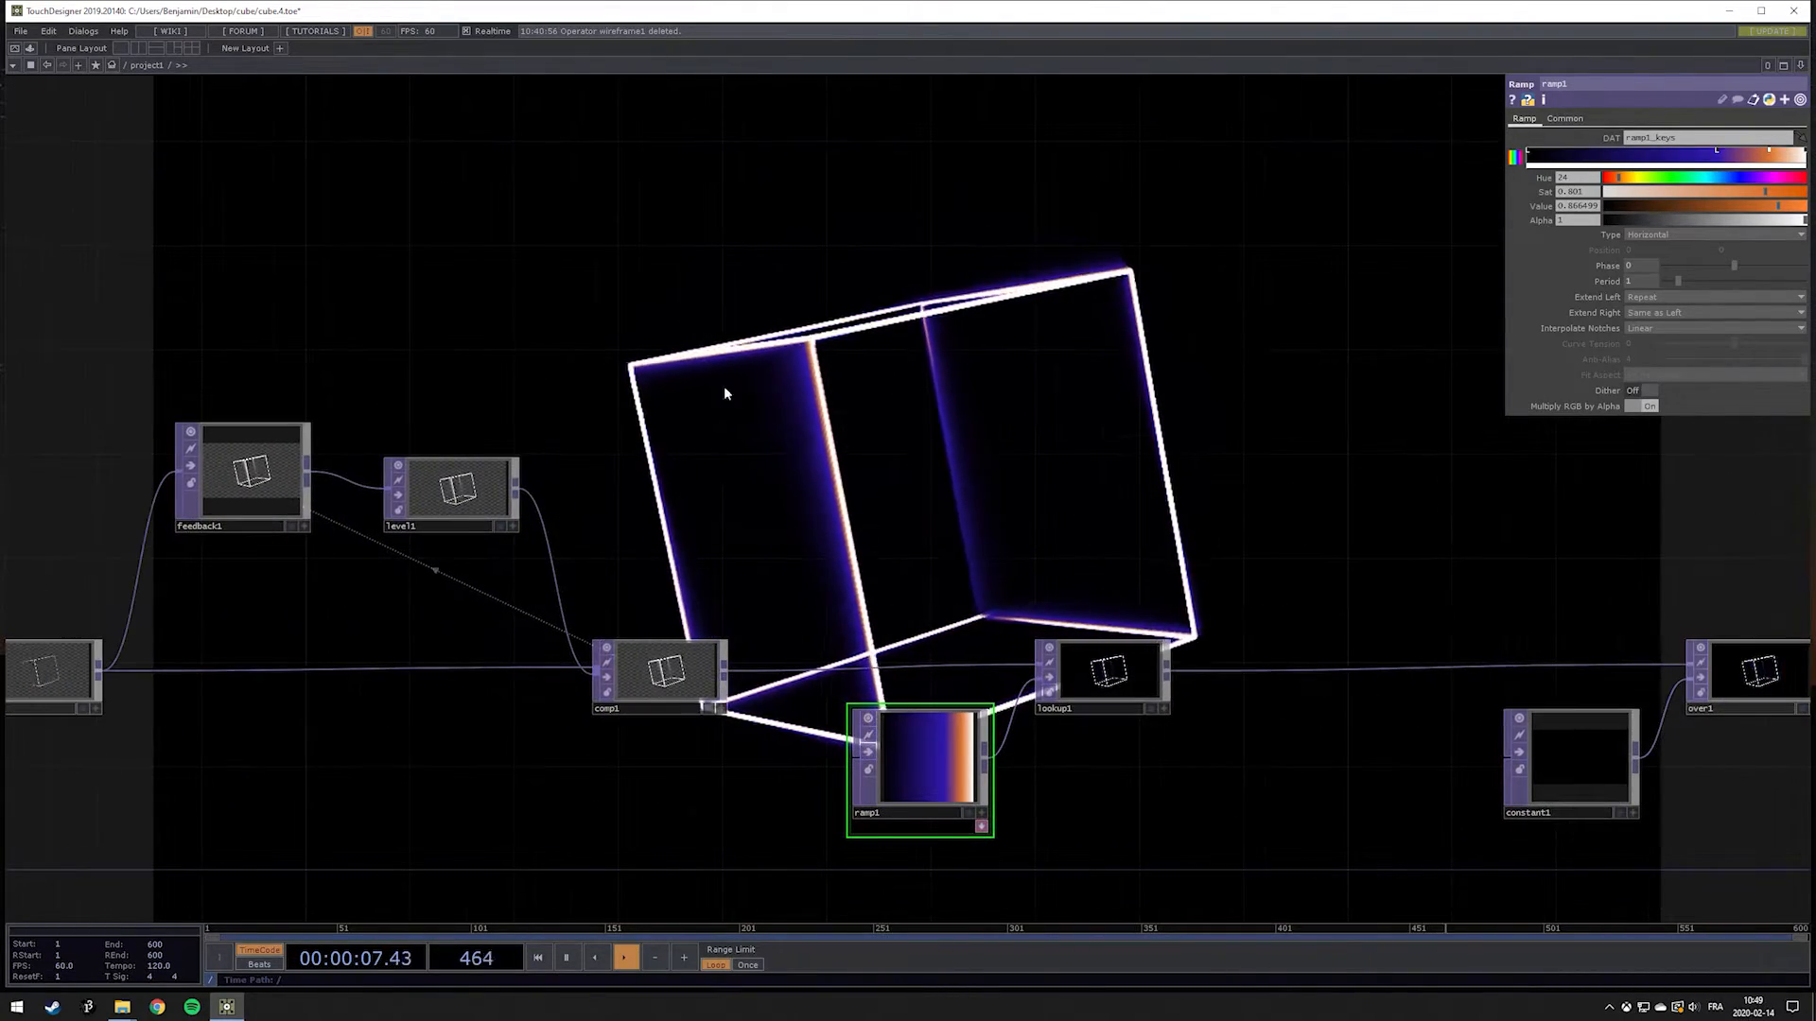
pyautogui.moveTo(1240, 426); pyautogui.dragTo(1086, 406)
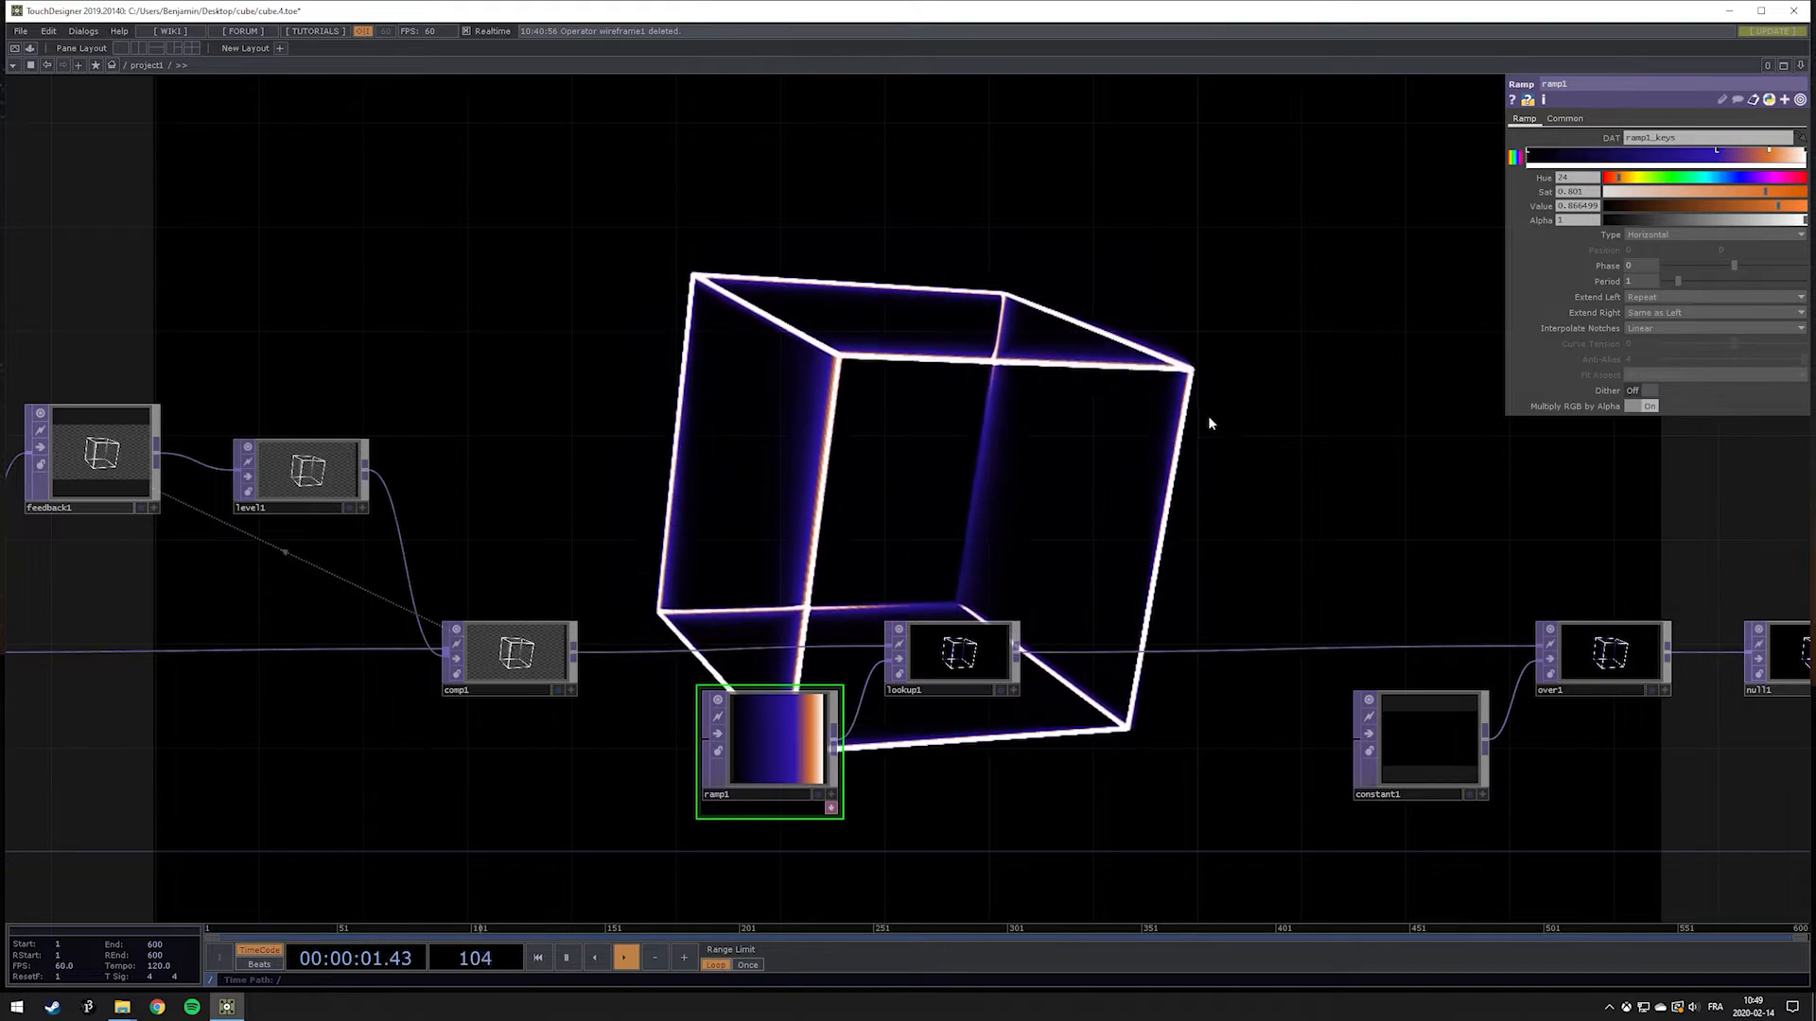
pyautogui.moveTo(1101, 477); pyautogui.dragTo(833, 488)
pyautogui.moveTo(1260, 416); pyautogui.dragTo(1106, 425)
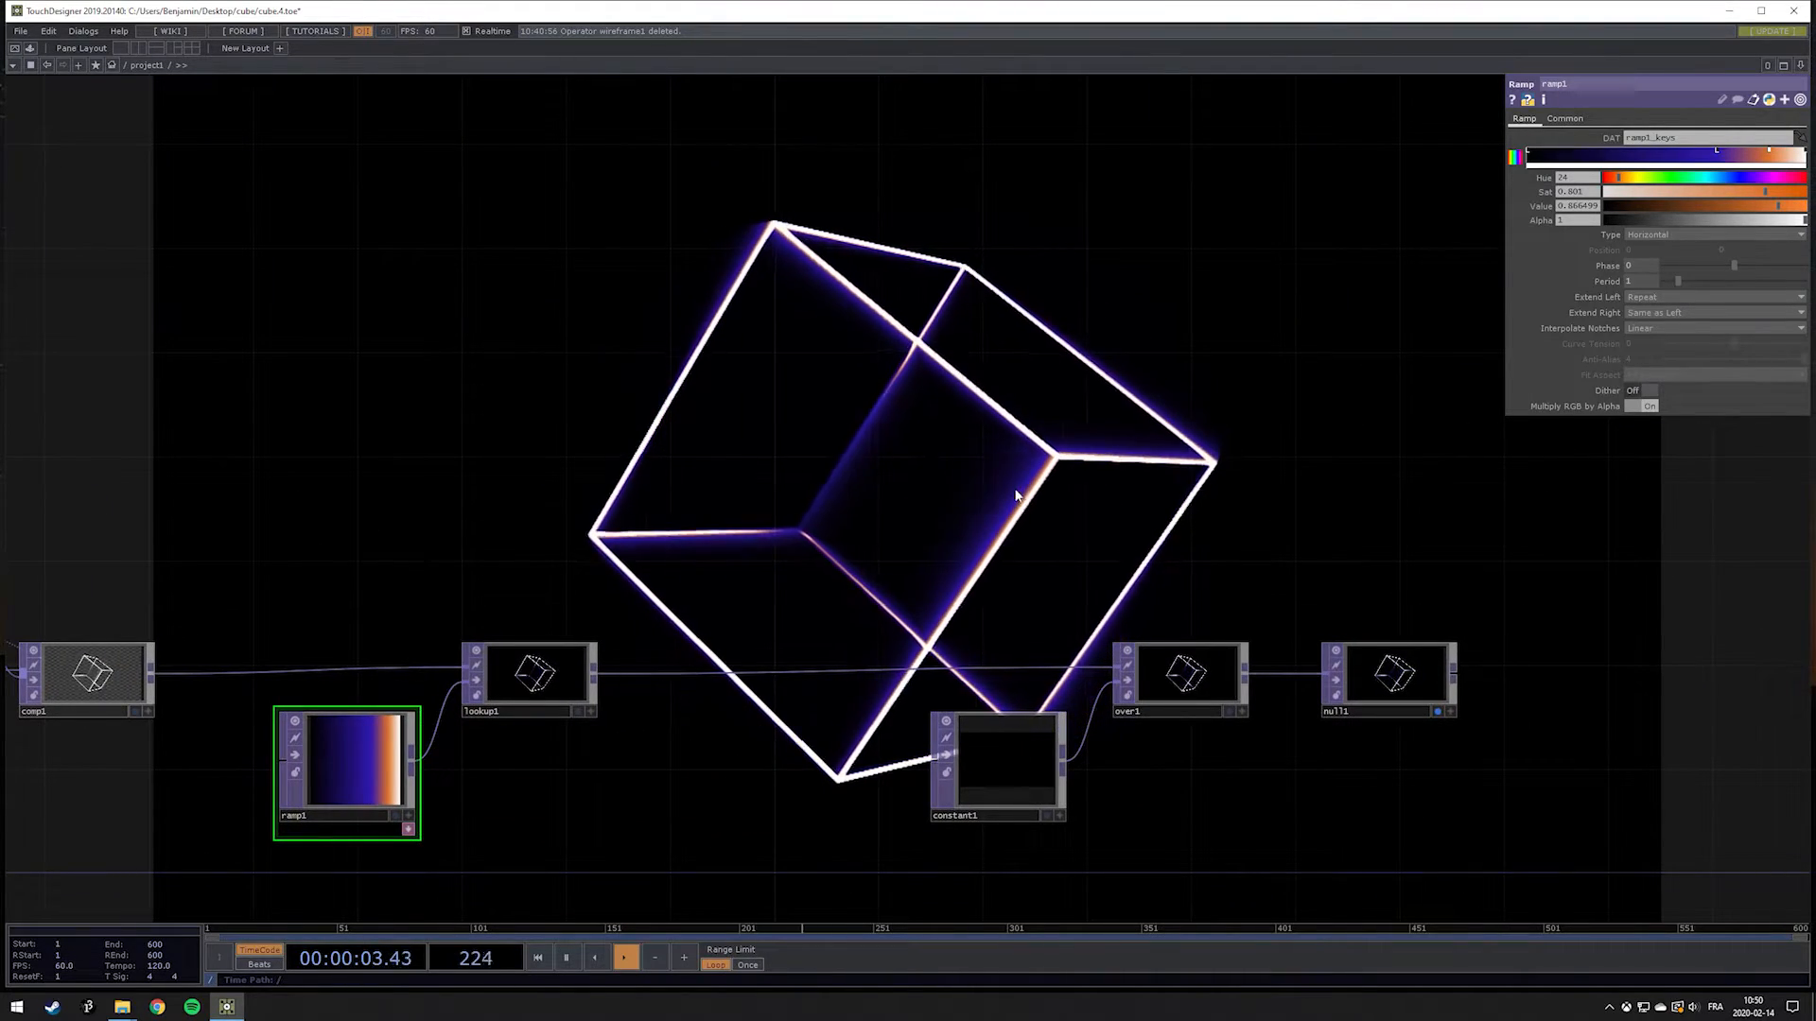
pyautogui.moveTo(1110, 512); pyautogui.dragTo(745, 518)
pyautogui.moveTo(1155, 630); pyautogui.dragTo(974, 636)
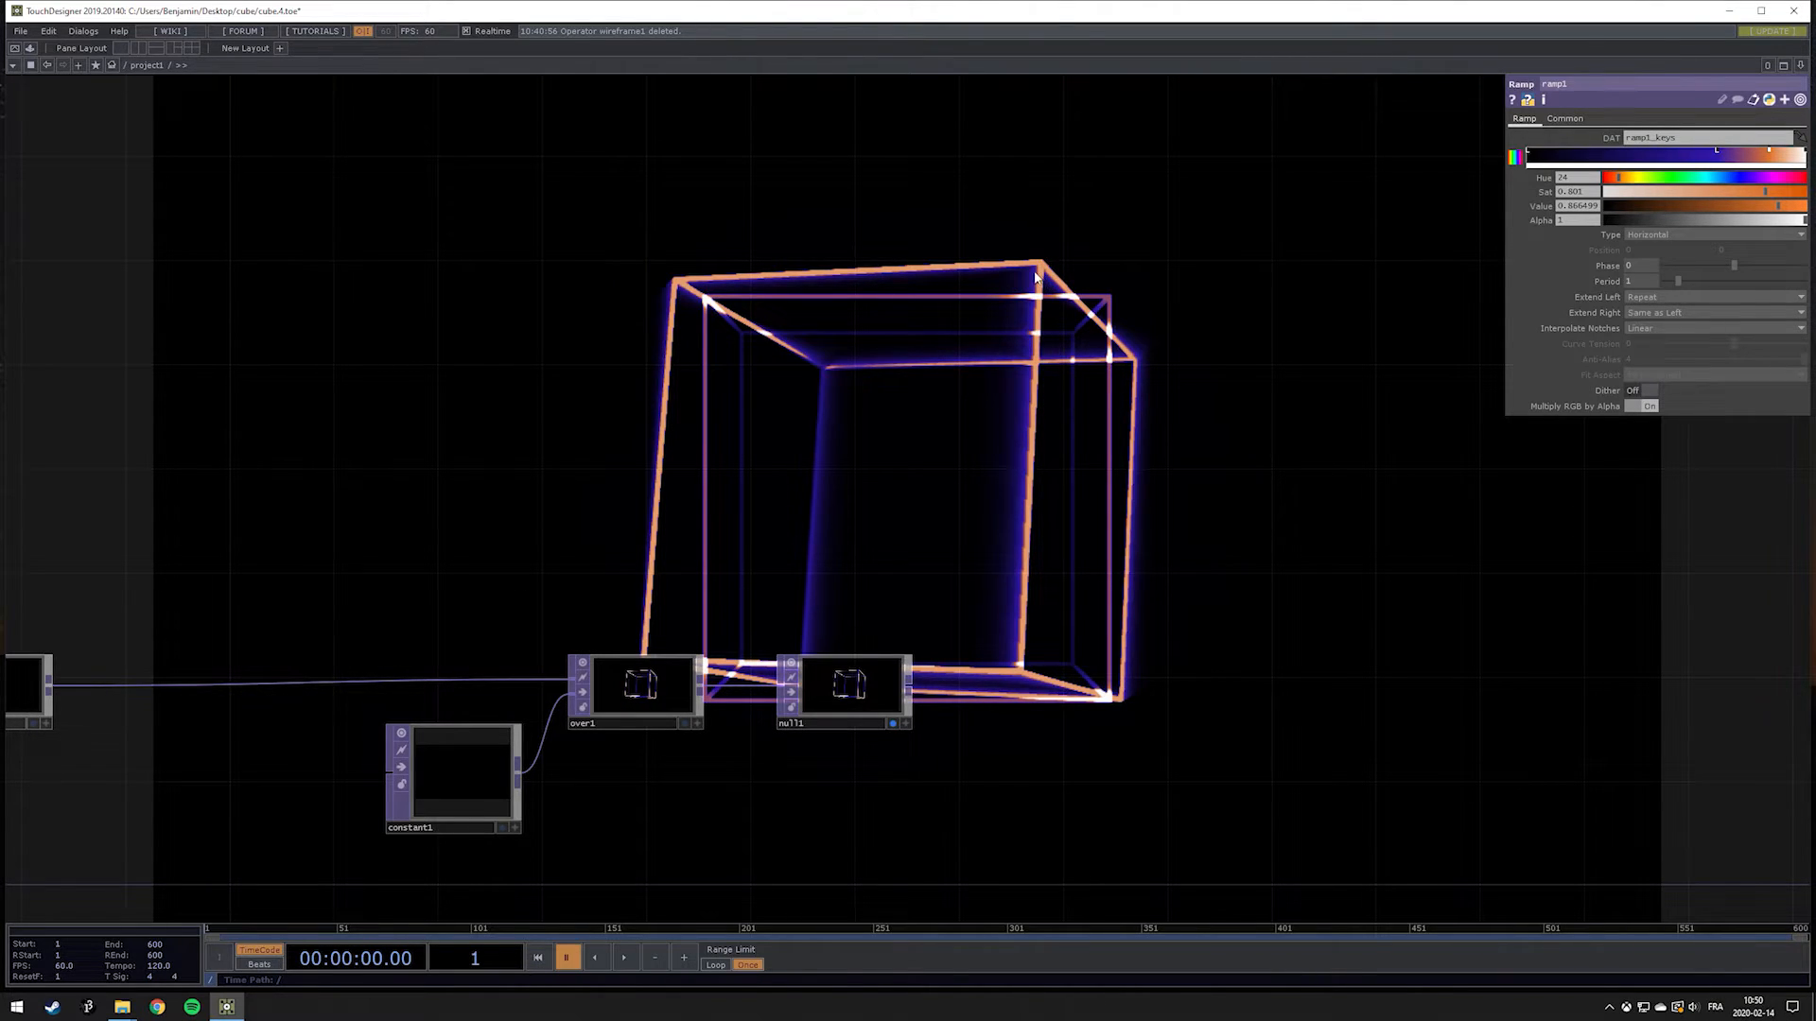
# Step: Play the timeline, rewind it to frame 1, and reset feedback1 to clear the leftover trail
pyautogui.click(624, 957)
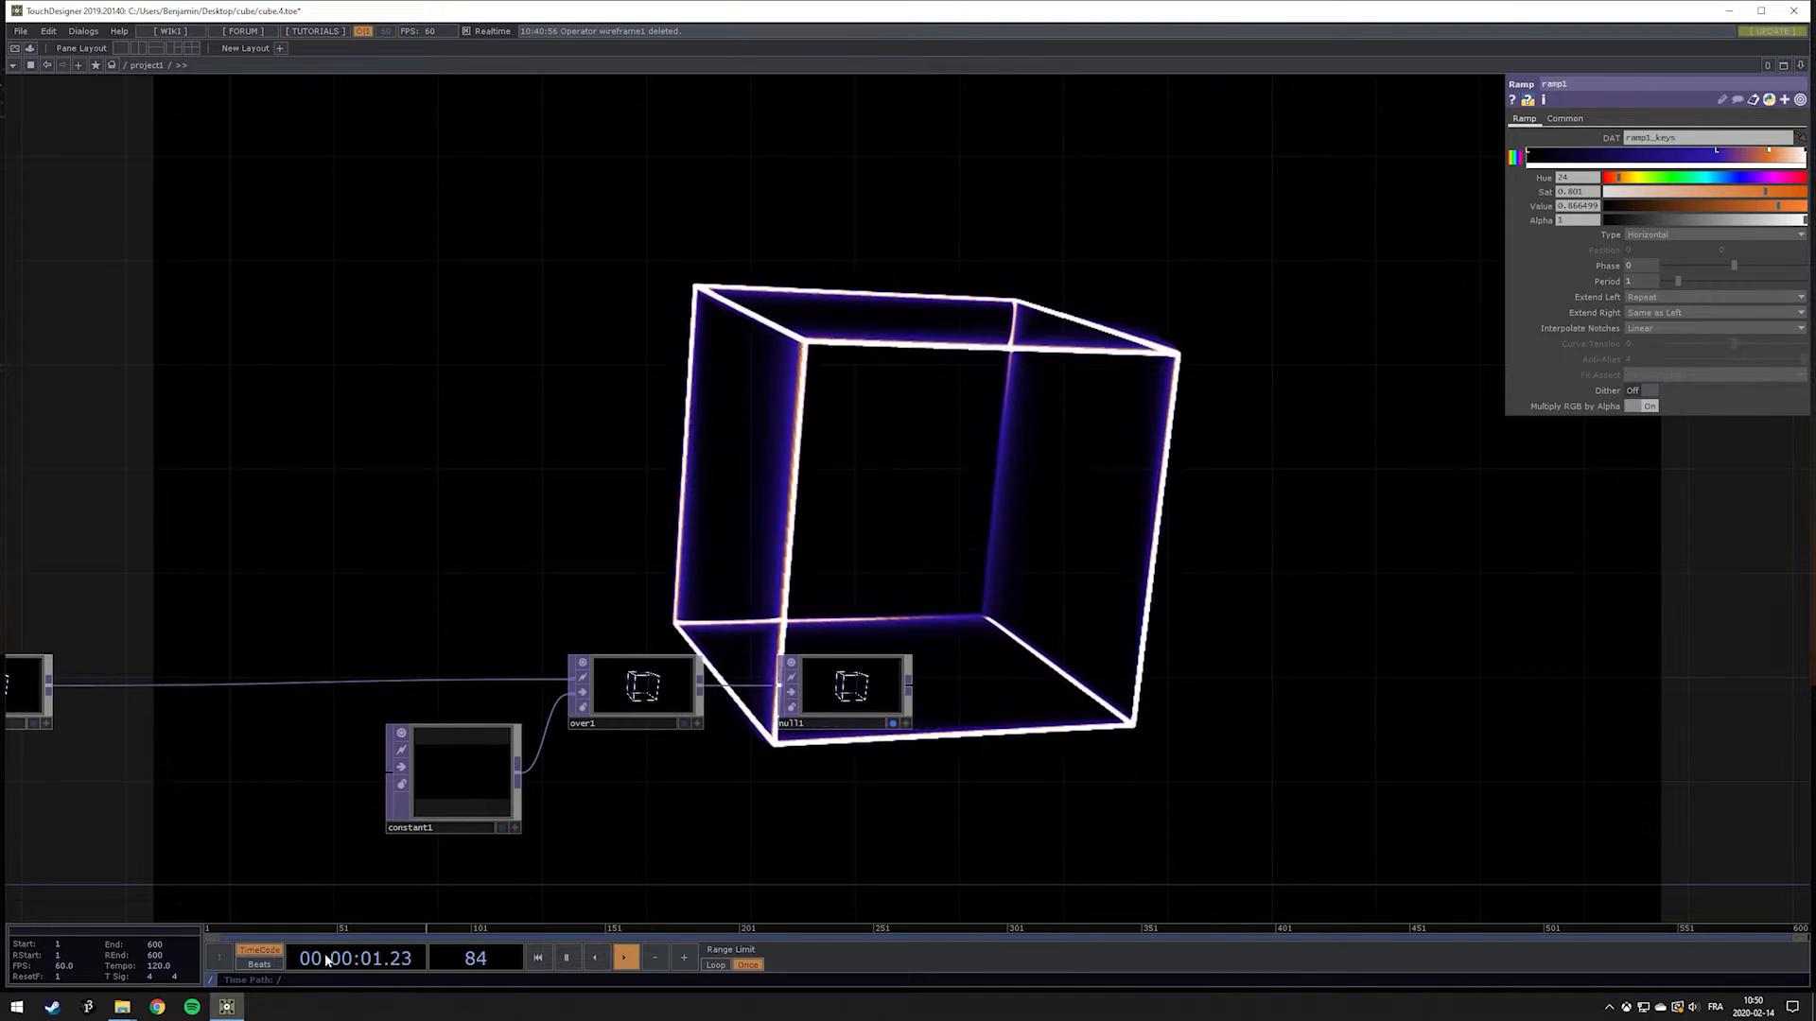
pyautogui.click(537, 958)
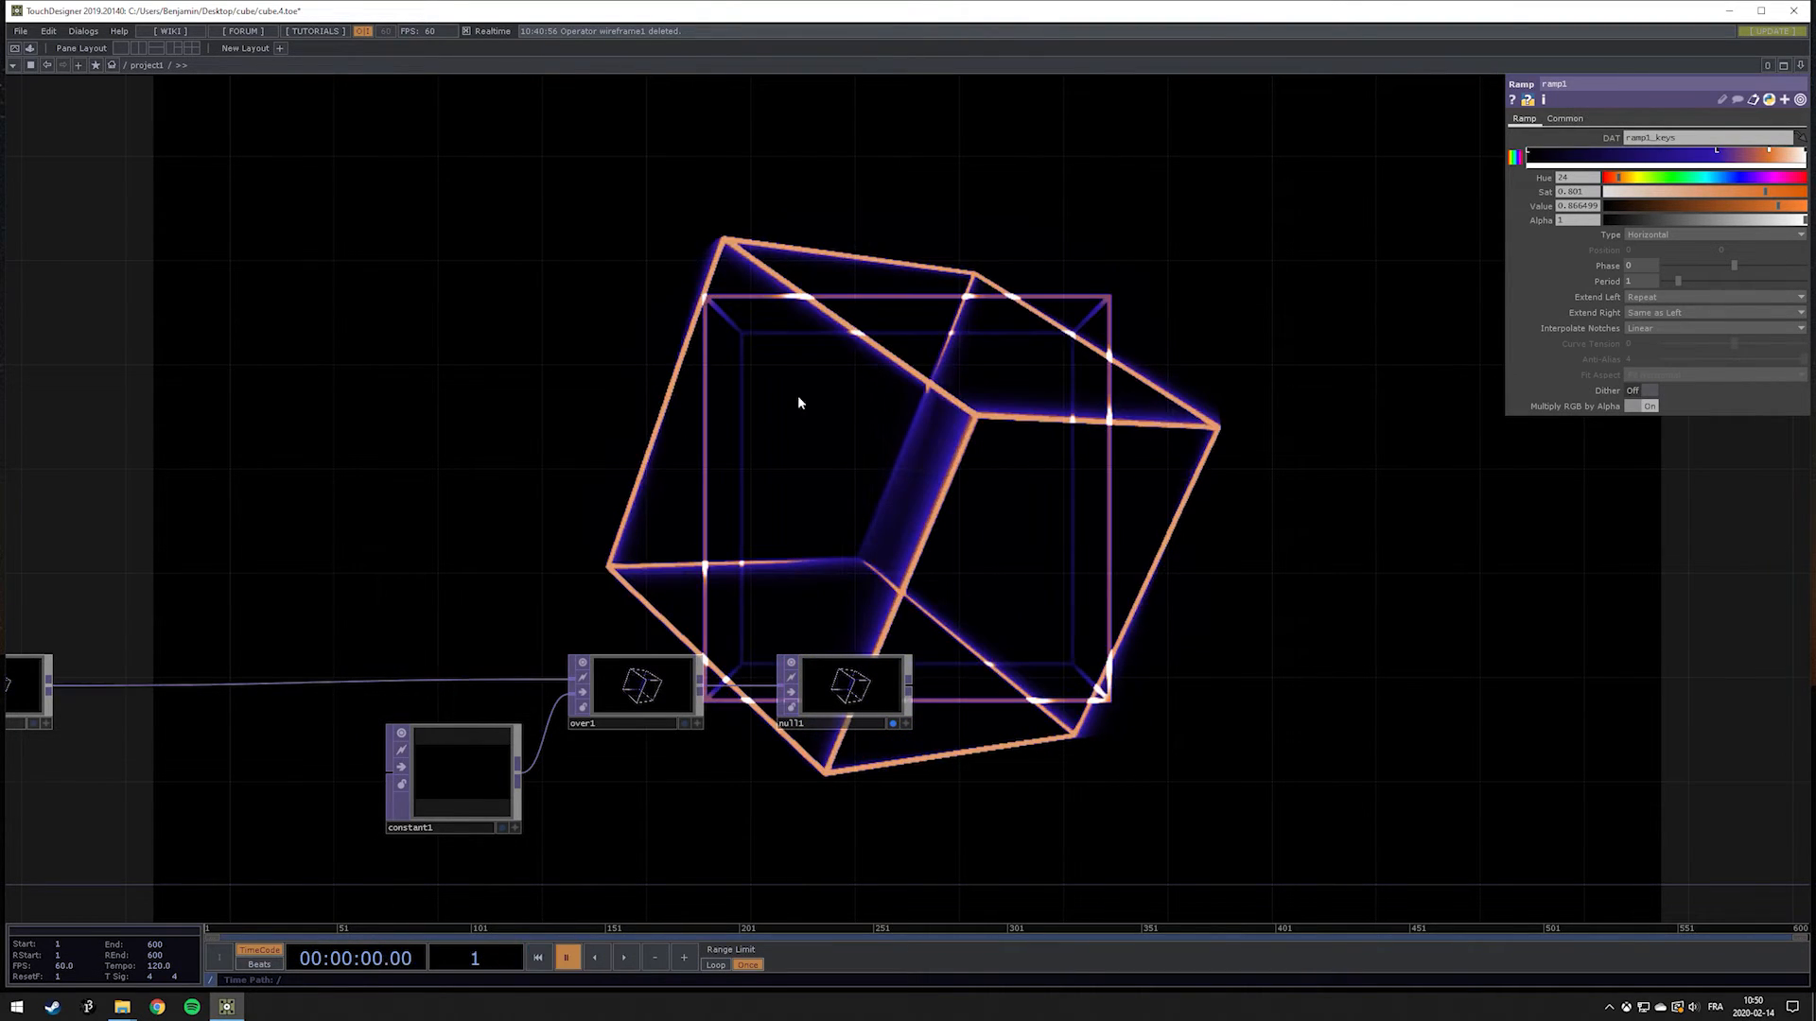
pyautogui.moveTo(531, 333); pyautogui.dragTo(1254, 304)
pyautogui.moveTo(304, 519); pyautogui.dragTo(1233, 571)
pyautogui.click(815, 492)
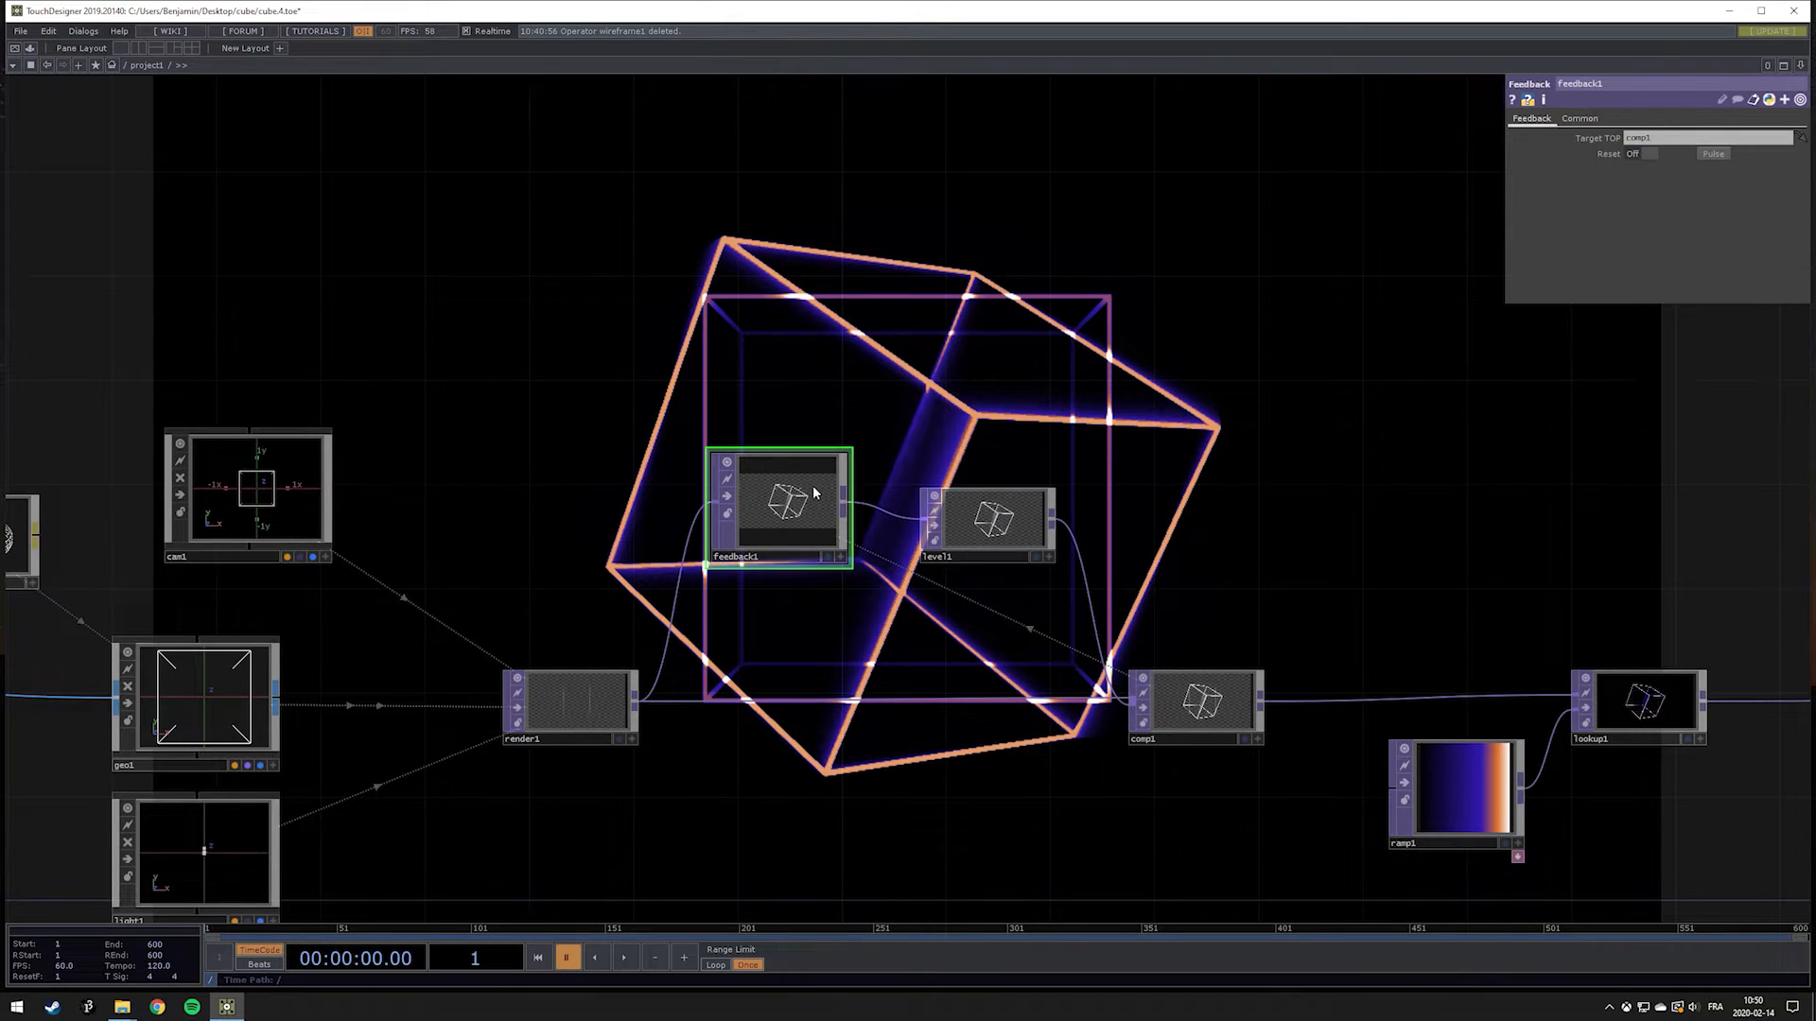
pyautogui.click(1720, 154)
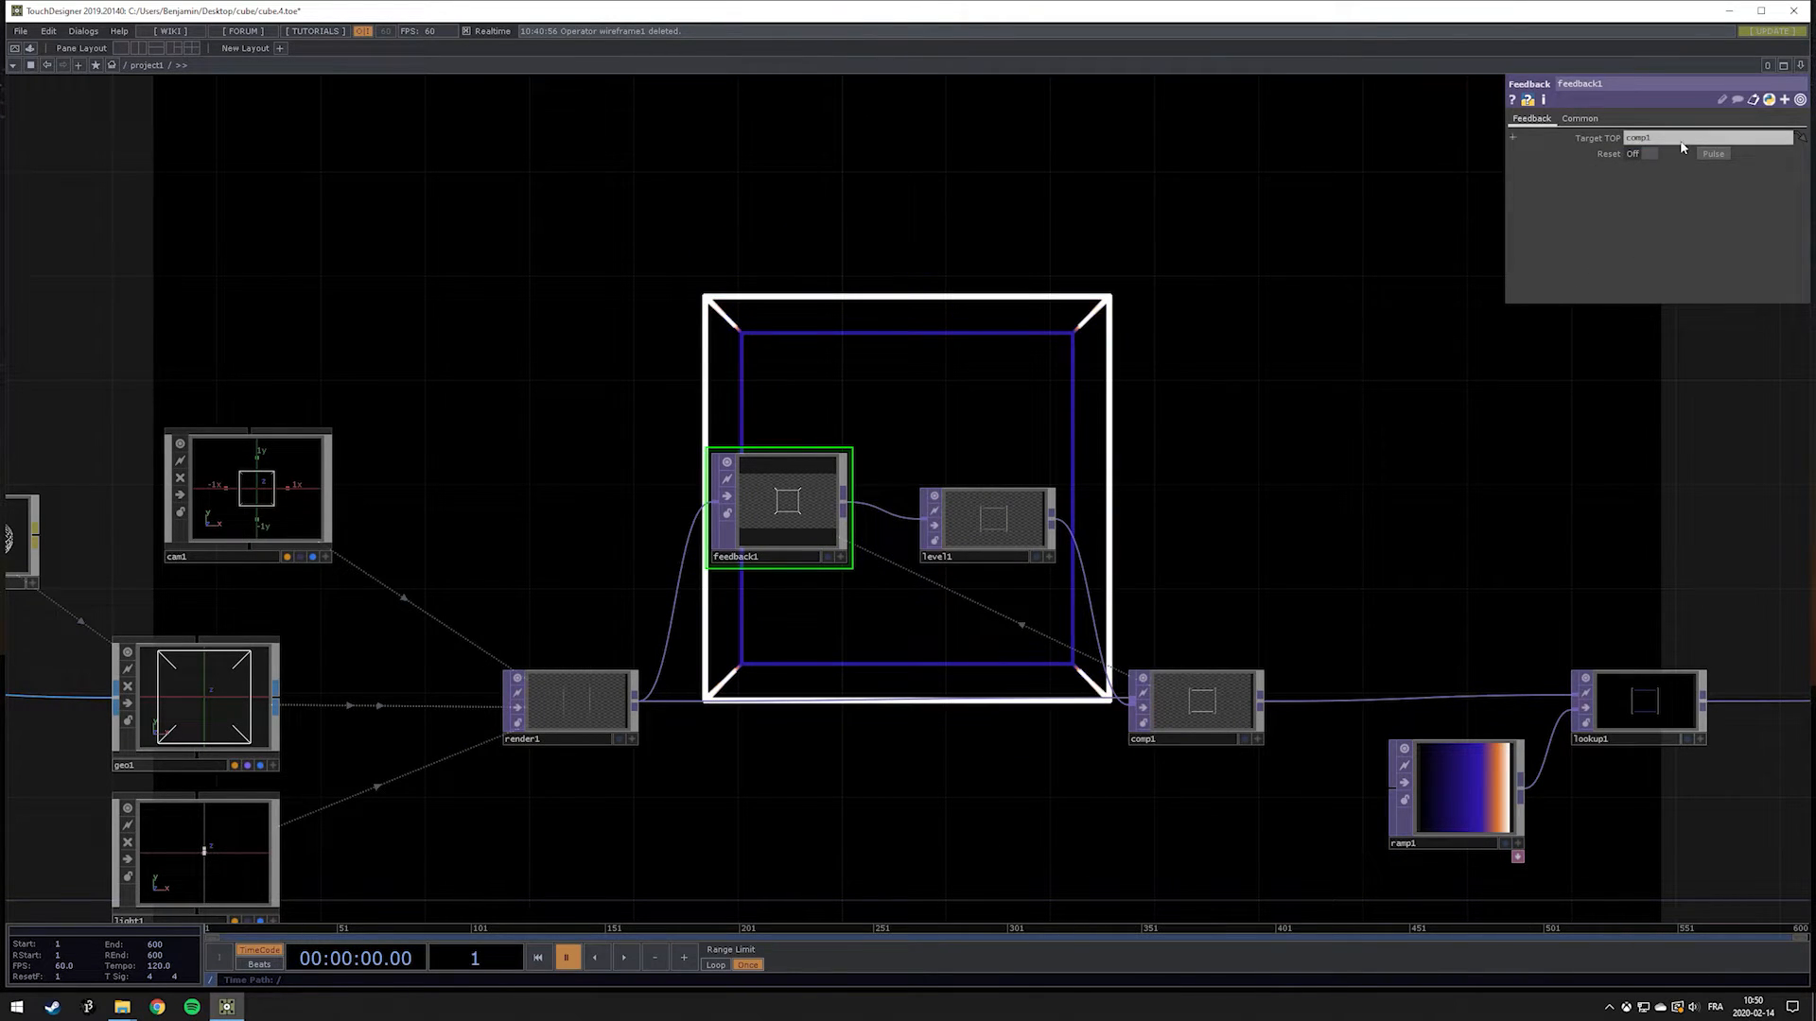
# Step: Add a Movie File Out TOP after null1, connected to its output
pyautogui.moveTo(1101, 360); pyautogui.dragTo(614, 413)
pyautogui.moveTo(1216, 494); pyautogui.dragTo(759, 419)
pyautogui.moveTo(1157, 475); pyautogui.dragTo(880, 427)
pyautogui.moveTo(1347, 479); pyautogui.dragTo(939, 496)
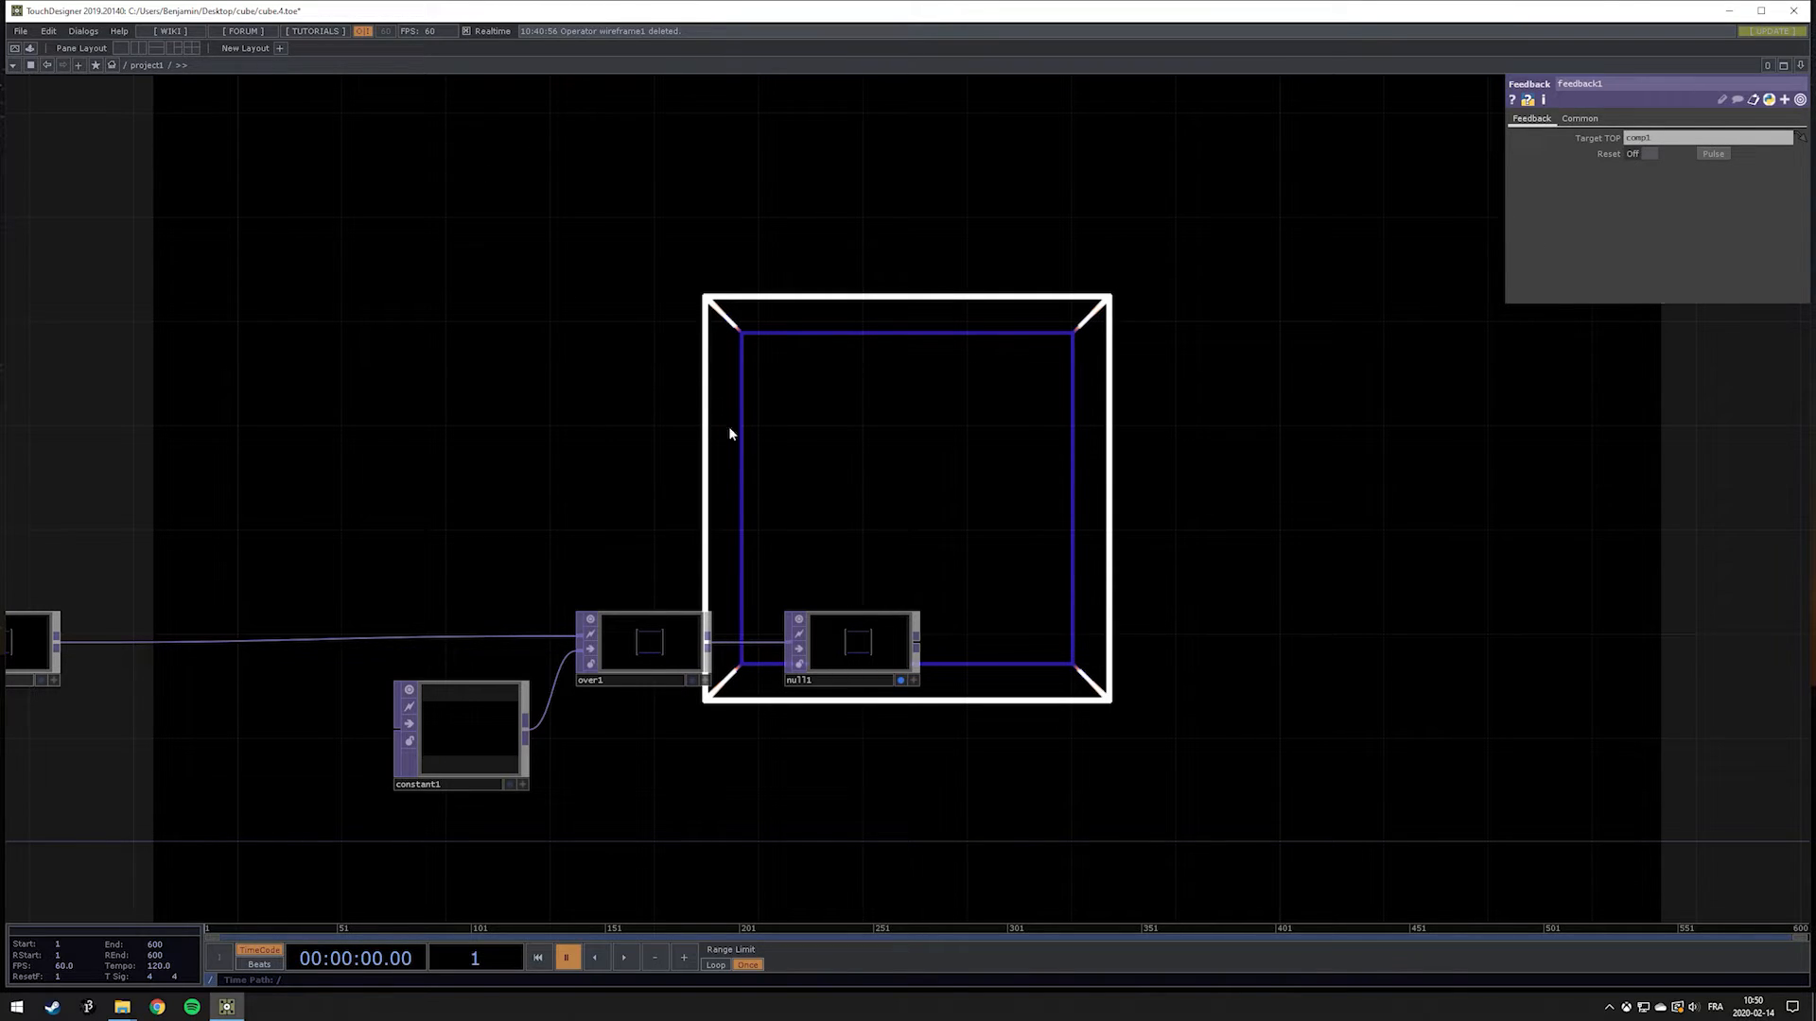
pyautogui.rightClick(915, 643)
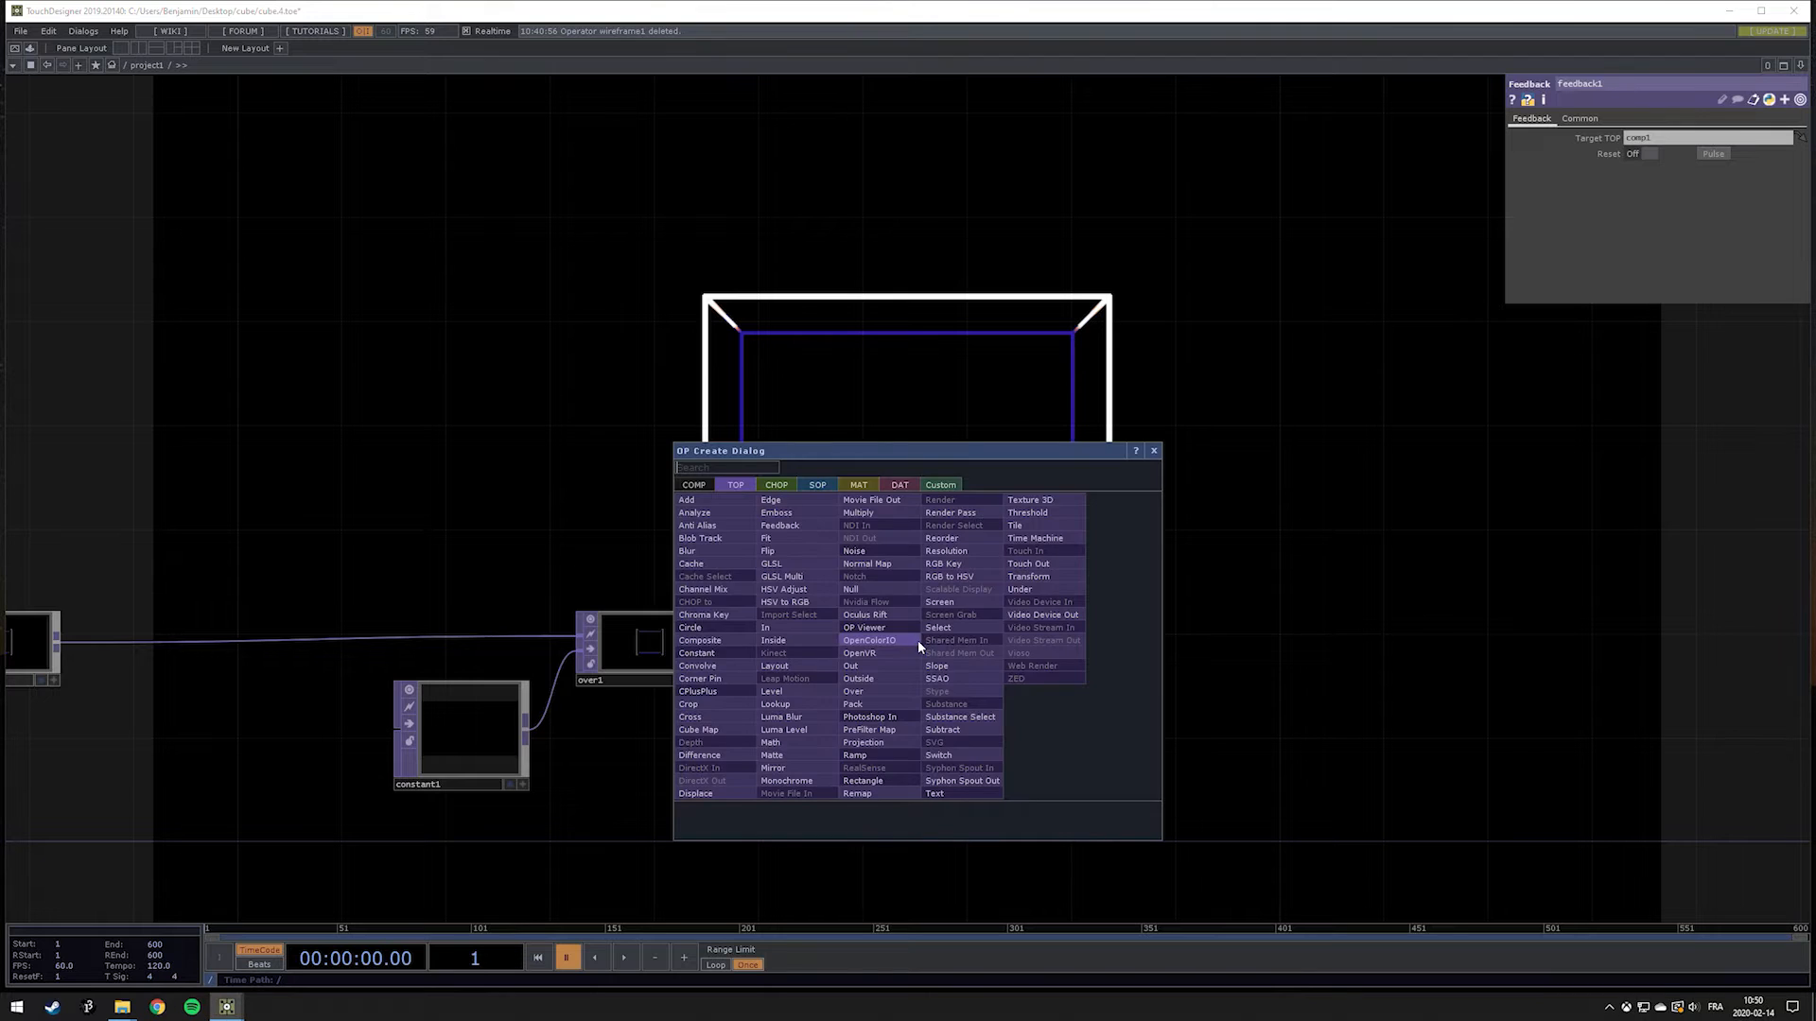
pyautogui.click(906, 500)
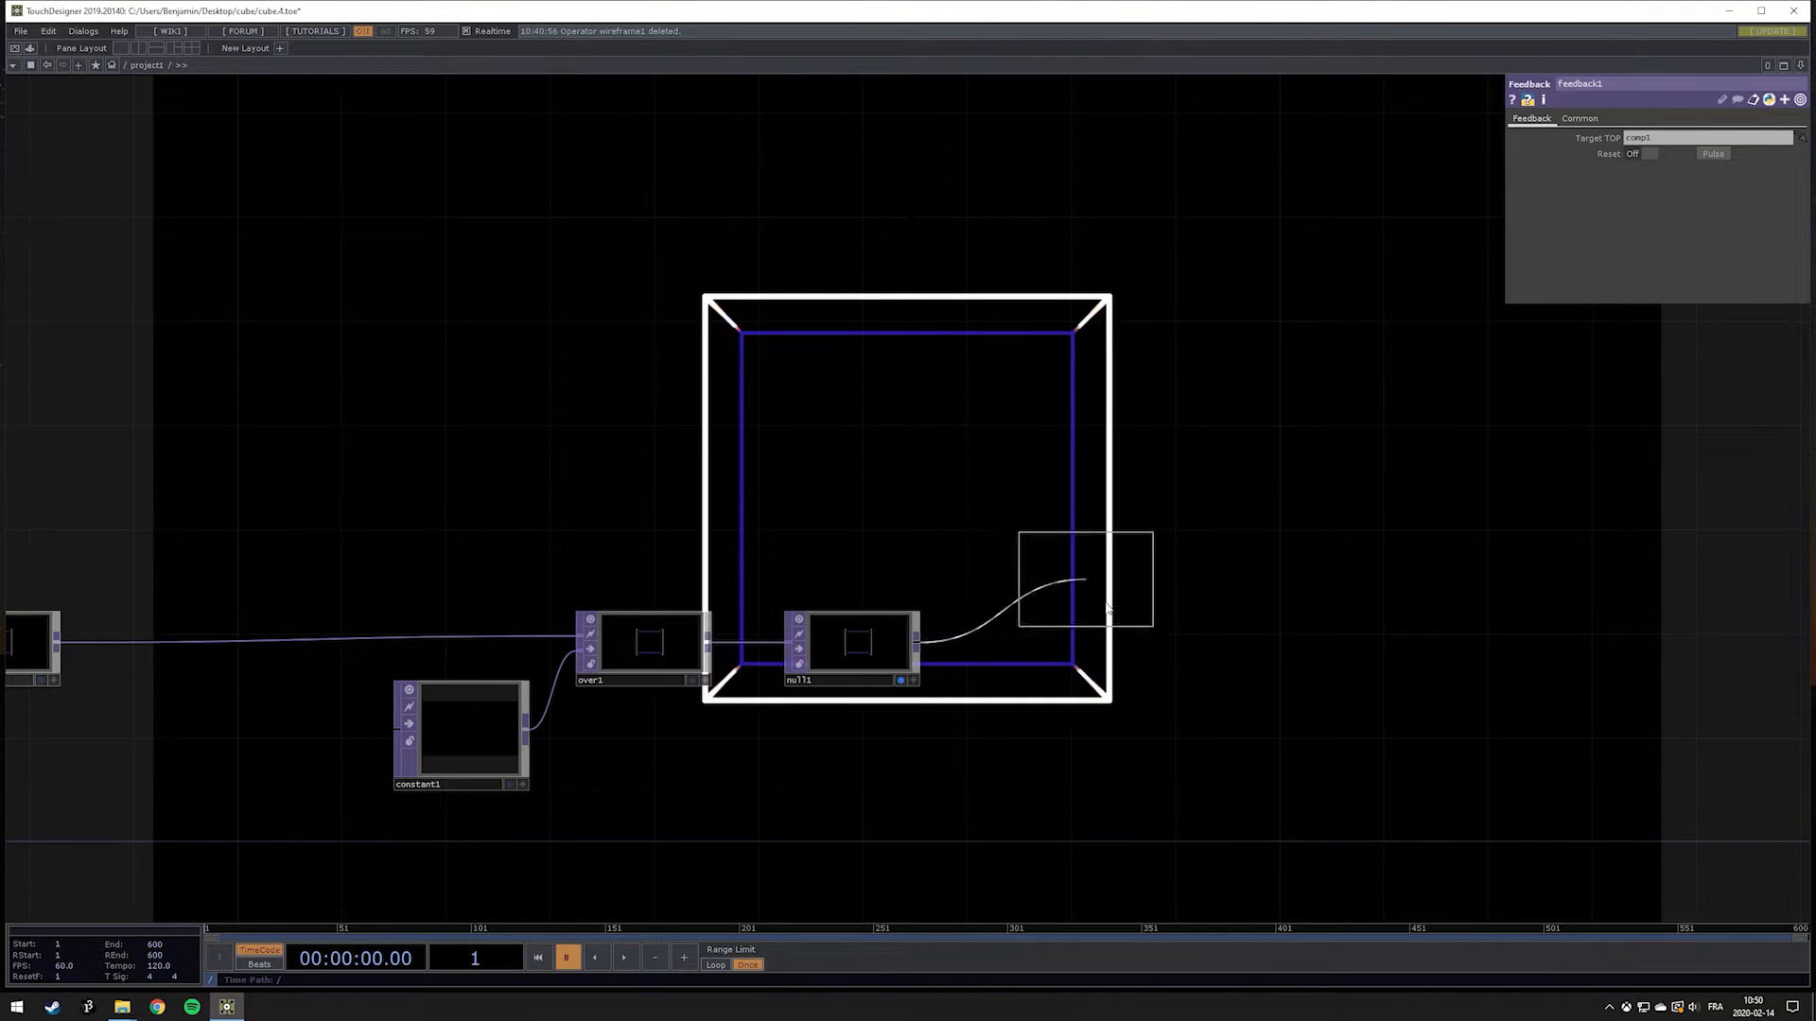
pyautogui.click(1104, 644)
pyautogui.moveTo(1409, 473); pyautogui.dragTo(1126, 494)
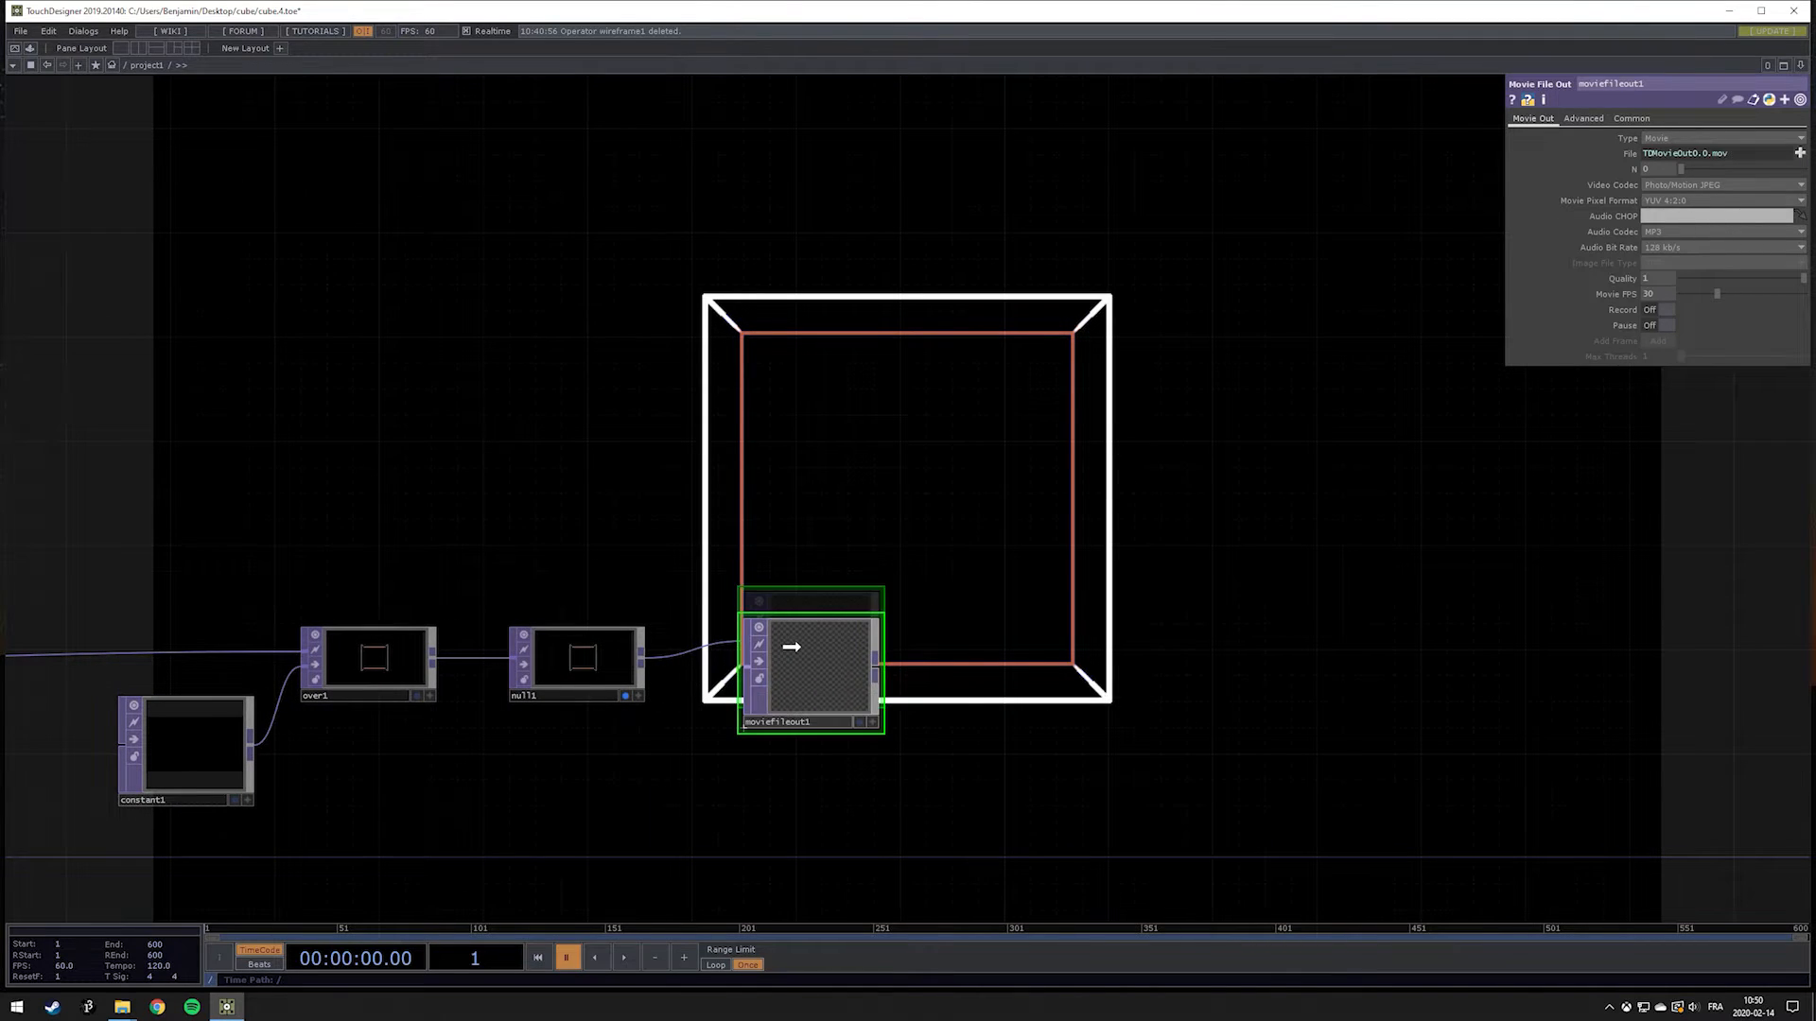
pyautogui.moveTo(969, 568); pyautogui.dragTo(1076, 571)
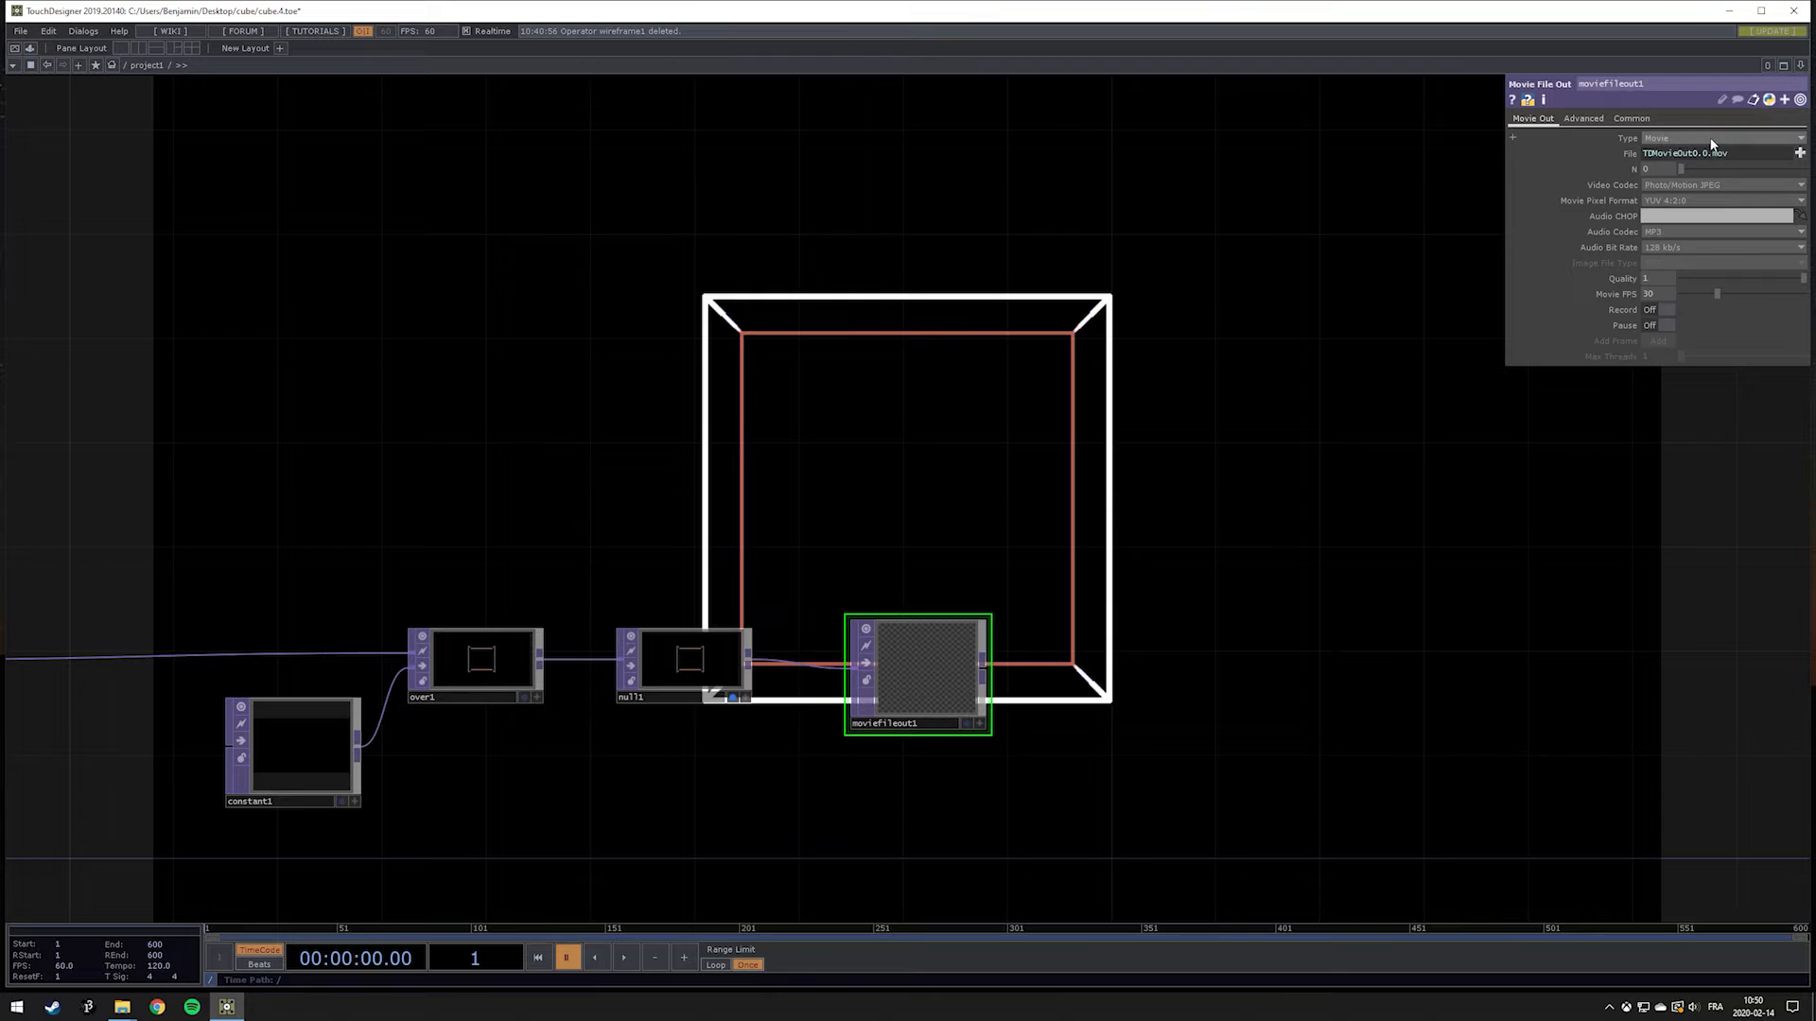
# Step: Examine the output type and file name expression of moviefileout1, and set its N value to 0
pyautogui.click(1679, 140)
pyautogui.click(1678, 142)
pyautogui.click(1631, 151)
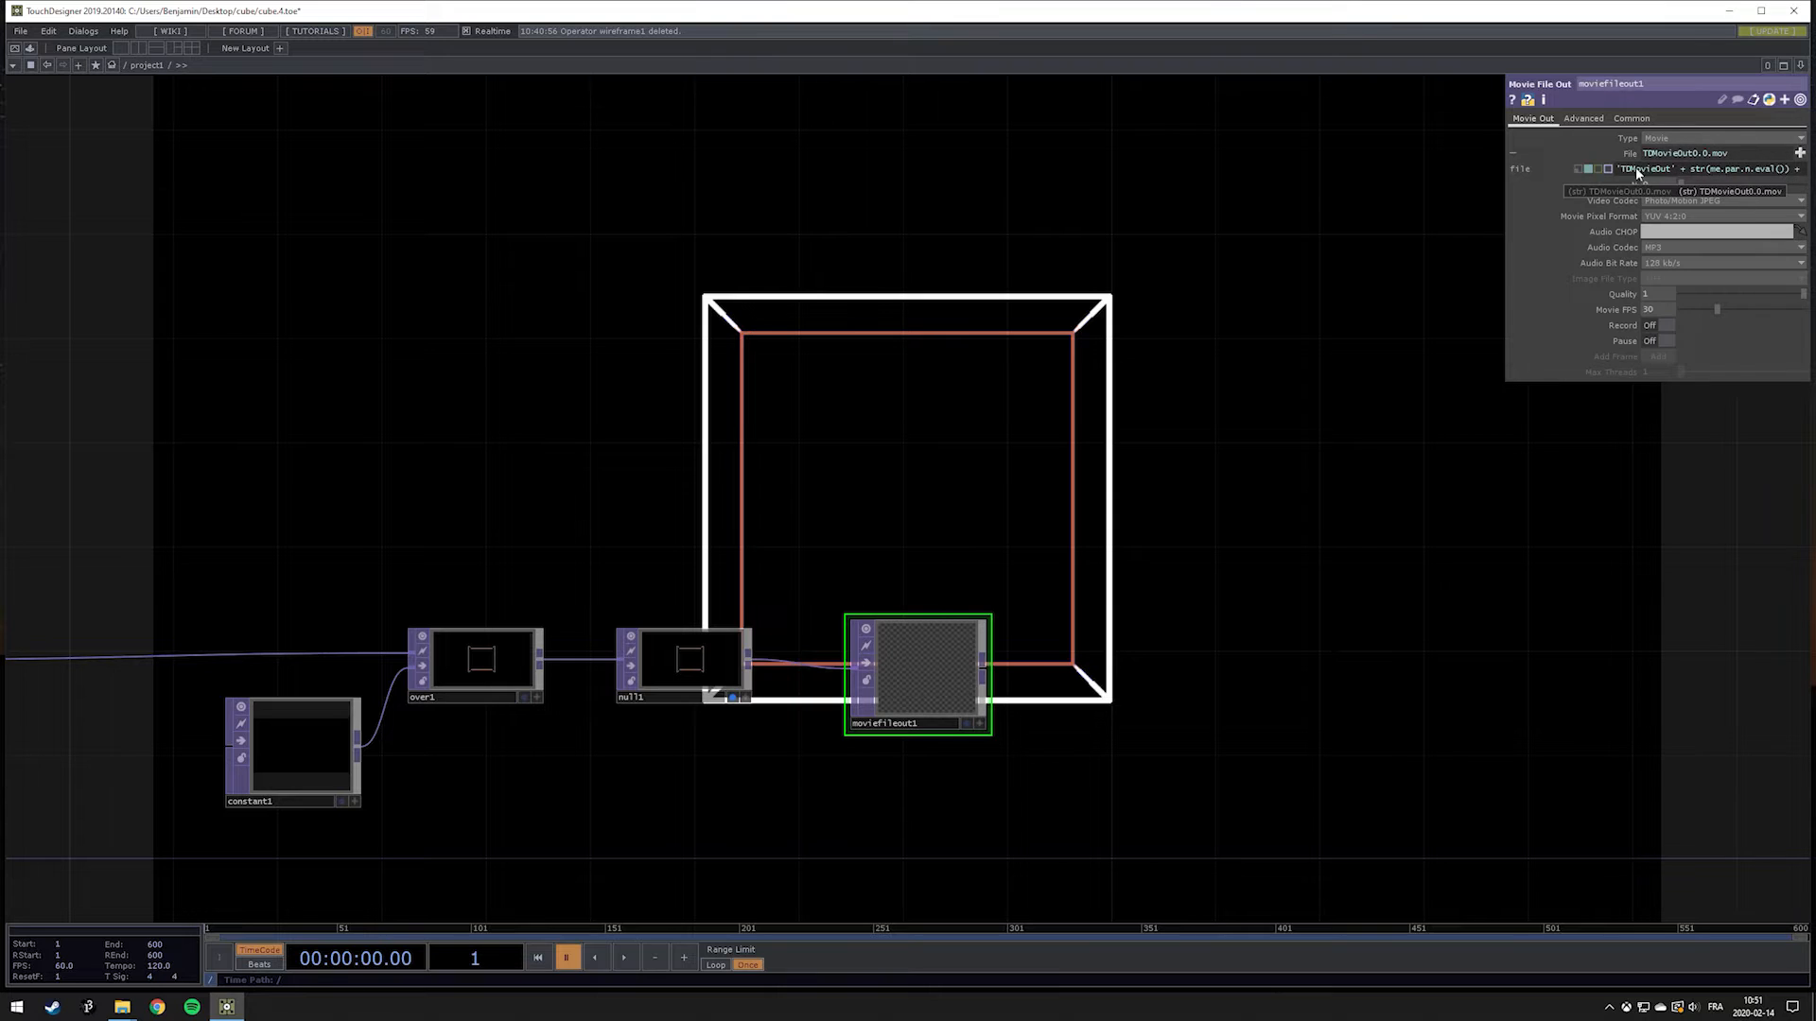
pyautogui.click(1637, 151)
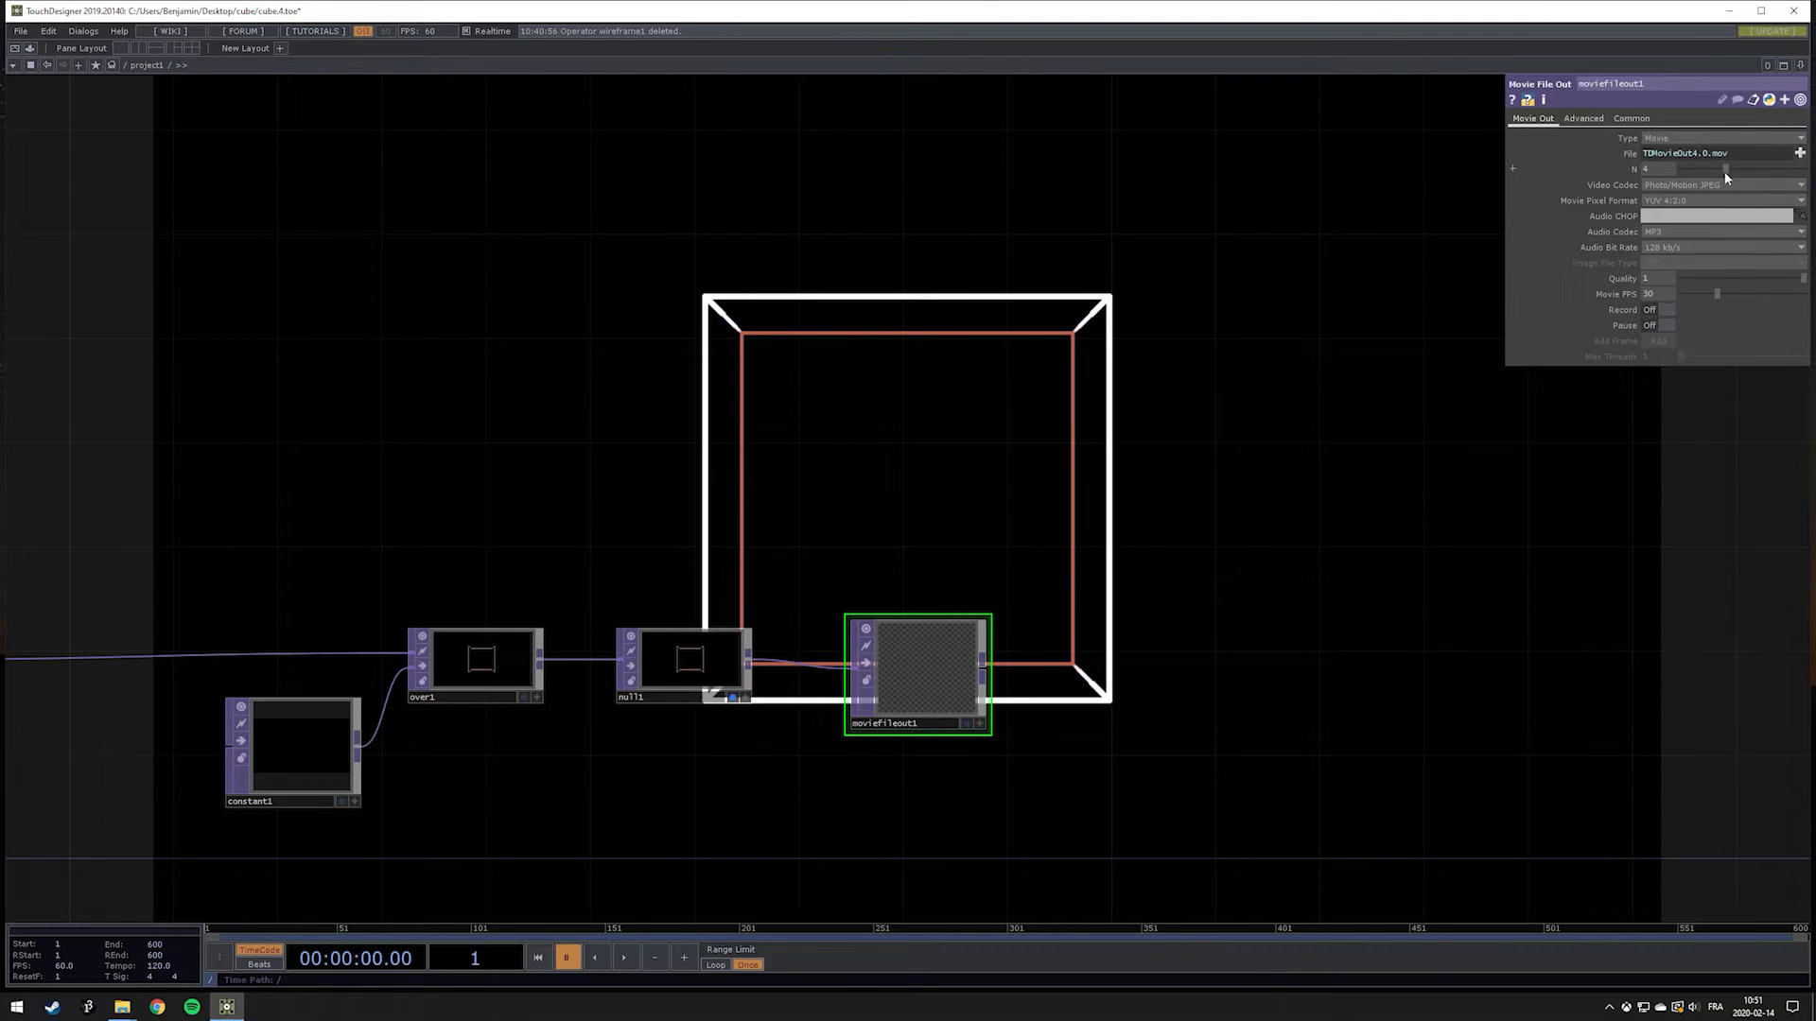
pyautogui.click(1667, 170)
pyautogui.write('0')
pyautogui.press('Return')
# Step: Set the video codec of moviefileout1 to MPEG 4 (Part 2) and its movie frame rate to 60 FPS
pyautogui.click(1685, 183)
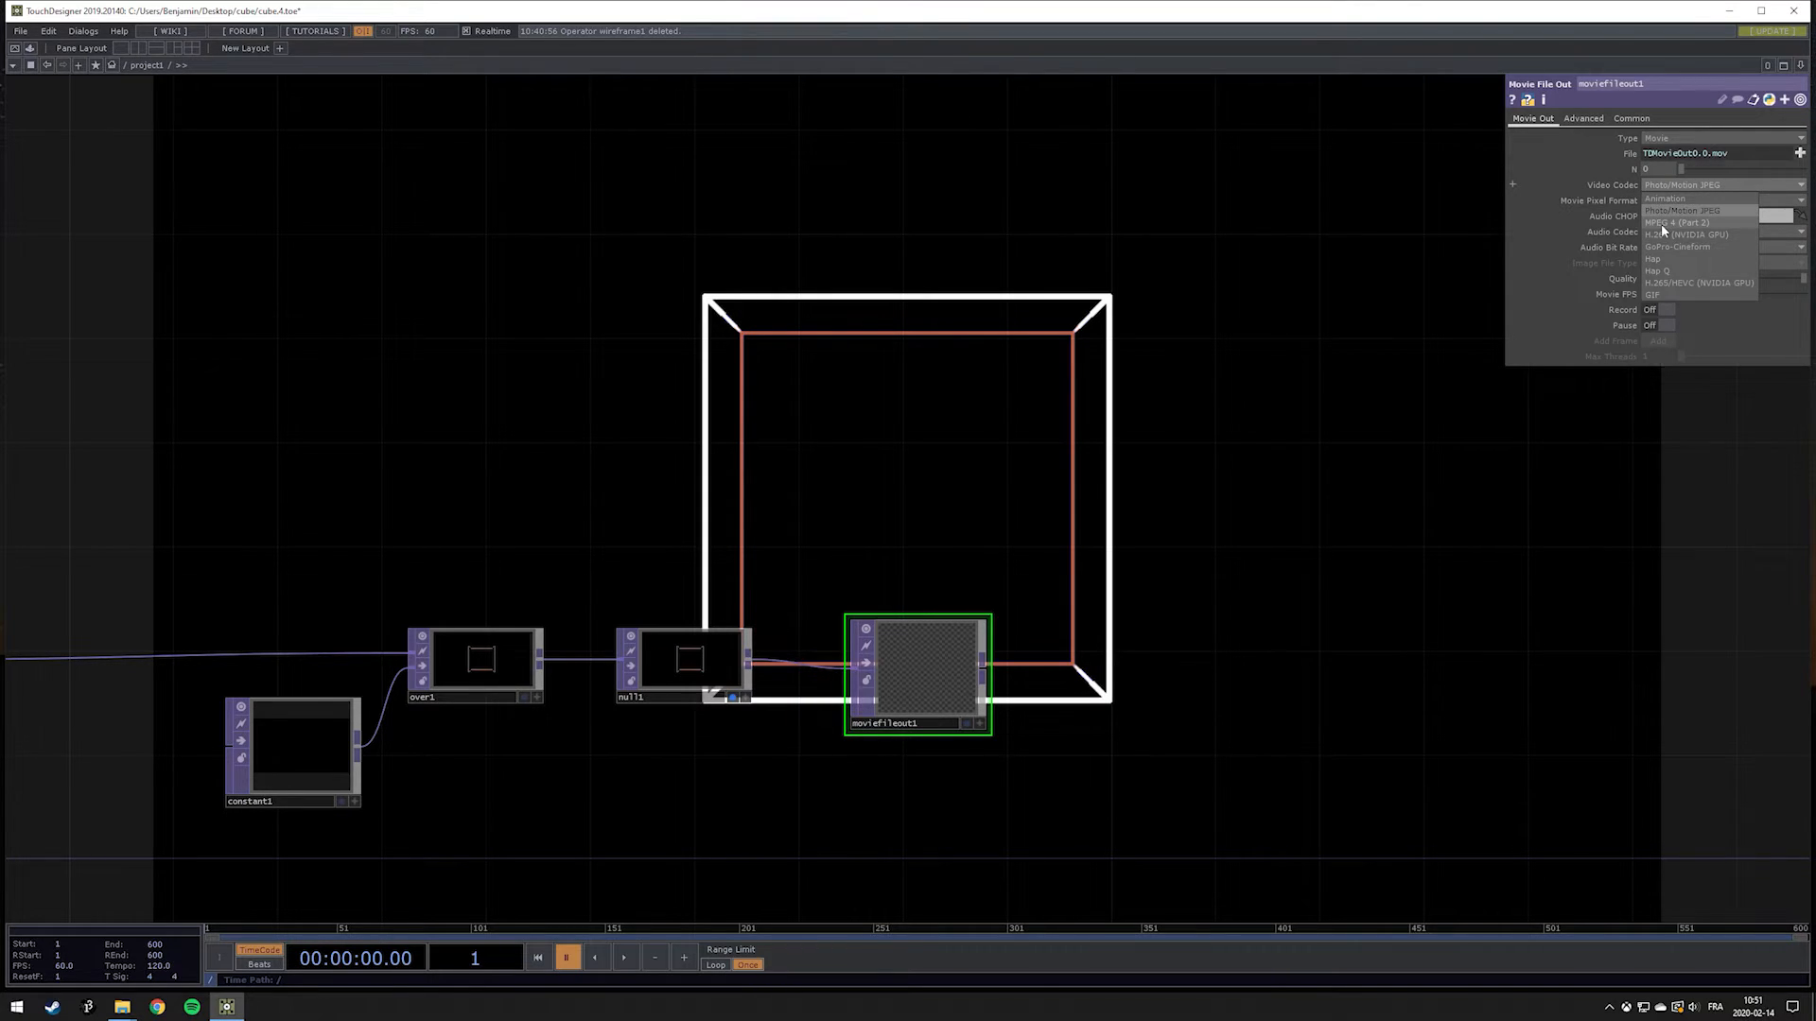
pyautogui.click(1661, 223)
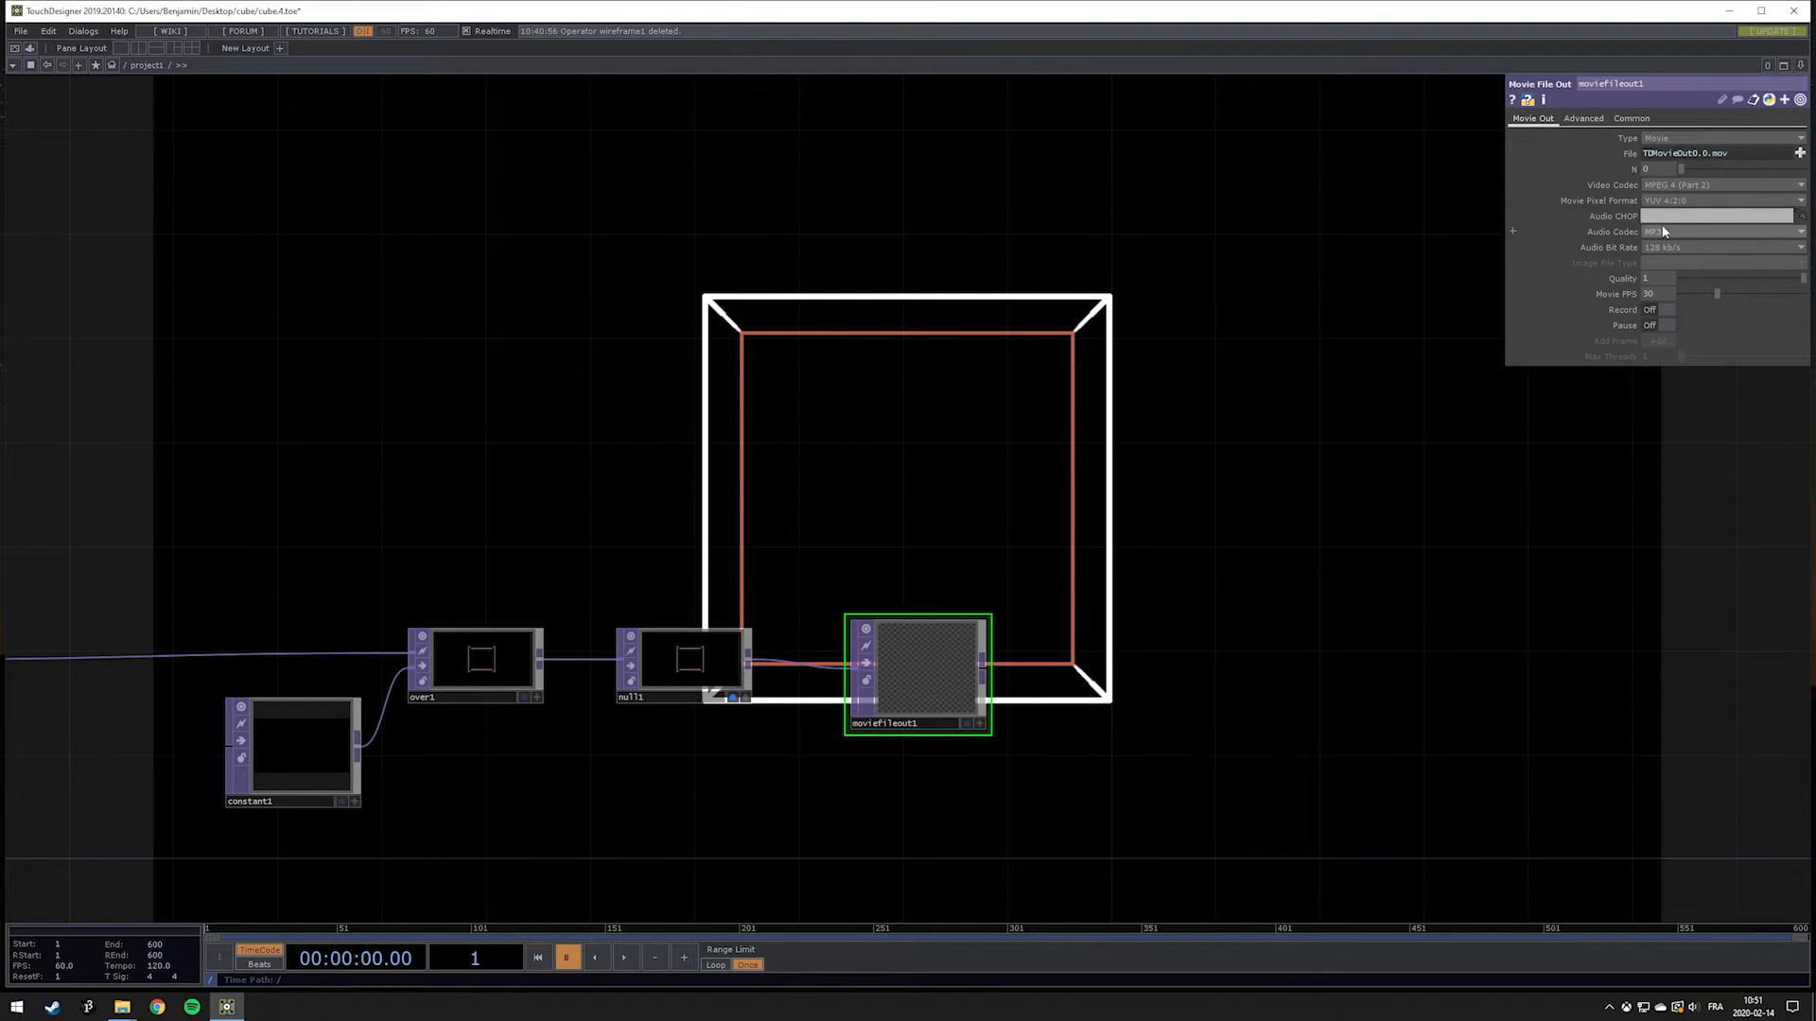
pyautogui.click(1655, 186)
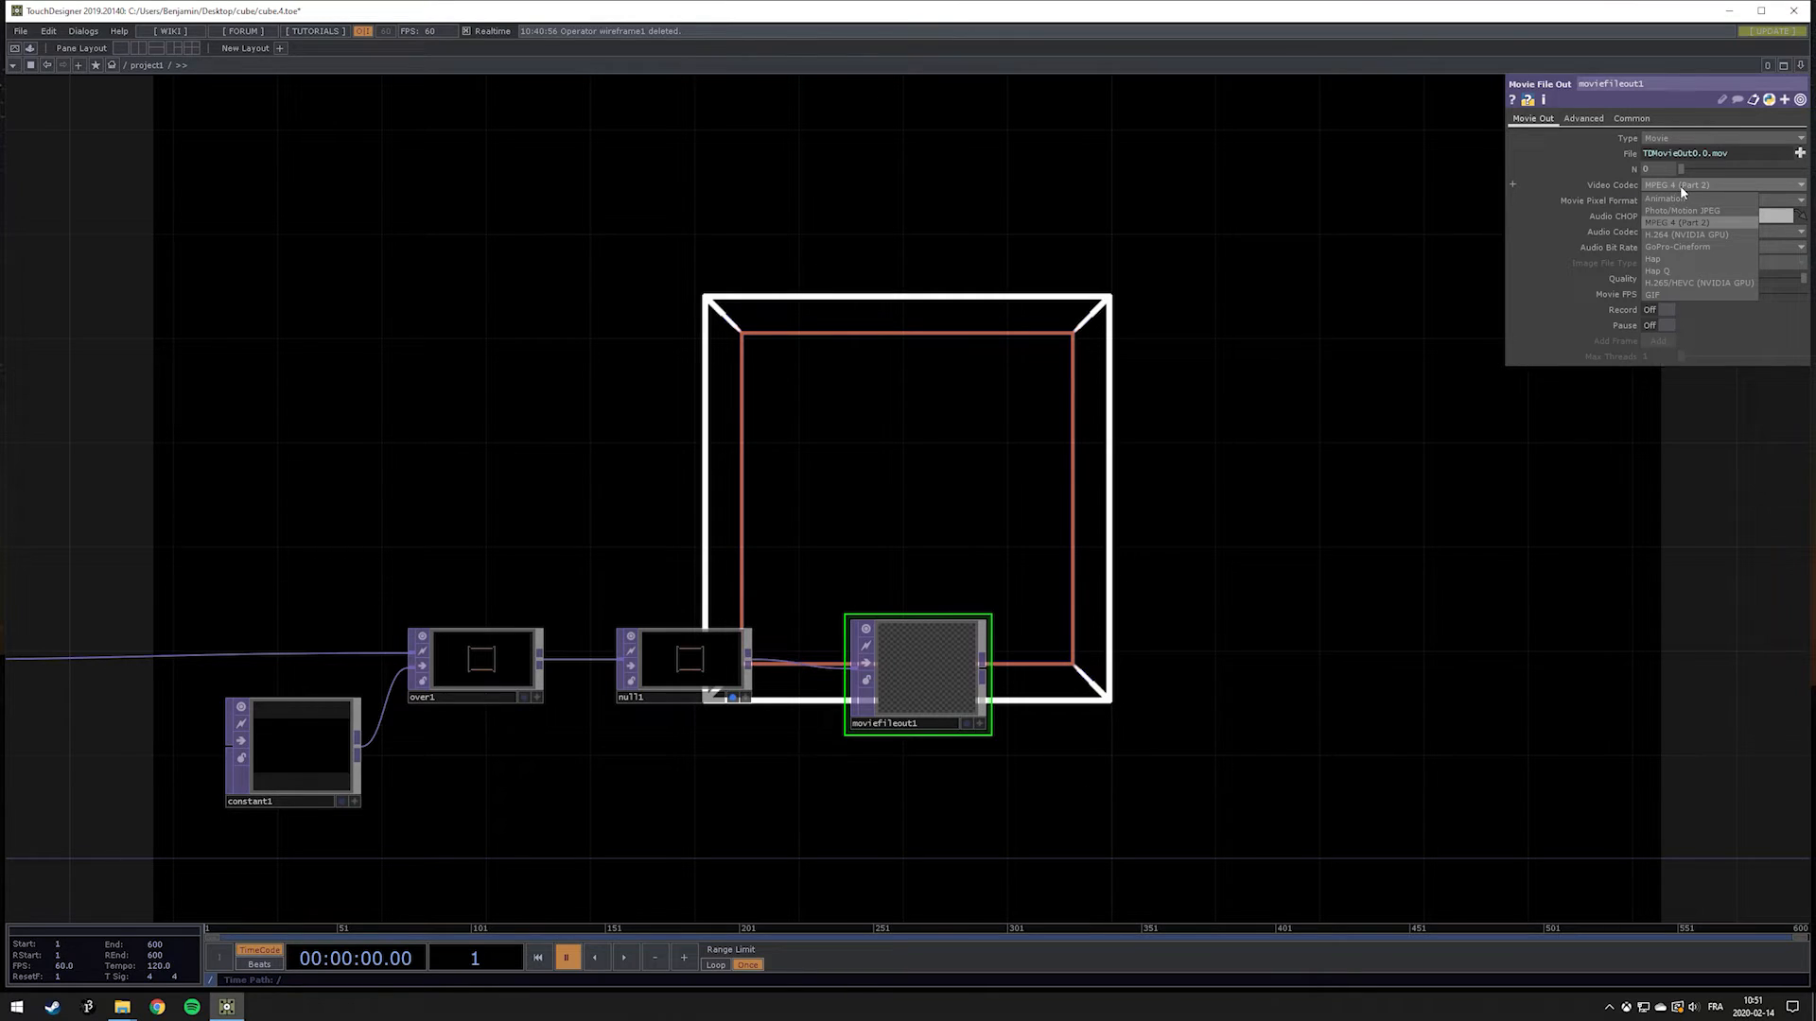
pyautogui.click(1680, 190)
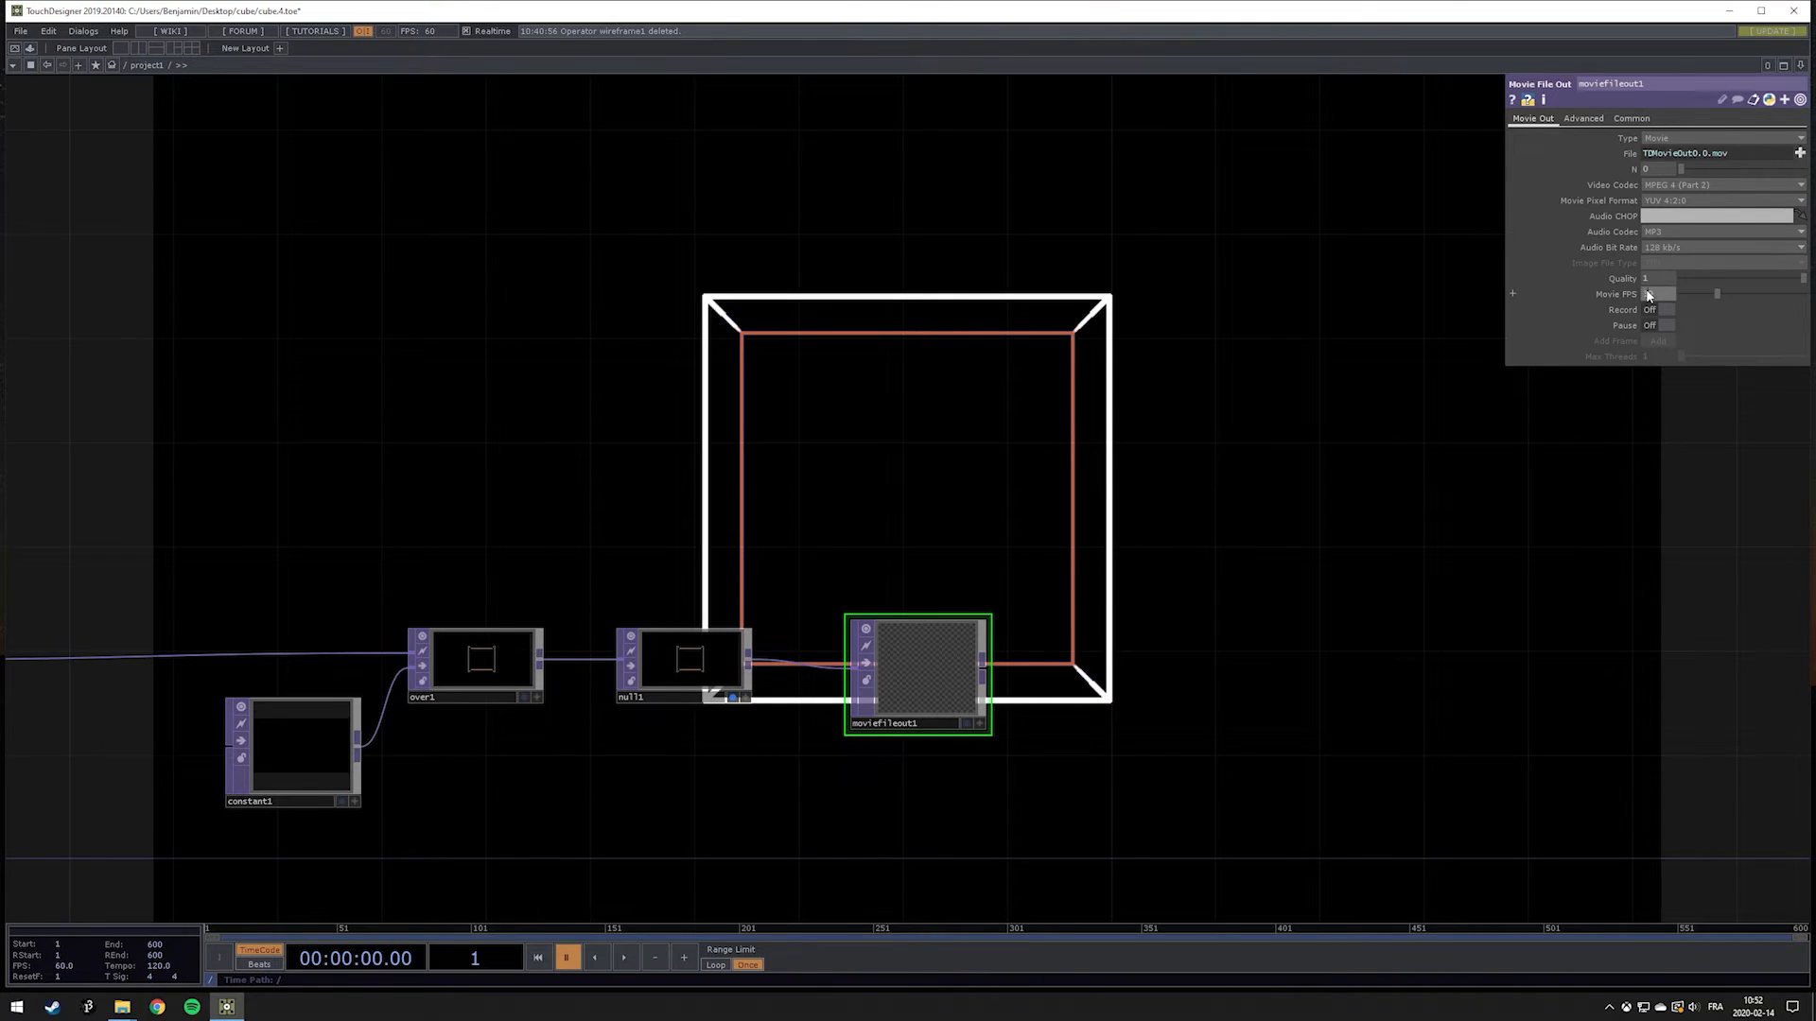
pyautogui.press('Return')
# Step: Try switching recording on and off, play the animation through once, and rewind it to frame 1
pyautogui.click(1670, 309)
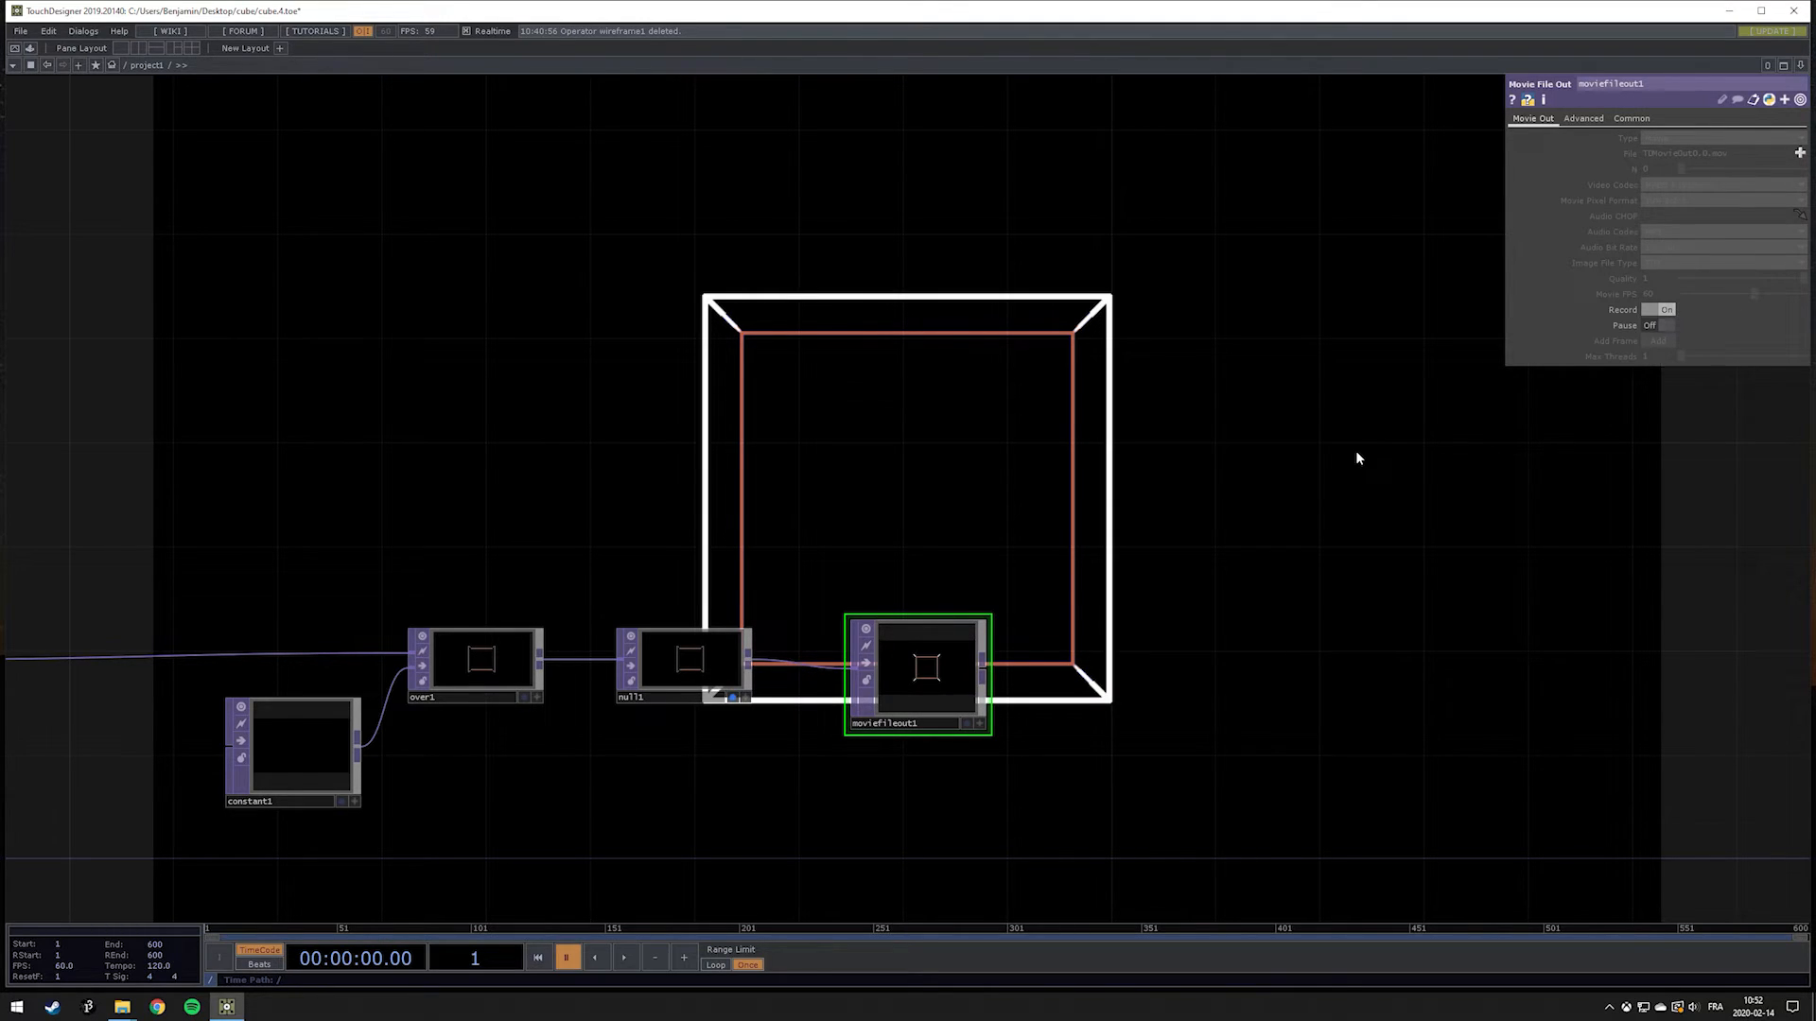
pyautogui.click(1659, 310)
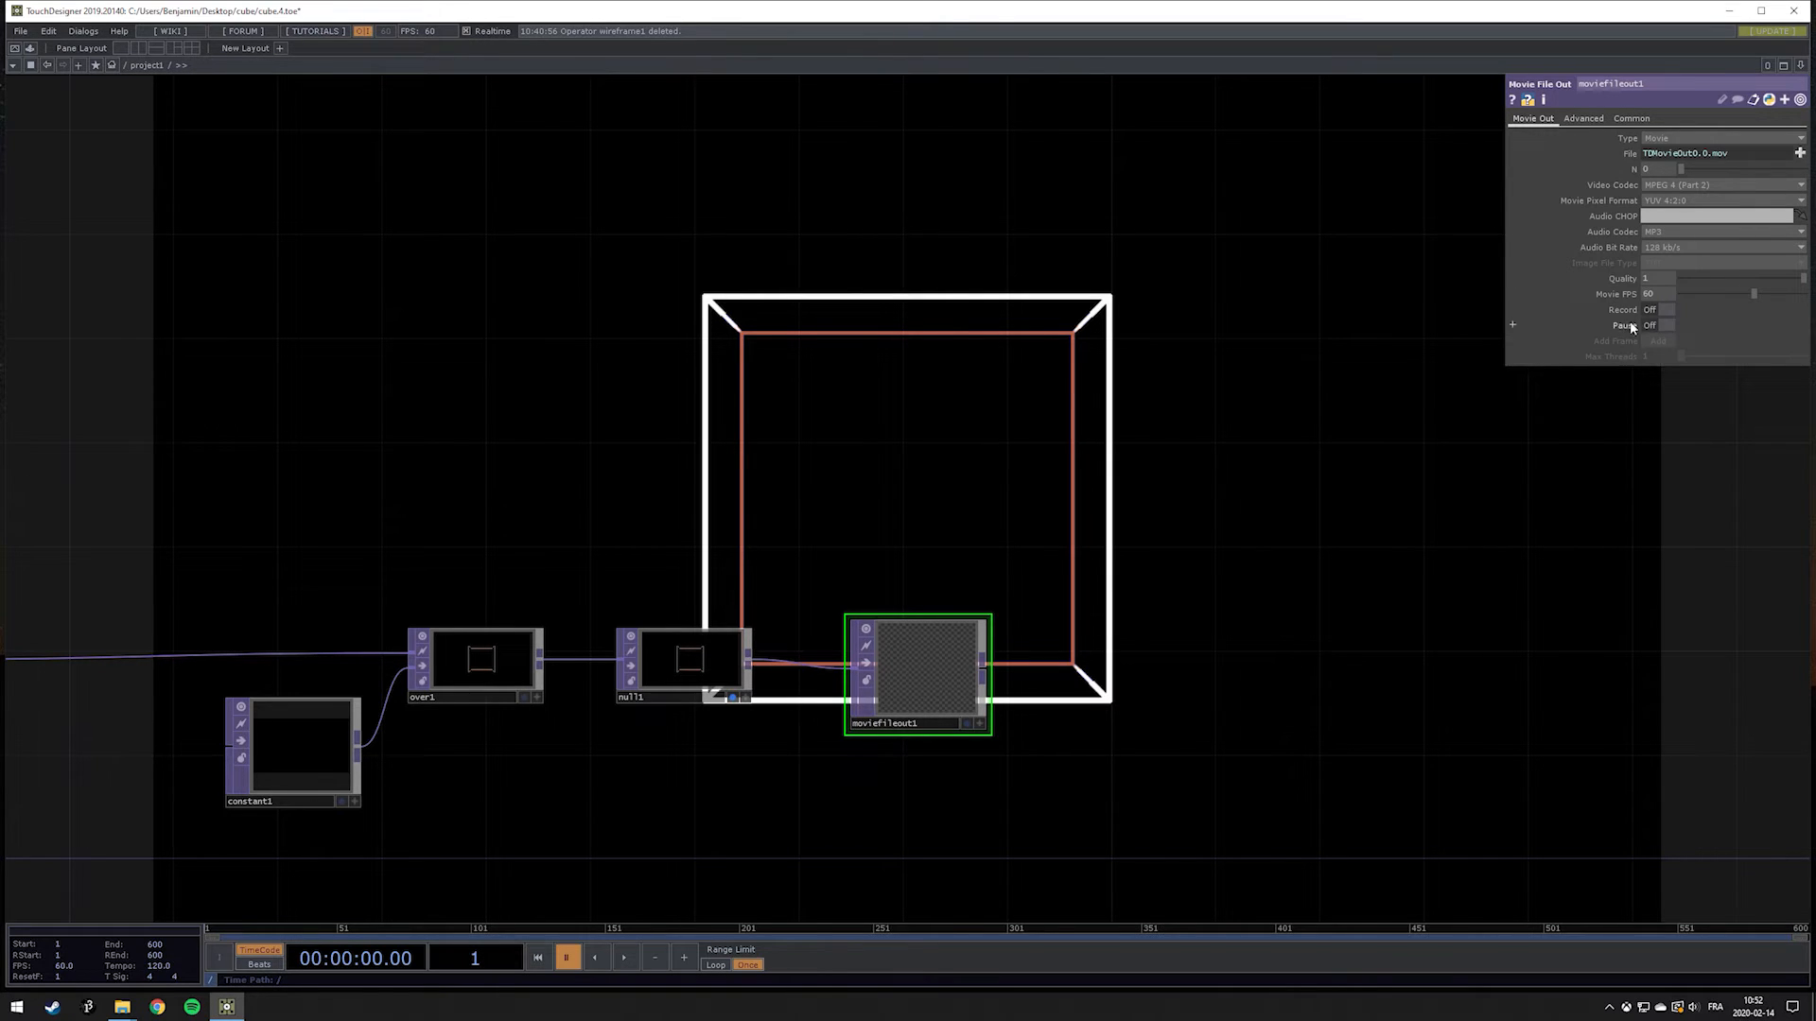
pyautogui.press('space')
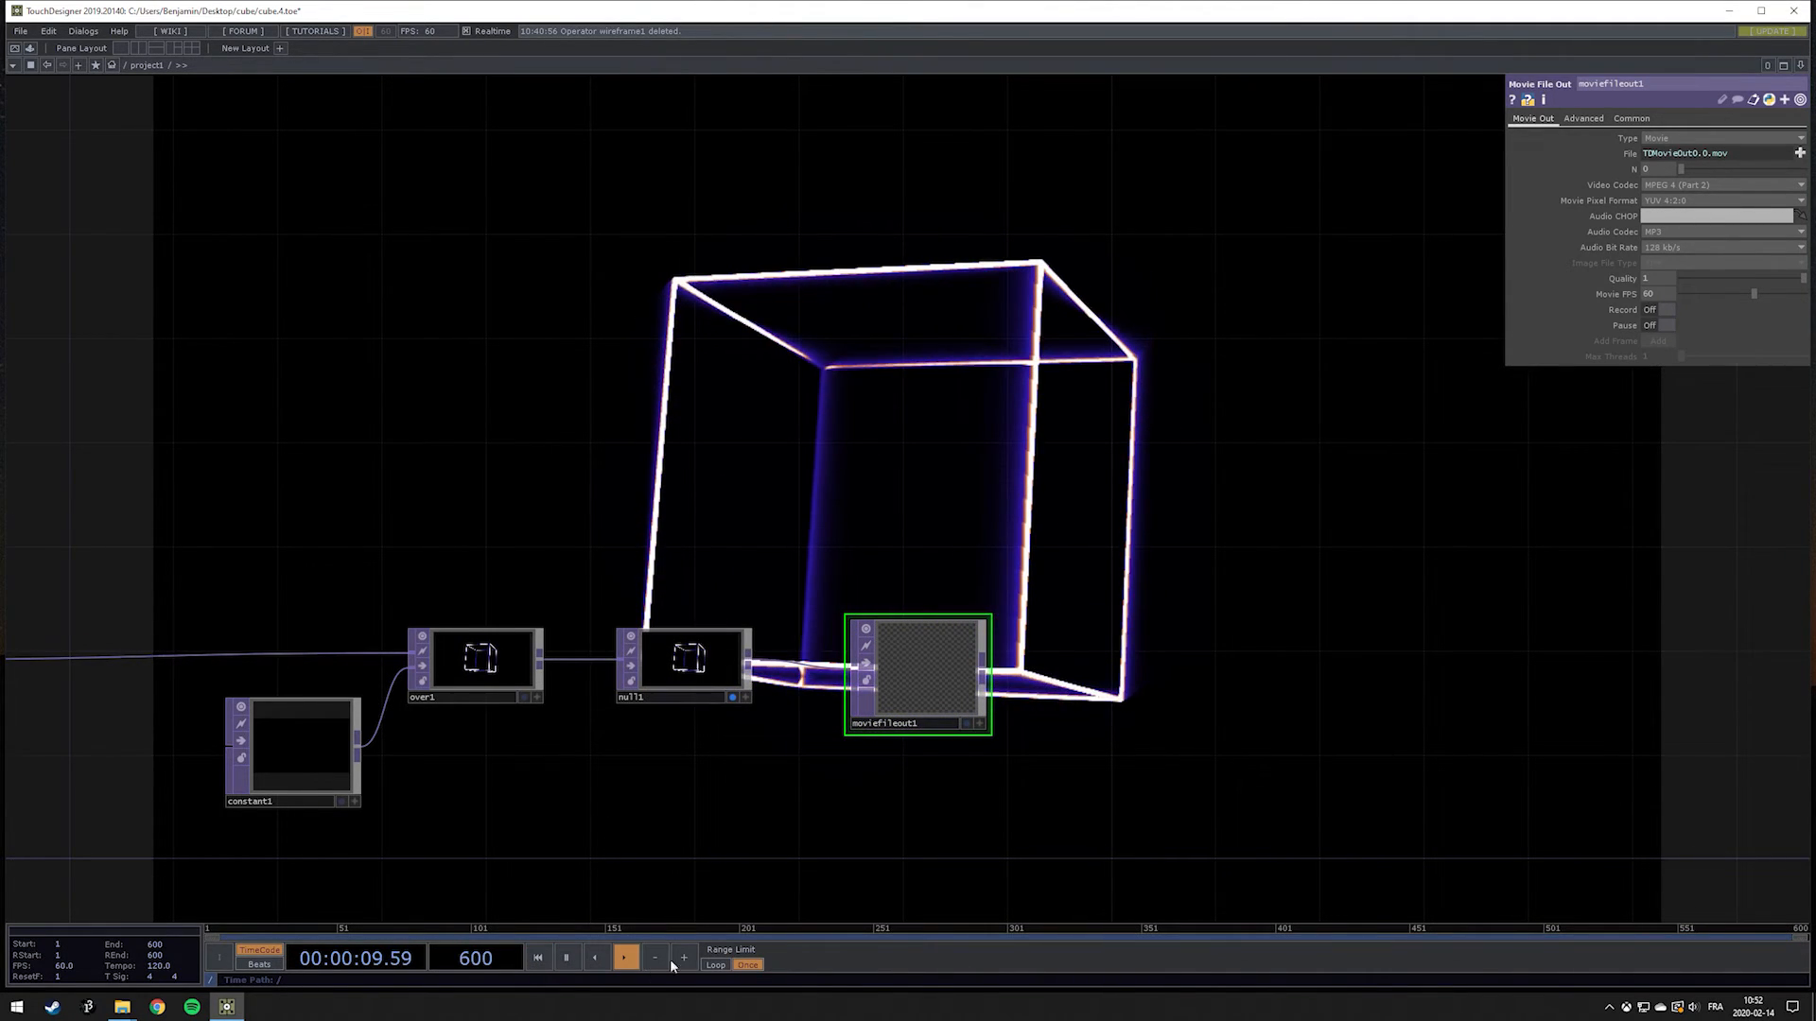
pyautogui.click(544, 959)
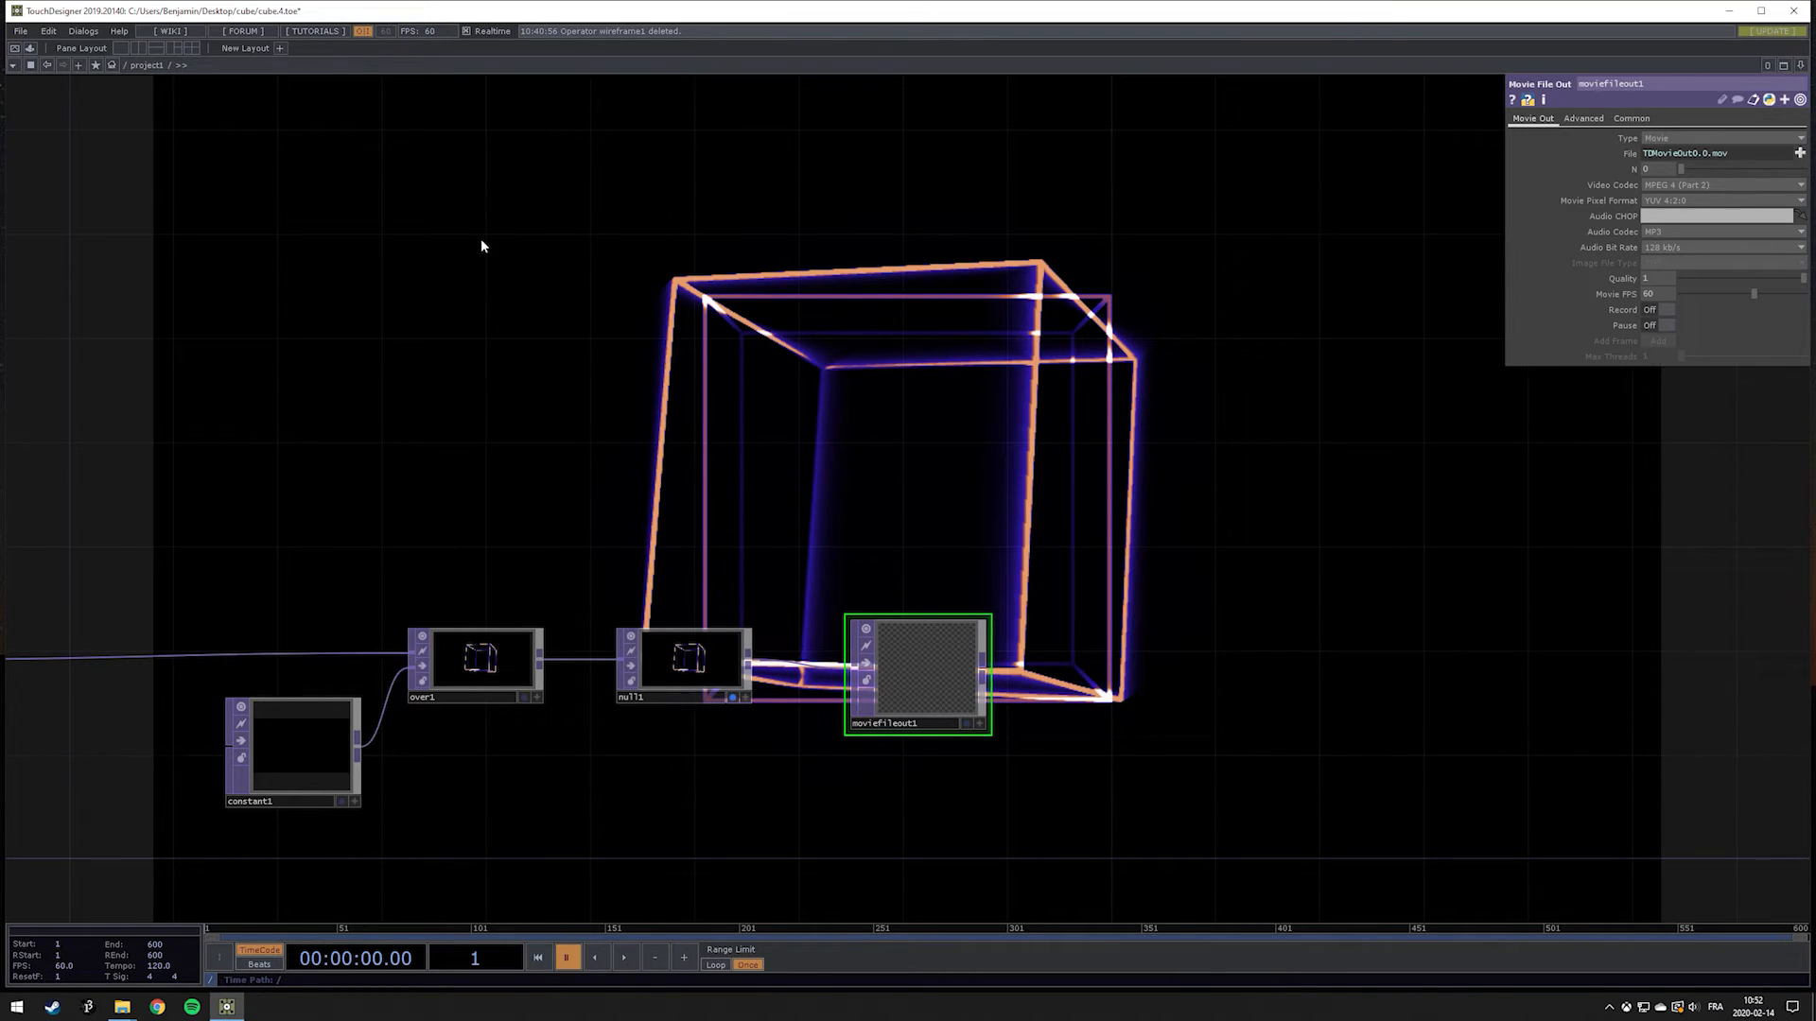
# Step: Turn off Realtime playback for the movie export
pyautogui.moveTo(480, 239); pyautogui.dragTo(675, 201)
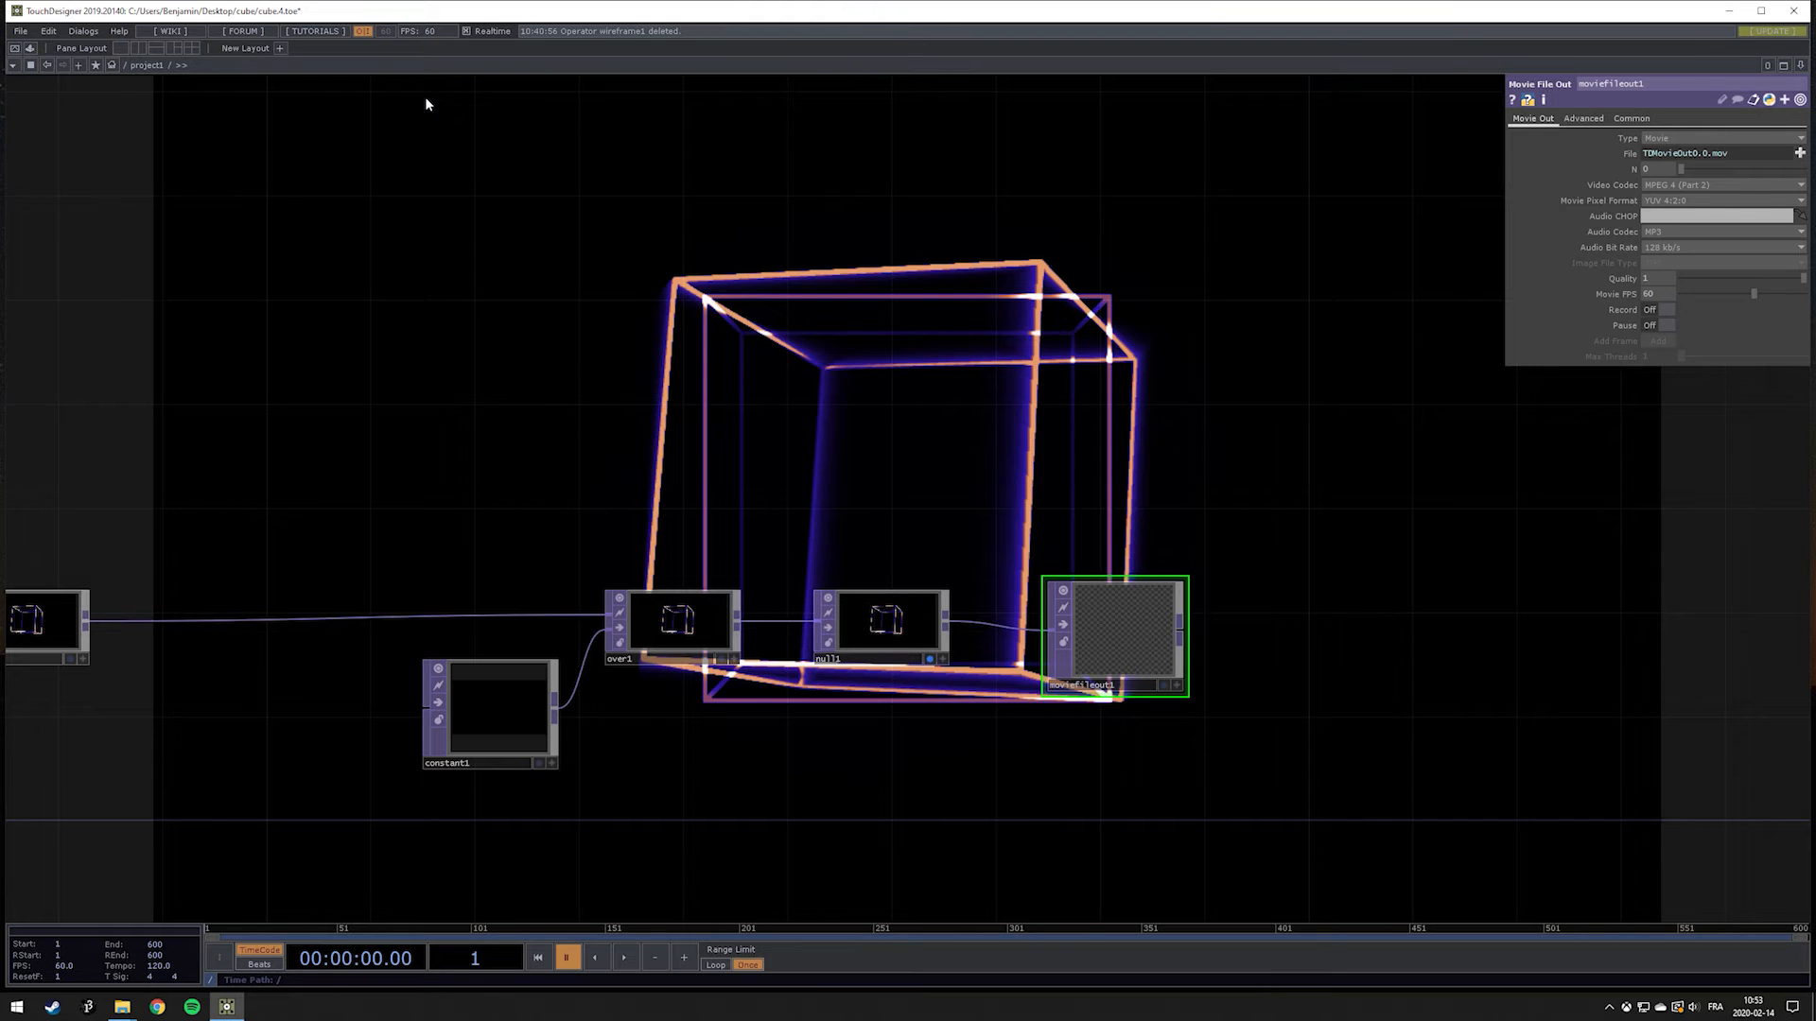
pyautogui.moveTo(420, 215); pyautogui.dragTo(777, 248)
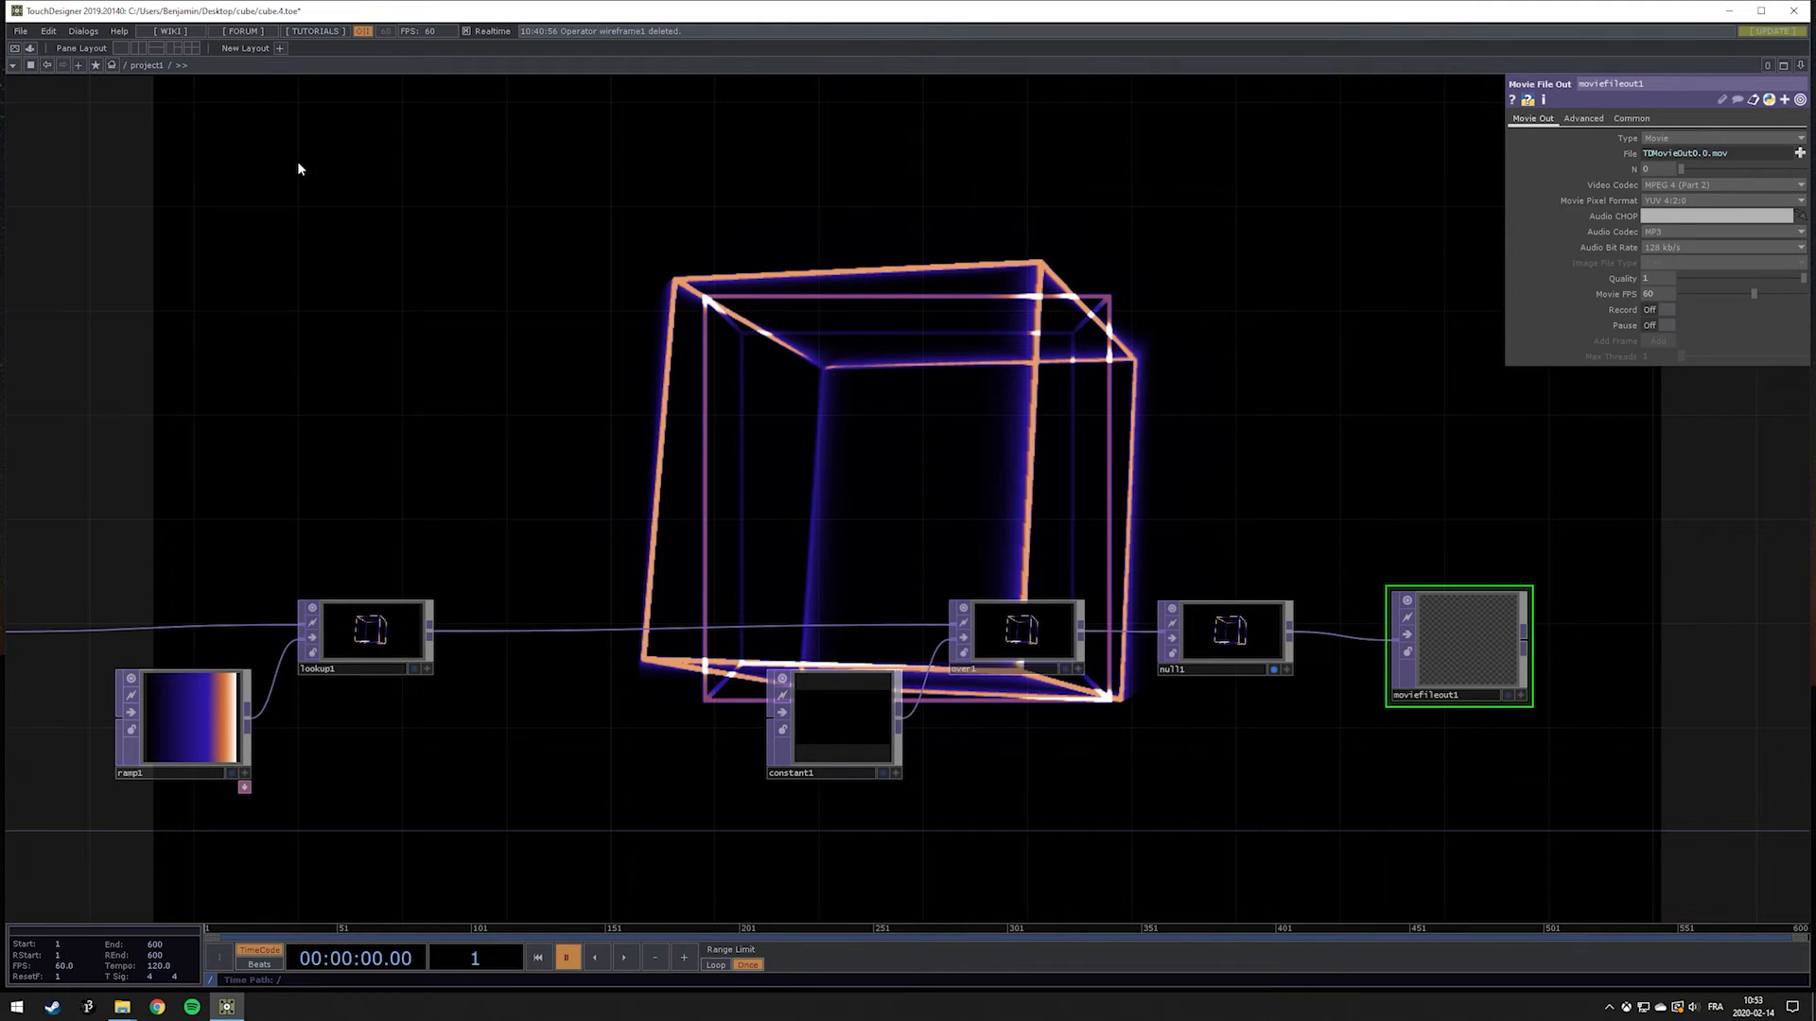
pyautogui.click(467, 32)
# Step: Reset feedback1 again to clear the old trail before recording
pyautogui.moveTo(802, 417); pyautogui.dragTo(1042, 382)
pyautogui.scroll(-5, 1049, 388)
pyautogui.scroll(3, 1062, 394)
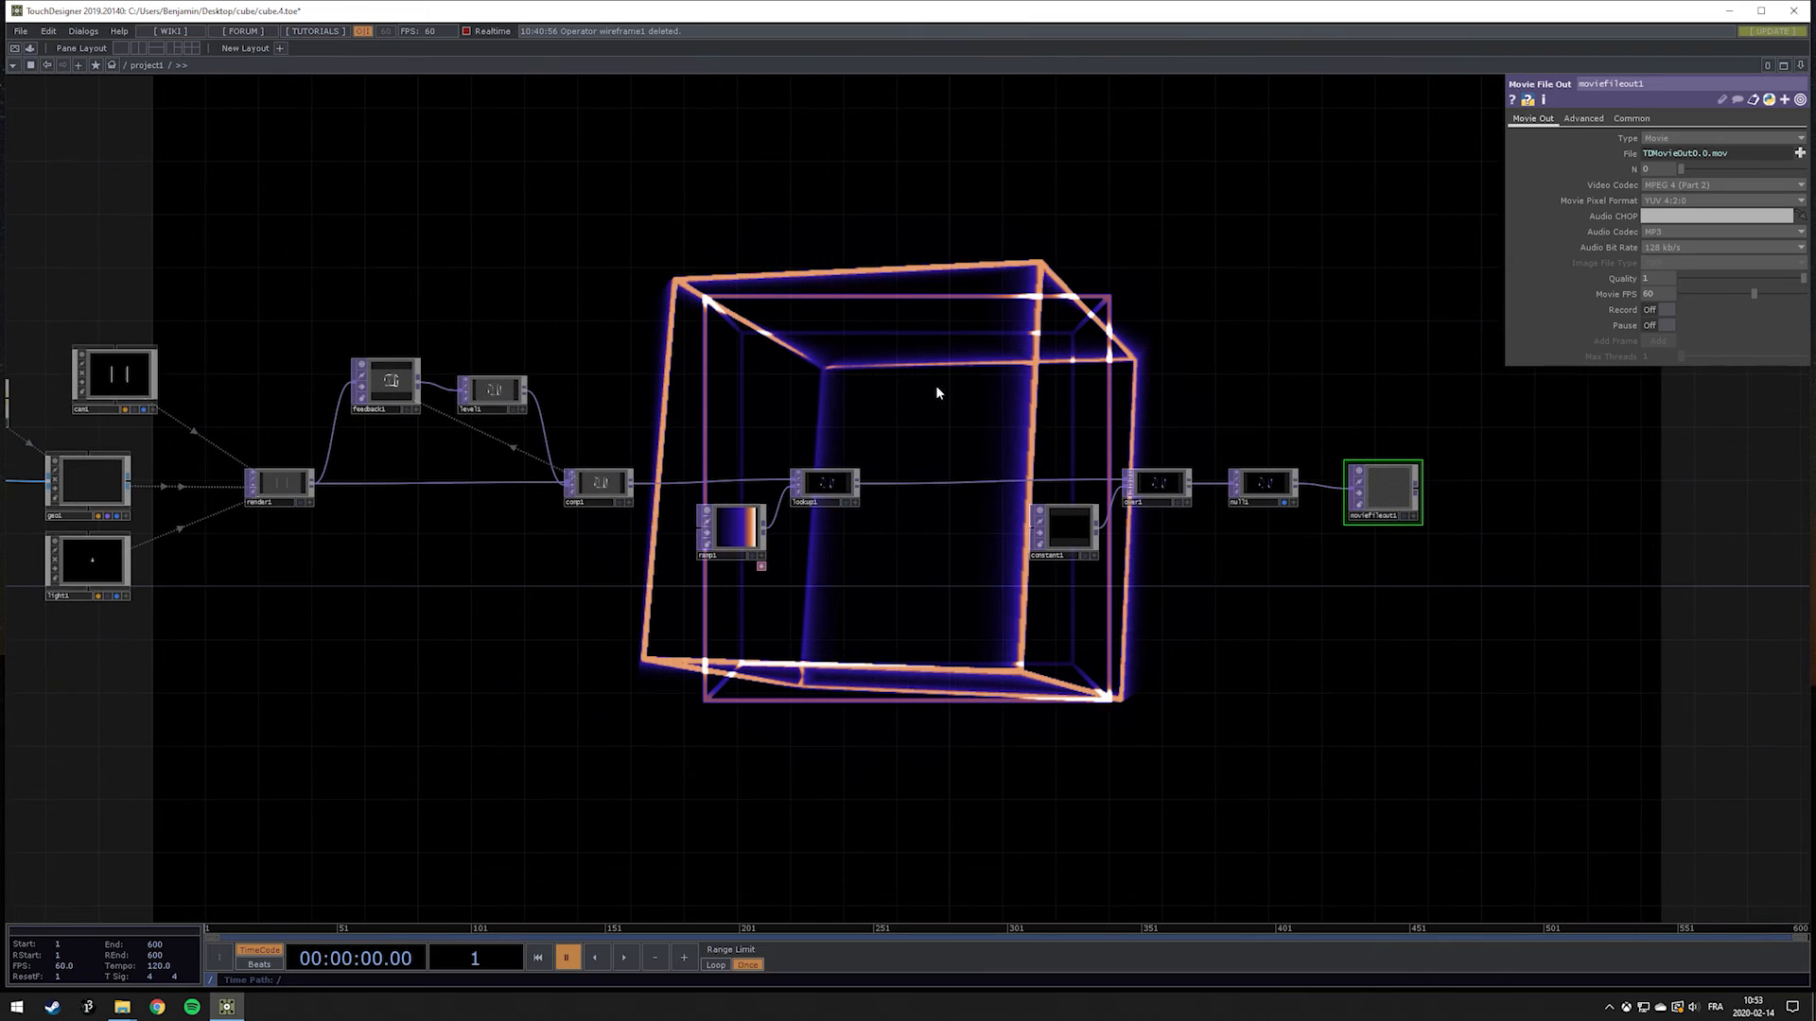
pyautogui.click(390, 383)
pyautogui.click(1713, 154)
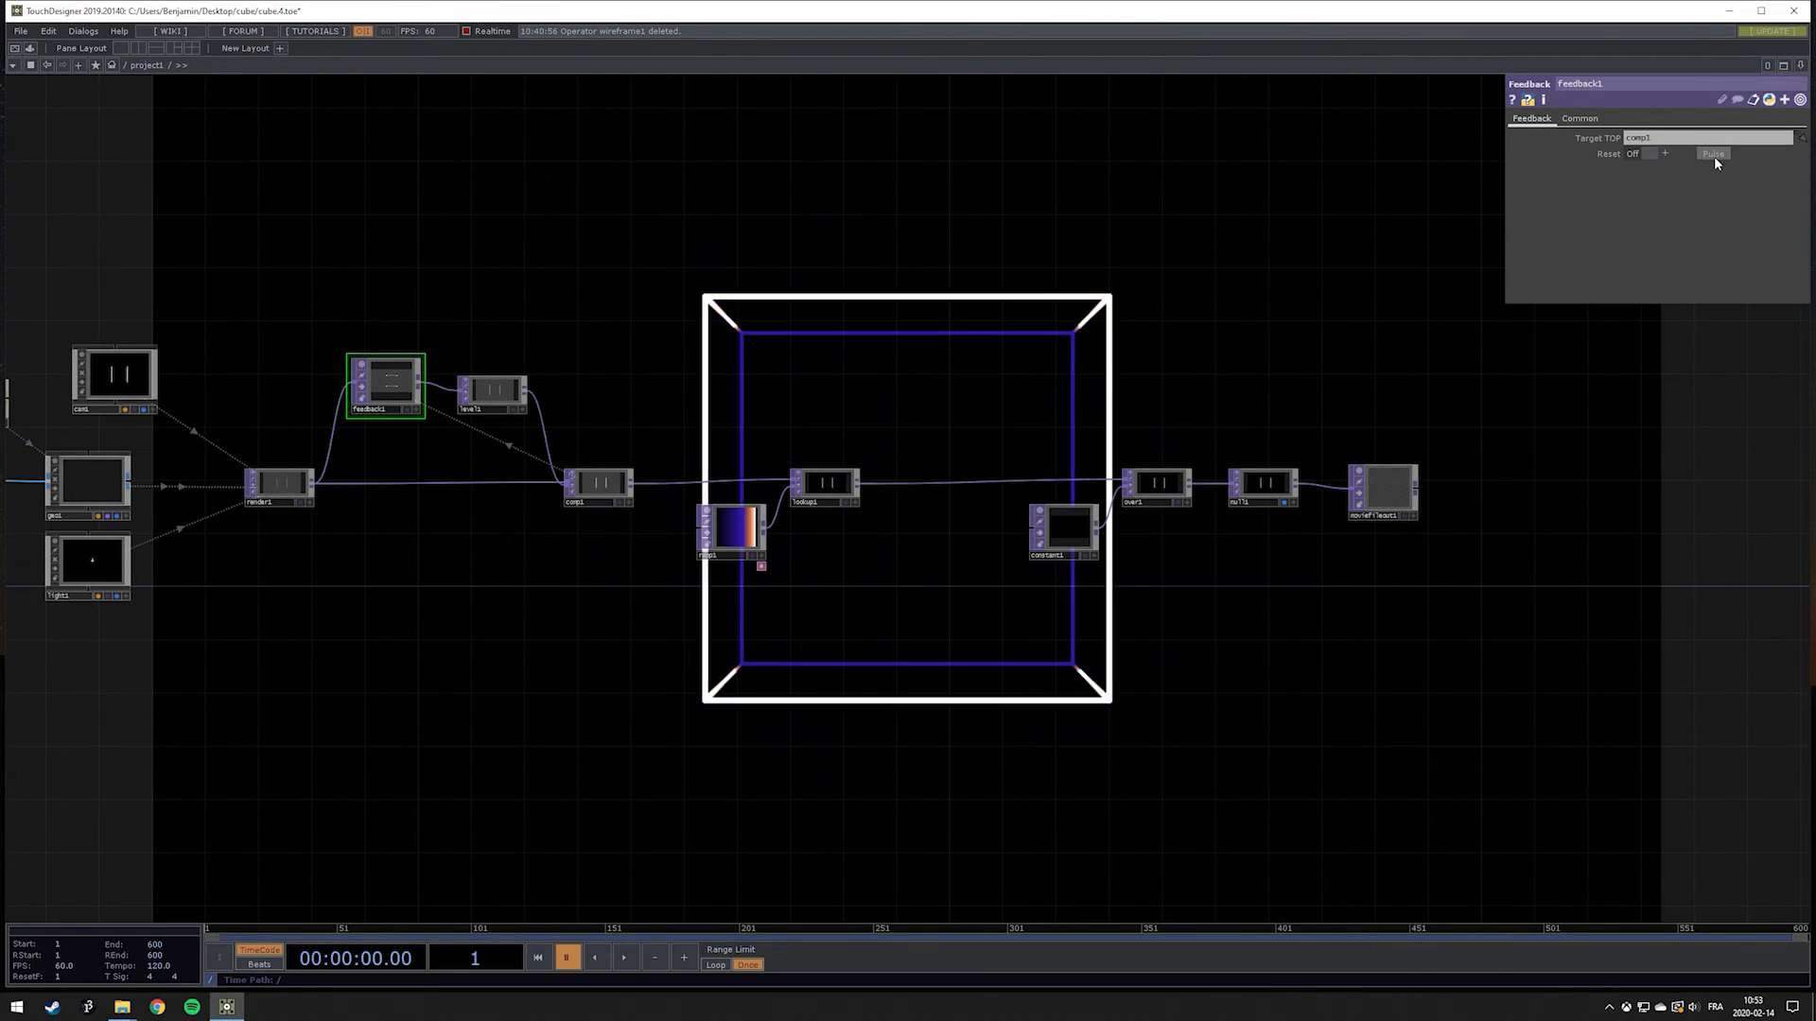
# Step: Switch on recording in moviefileout1 and play the timeline from frame 1 through frame 600
pyautogui.click(1403, 487)
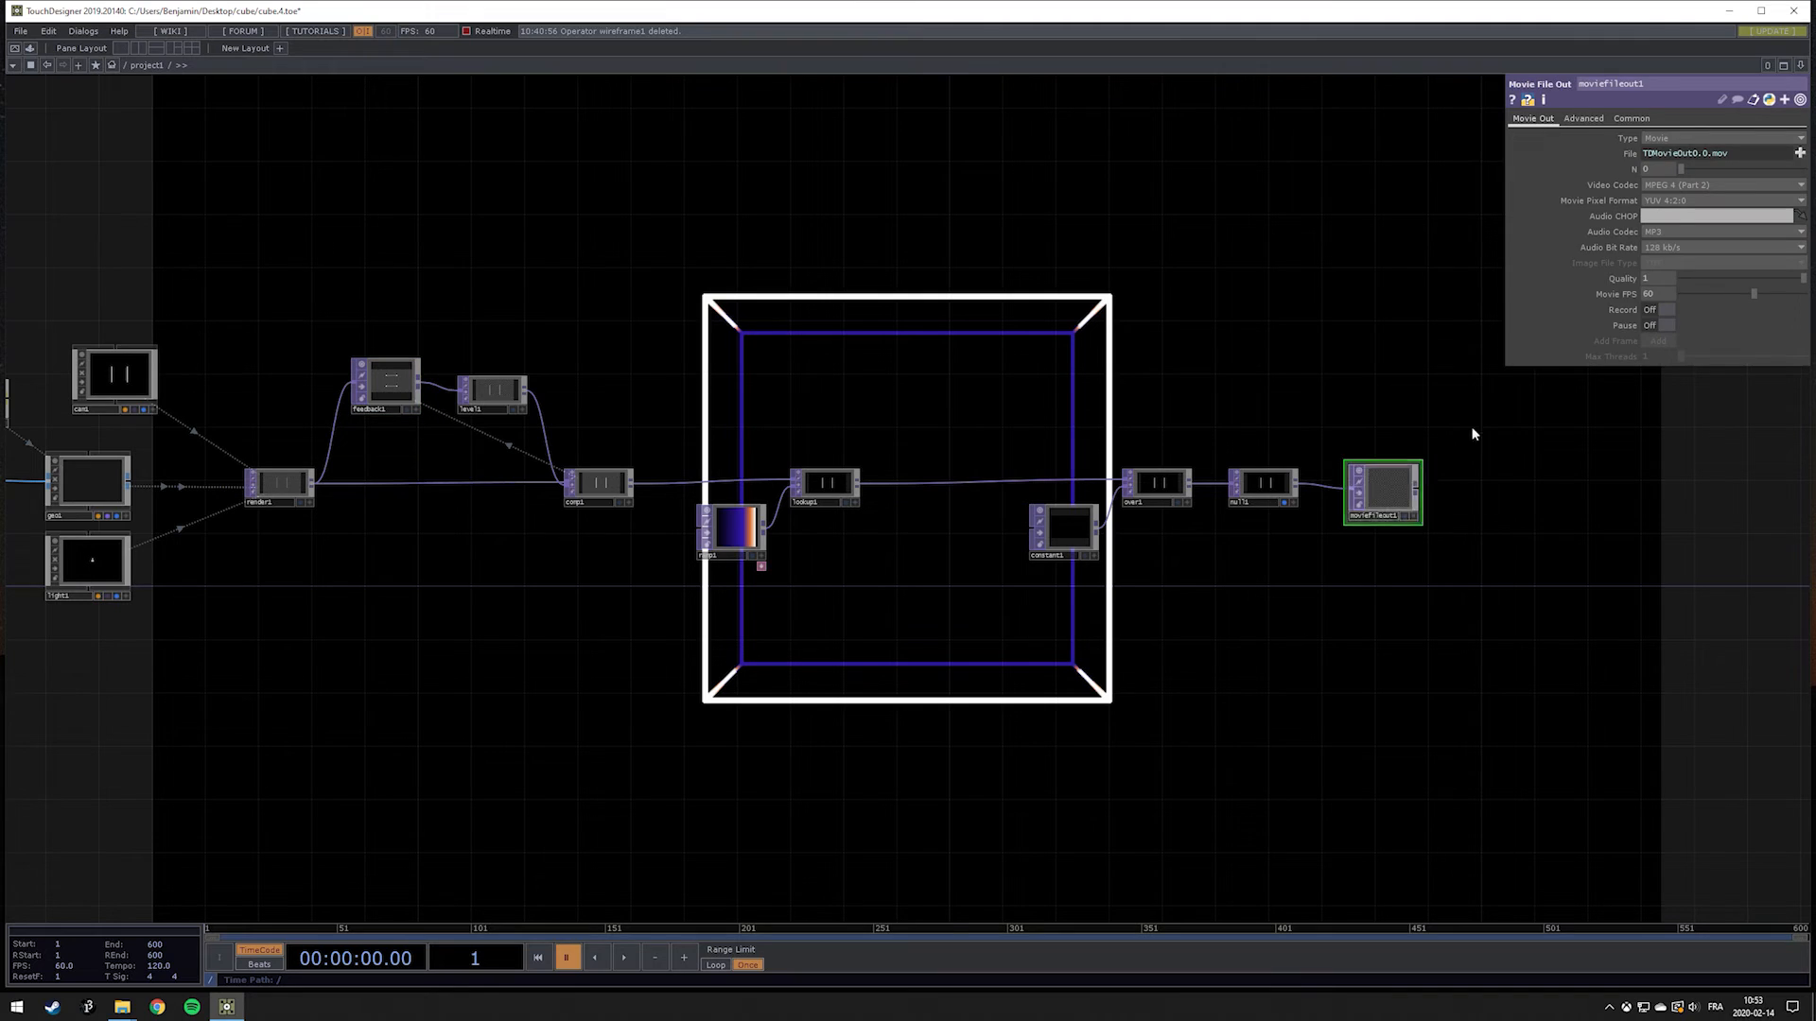
pyautogui.click(1662, 309)
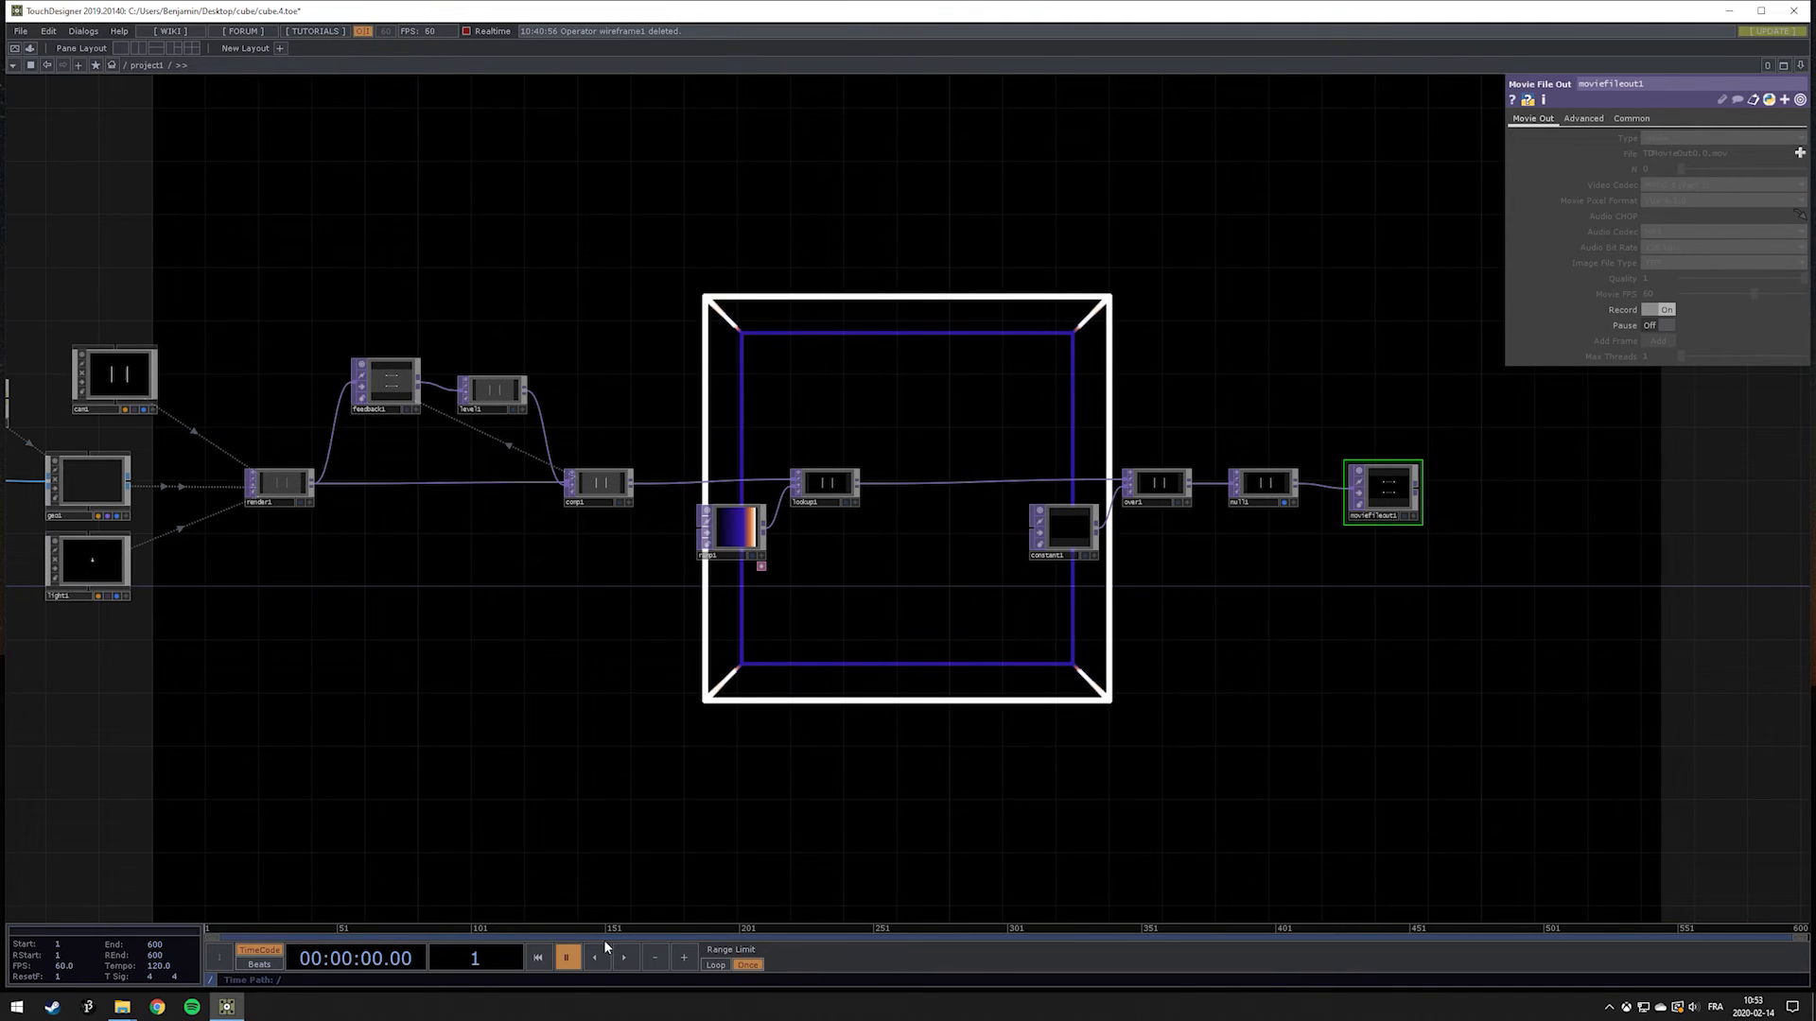
pyautogui.click(624, 957)
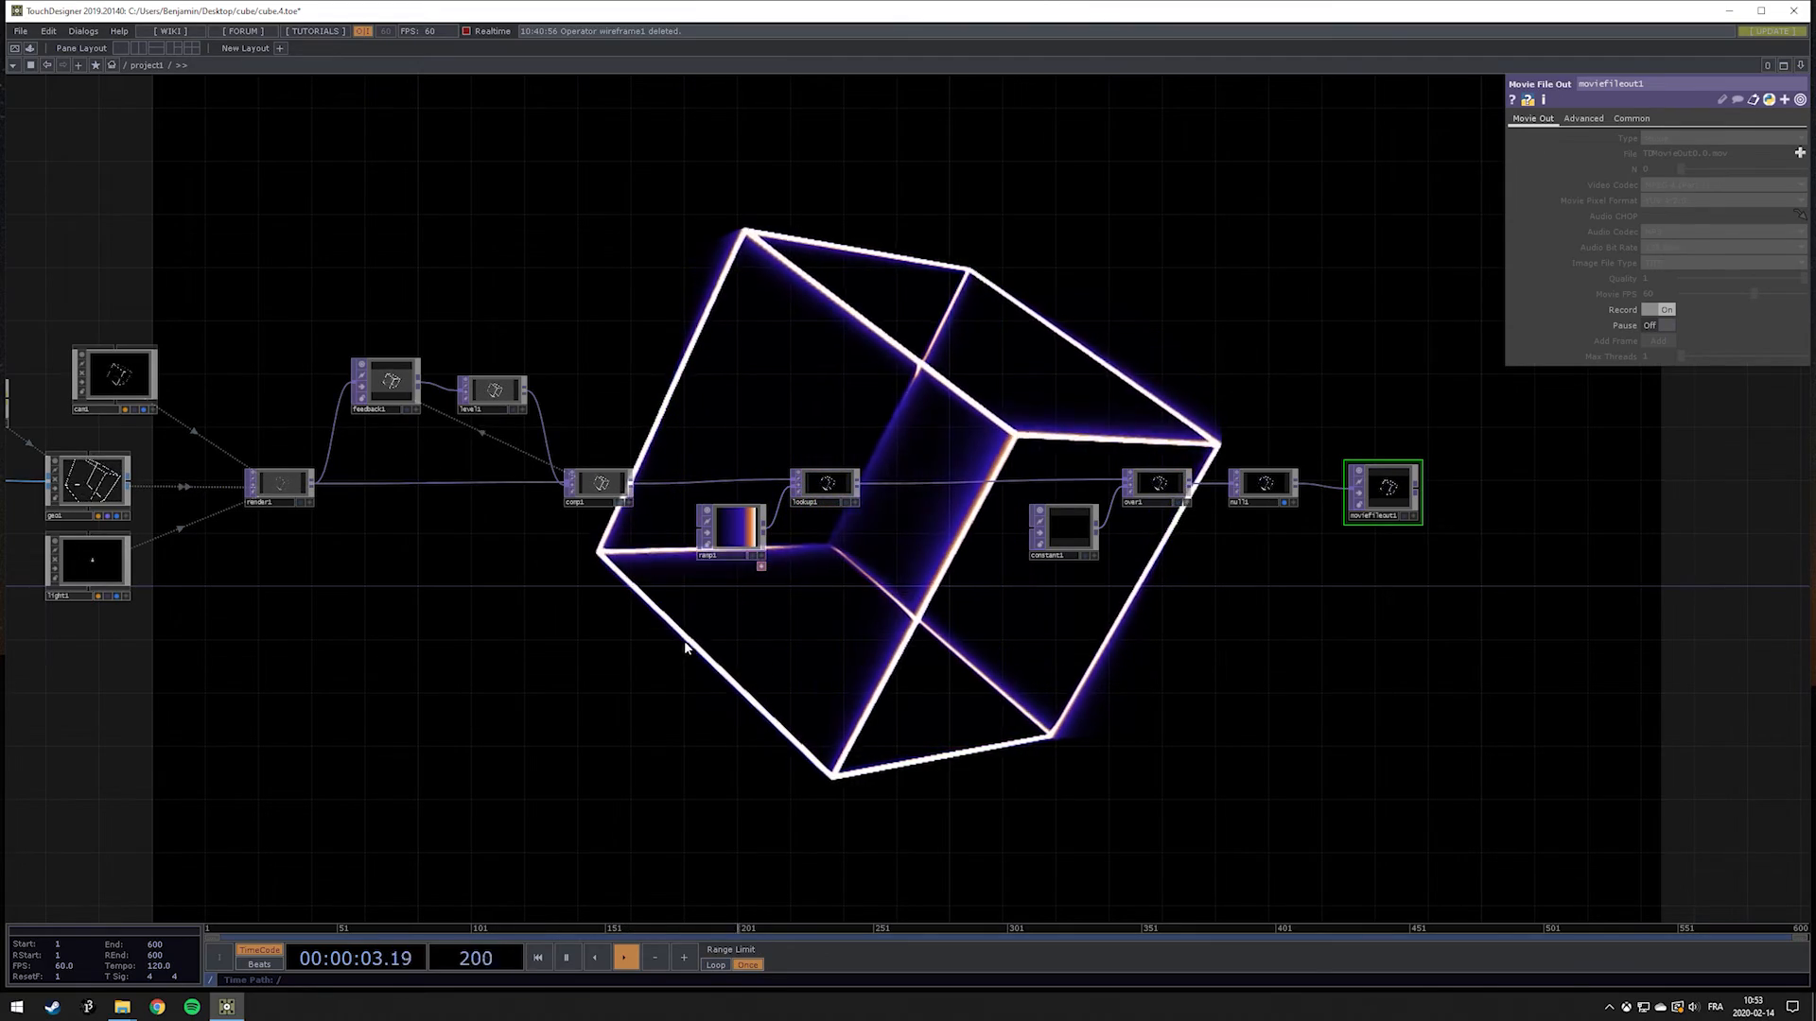
pyautogui.moveTo(414, 639); pyautogui.dragTo(564, 628)
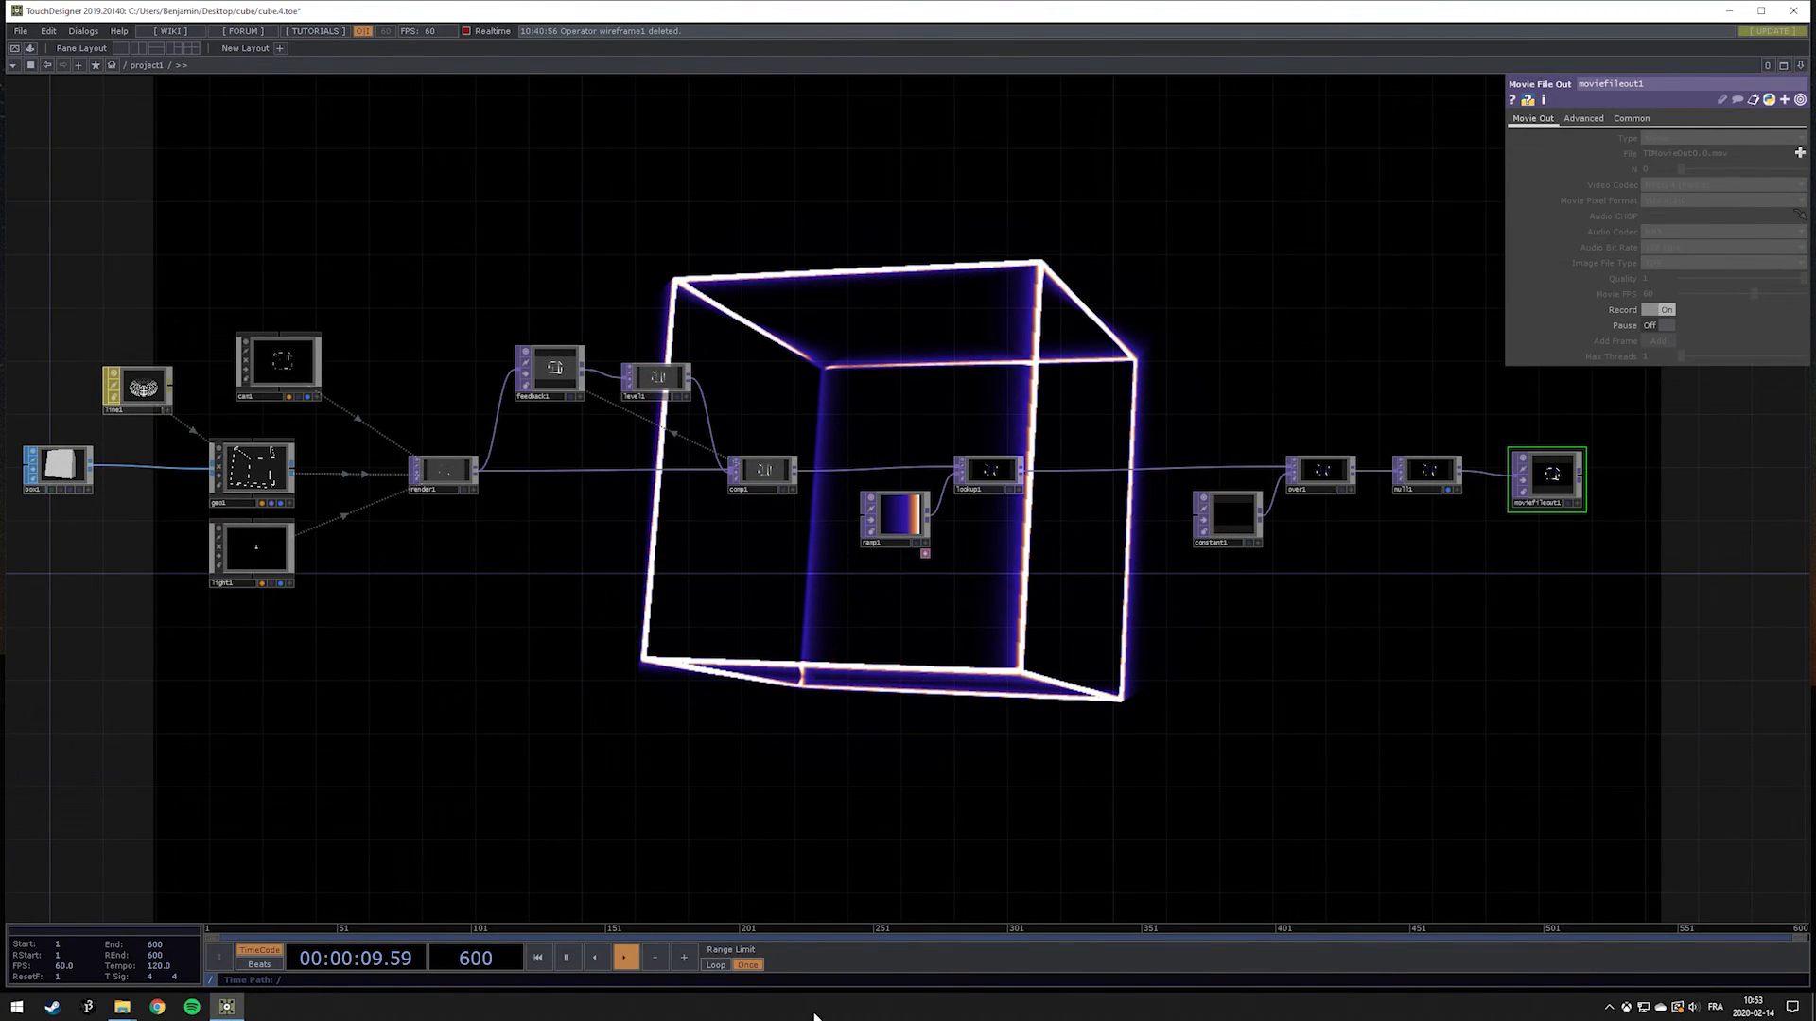
# Step: Switch off recording in moviefileout1 and play back the exported TDMovieOut0.0 movie from the cube folder in File Explorer, returning to TouchDesigner when finished
pyautogui.click(1665, 311)
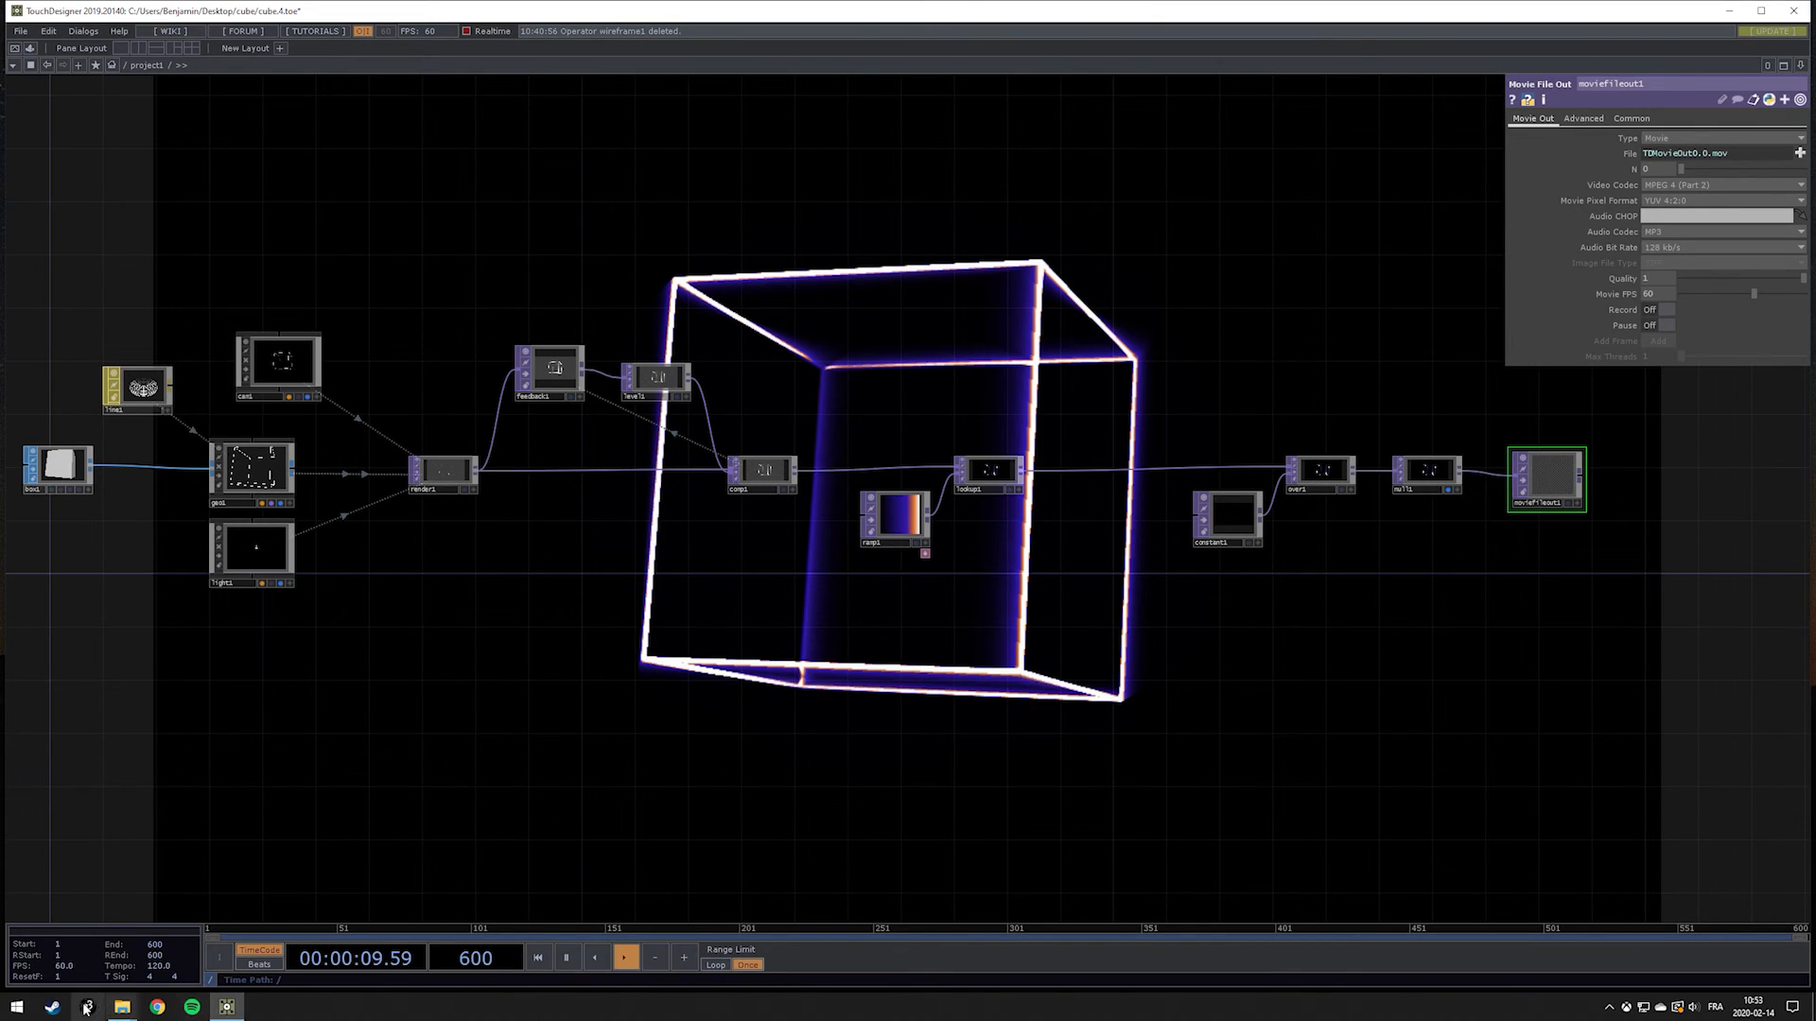
pyautogui.moveTo(122, 1008)
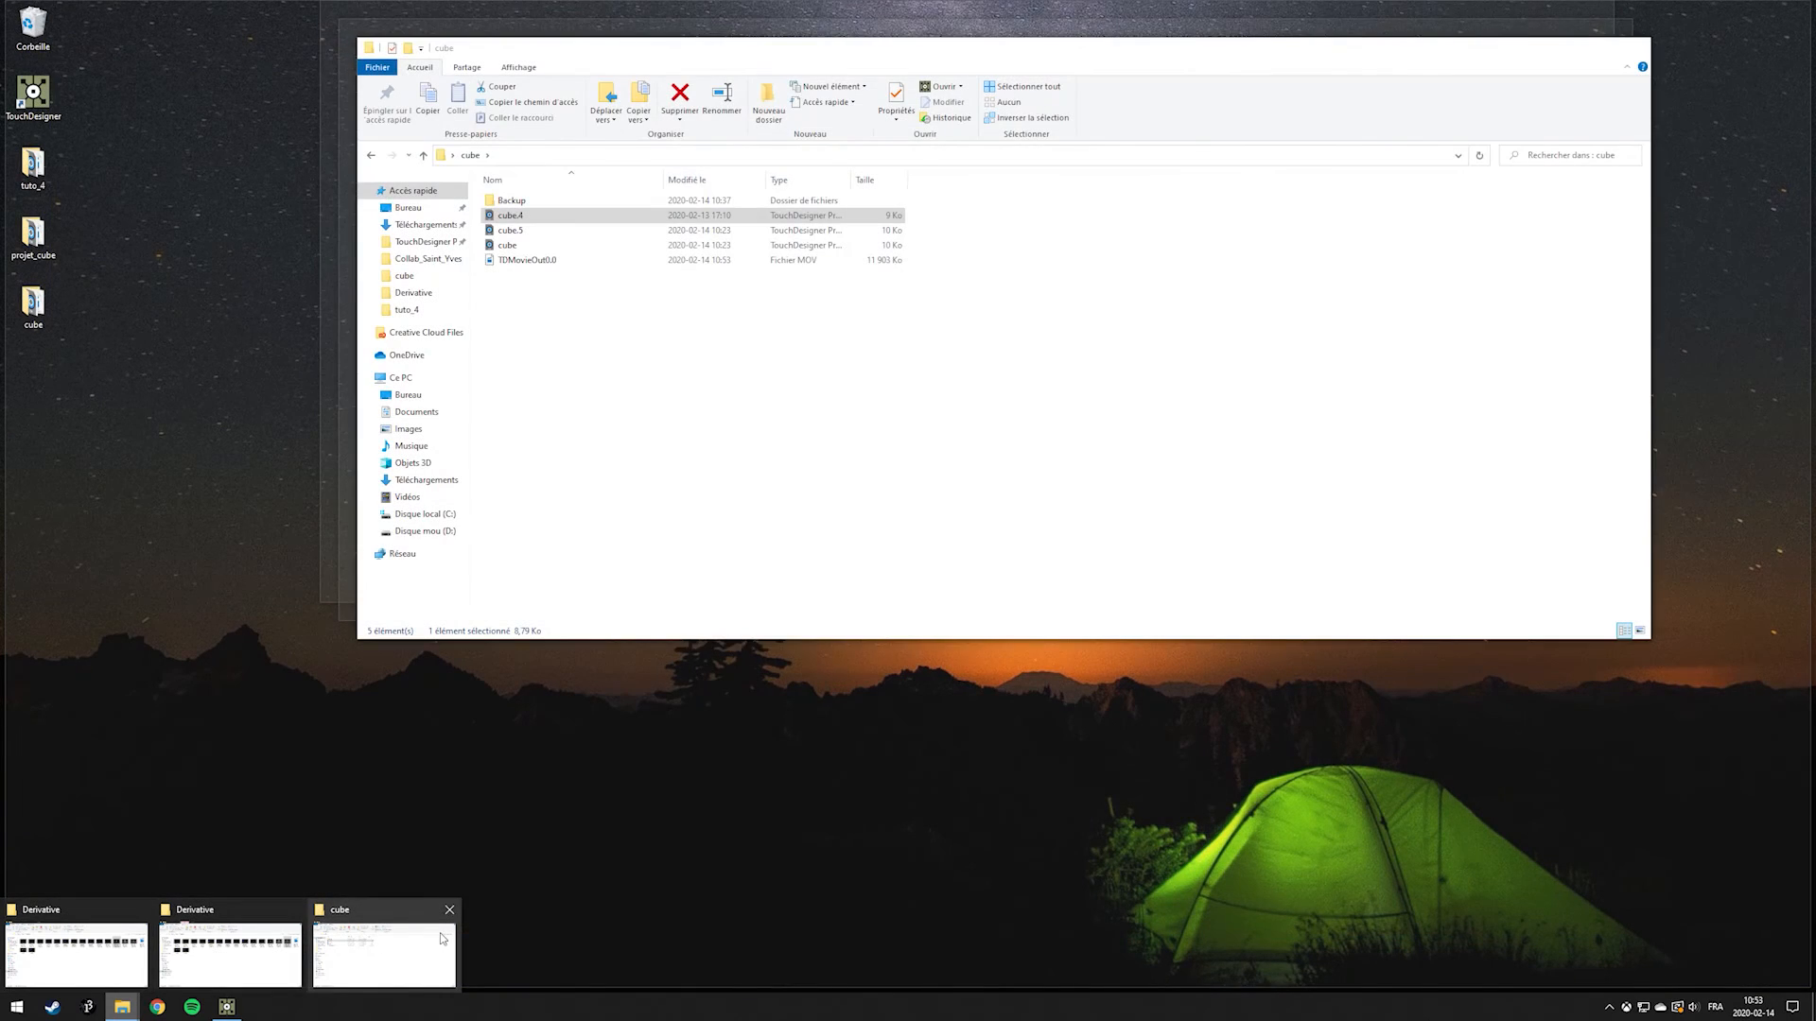
pyautogui.click(383, 951)
pyautogui.doubleClick(599, 260)
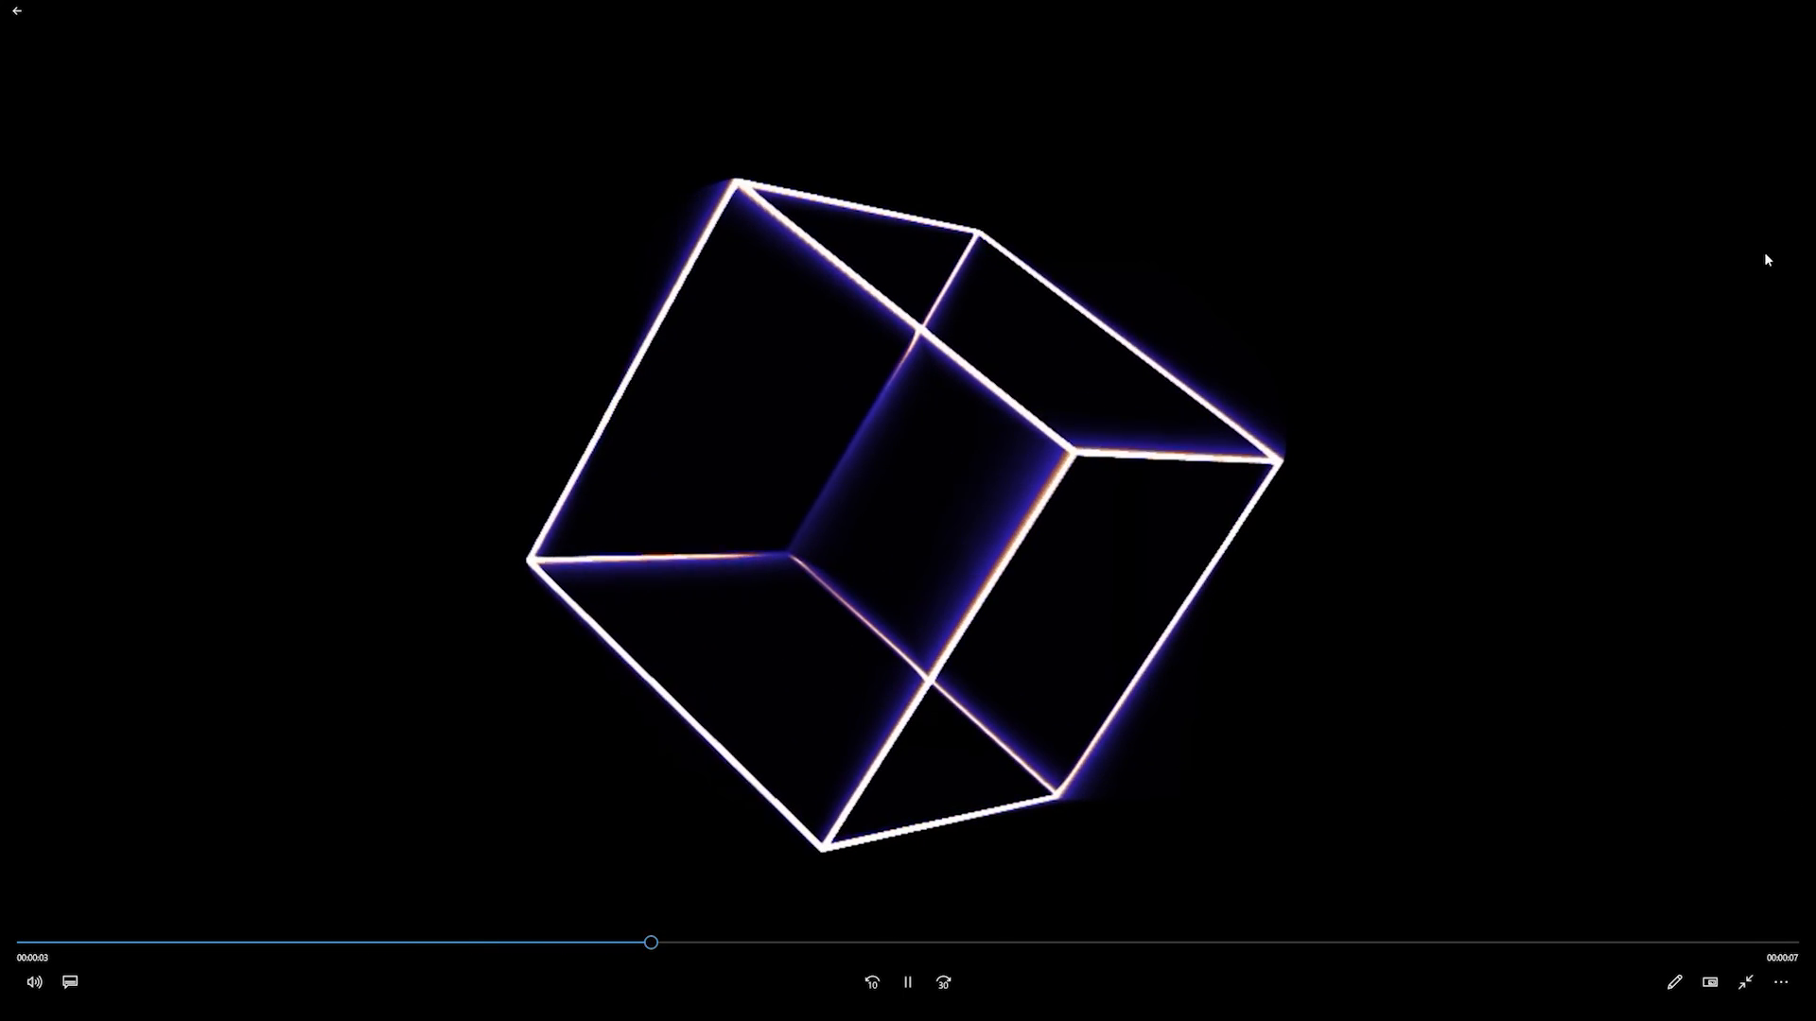
pyautogui.click(1799, 10)
pyautogui.click(1205, 762)
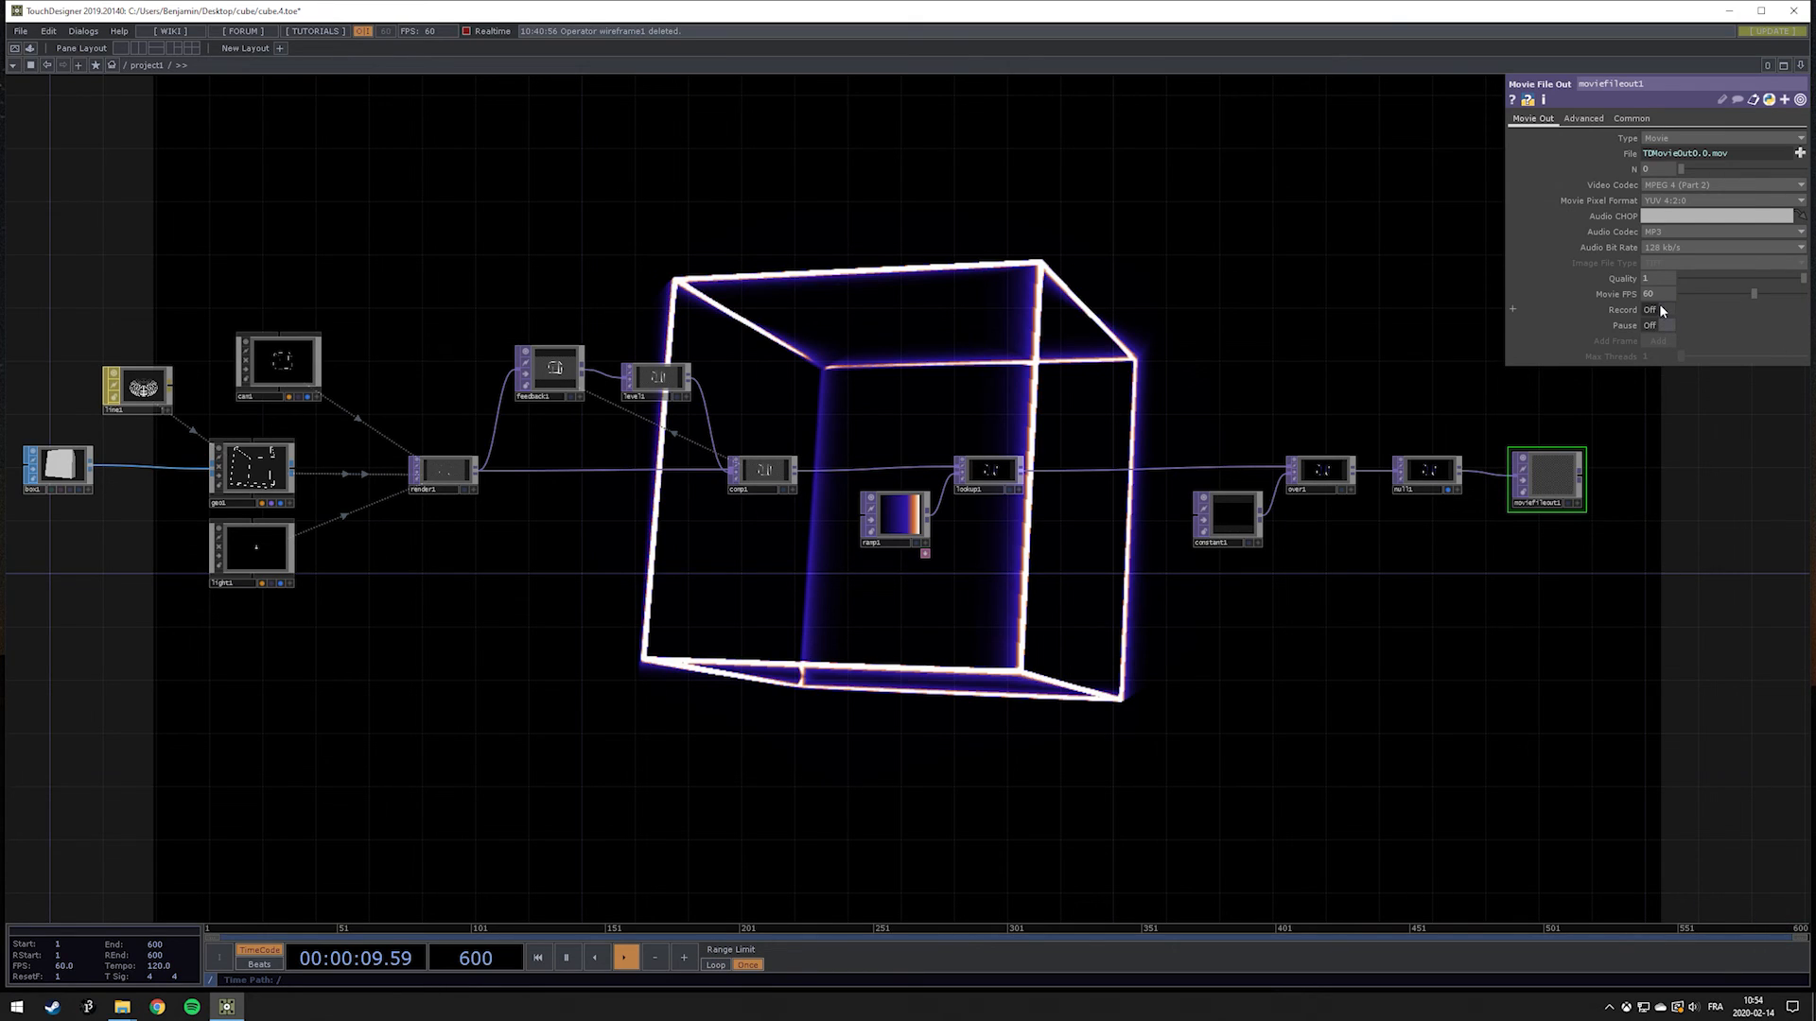
pyautogui.moveTo(1657, 605); pyautogui.dragTo(1381, 743)
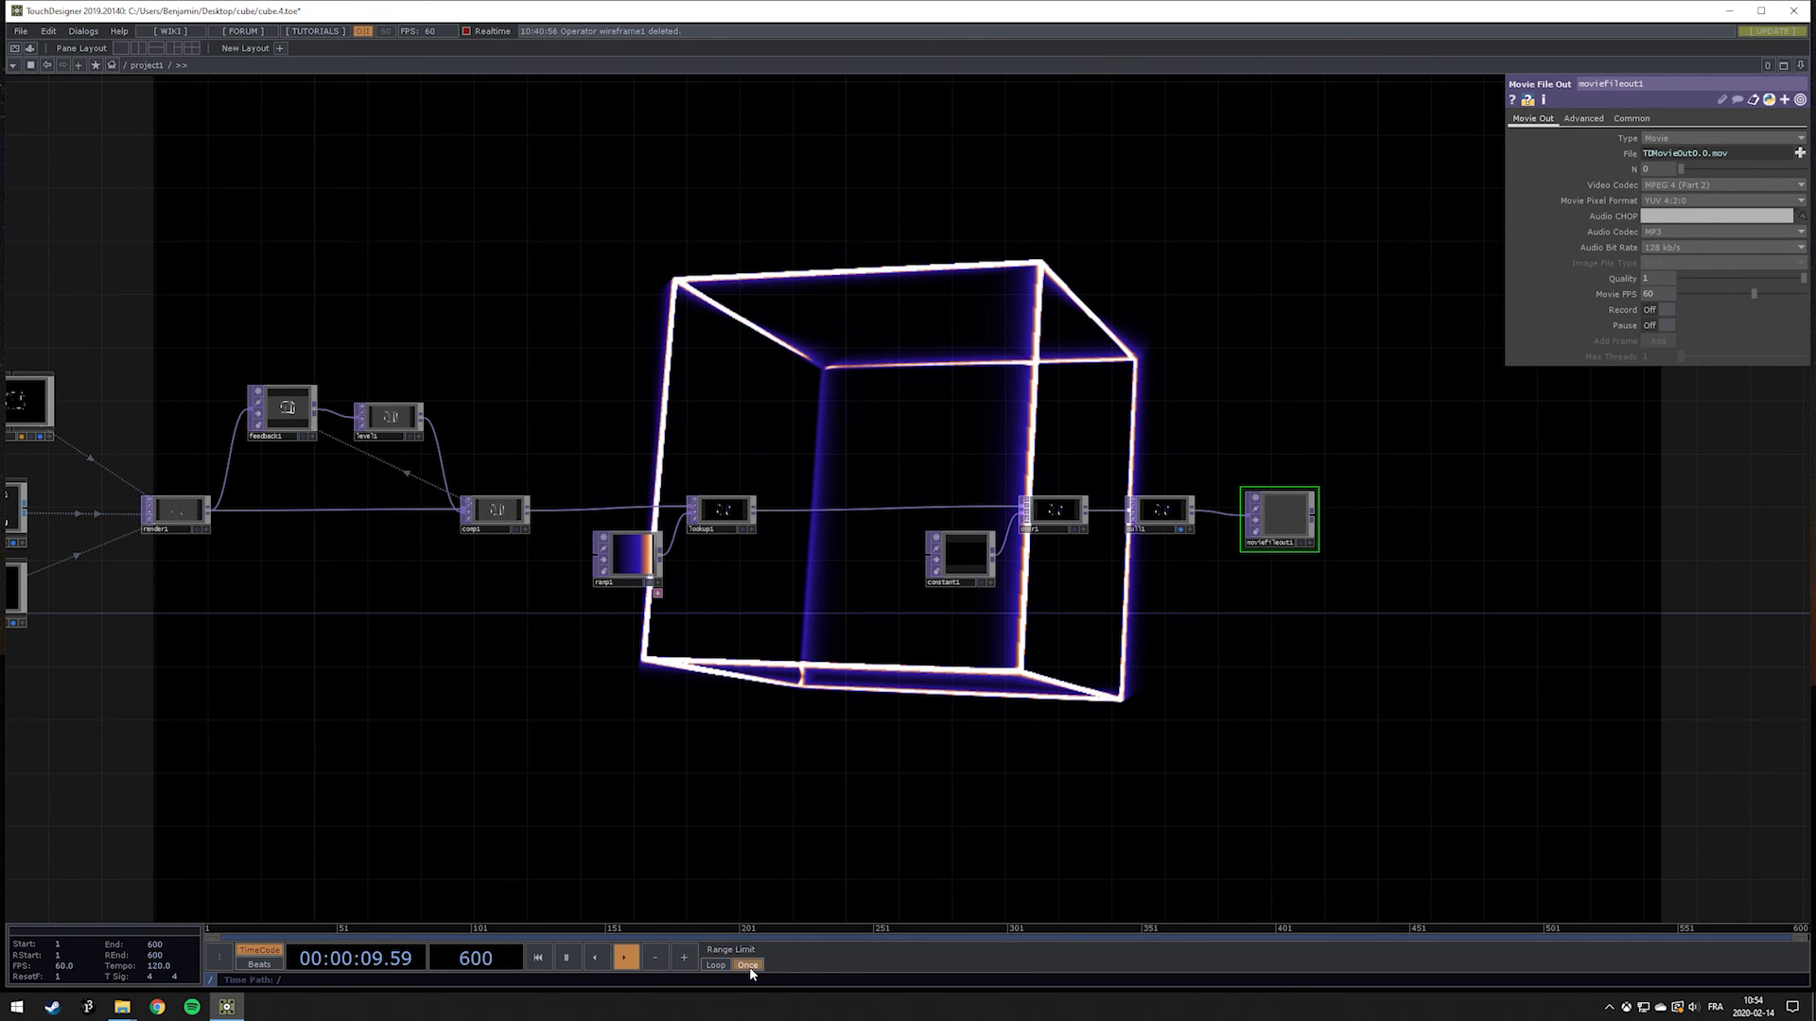
pyautogui.moveTo(860, 649); pyautogui.dragTo(435, 644)
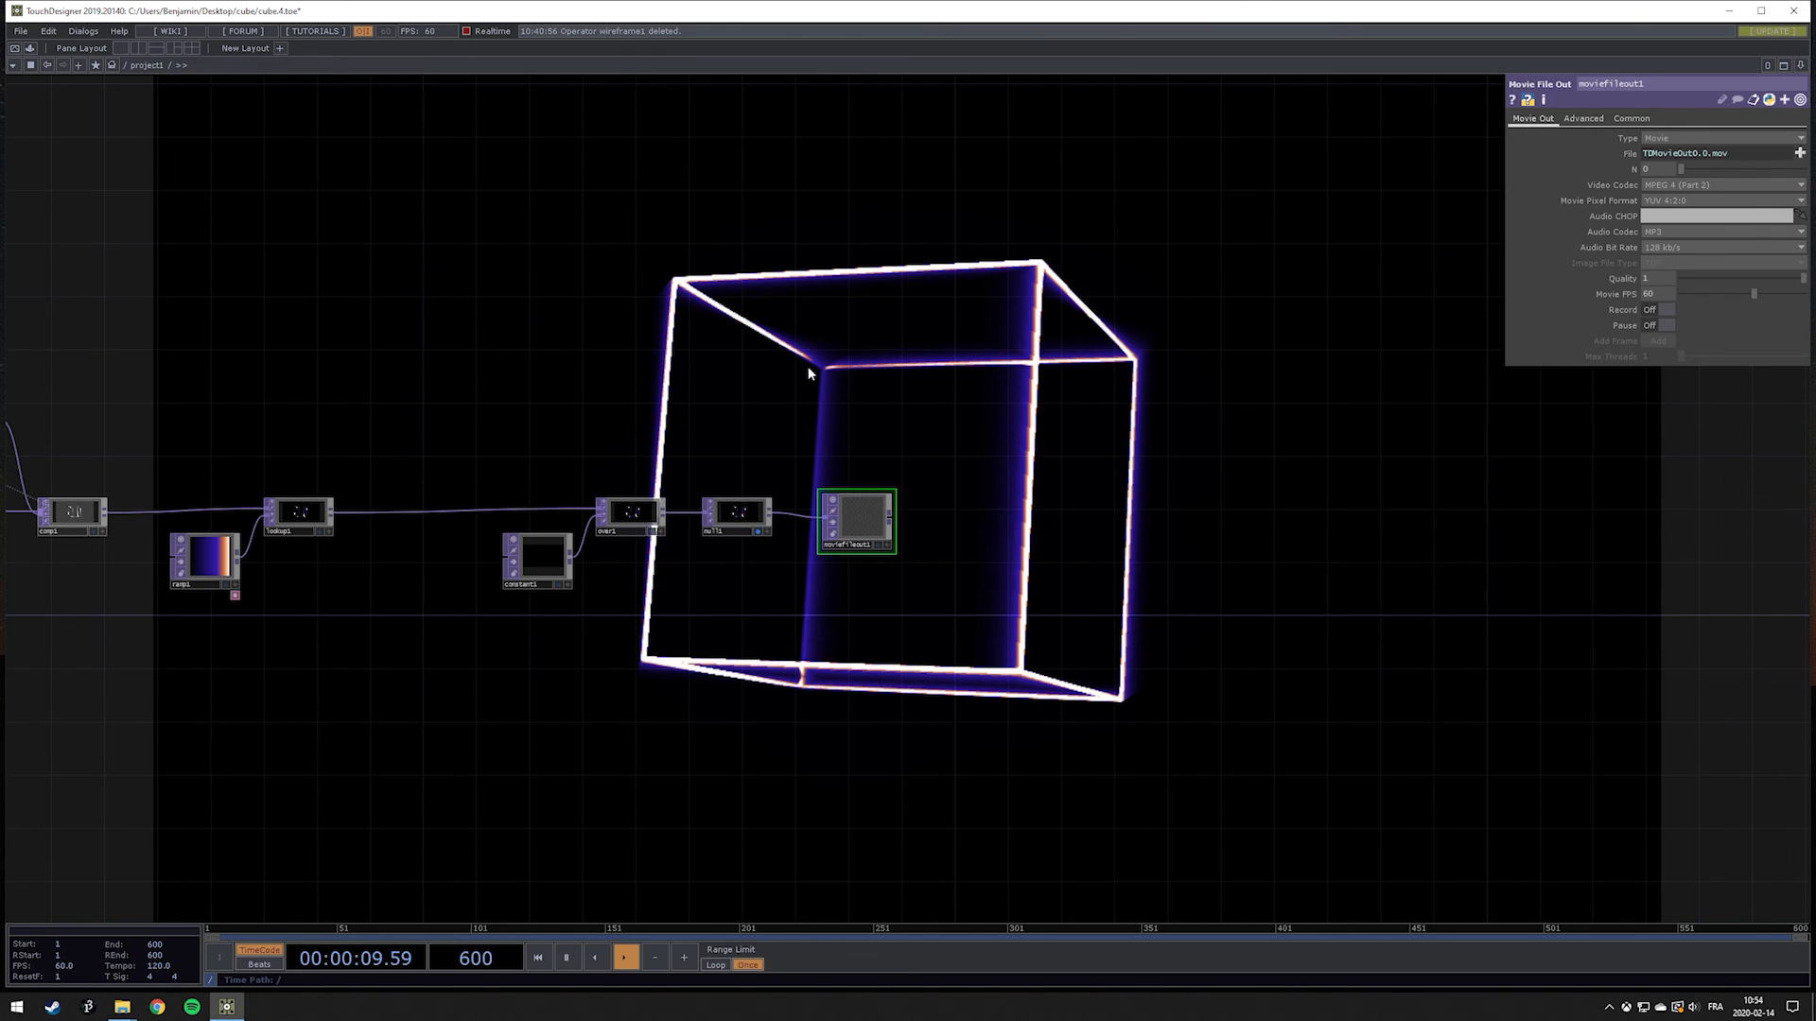
pyautogui.moveTo(809, 372); pyautogui.dragTo(1375, 500)
pyautogui.moveTo(677, 450); pyautogui.dragTo(1216, 371)
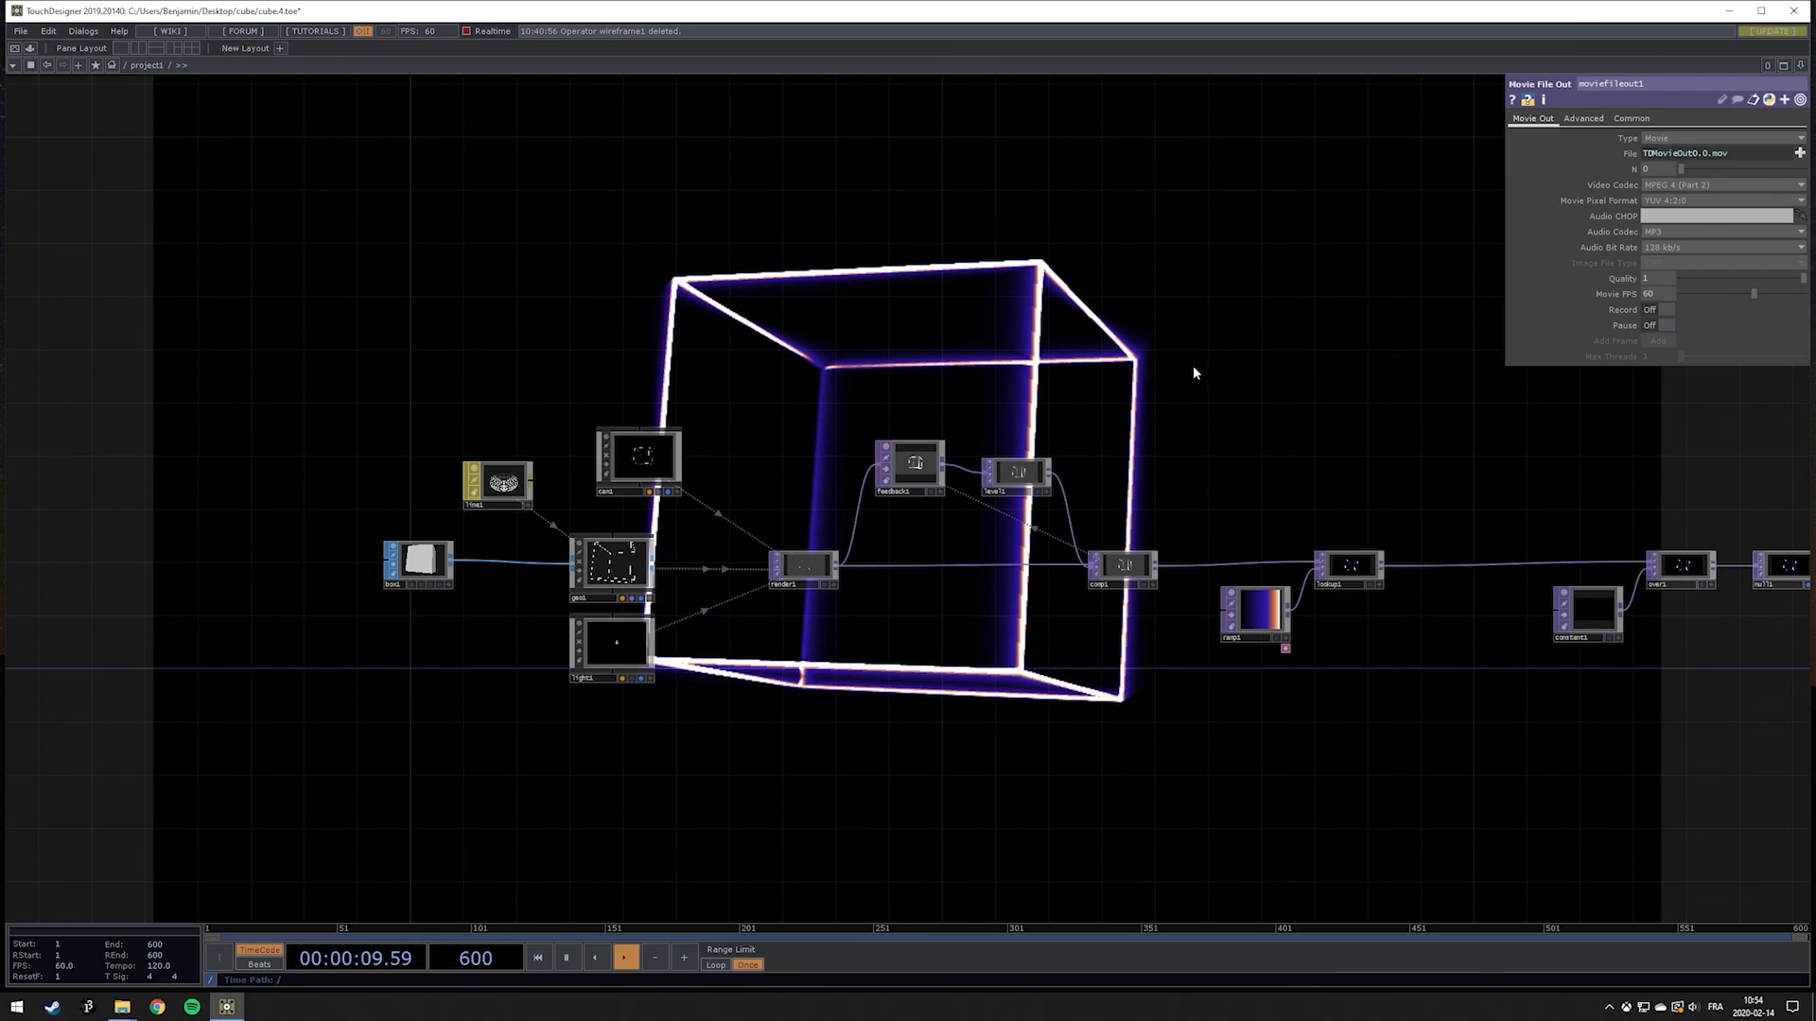
pyautogui.moveTo(843, 383); pyautogui.dragTo(649, 397)
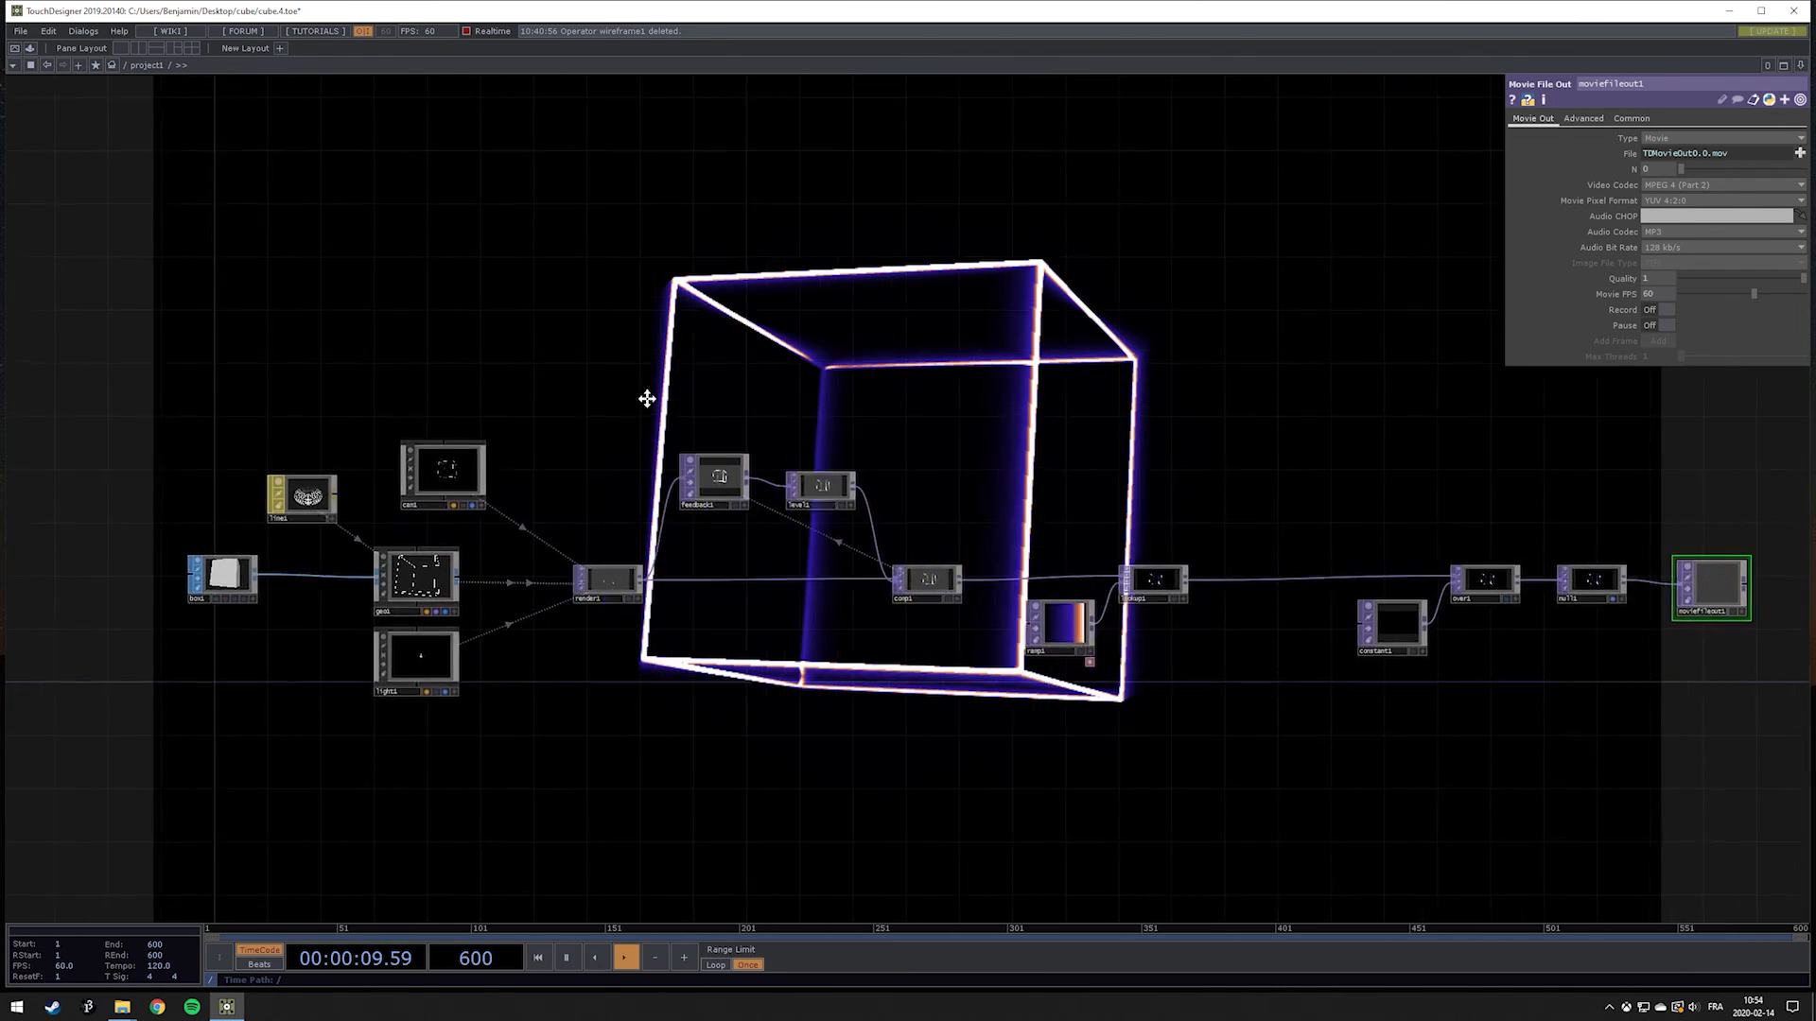
pyautogui.moveTo(1019, 402); pyautogui.dragTo(482, 428)
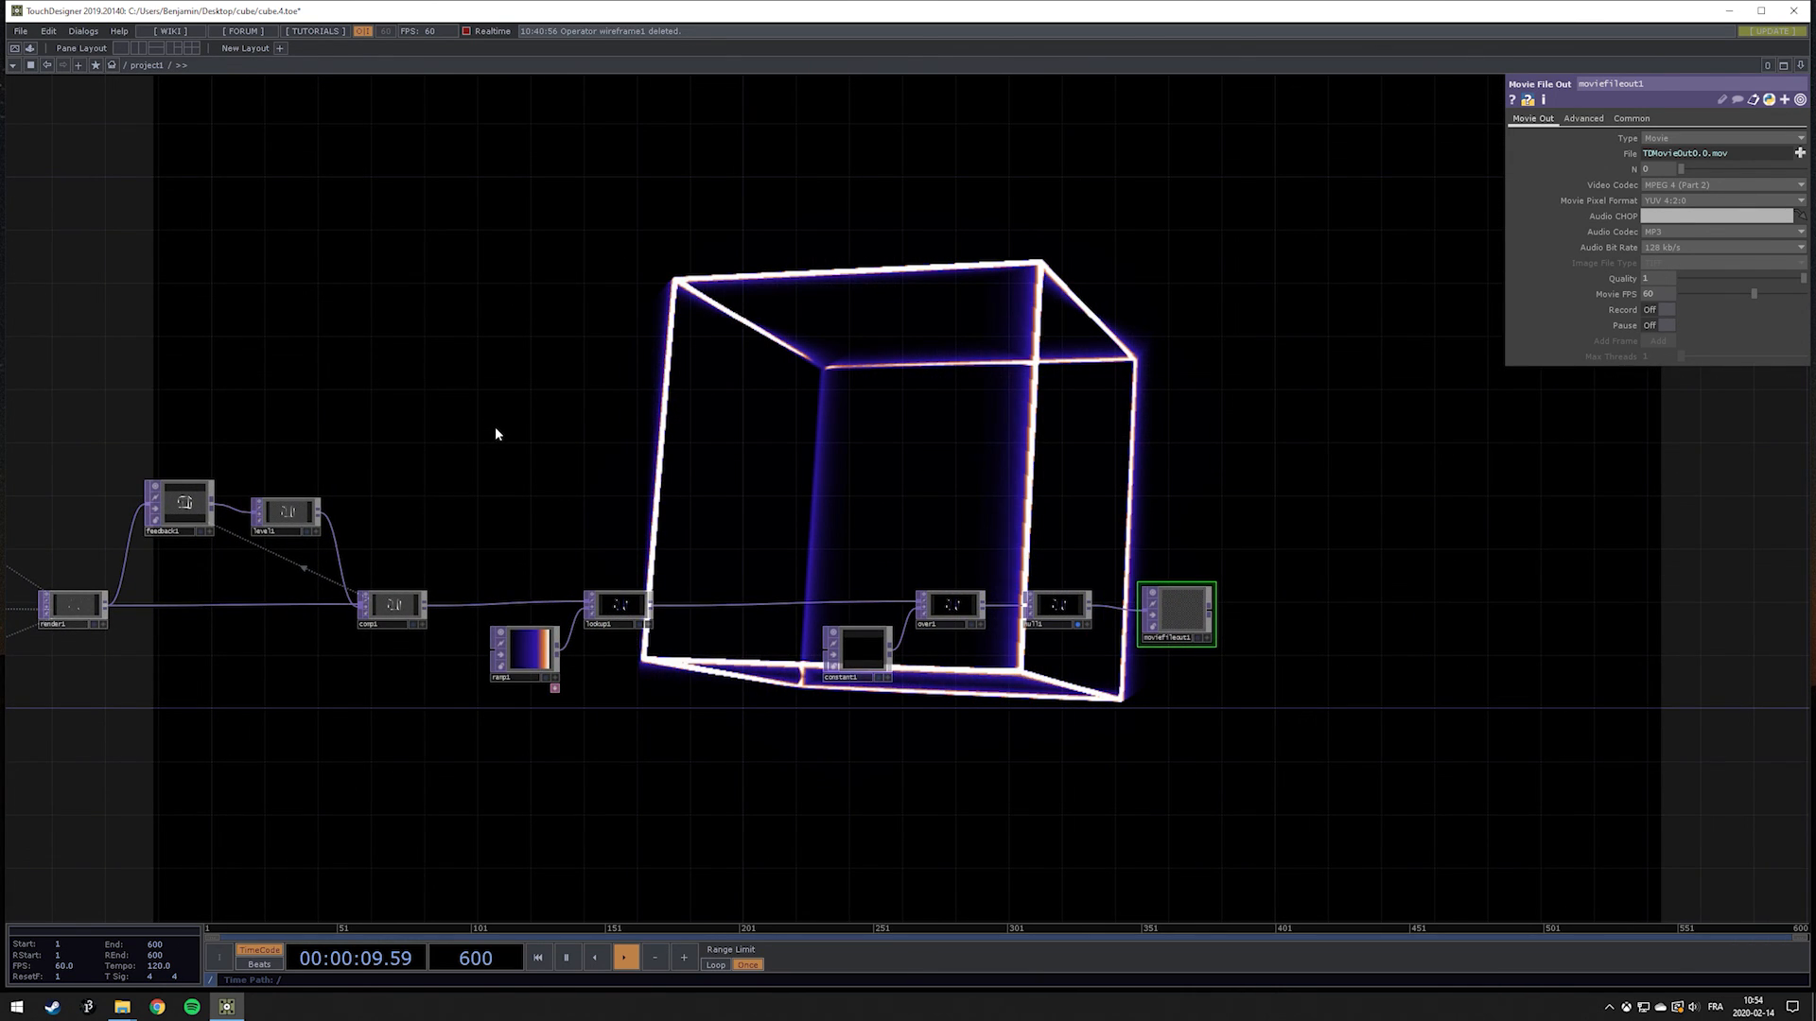